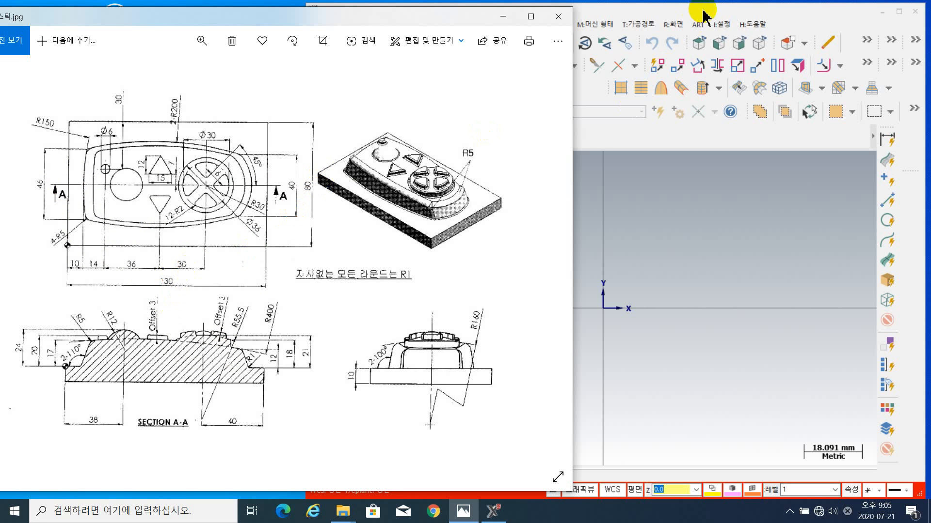
- Switch to Mastercam, use the isometric view, and start a rectangular shape anchored at its left-middle base point
click(675, 326)
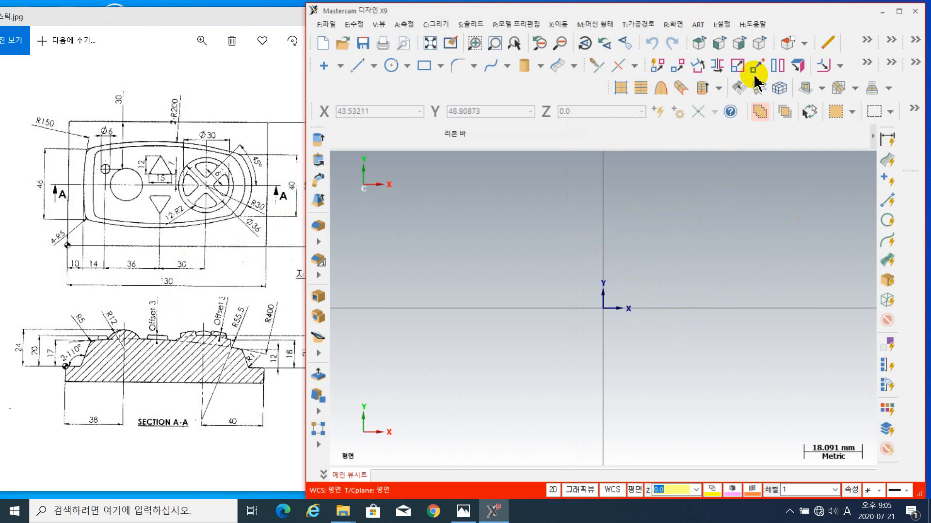
click(757, 43)
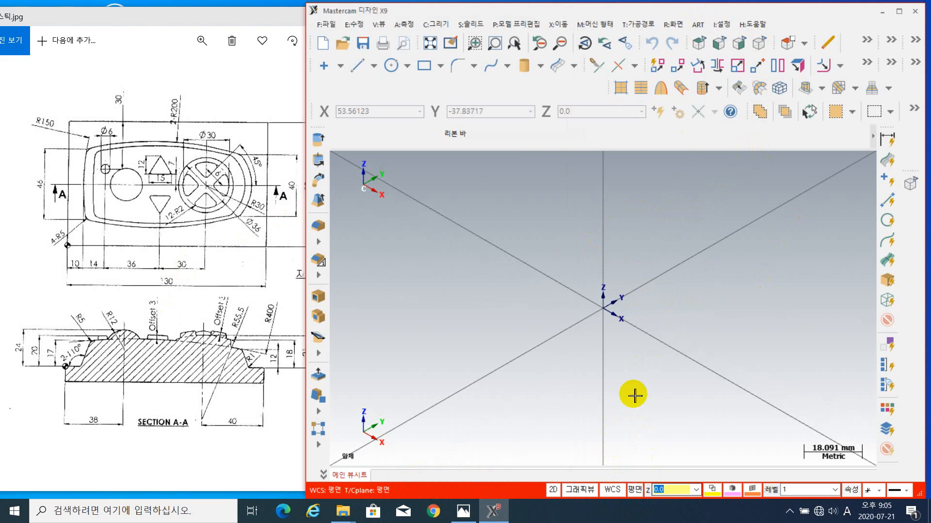
click(441, 71)
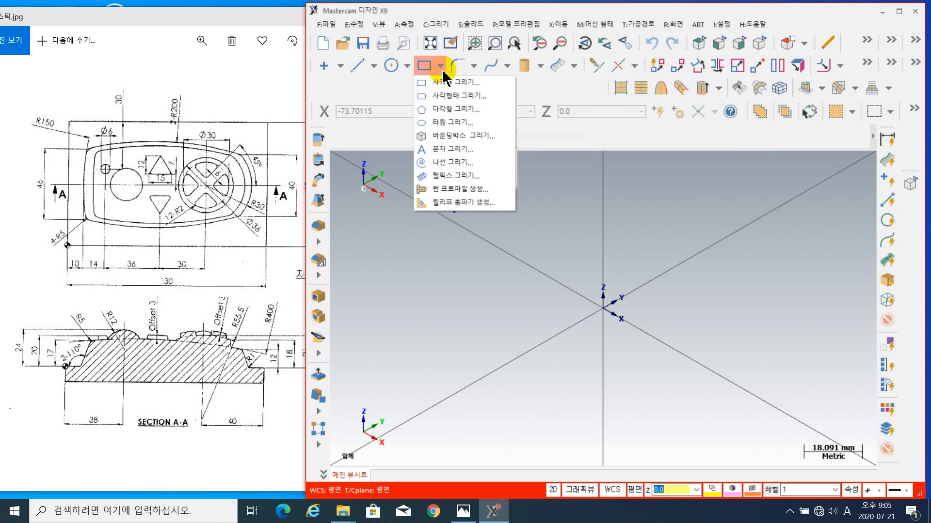
click(458, 96)
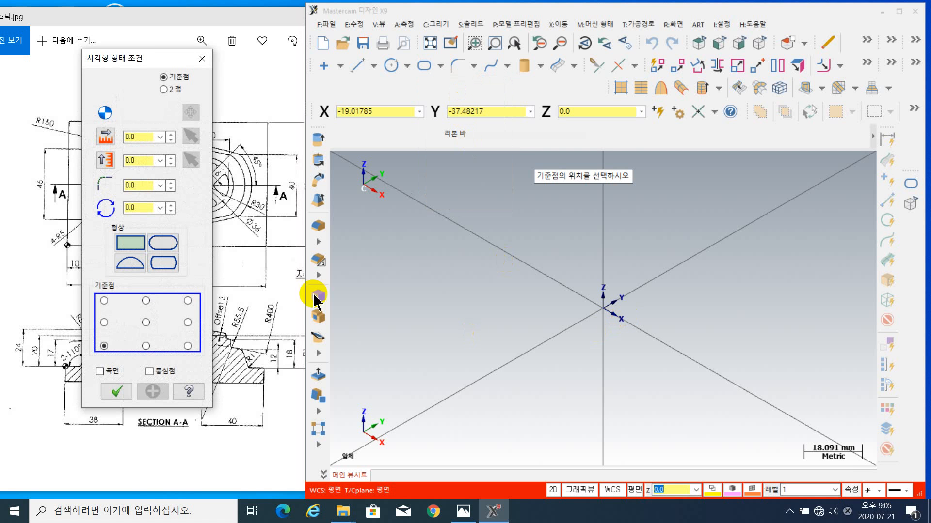
drag(141, 56, 738, 92)
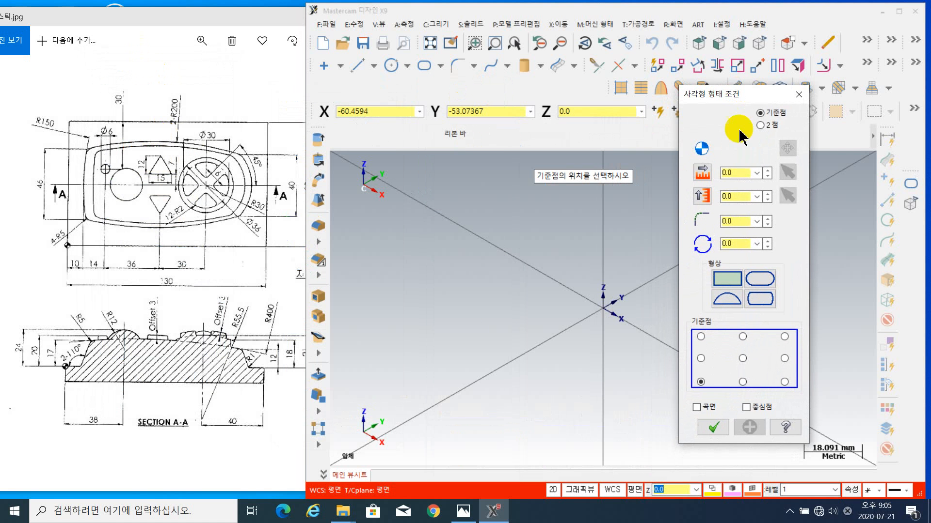
click(701, 359)
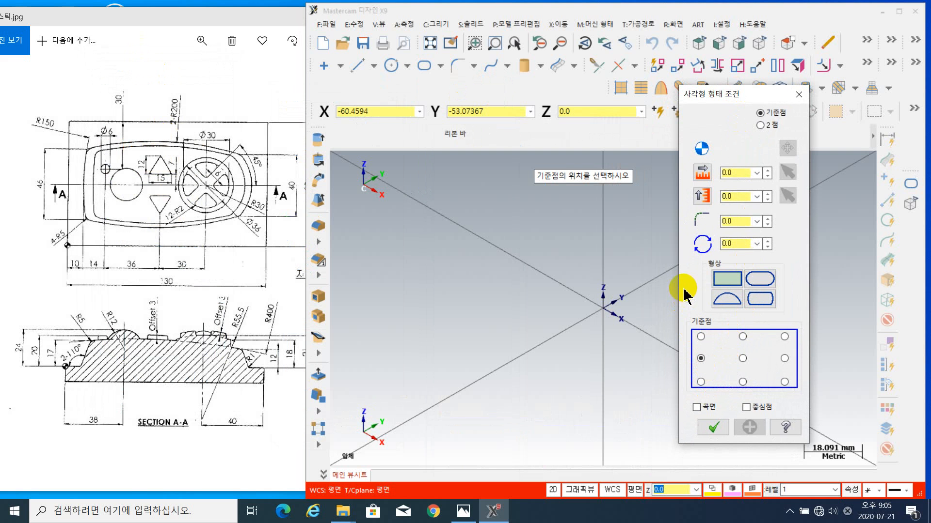
- Draw a 130 by 80 mm rectangle with its left-middle base point at the origin
click(735, 173)
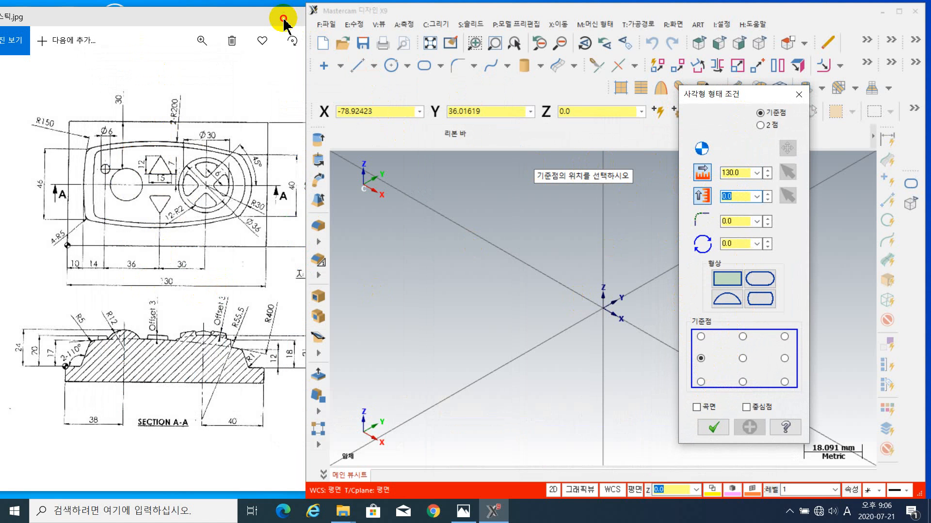
mouse_move(283, 18)
mouse_down()
mouse_move(256, 14)
mouse_move(272, 12)
mouse_up()
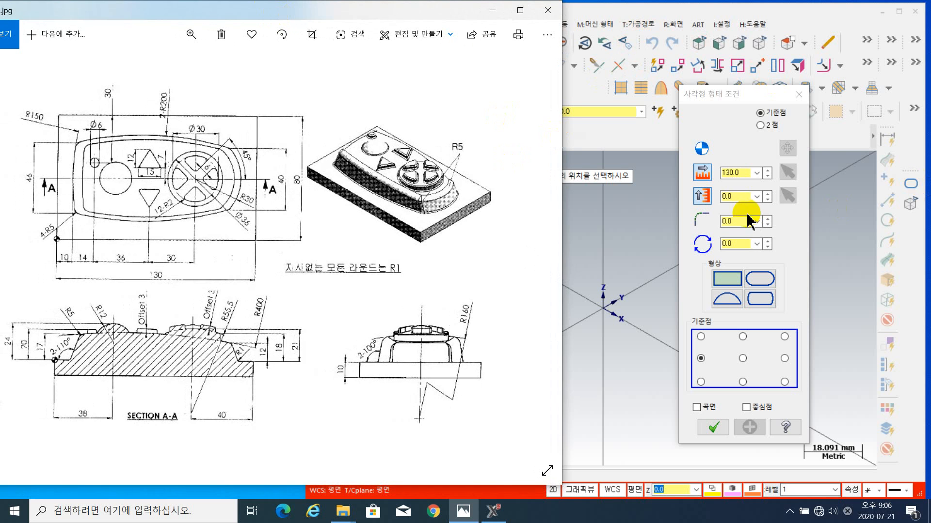
drag(746, 197, 532, 150)
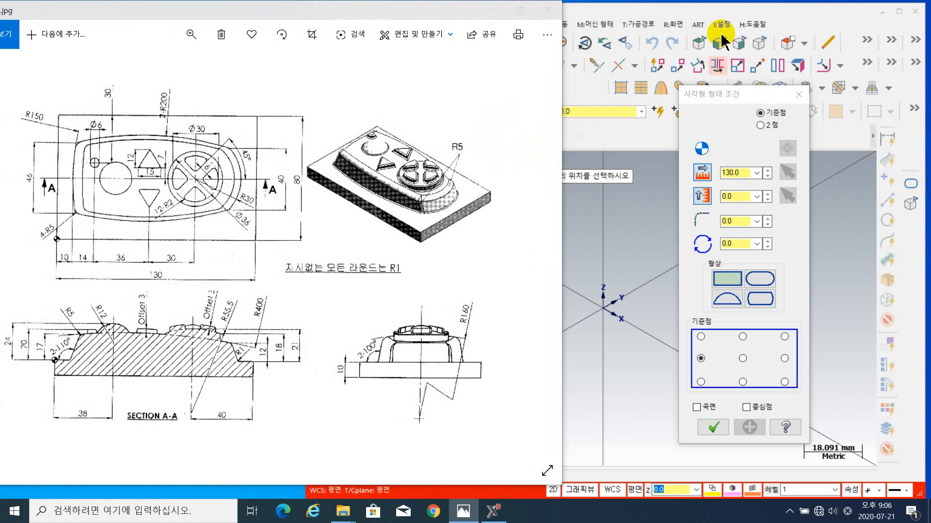
click(730, 20)
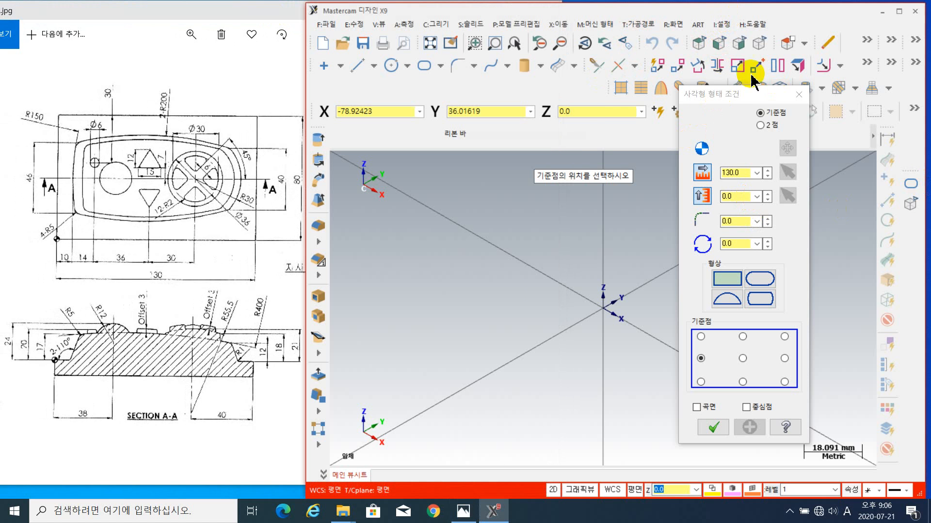
click(738, 198)
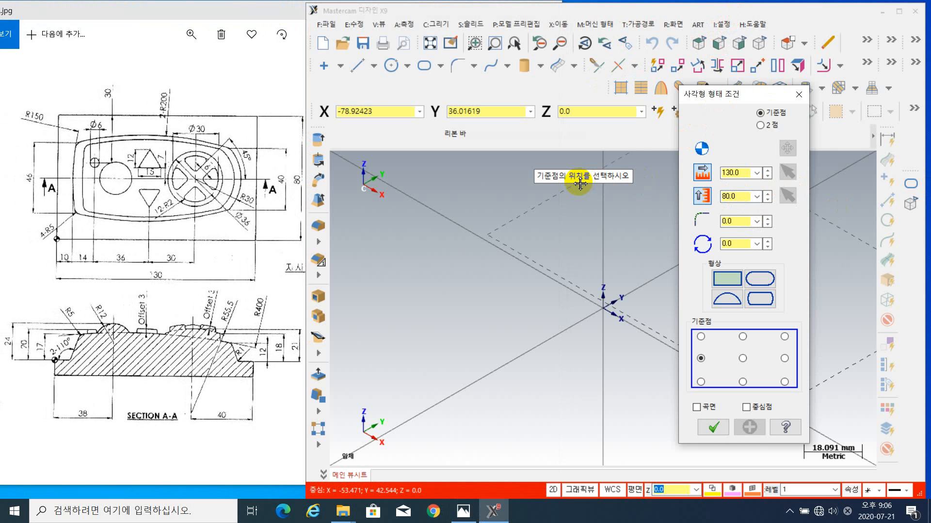
click(606, 311)
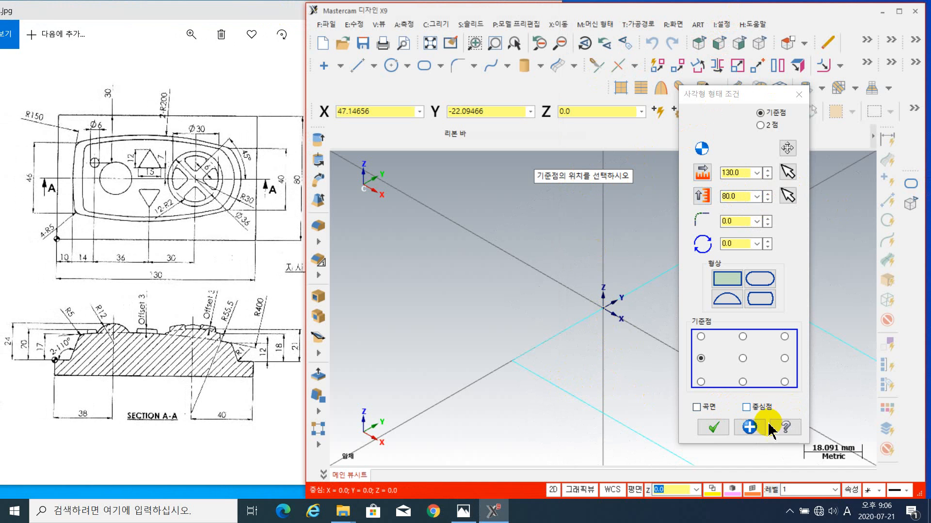
click(750, 429)
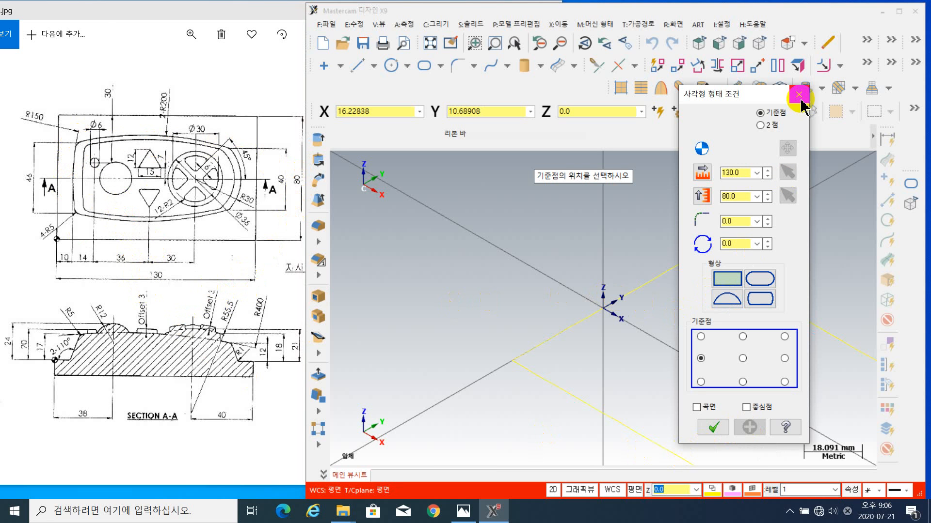
drag(768, 100, 443, 68)
click(472, 62)
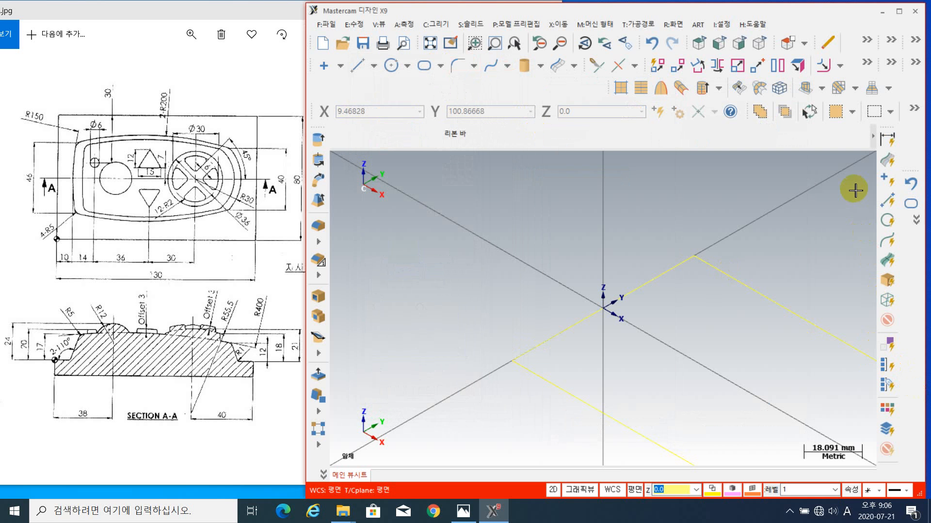
- Undo the thin-line rectangle and set a thicker line width for new geometry
click(898, 11)
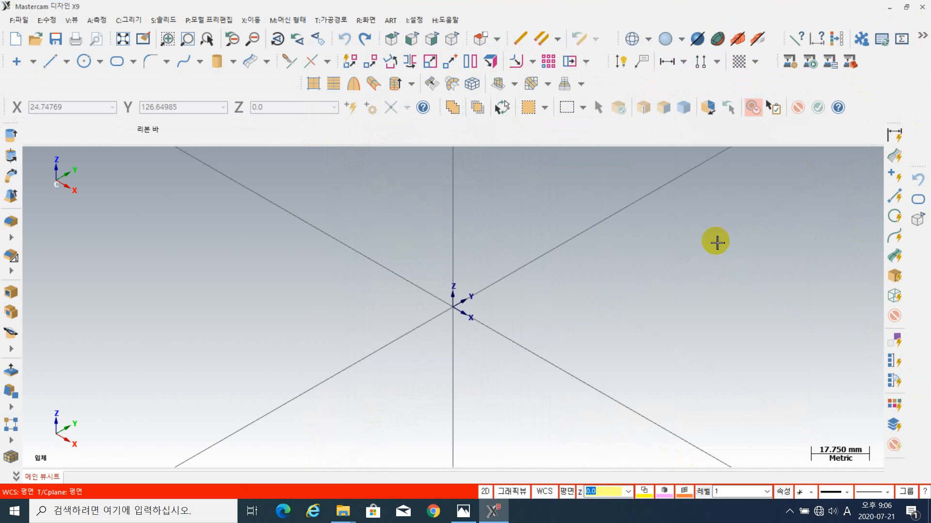
click(888, 493)
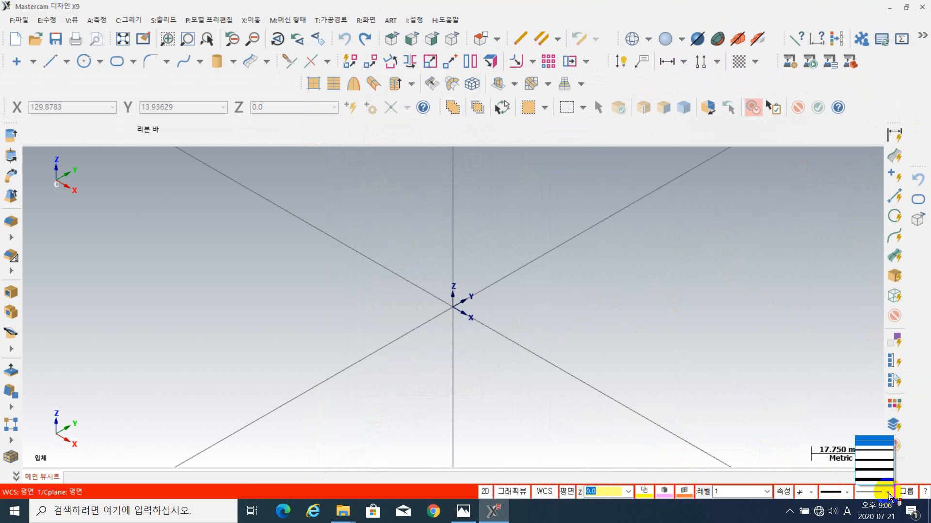
click(872, 475)
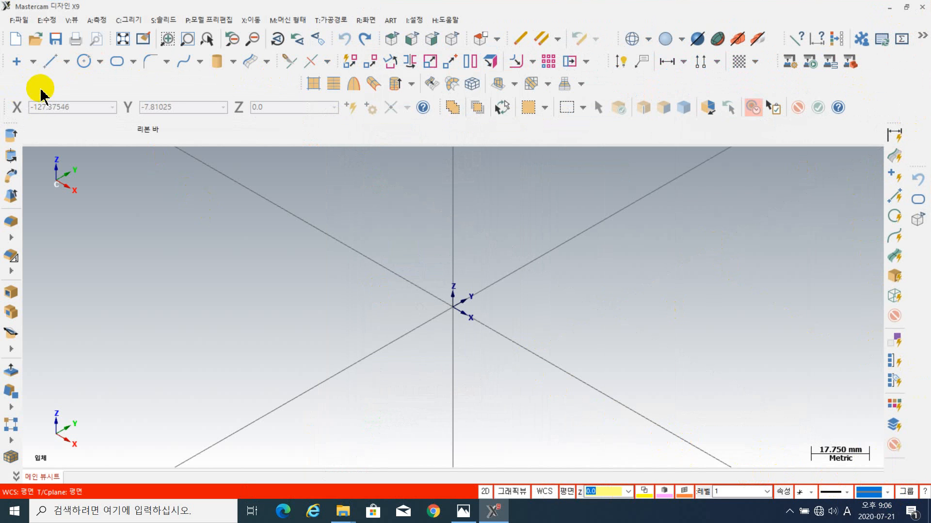
- Draw the 130 by 80 mm base rectangle in the thicker line, placing its left-middle base point at the origin
click(117, 61)
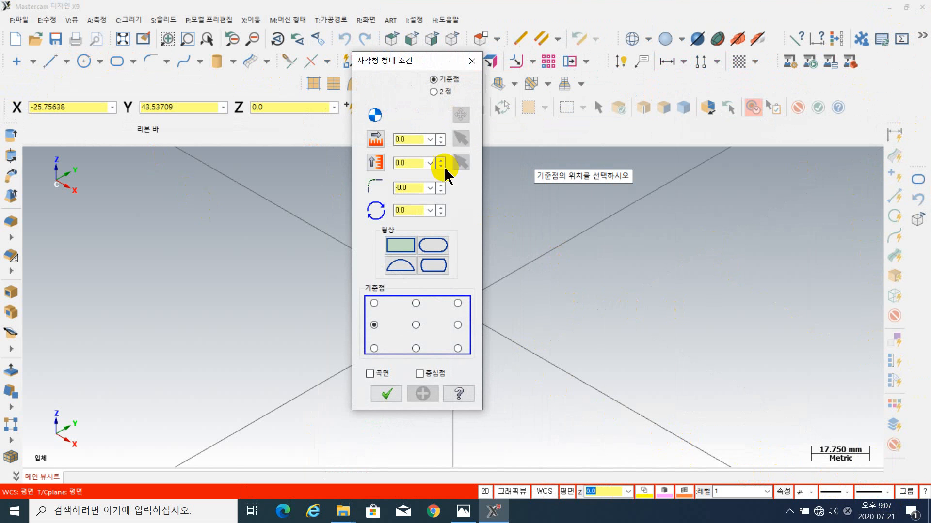
click(905, 7)
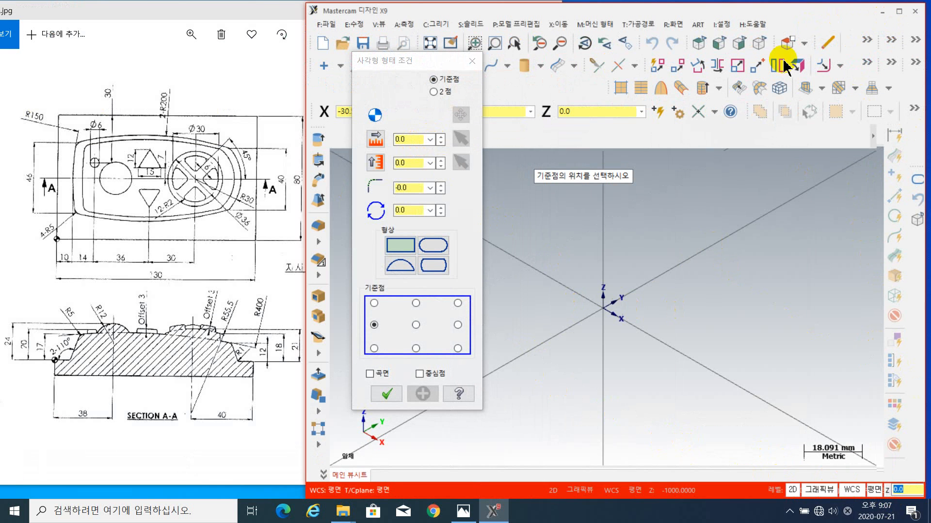
click(422, 140)
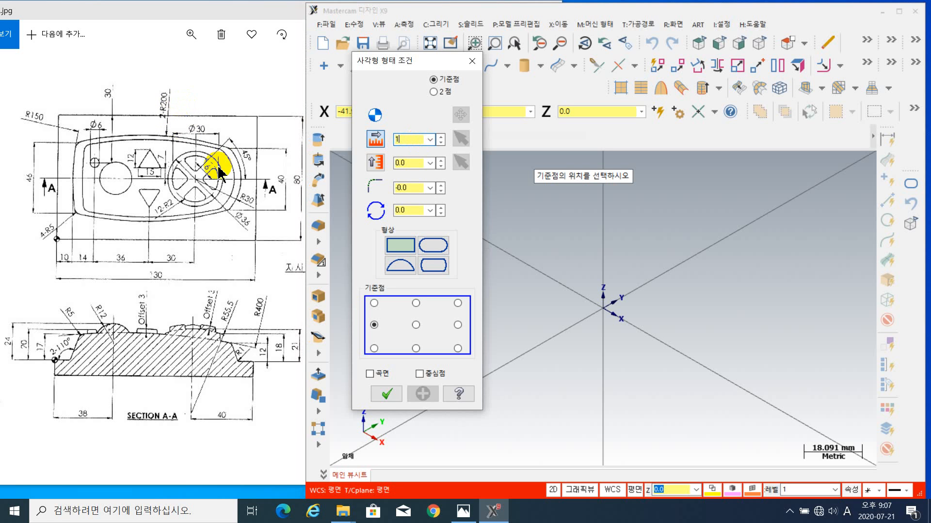
text(130)
click(417, 163)
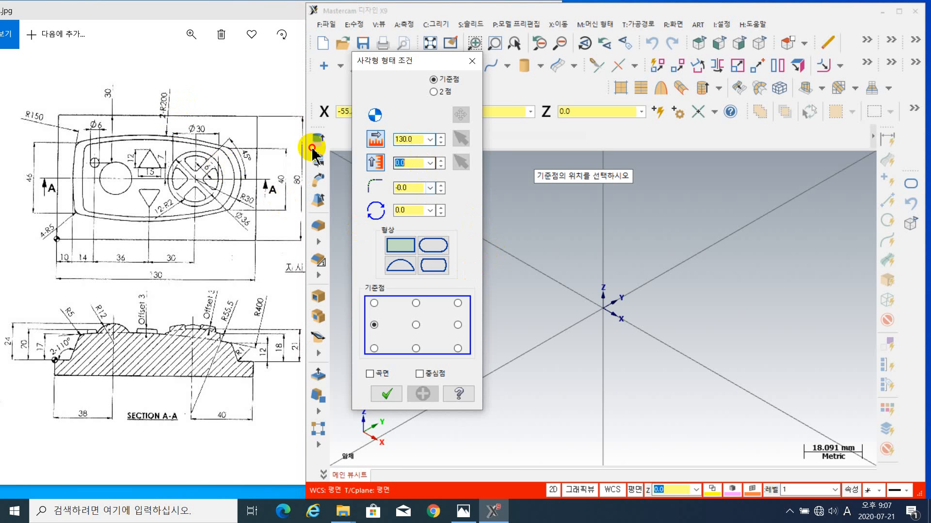
text(8)
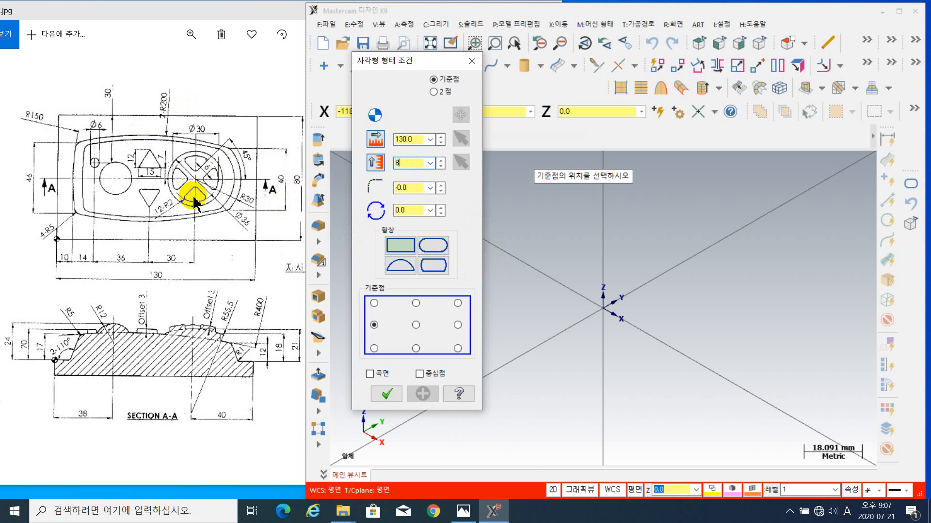
text(0)
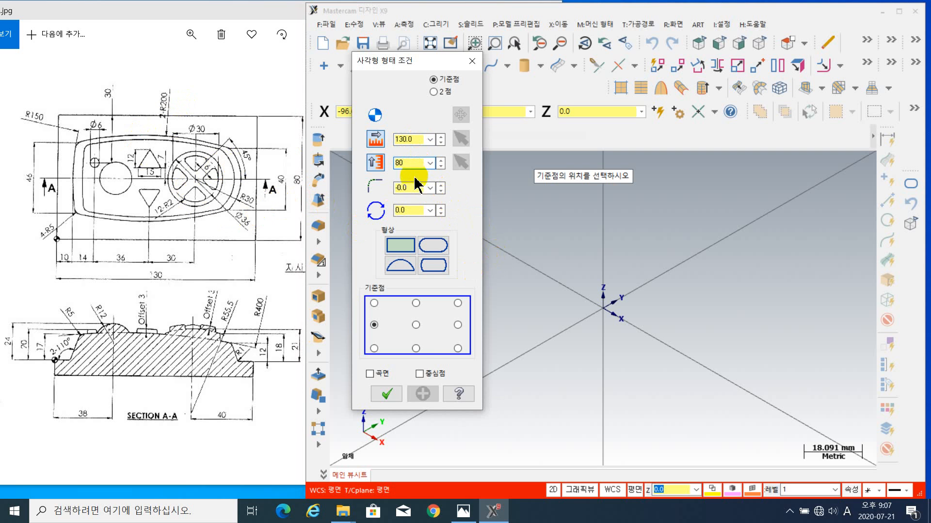
click(603, 308)
click(430, 401)
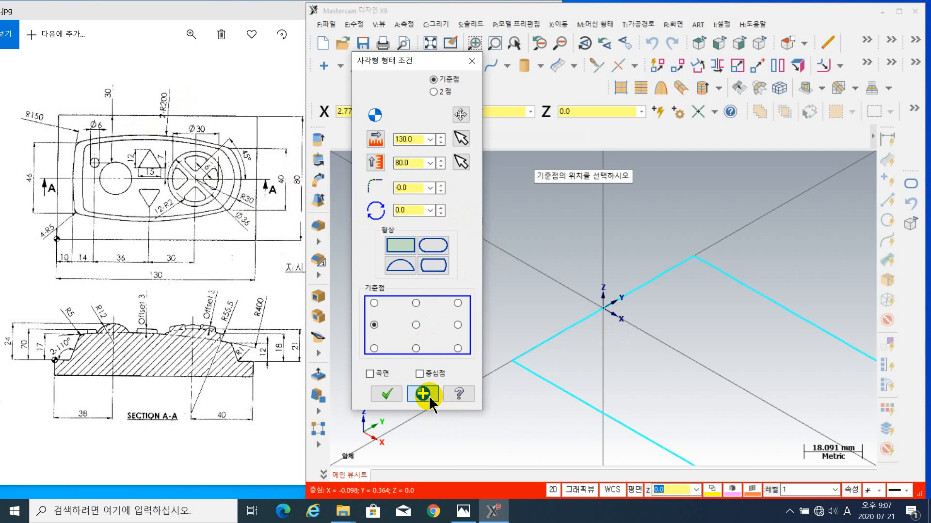
- Draw an inner 80 by 46 mm rectangle with its left-middle base point at coordinates 10,0
scroll(660, 351, down, 2)
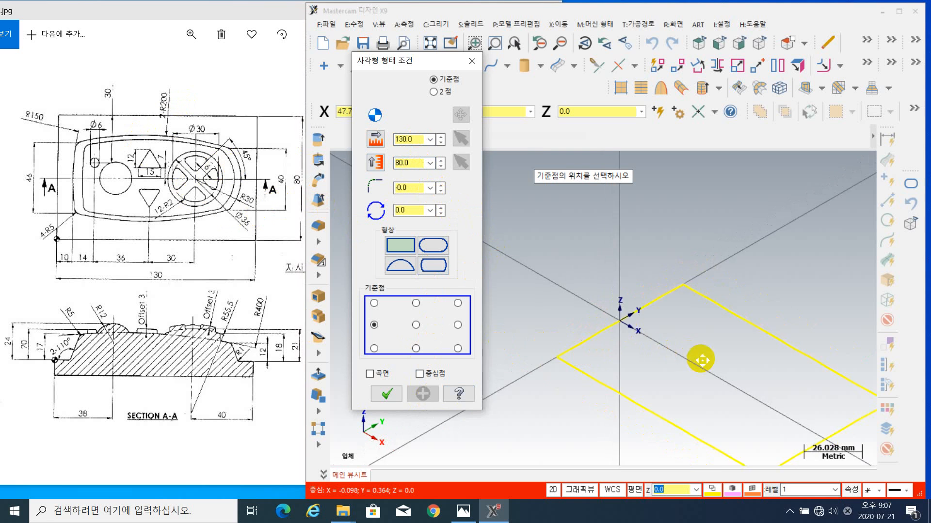
middle_drag(703, 360, 627, 253)
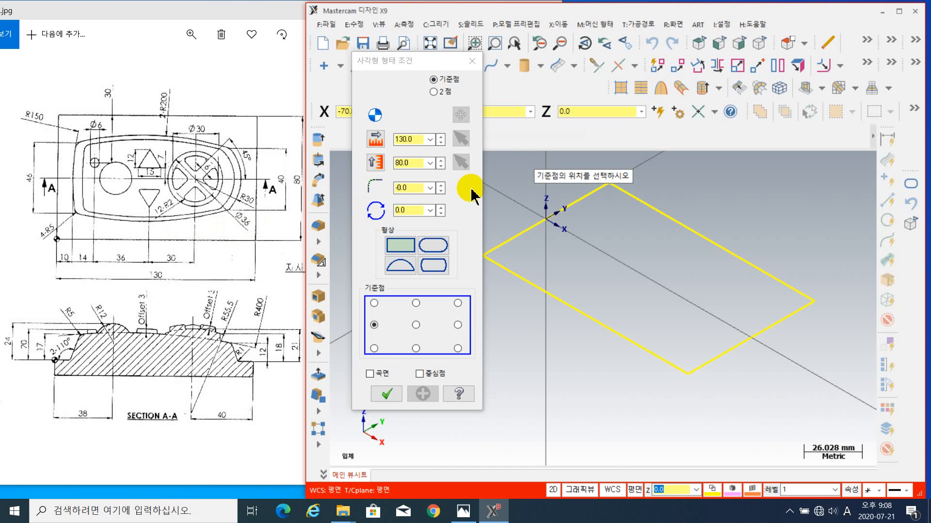
drag(399, 68, 353, 69)
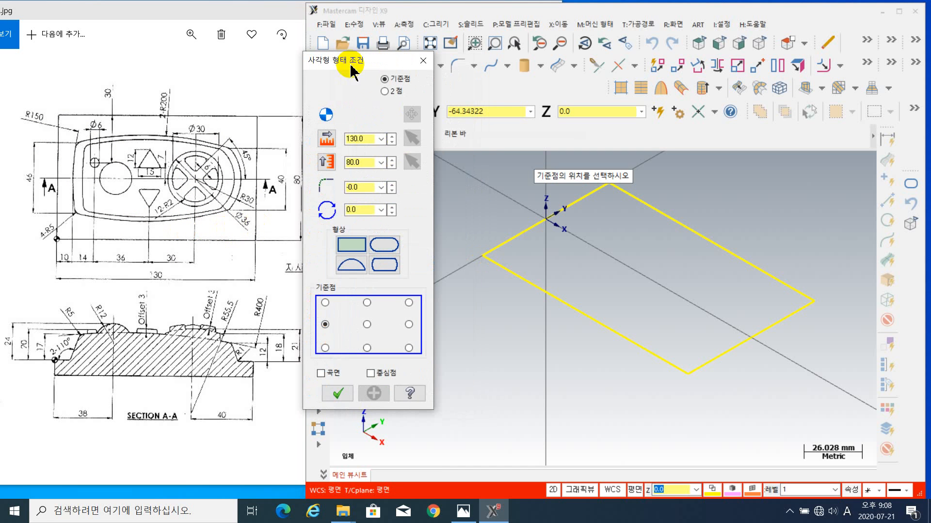
double_click(372, 138)
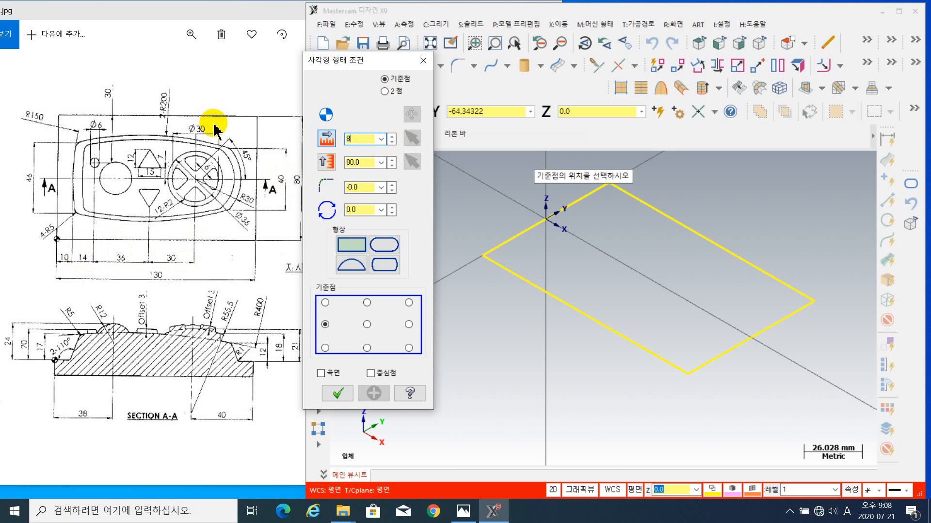
text(0)
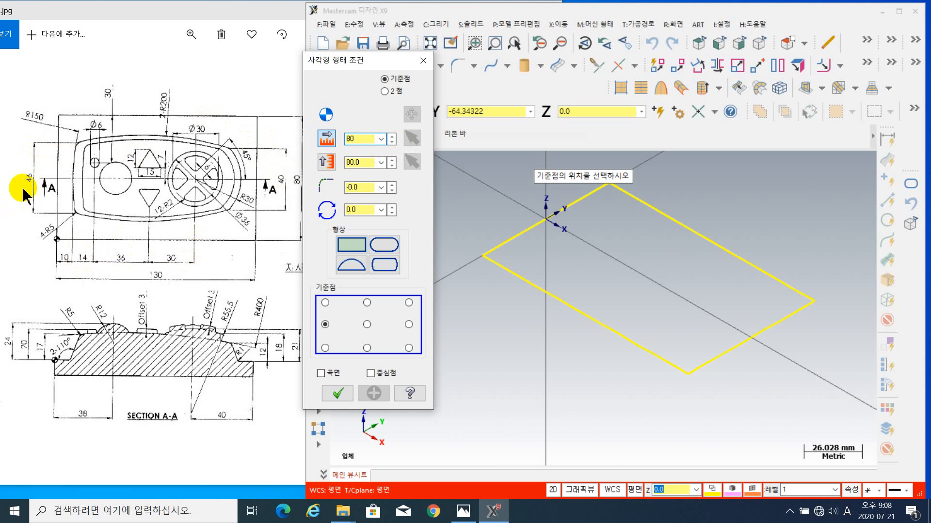
click(366, 163)
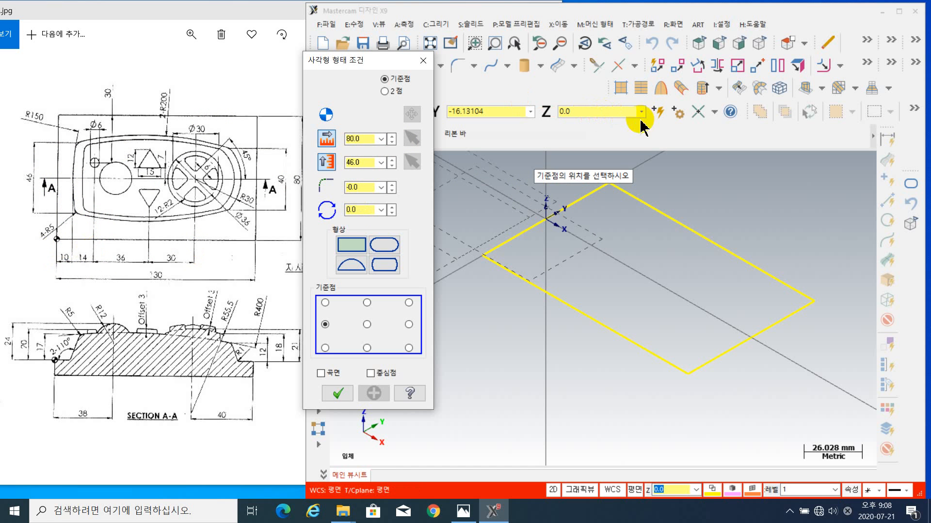
click(657, 112)
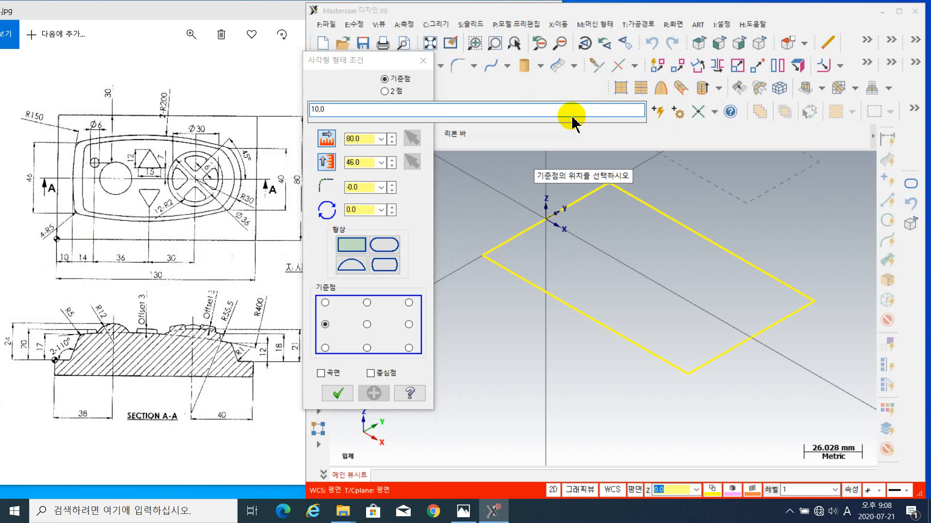
text(10,0)
key(Return)
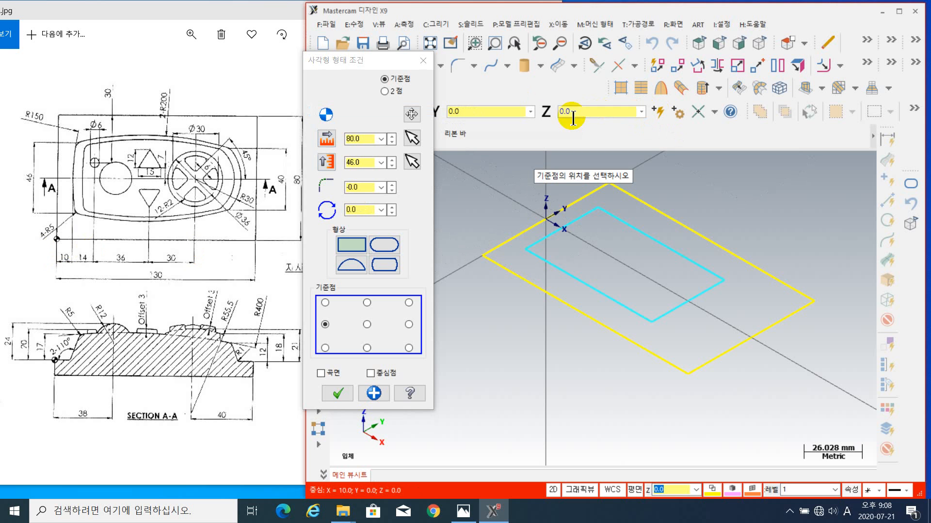
click(338, 393)
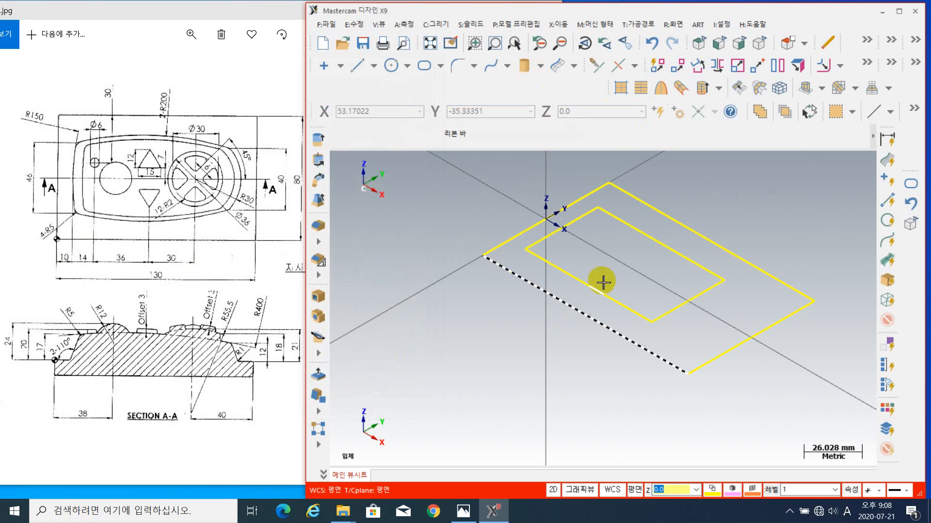
- Draw a 150 mm radius arc tangent to the inner rectangle's short edge nearest the origin, touching at its midpoint and curving inward
scroll(591, 250, up, 4)
mouse_move(590, 254)
middle_down()
mouse_move(611, 289)
mouse_move(603, 264)
middle_up()
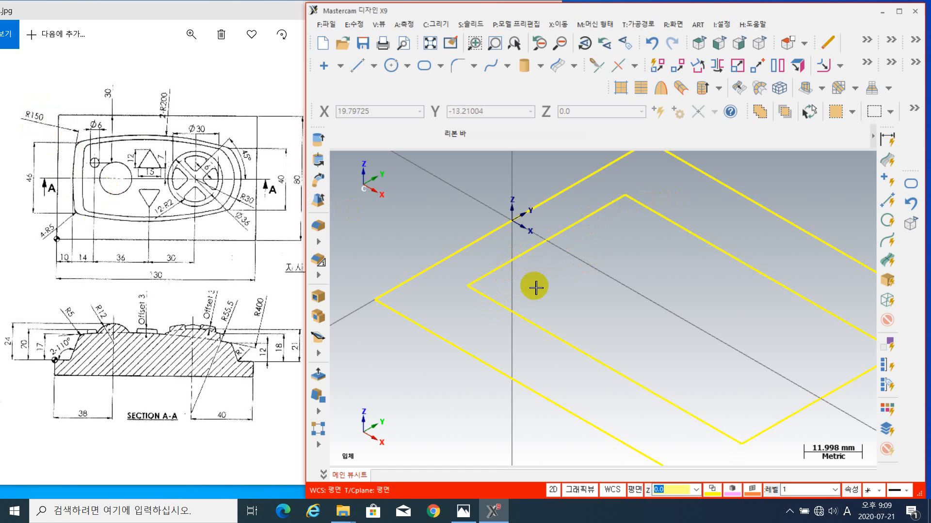
click(406, 66)
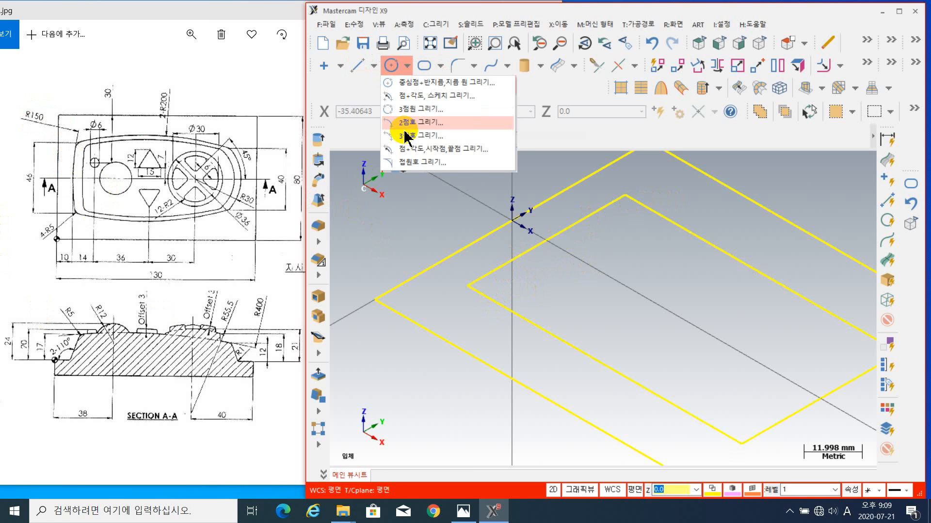
click(429, 163)
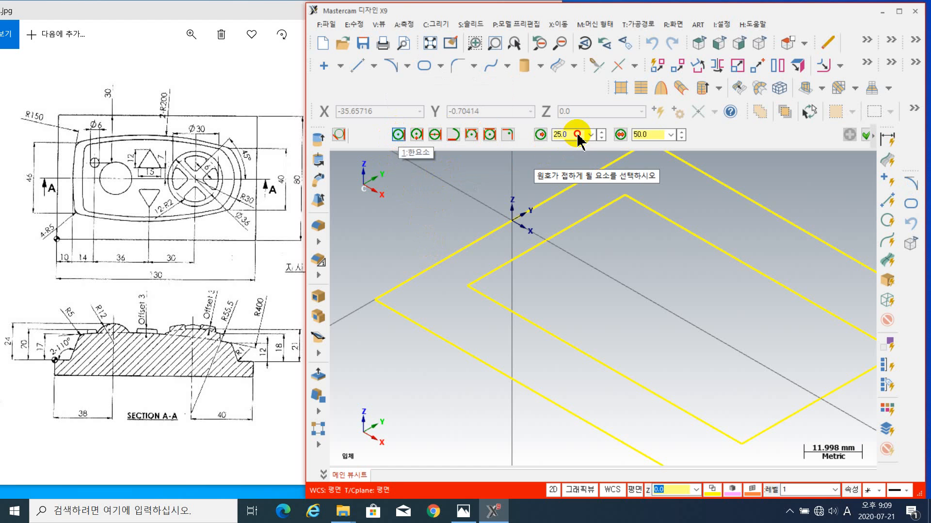
click(563, 135)
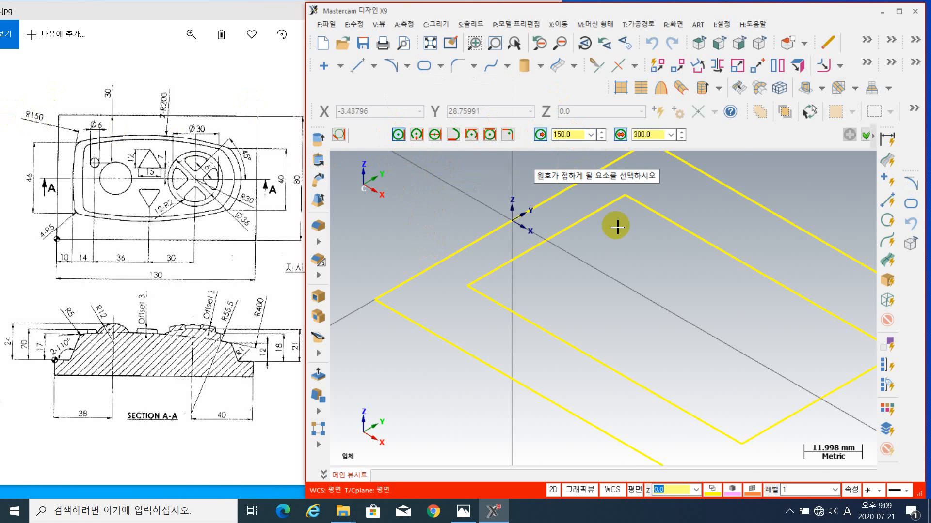
middle_drag(615, 237, 654, 278)
click(628, 264)
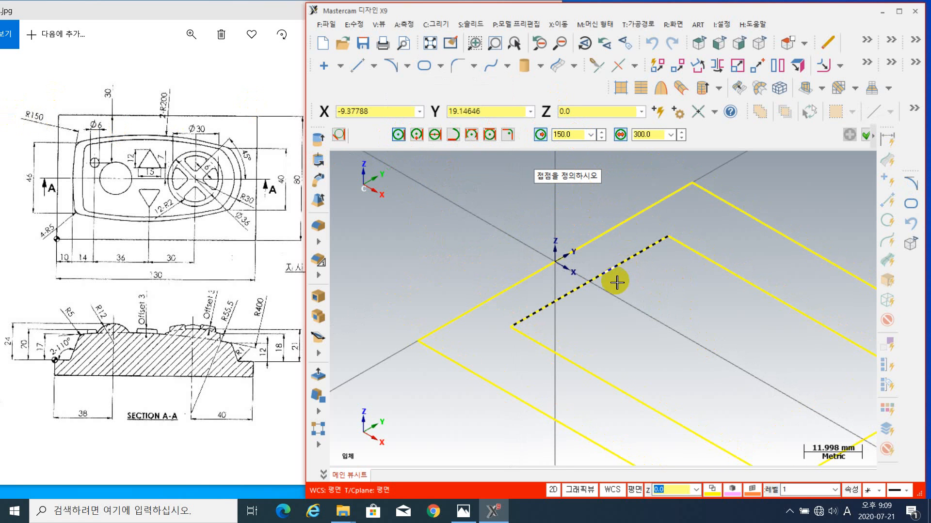
click(588, 288)
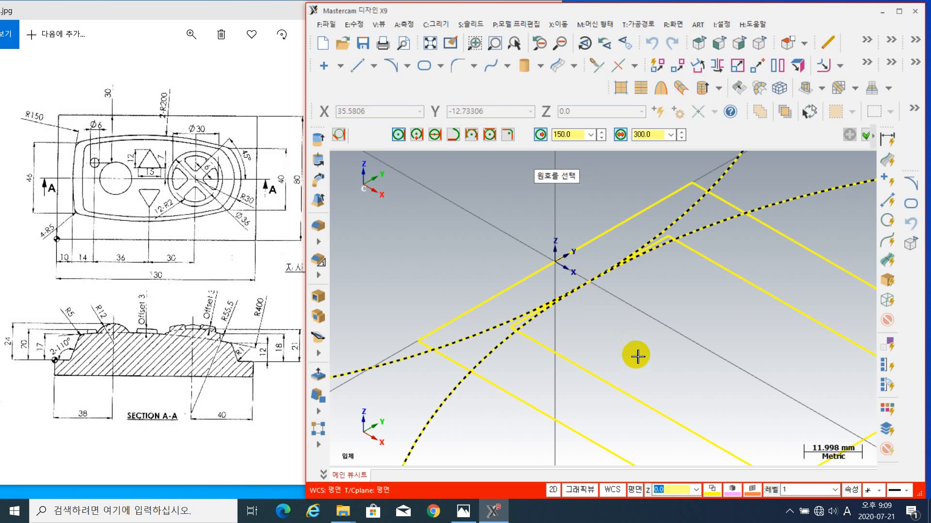
click(664, 248)
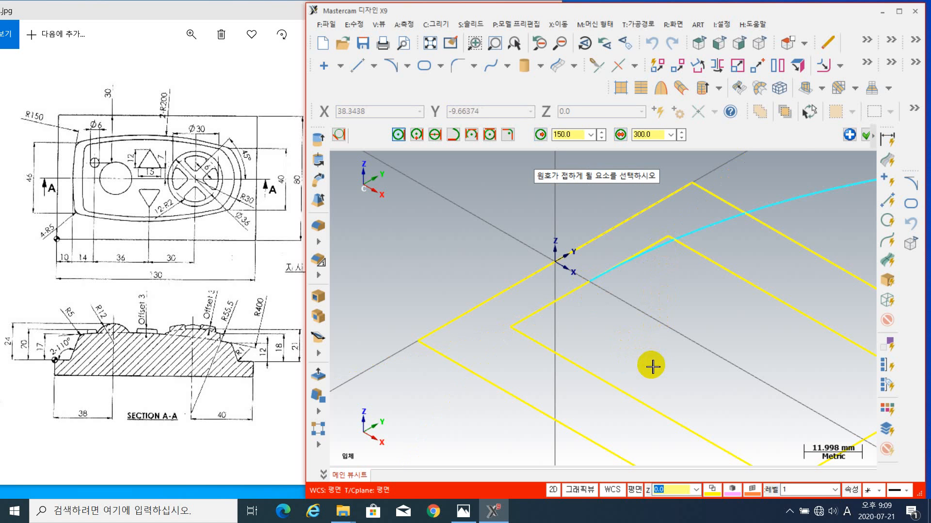
click(866, 135)
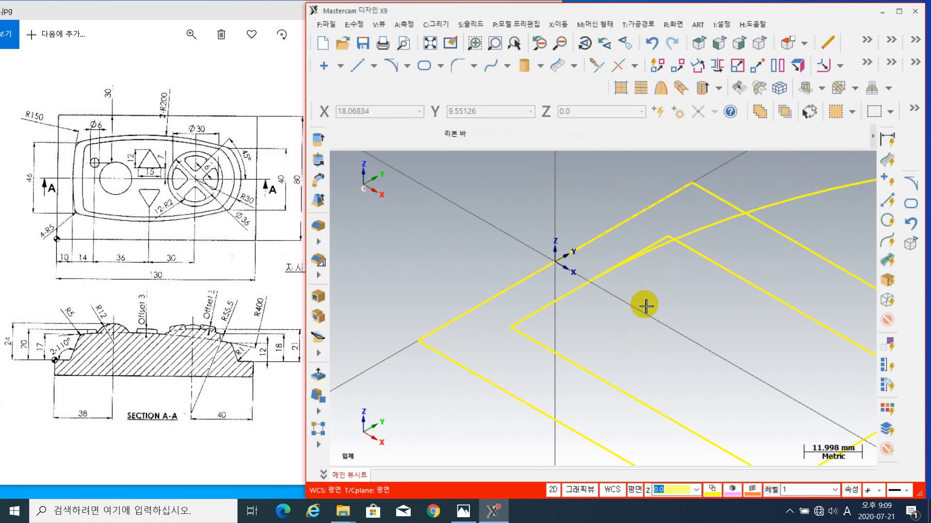
- Trim the far end of the 150 mm radius arc to the inner rectangle's long edge on the positive Y side
middle_drag(651, 320, 623, 291)
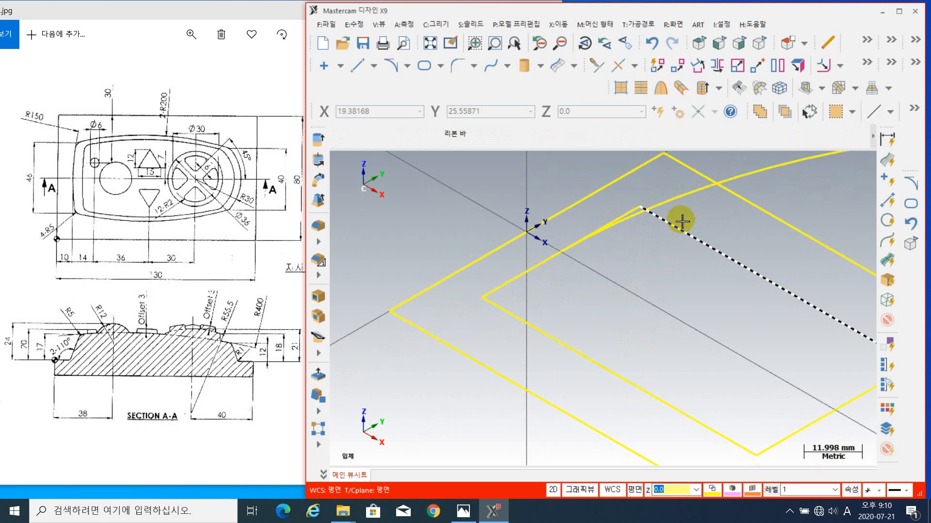
scroll(677, 228, down, 5)
middle_drag(696, 285, 571, 310)
scroll(544, 289, up, 3)
scroll(544, 289, up, 2)
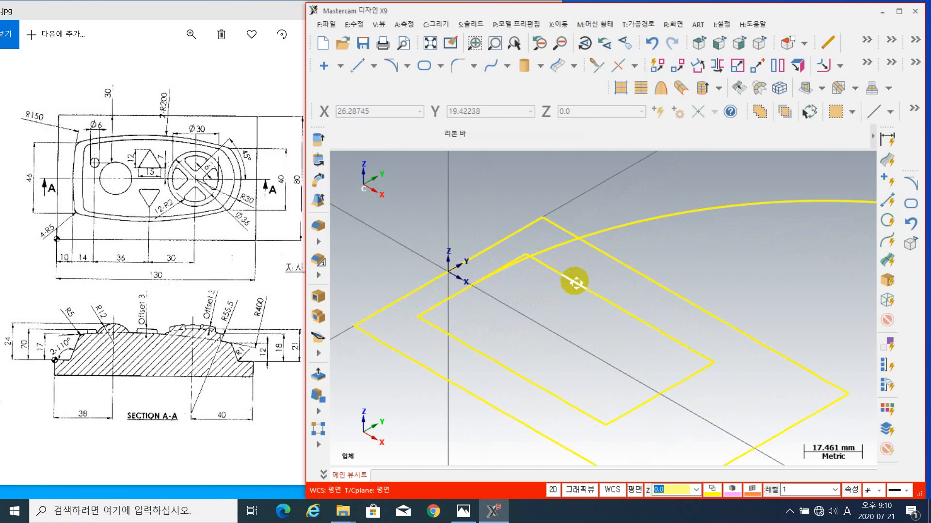
middle_drag(576, 276, 582, 270)
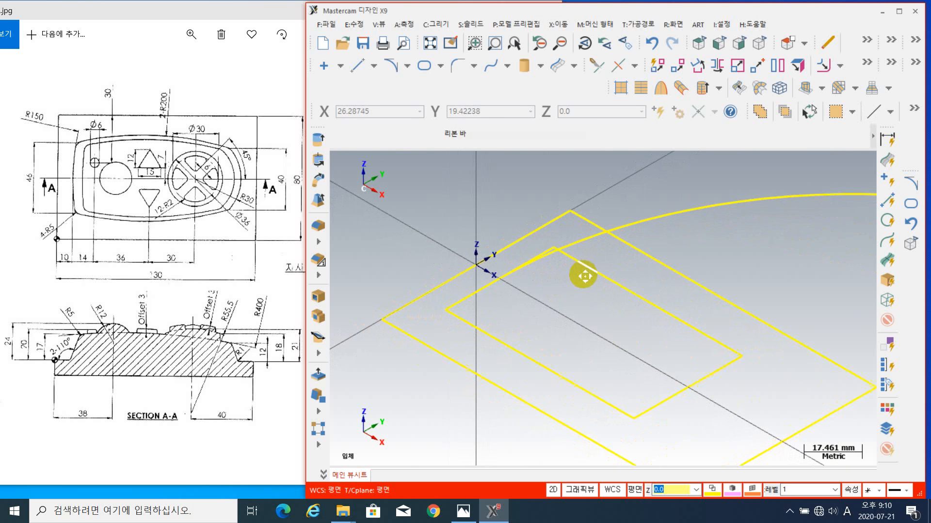
click(596, 67)
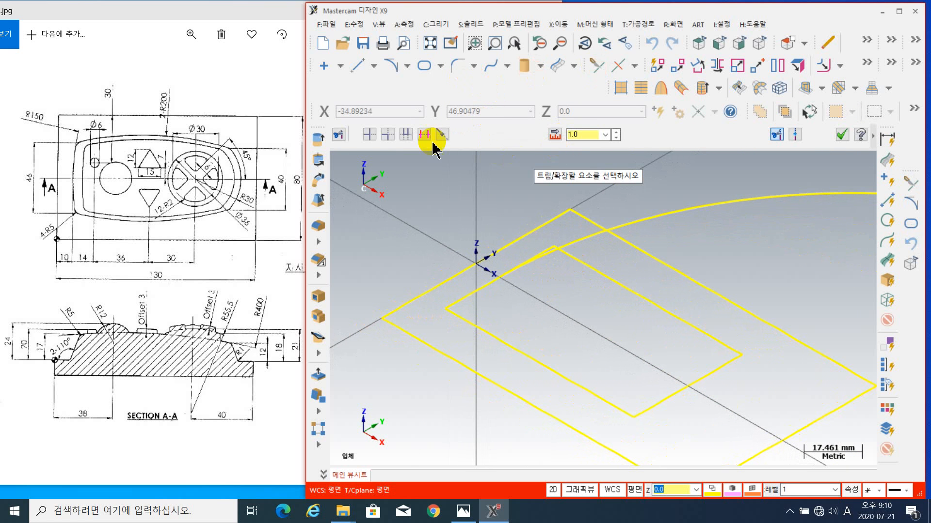
click(365, 136)
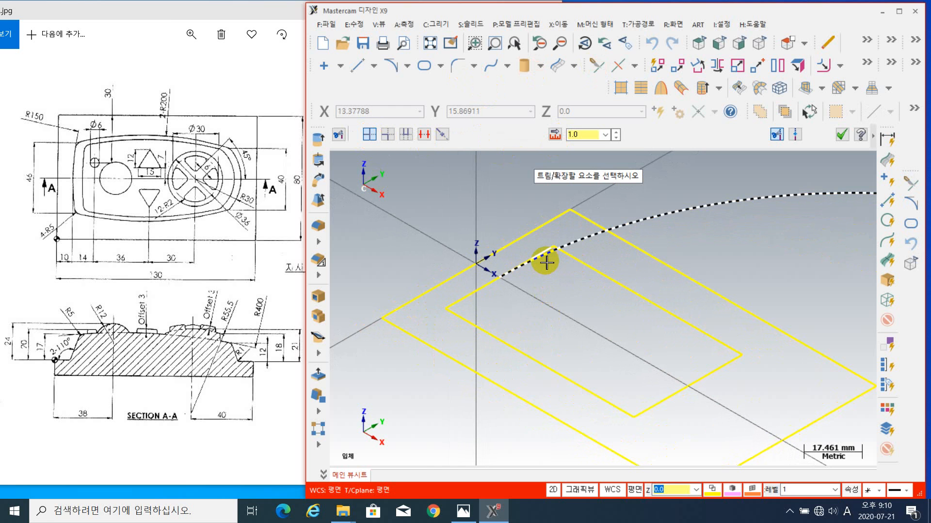
click(546, 262)
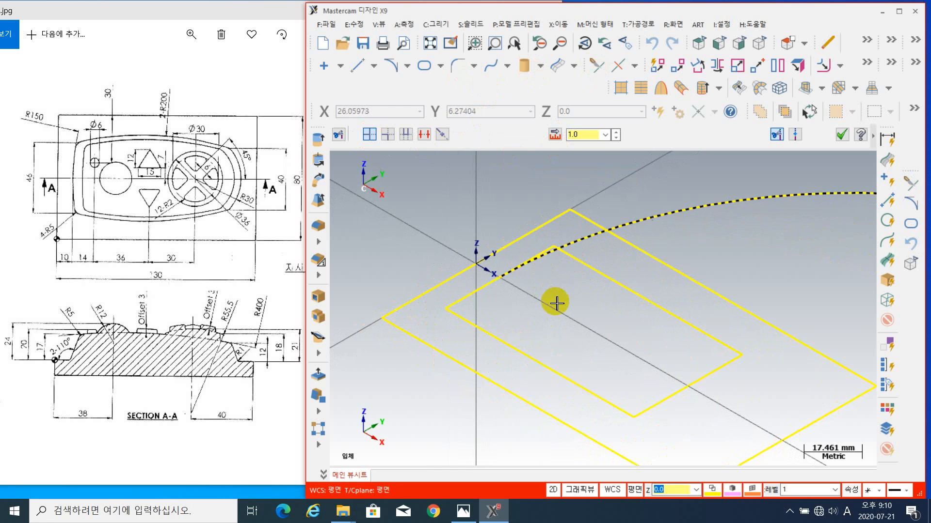
click(582, 266)
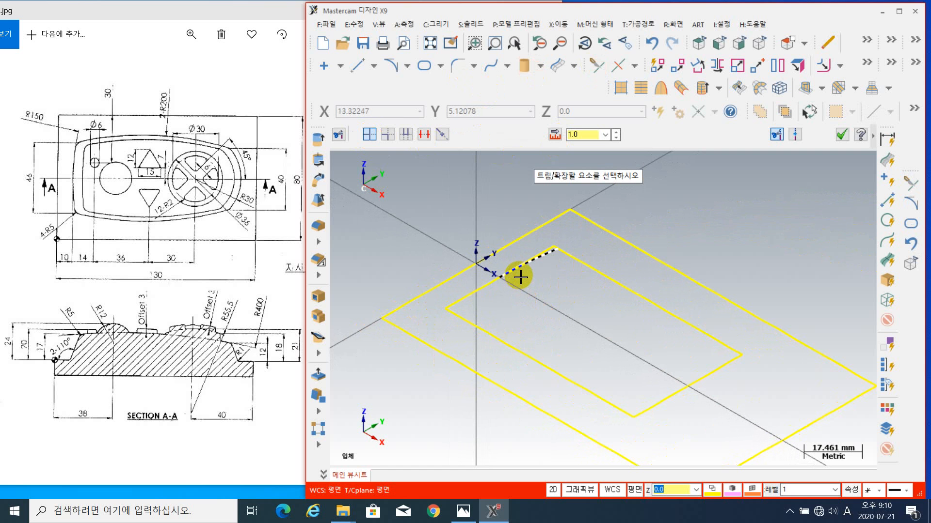
- Extend the other end of the 150 mm radius arc to the inner rectangle's long edge on the negative Y side
scroll(499, 277, up, 5)
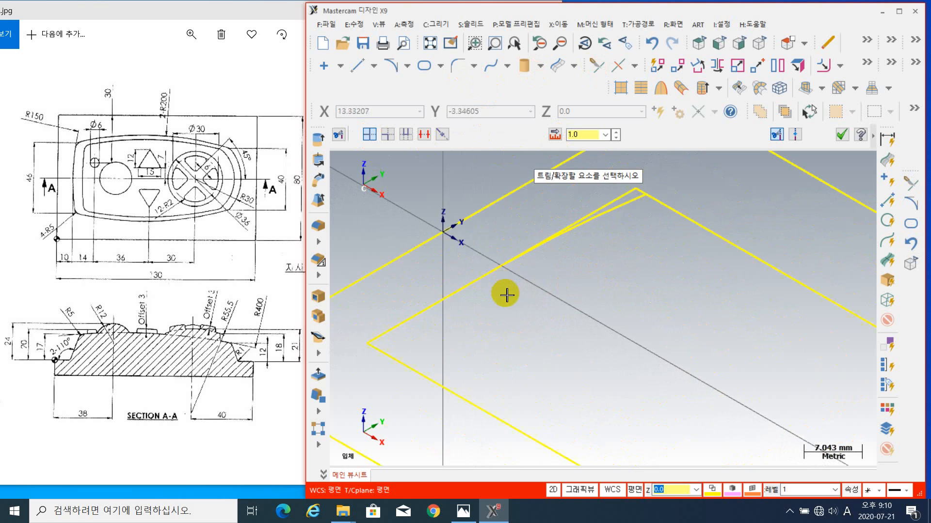
middle_drag(506, 294, 644, 347)
click(650, 288)
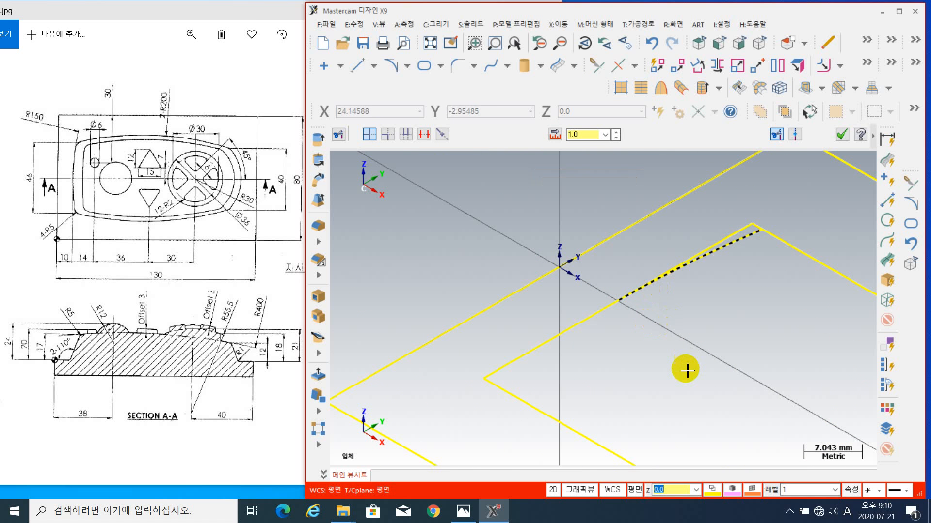
click(536, 408)
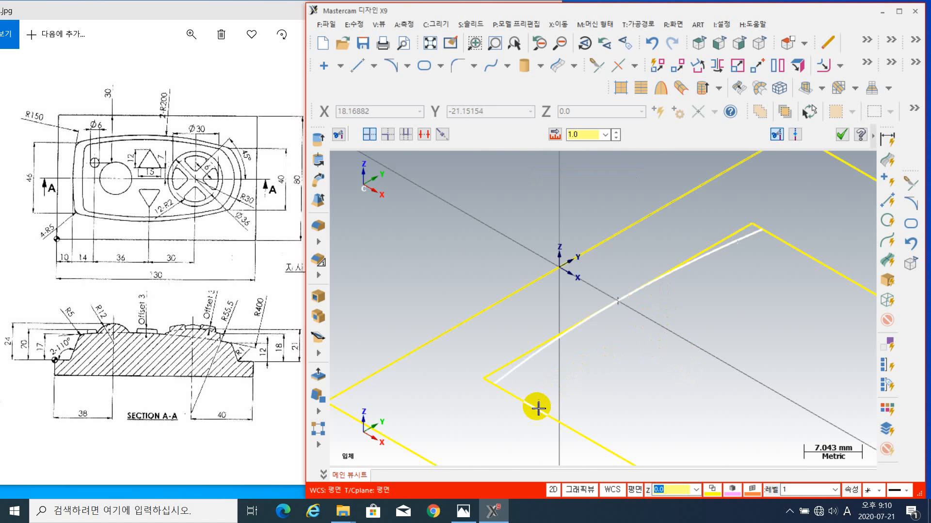
- Delete the inner rectangle's straight short edge beside the 150 mm radius arc
middle_drag(677, 378, 575, 303)
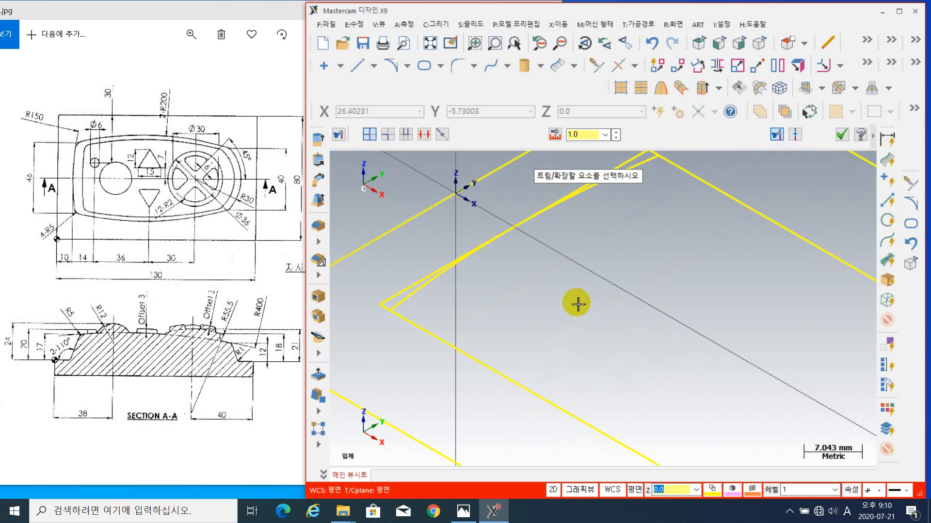
scroll(583, 324, down, 2)
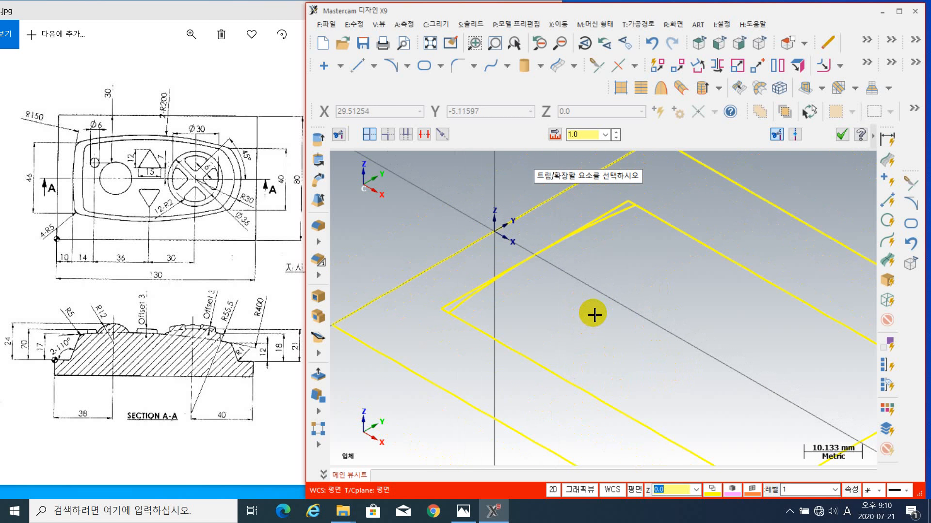
middle_drag(619, 346, 598, 335)
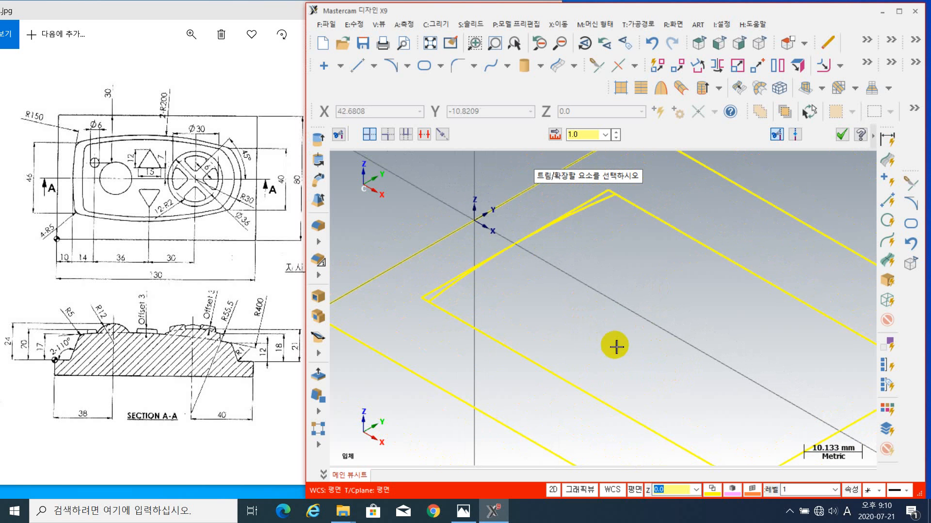
middle_drag(666, 267, 650, 301)
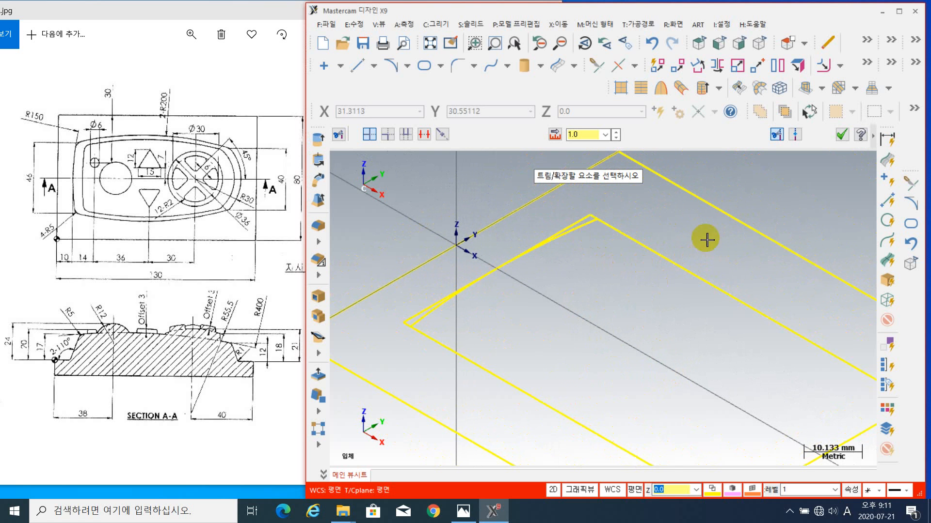
click(596, 214)
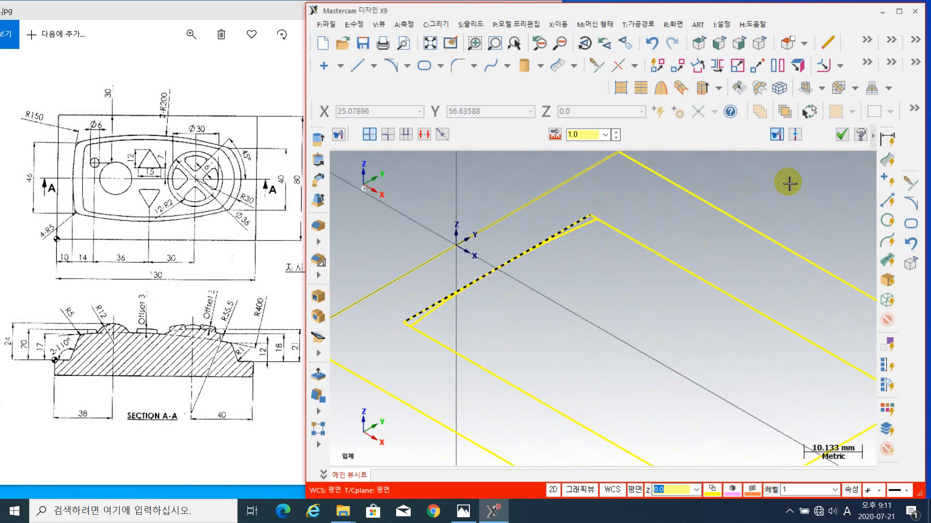
key(Escape)
click(586, 216)
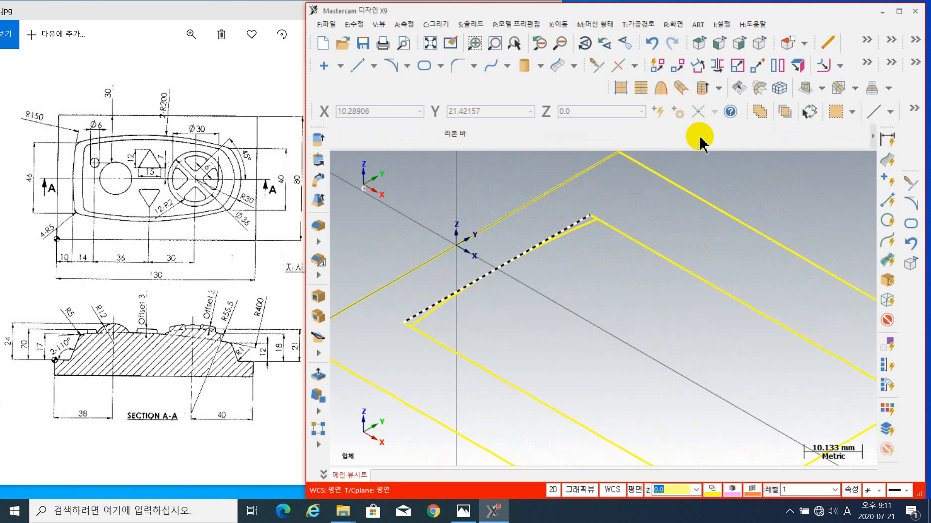
click(827, 43)
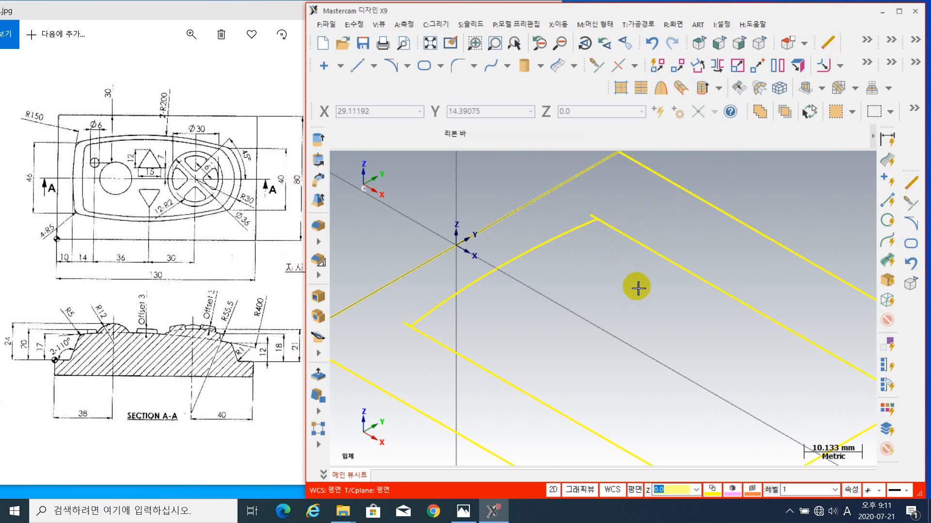
- Draw a 30 mm radius arc centred on the midpoint of the inner rectangle's far short edge, keeping the half that bulges away from the origin
middle_drag(638, 289, 635, 265)
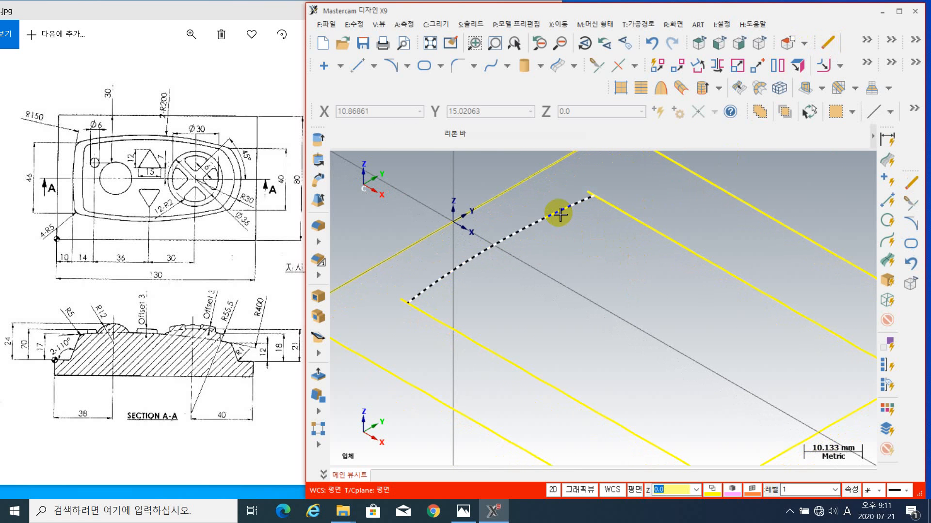
middle_drag(615, 264, 507, 191)
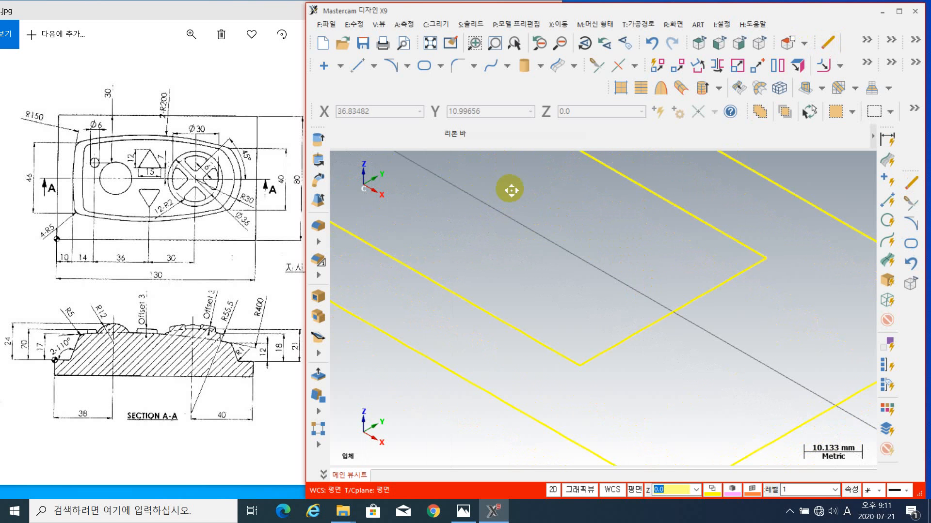
scroll(556, 271, down, 5)
middle_drag(577, 315, 454, 258)
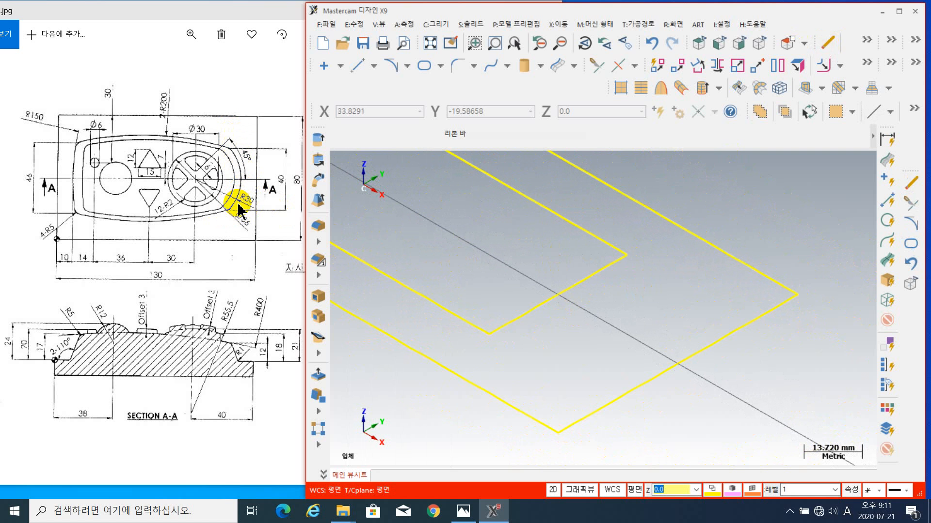
middle_drag(585, 259, 667, 238)
scroll(677, 278, down, 1)
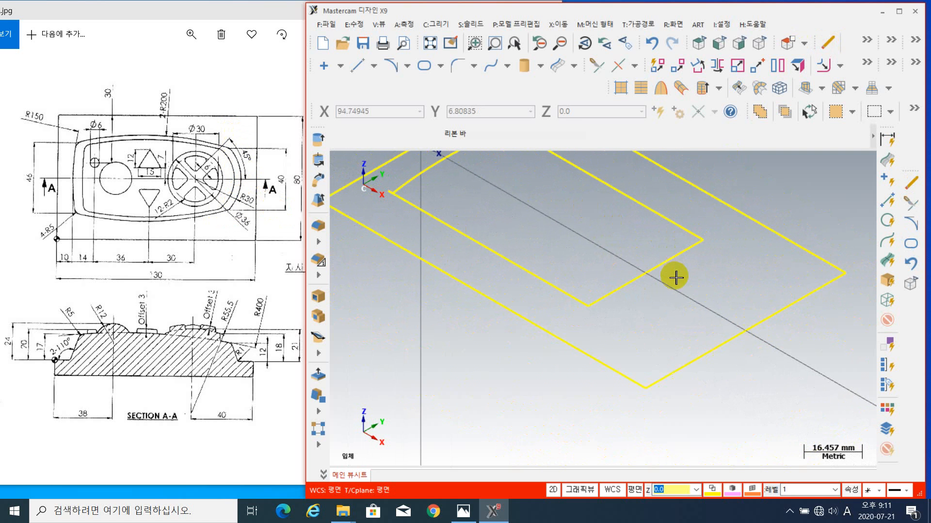
middle_drag(676, 277, 656, 339)
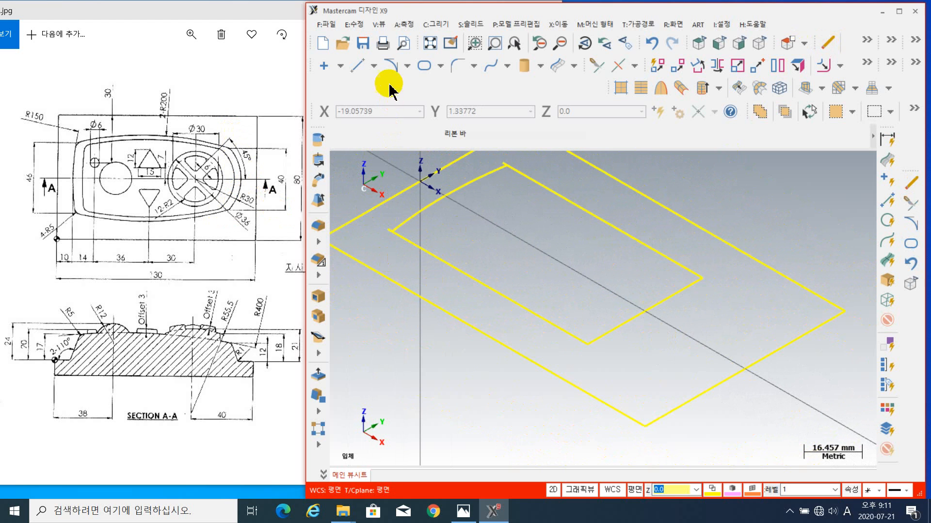
click(406, 66)
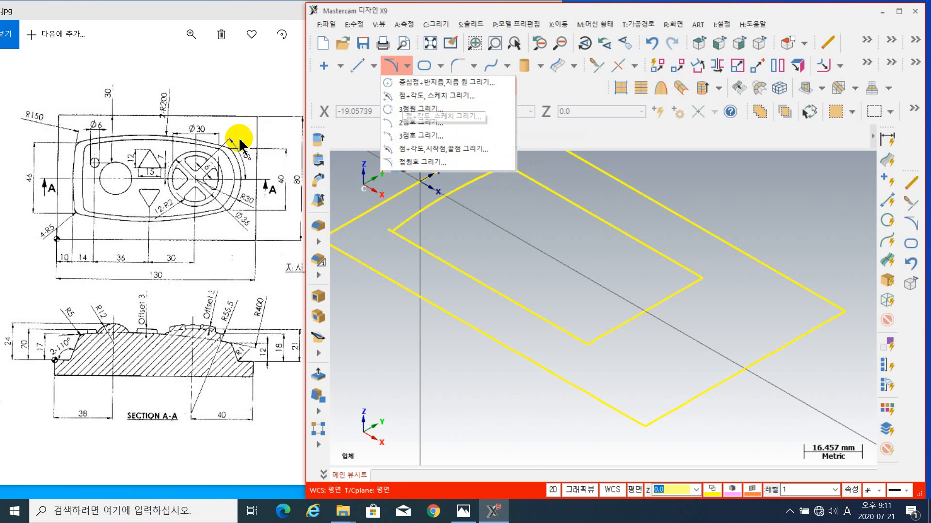
click(445, 96)
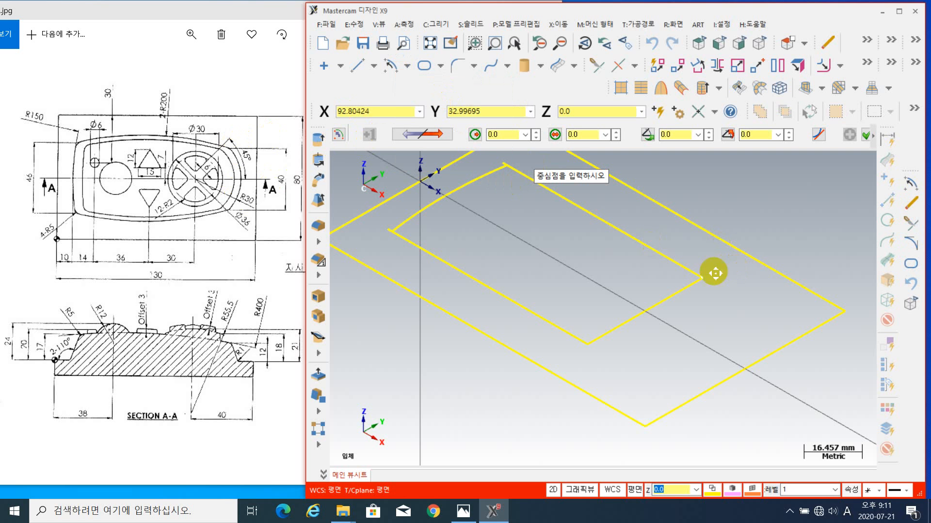
middle_drag(714, 273, 638, 295)
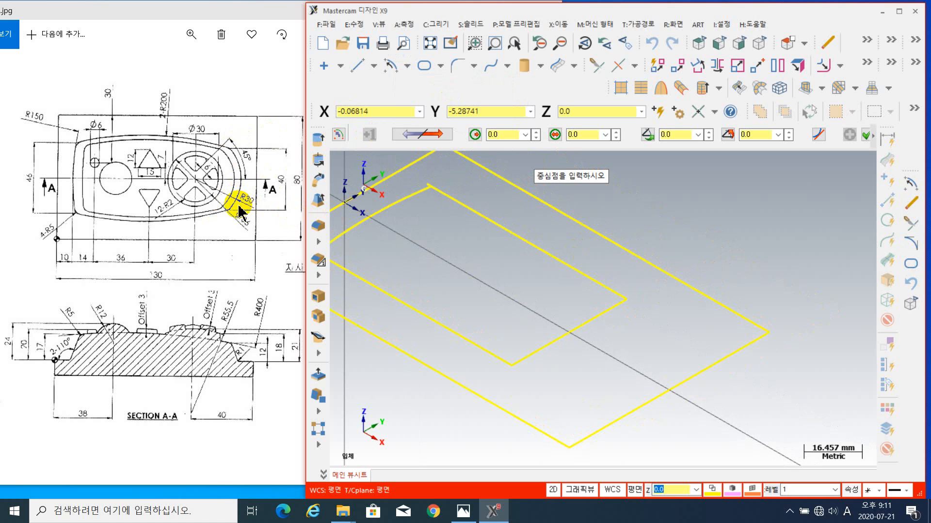
click(505, 137)
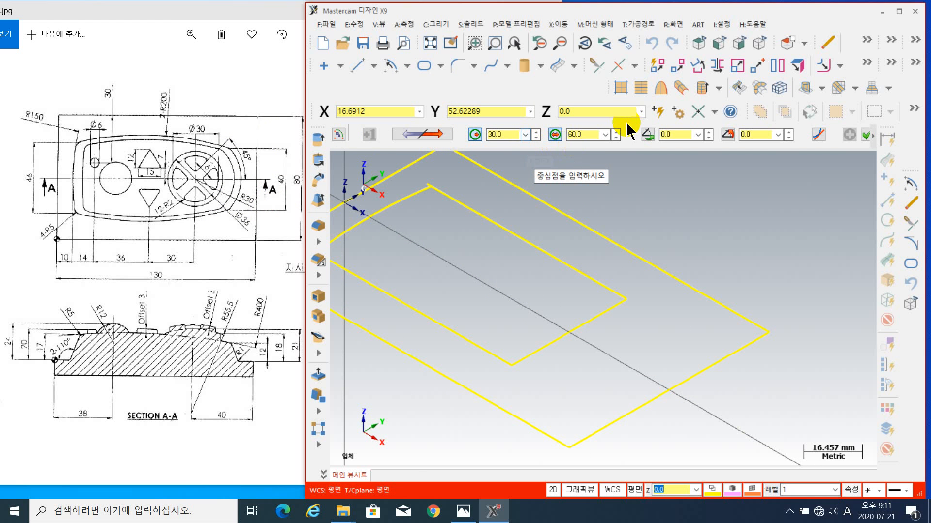
click(571, 333)
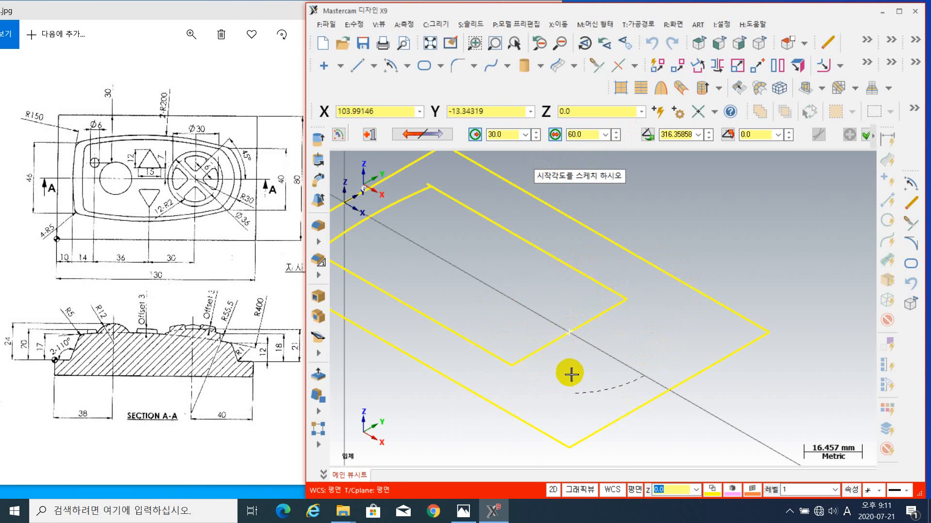
click(650, 320)
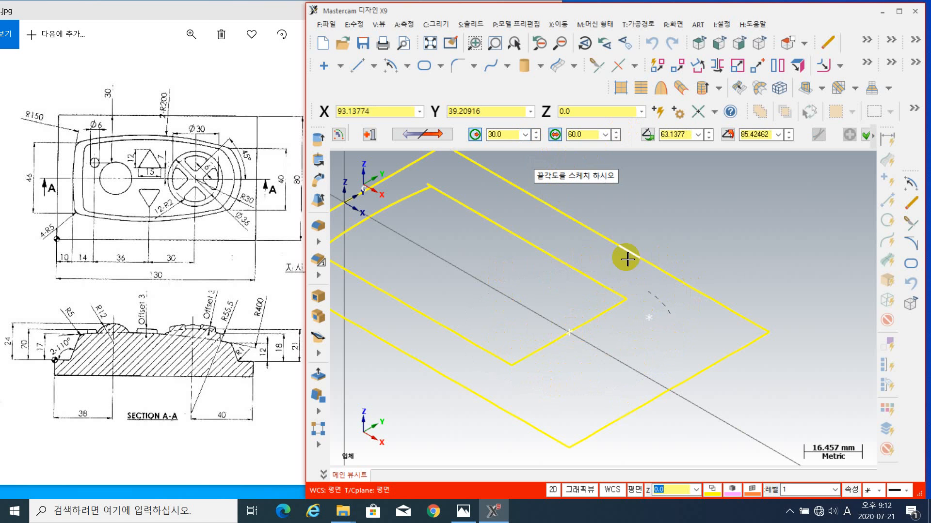
click(546, 378)
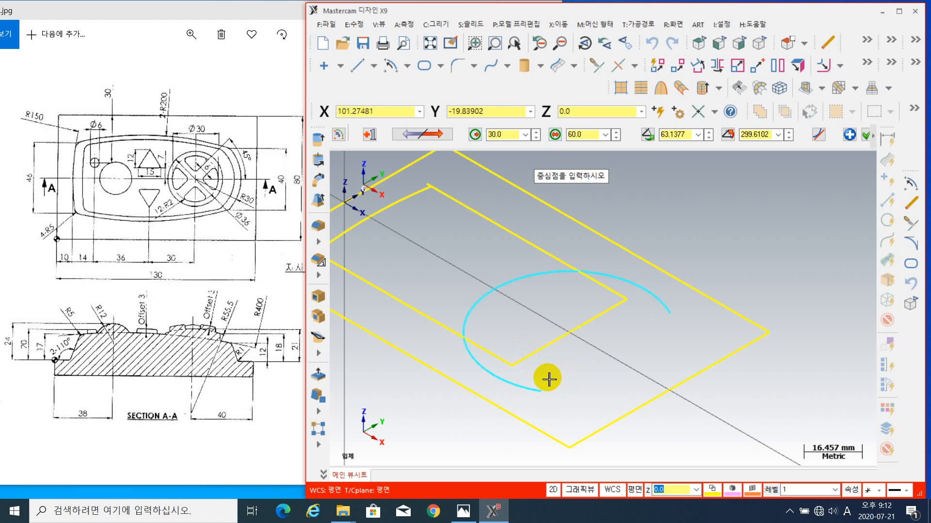
click(430, 136)
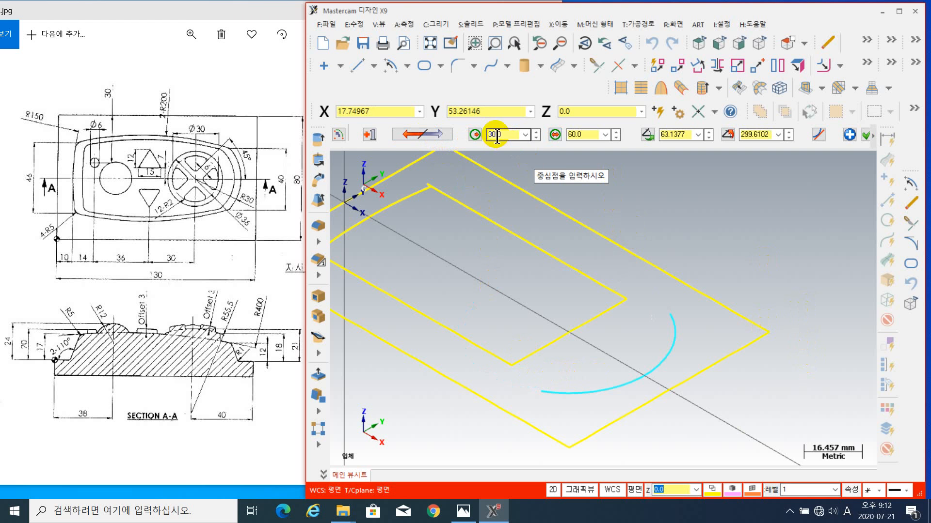
click(865, 135)
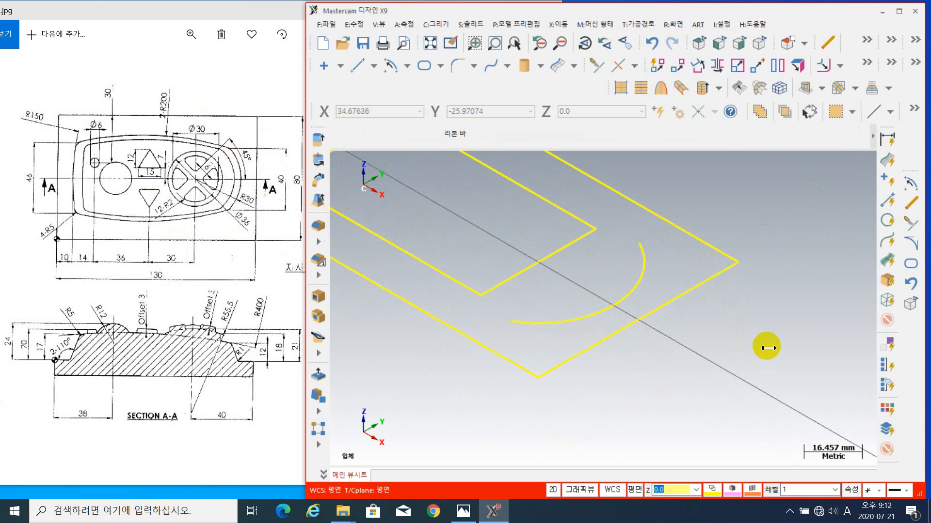
- Draw a horizontal line about 41 mm long at Y 20, crossing the 30 mm radius arc near its positive Y end
middle_drag(768, 348, 767, 331)
middle_drag(687, 310, 867, 305)
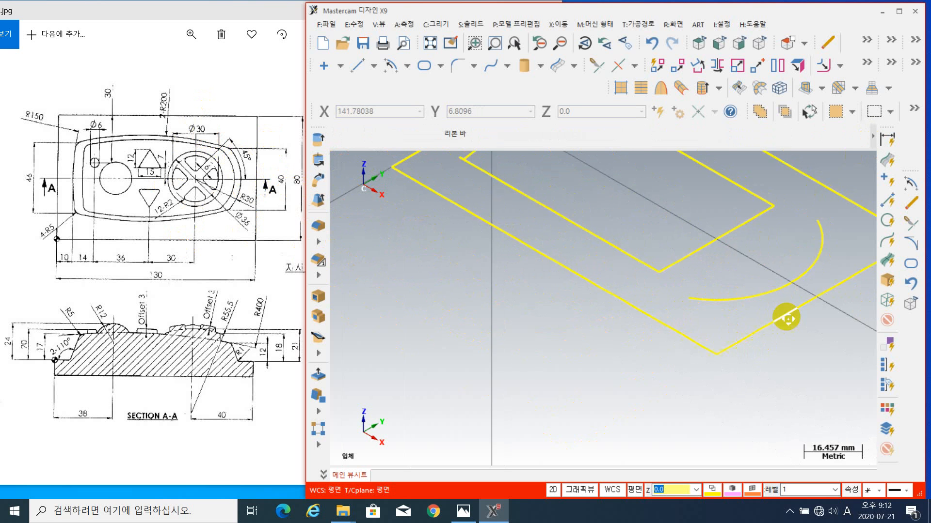
middle_drag(787, 319, 606, 155)
scroll(757, 371, down, 1)
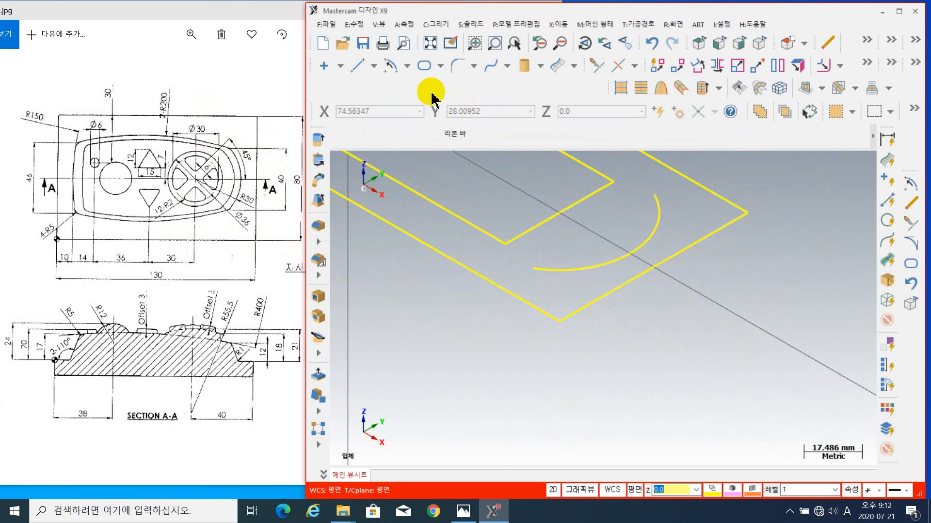
click(357, 66)
click(760, 137)
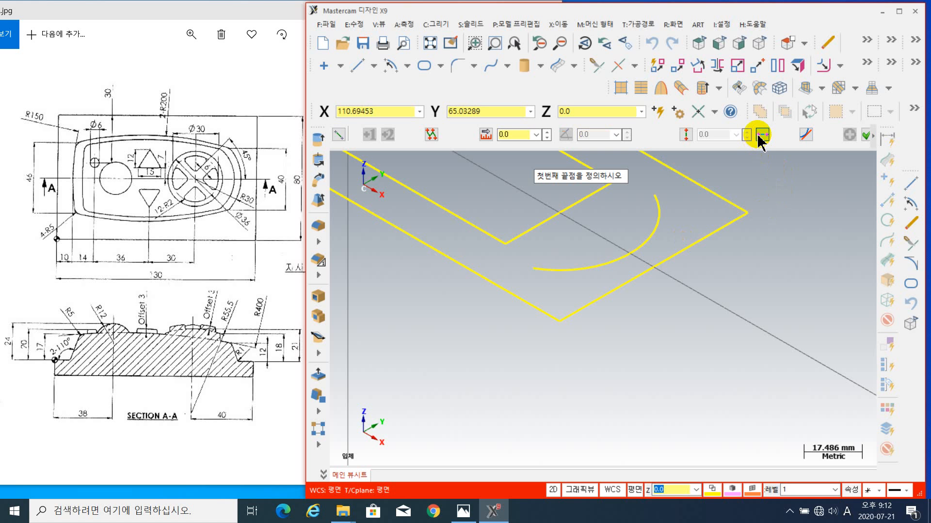
middle_drag(766, 289, 827, 341)
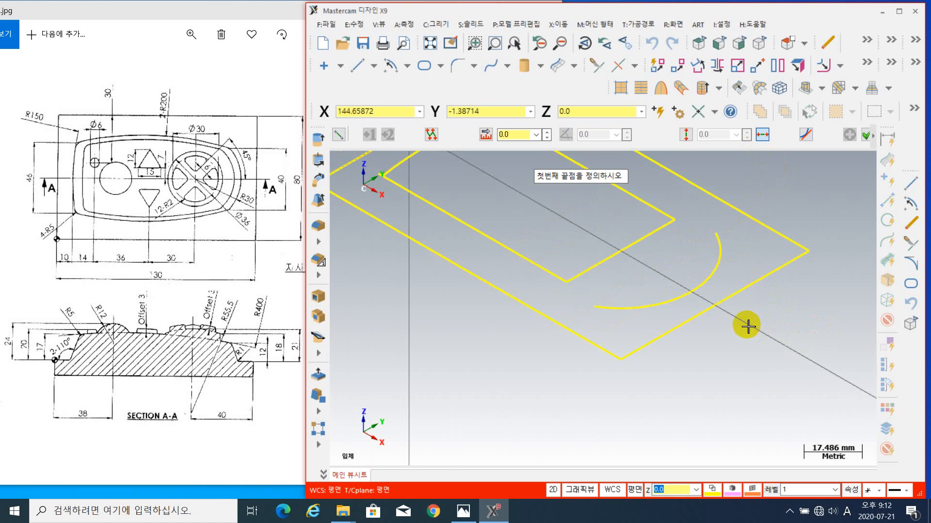
middle_drag(748, 326, 789, 394)
click(679, 283)
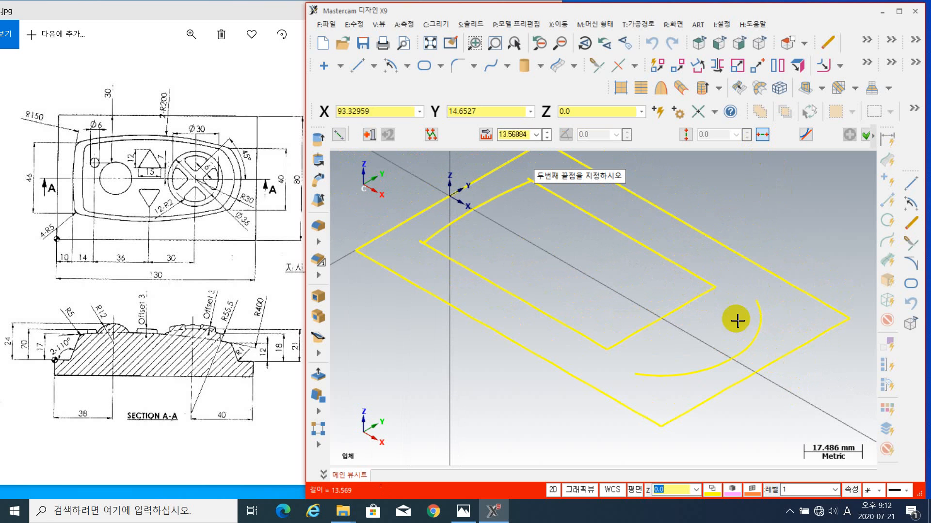
click(788, 331)
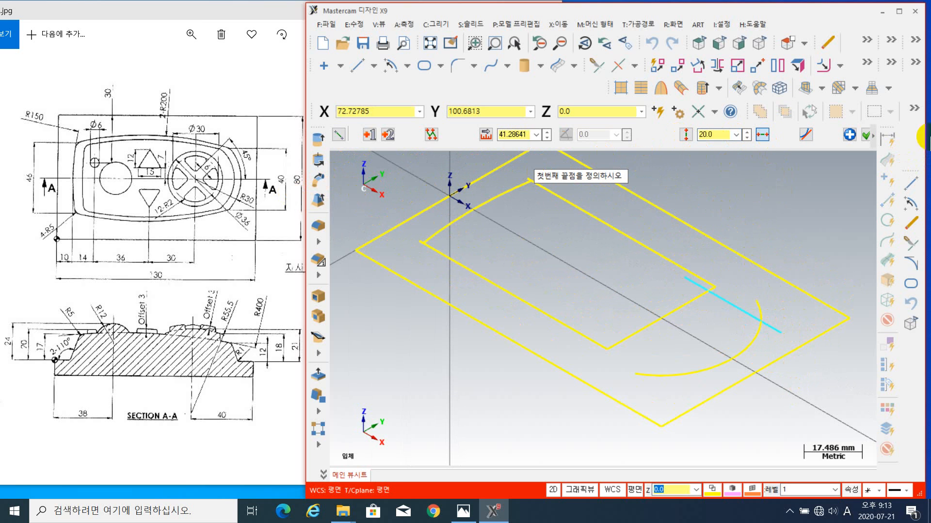
click(849, 135)
- Draw a second horizontal line about 44 mm long at Y -20, crossing the 30 mm radius arc near its other end
middle_drag(779, 374, 763, 311)
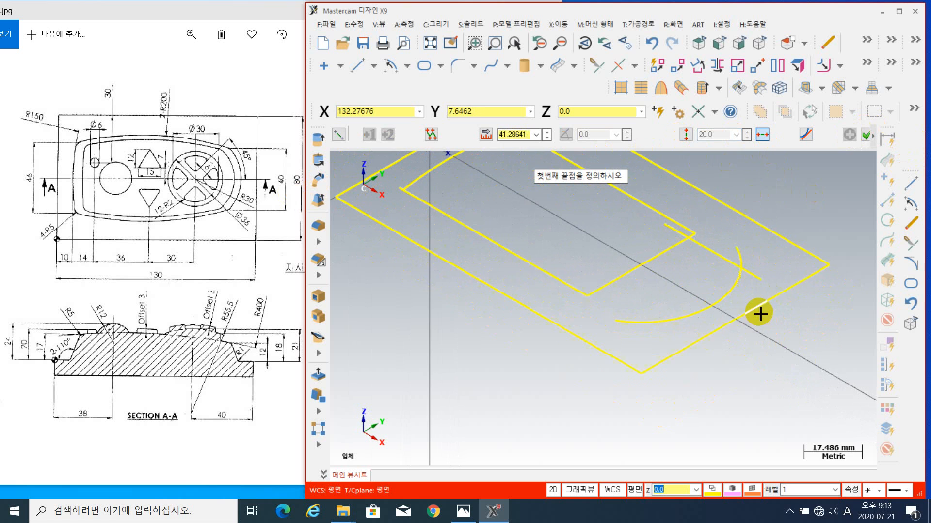
click(586, 271)
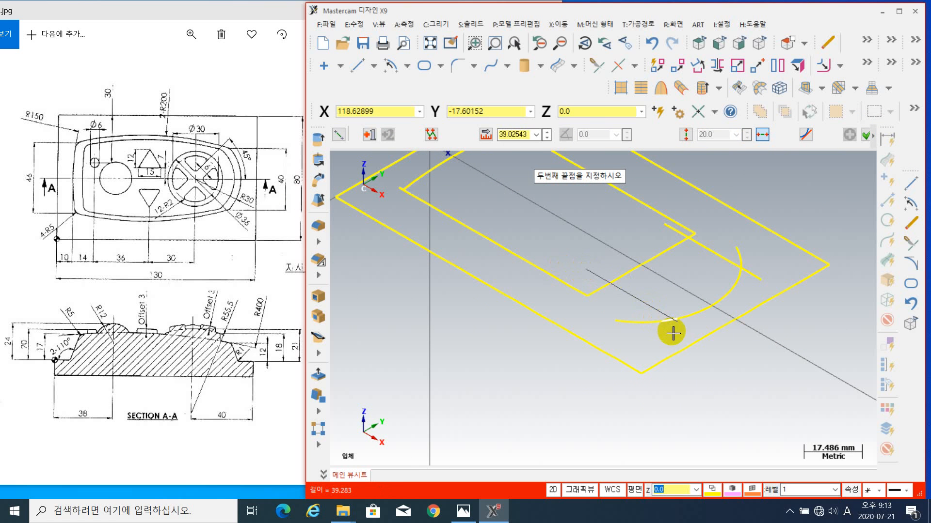
click(688, 328)
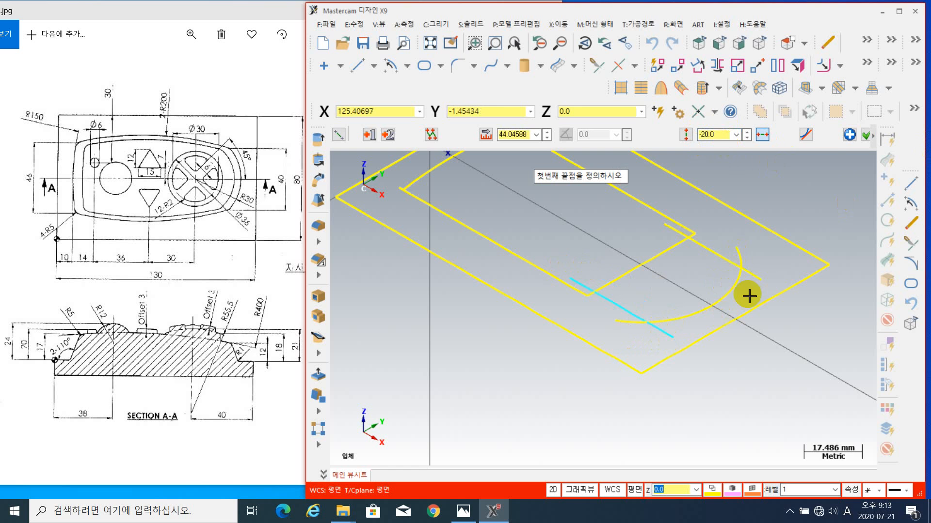
click(866, 136)
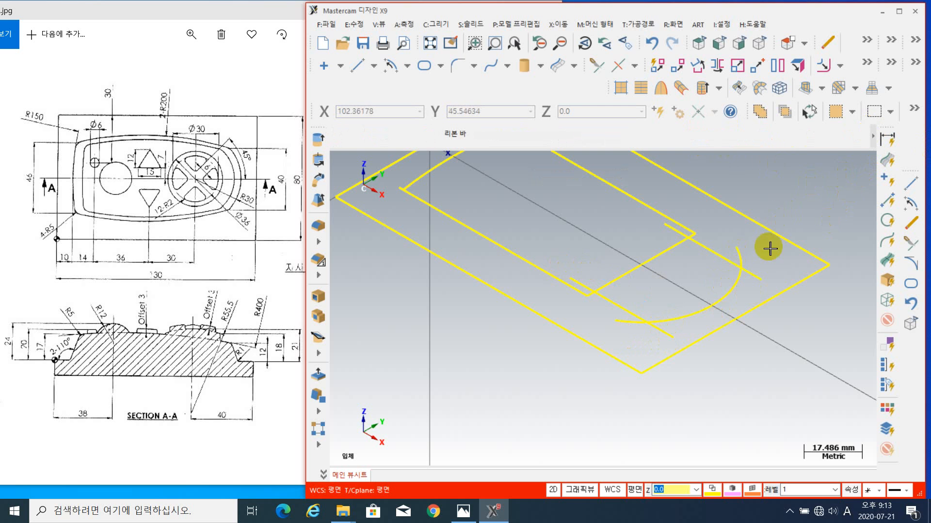
- Trim both ends of the 30 mm radius arc to the horizontal lines at Y 20 and Y -20
click(753, 281)
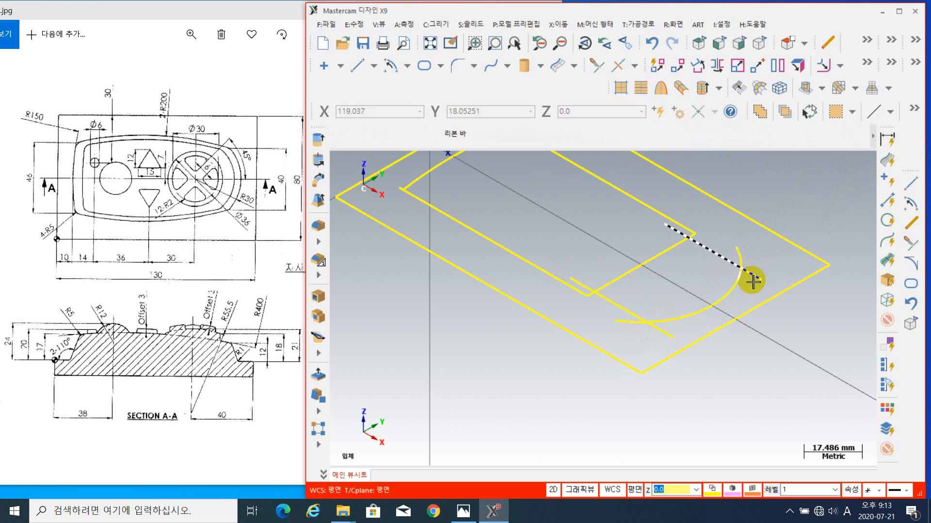
click(676, 320)
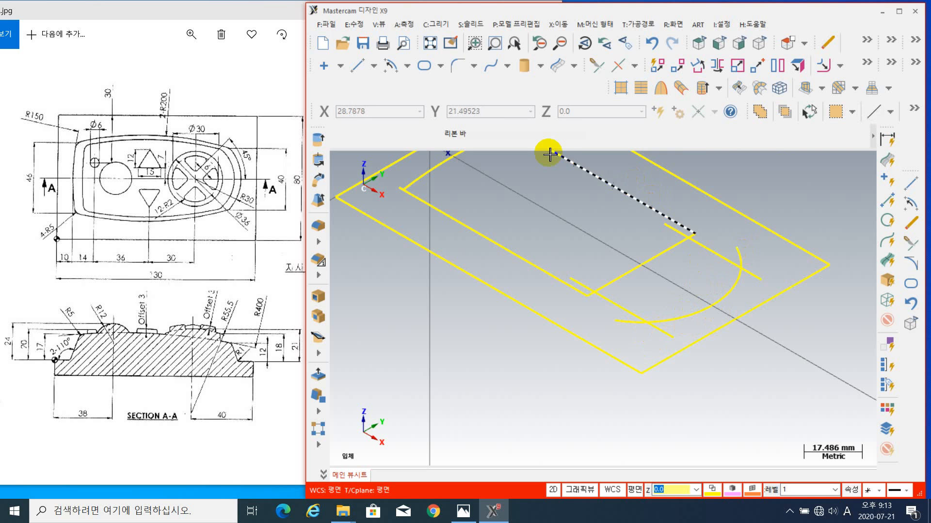
click(596, 64)
middle_drag(727, 252, 738, 305)
click(518, 154)
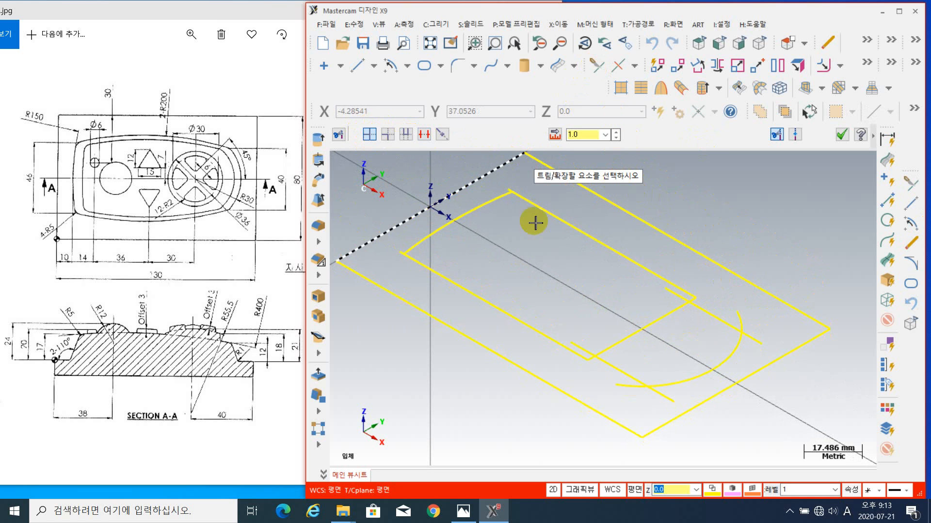
click(730, 349)
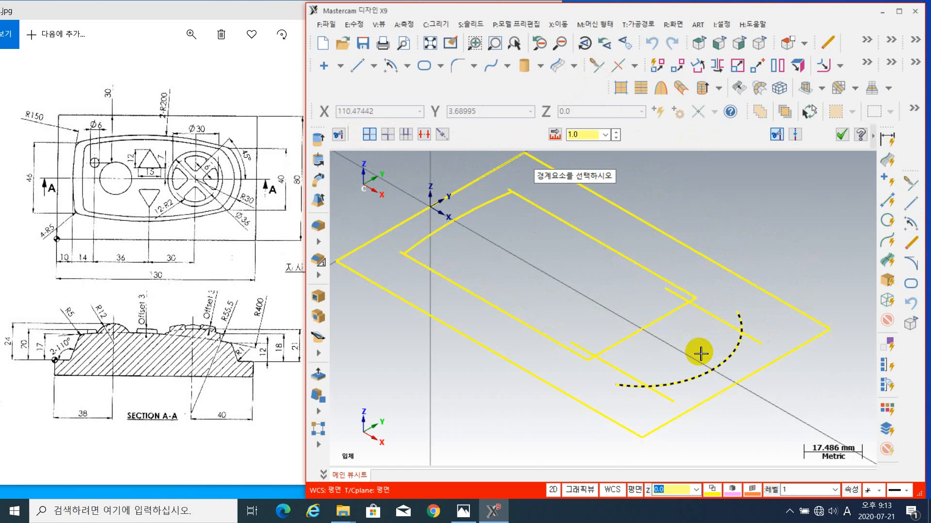
click(722, 326)
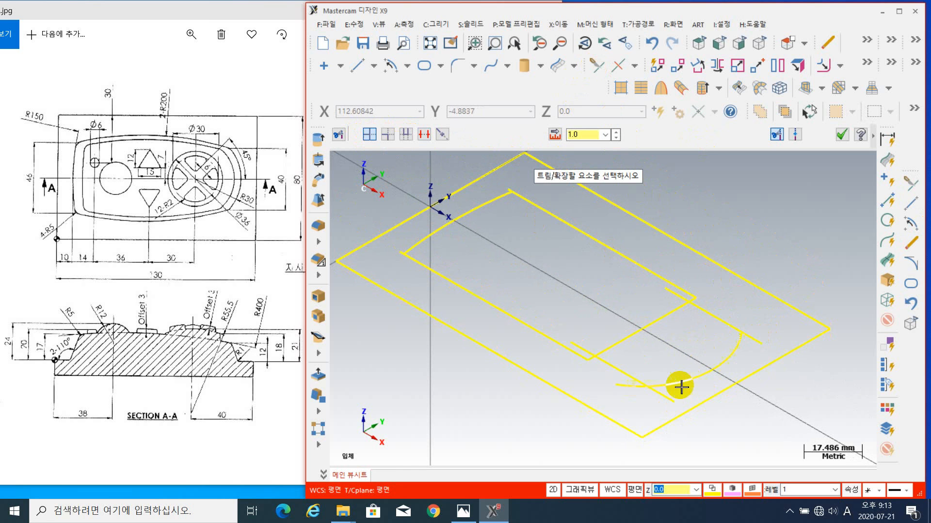
click(632, 370)
click(630, 374)
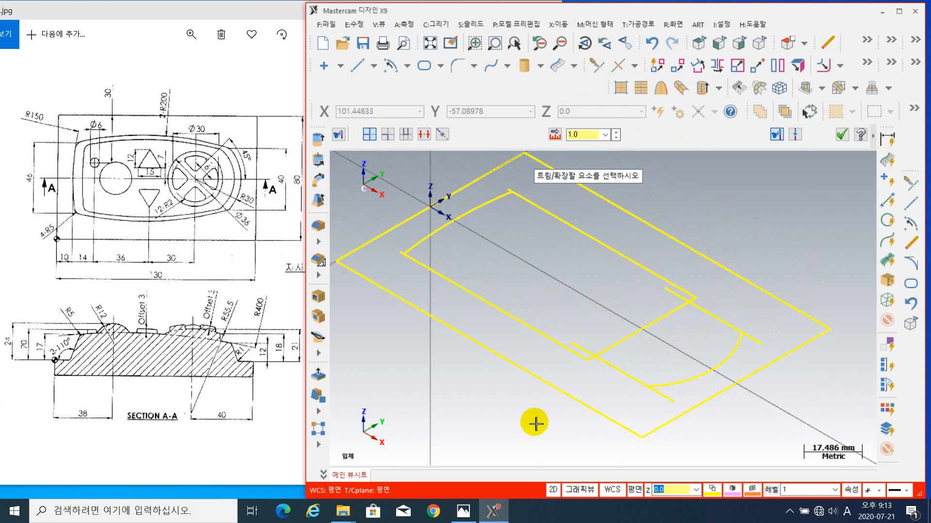
click(844, 137)
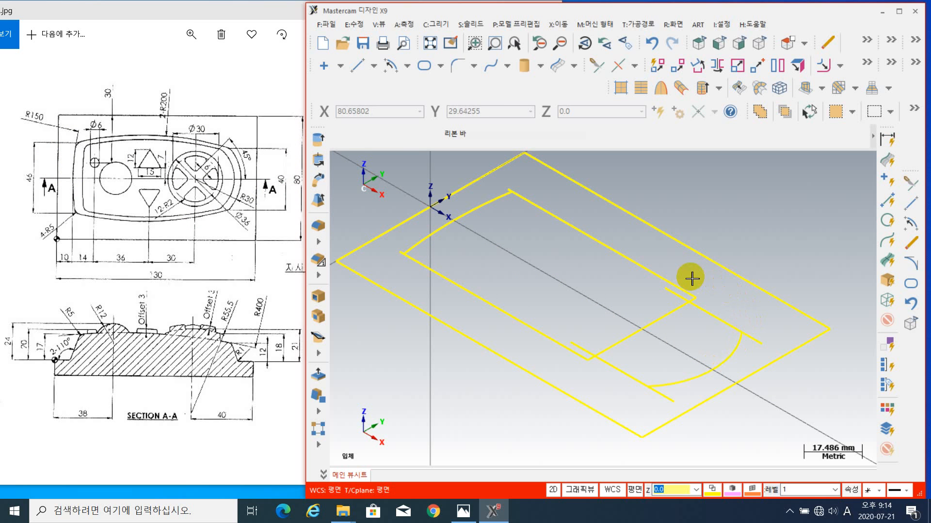
- Delete the inner rectangle's three remaining straight edges and the two horizontal construction lines, leaving both end arcs inside the outer rectangle
click(619, 249)
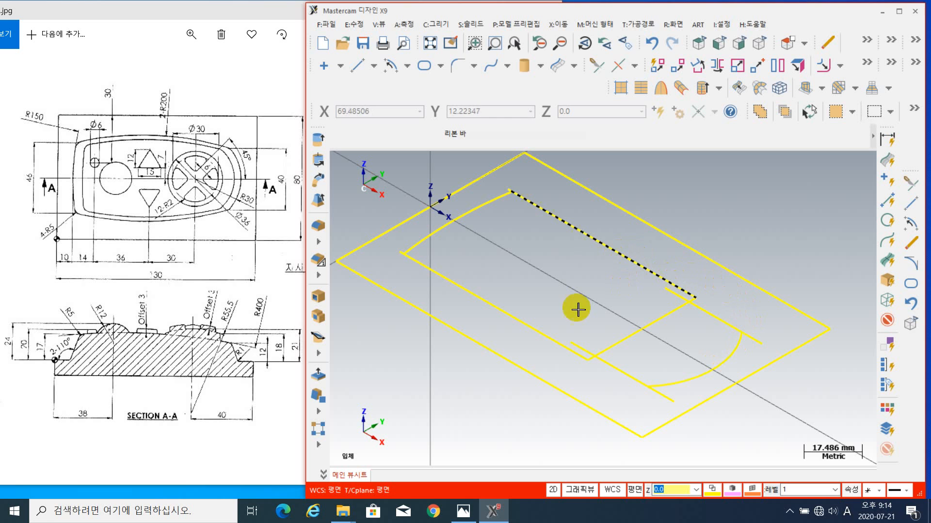
click(534, 335)
click(605, 348)
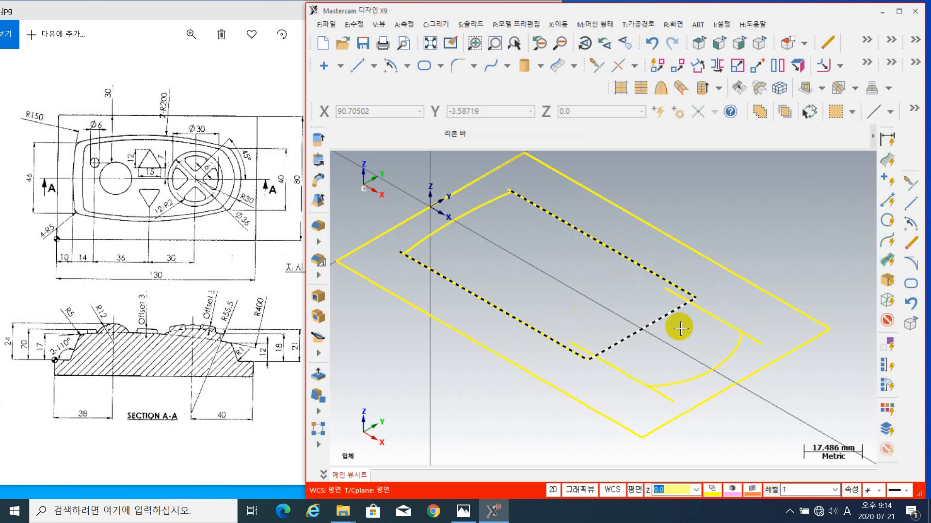
click(706, 313)
click(622, 372)
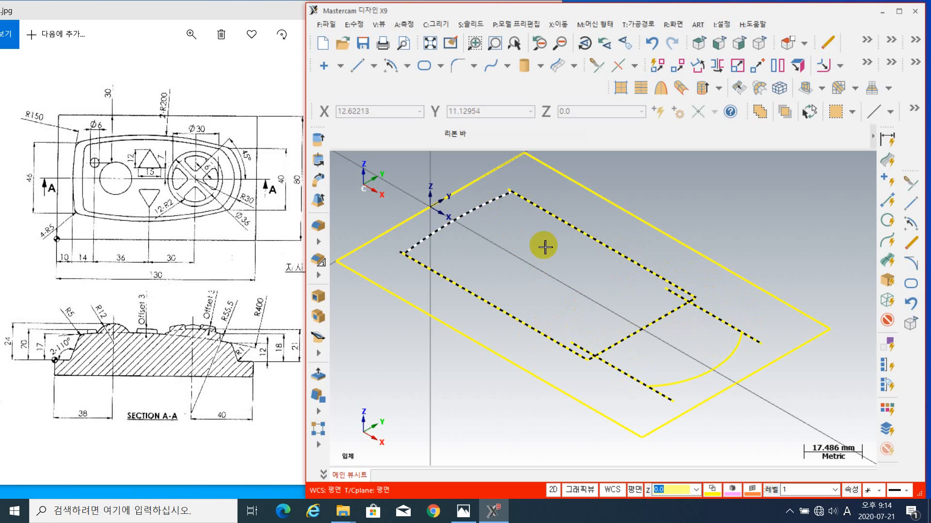
click(824, 65)
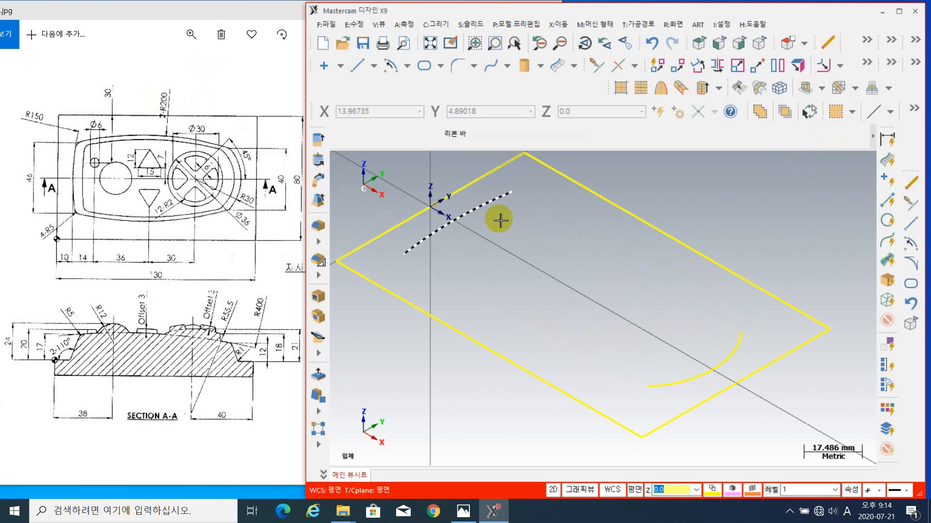
- Draw a two-point arc of radius 200 mm joining the positive-Y ends of the two end arcs, keeping the outward-bulging solution
click(406, 66)
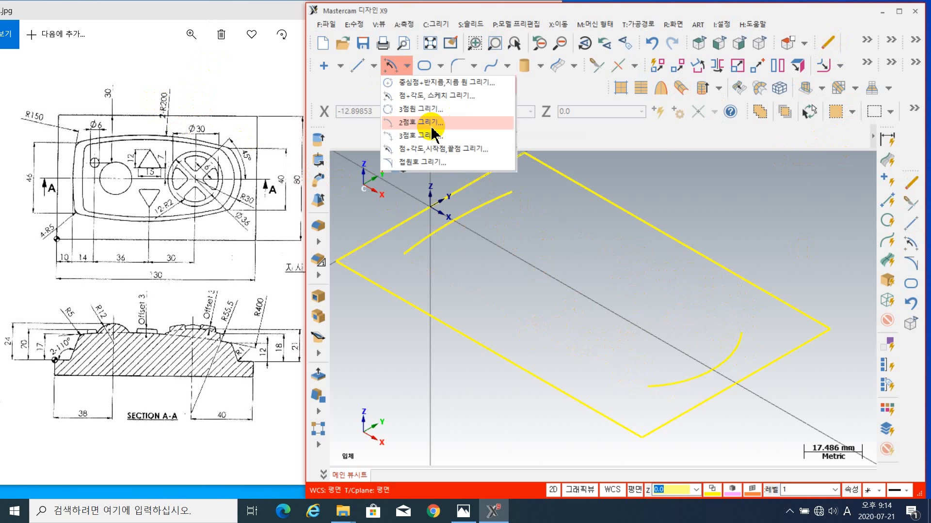
click(429, 123)
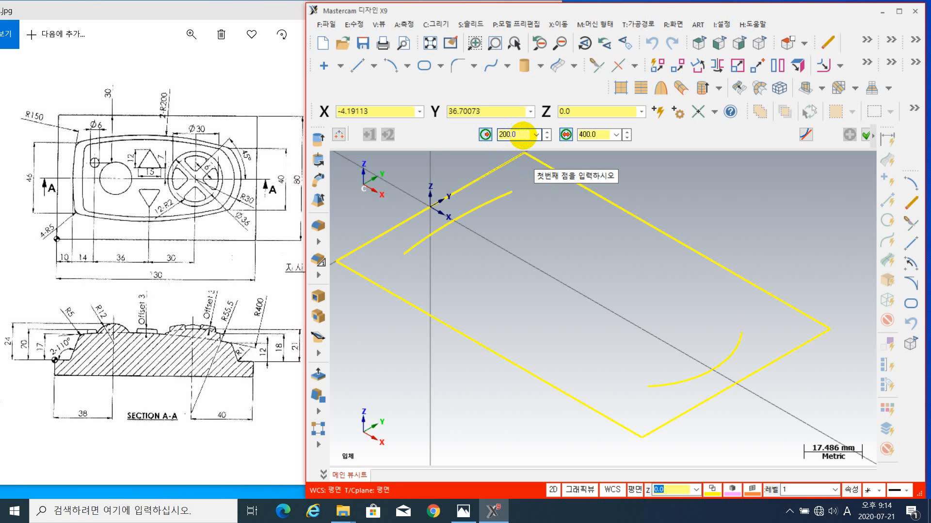
middle_drag(645, 340, 639, 379)
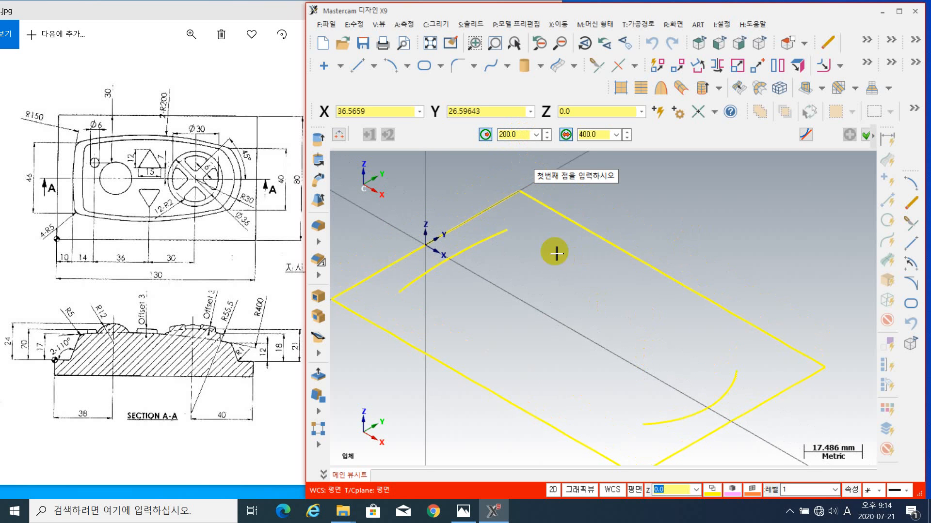
click(509, 232)
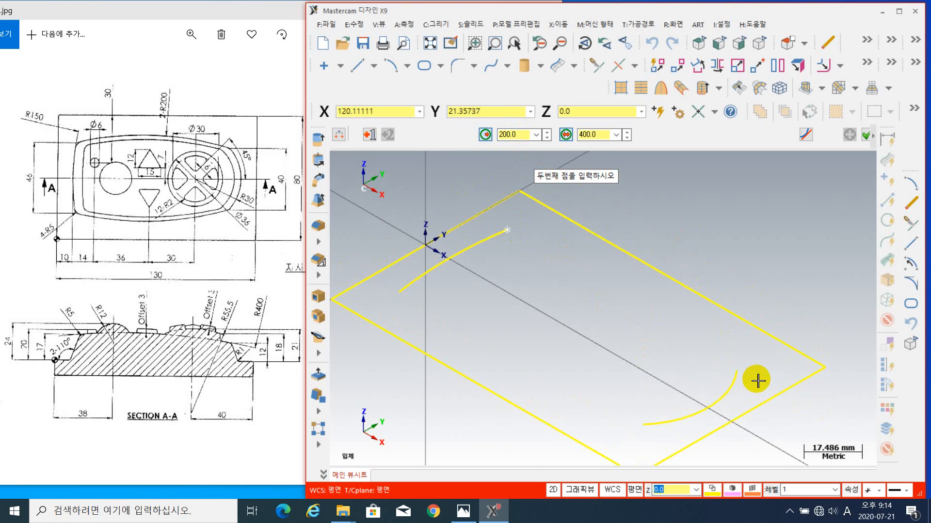
click(735, 373)
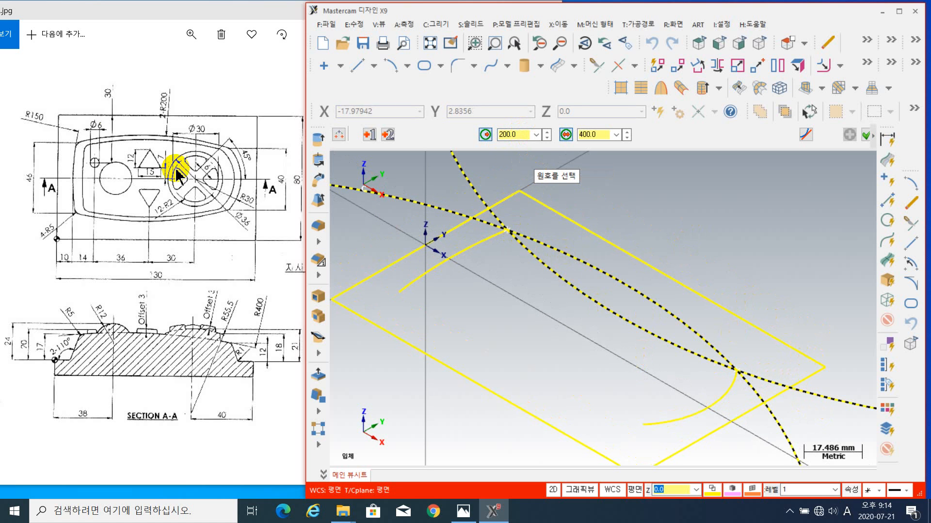
click(648, 298)
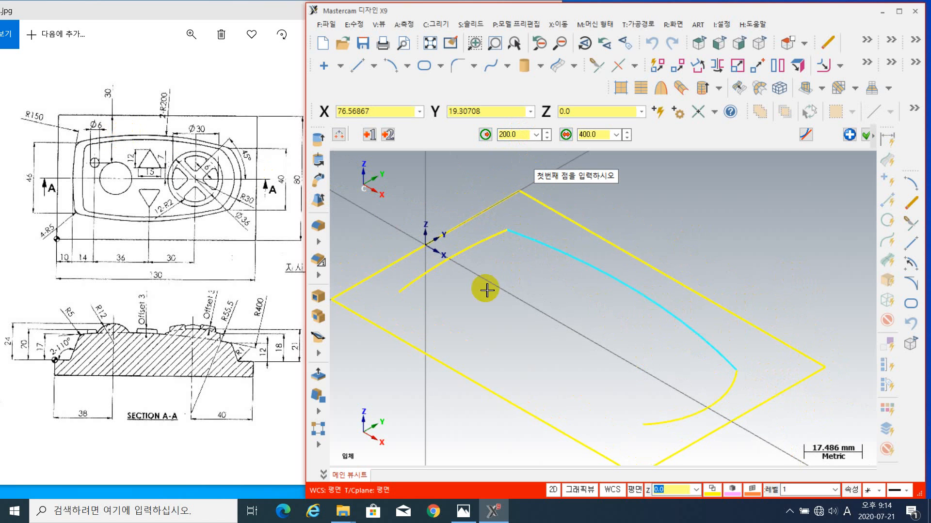
- Draw an outward-bulging arc joining the negative-Y ends of the two end arcs and set its radius to 200 mm
click(398, 293)
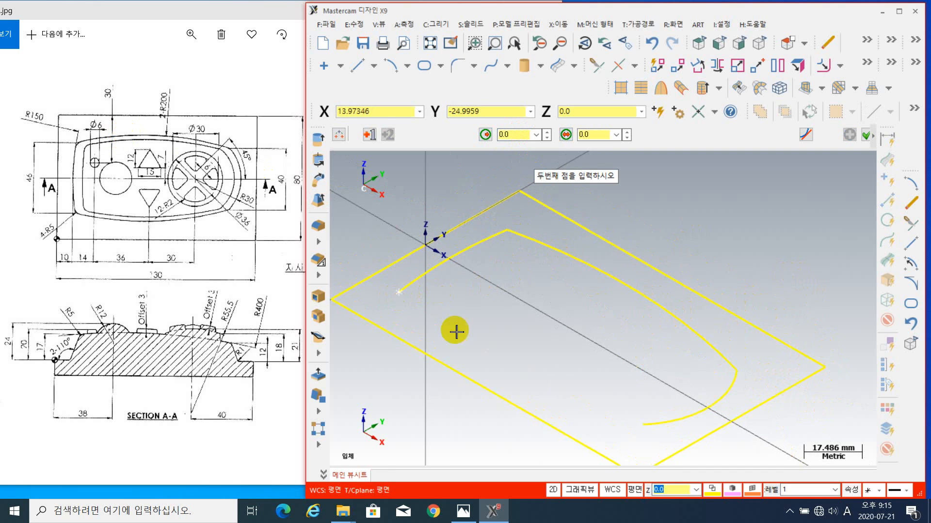
click(646, 426)
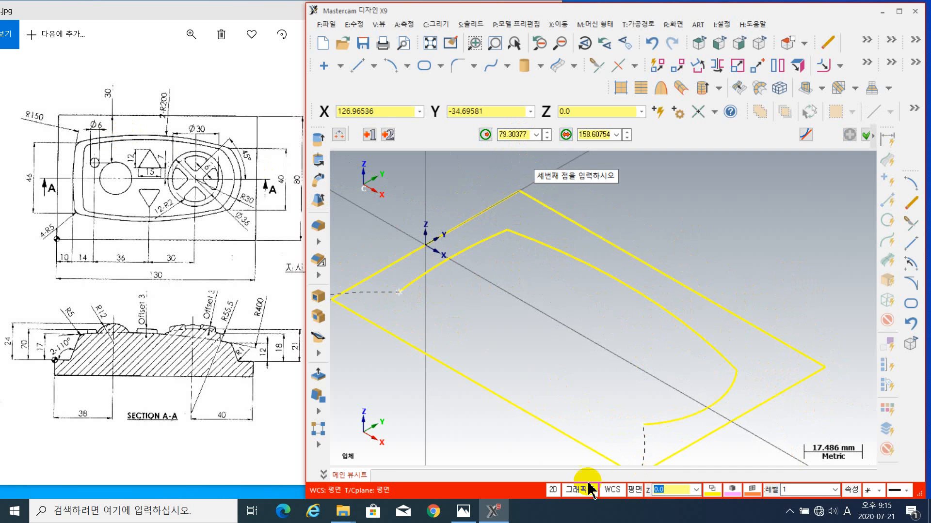
click(522, 376)
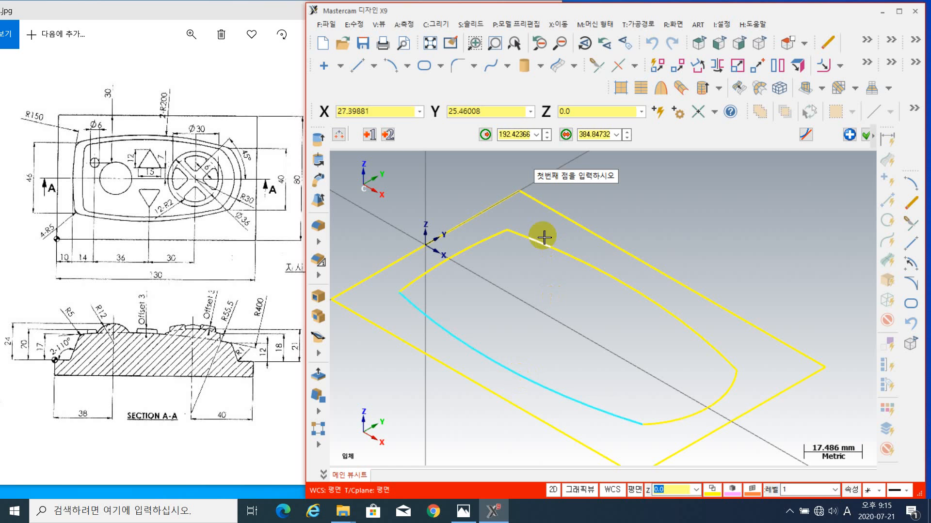
double_click(525, 137)
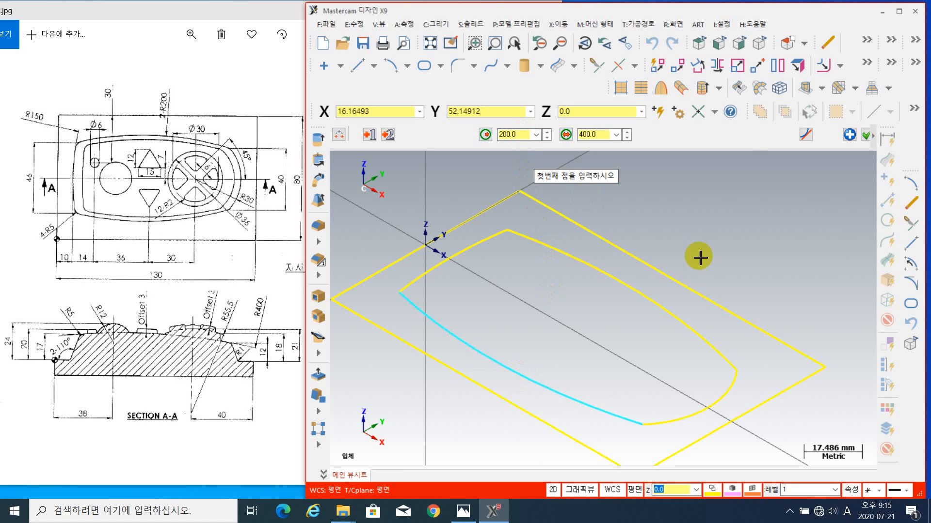
click(865, 136)
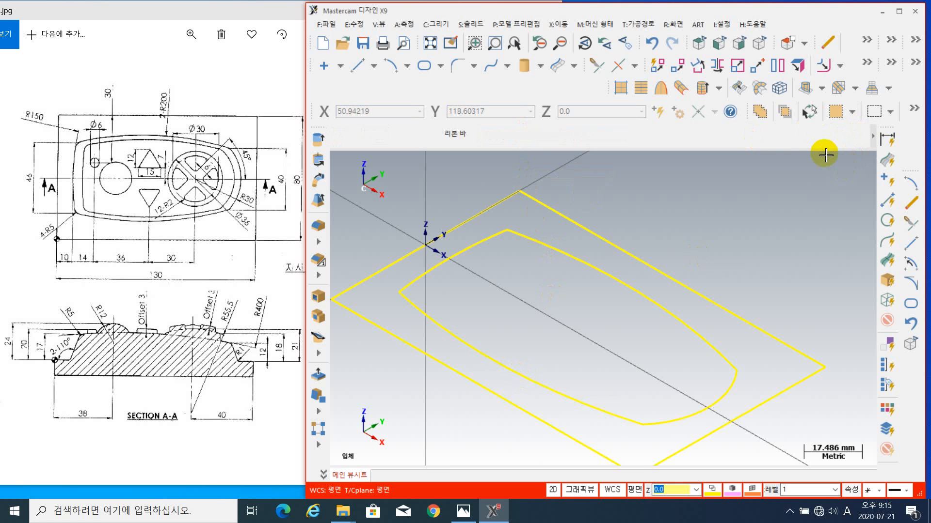
middle_drag(589, 322, 588, 268)
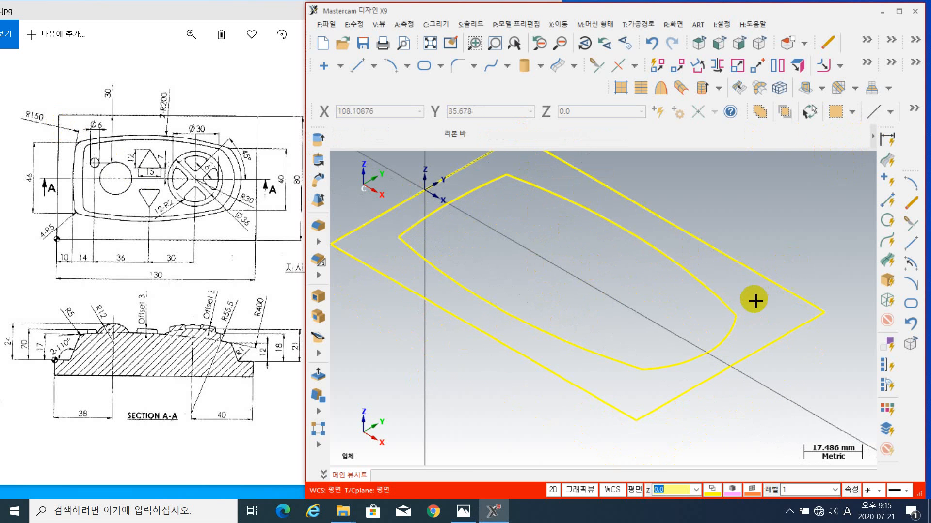
click(544, 383)
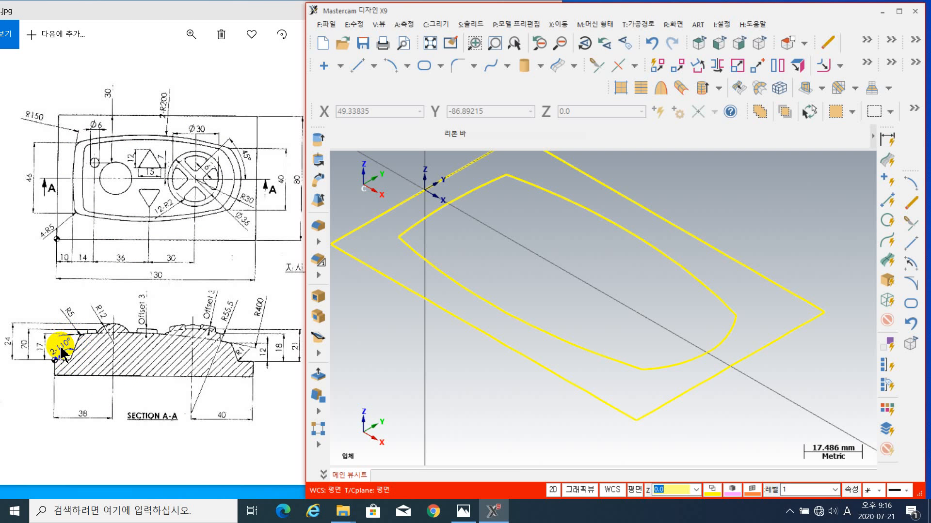
click(240, 352)
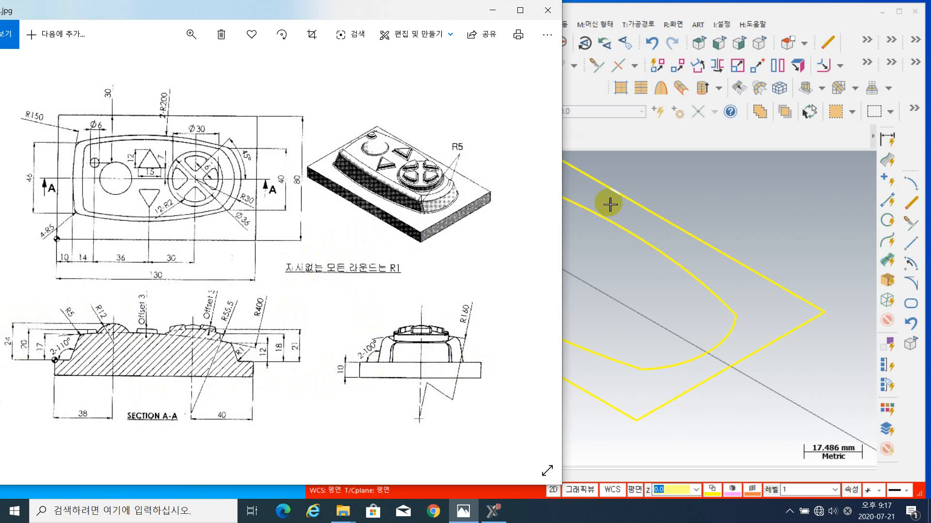
click(789, 177)
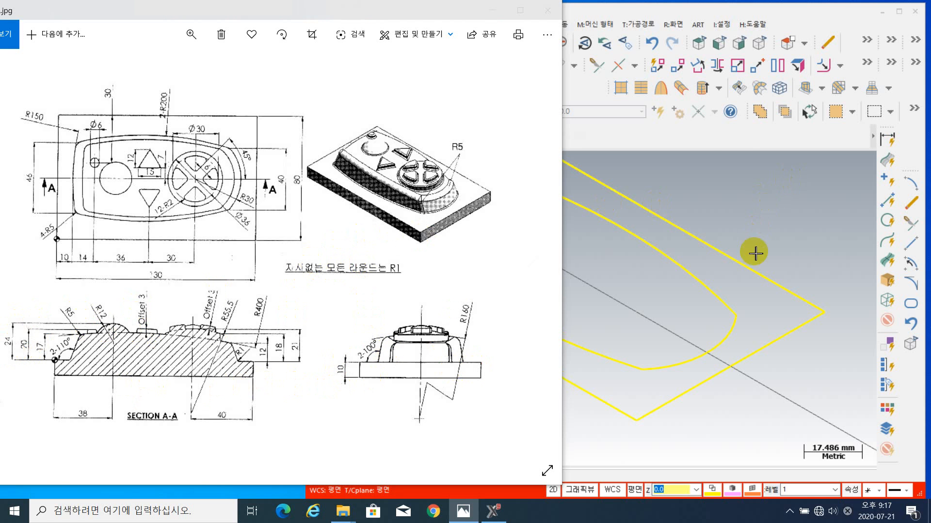
click(727, 10)
- Extrude the outer rectangle 10 mm downward as a new solid body for the base plate
scroll(698, 330, down, 2)
middle_drag(736, 389, 752, 348)
click(319, 139)
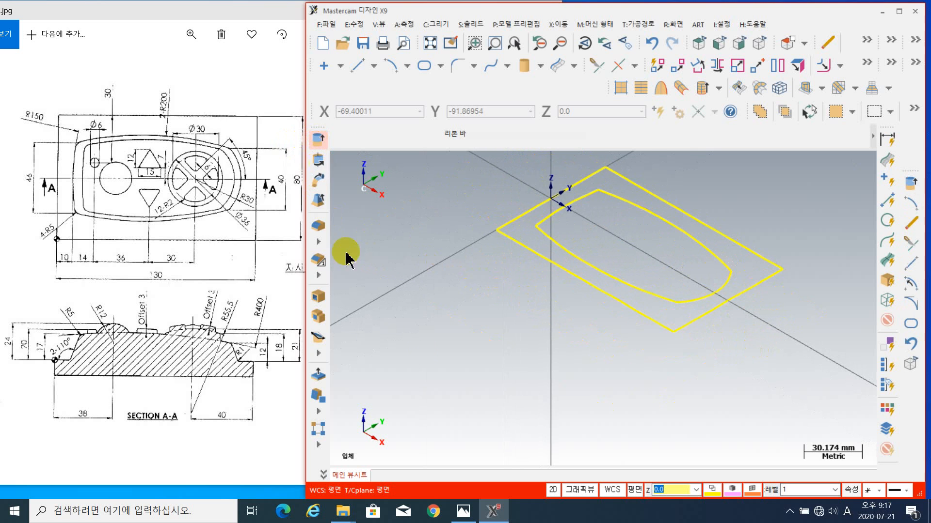
middle_drag(529, 359, 538, 407)
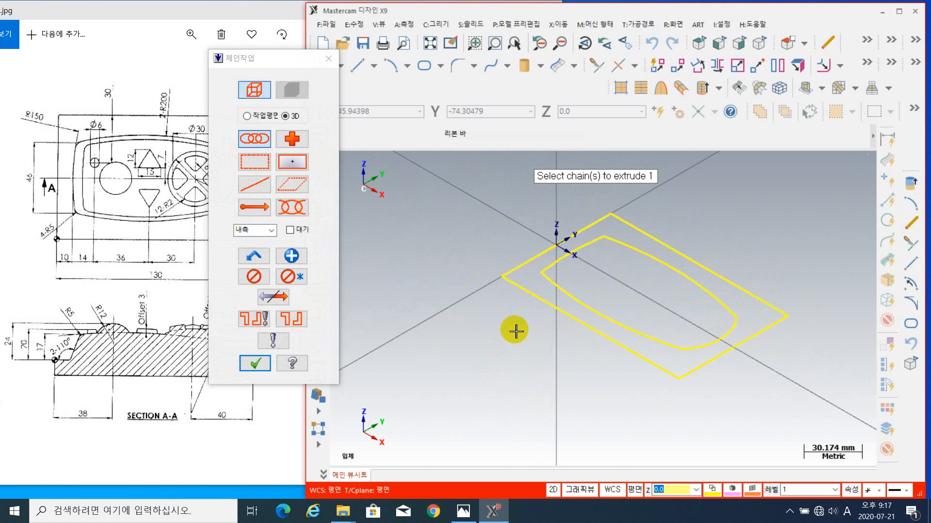
click(505, 281)
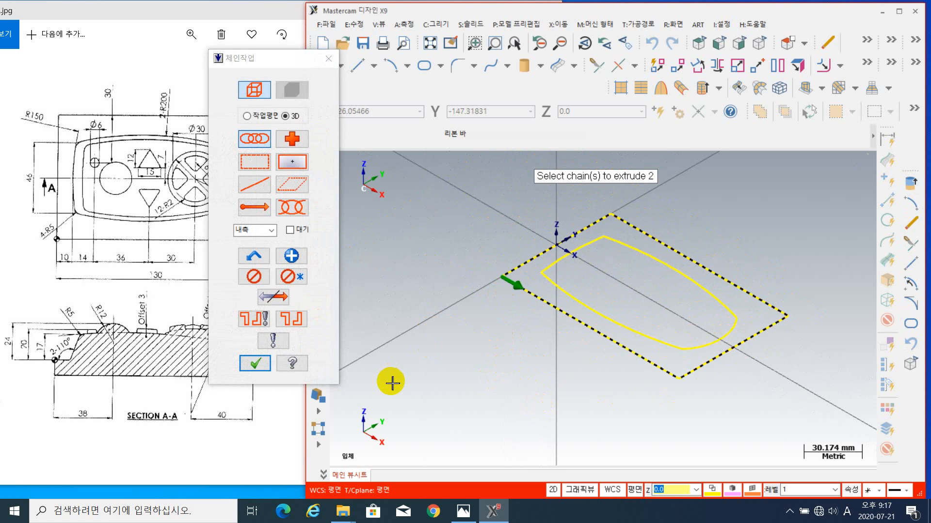
click(254, 364)
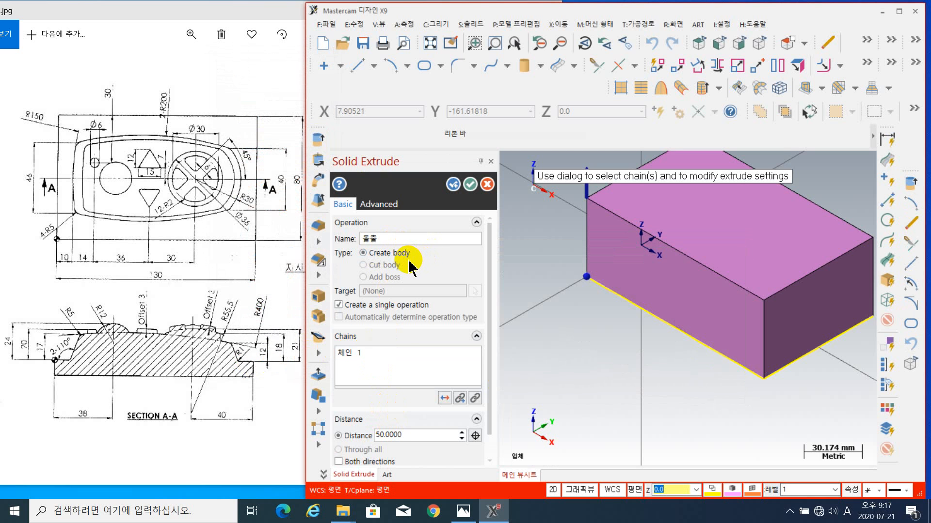
double_click(419, 435)
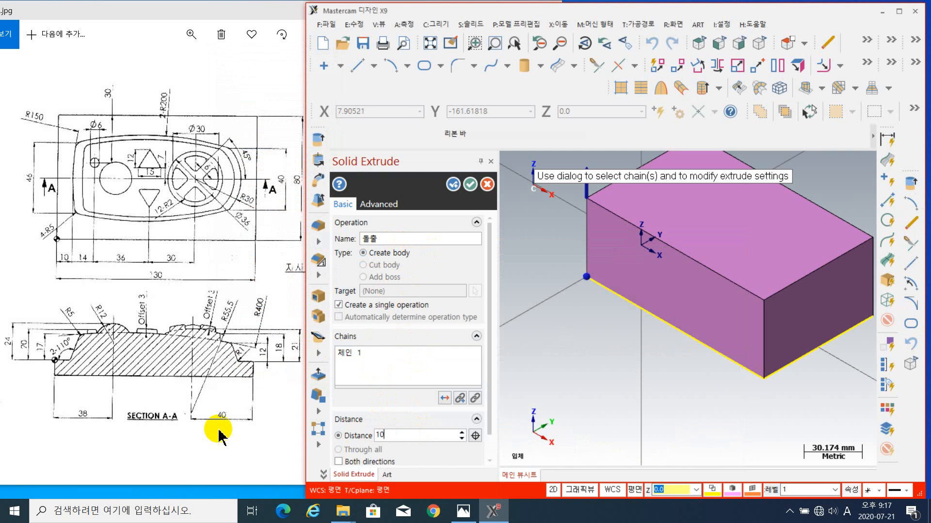
text(10)
key(Return)
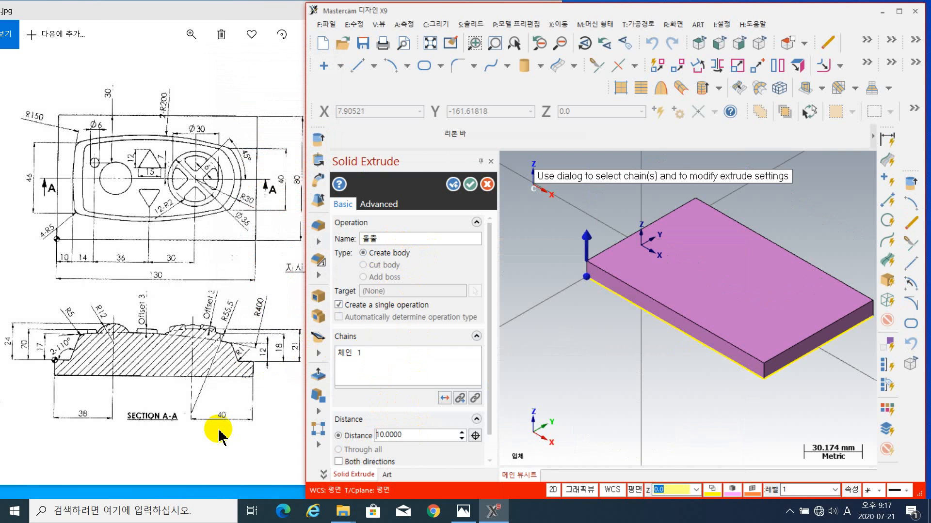
click(447, 398)
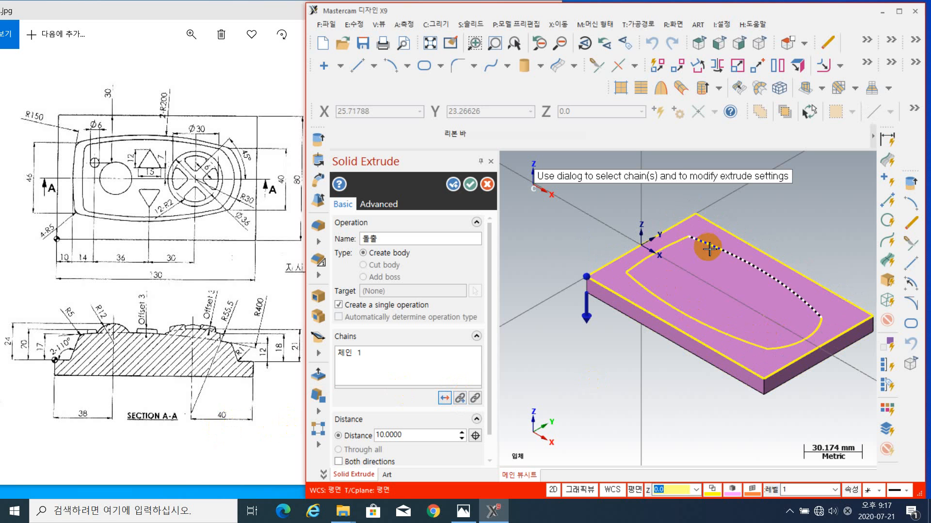
click(455, 187)
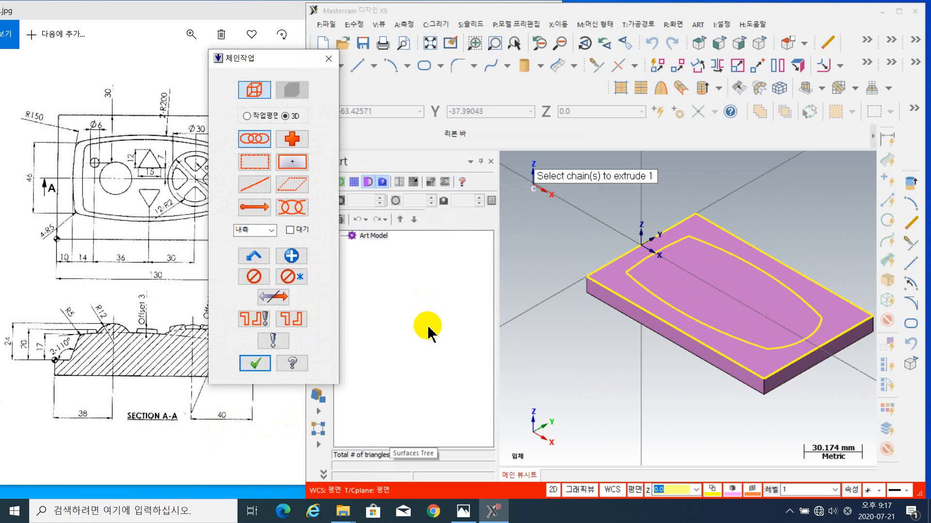
- Extrude the inner four-arc outline 24 mm upward as a boss added to the base plate
click(722, 255)
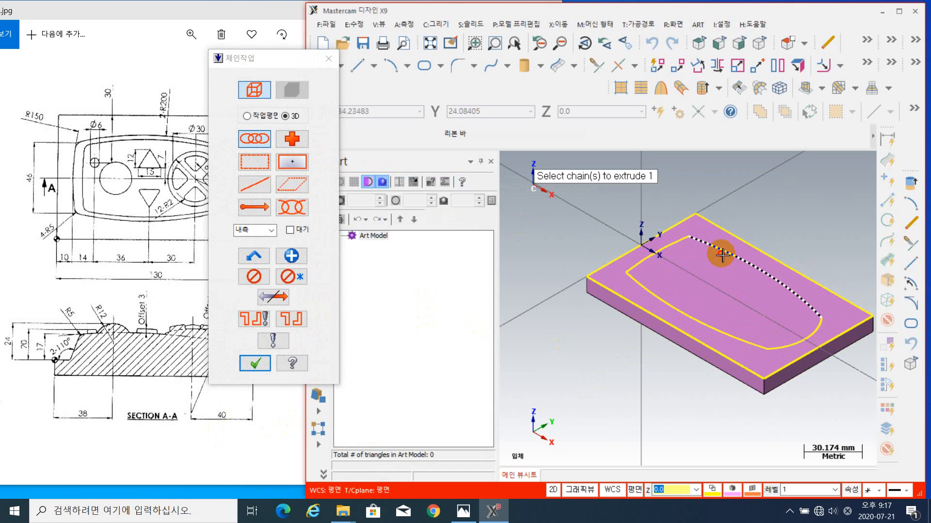
click(266, 367)
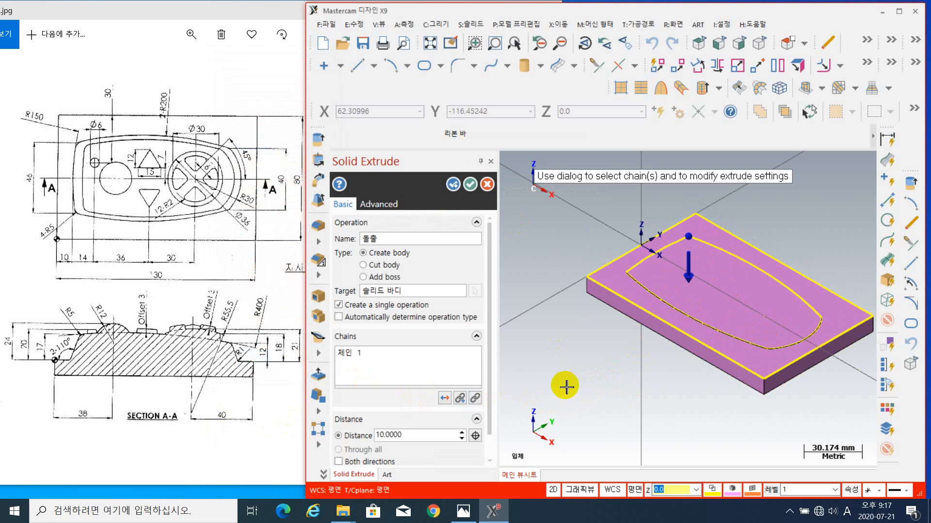
click(448, 400)
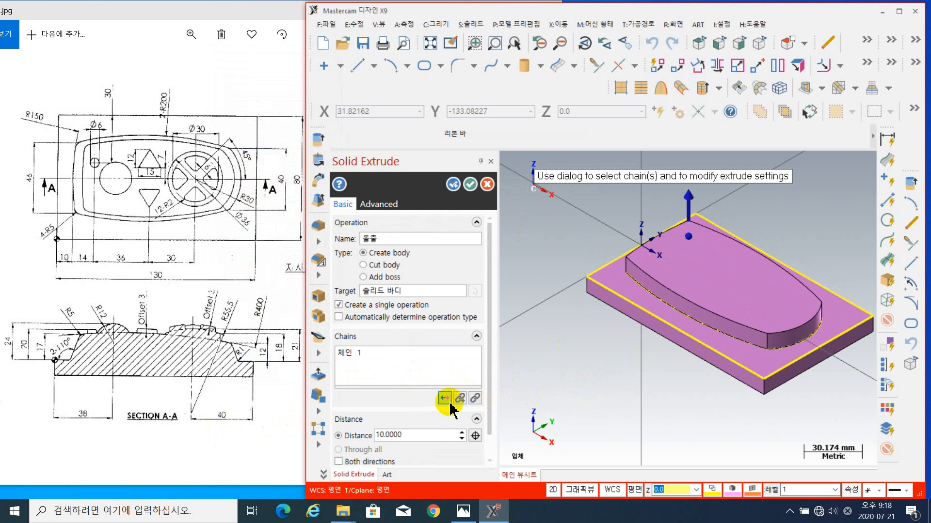
double_click(415, 435)
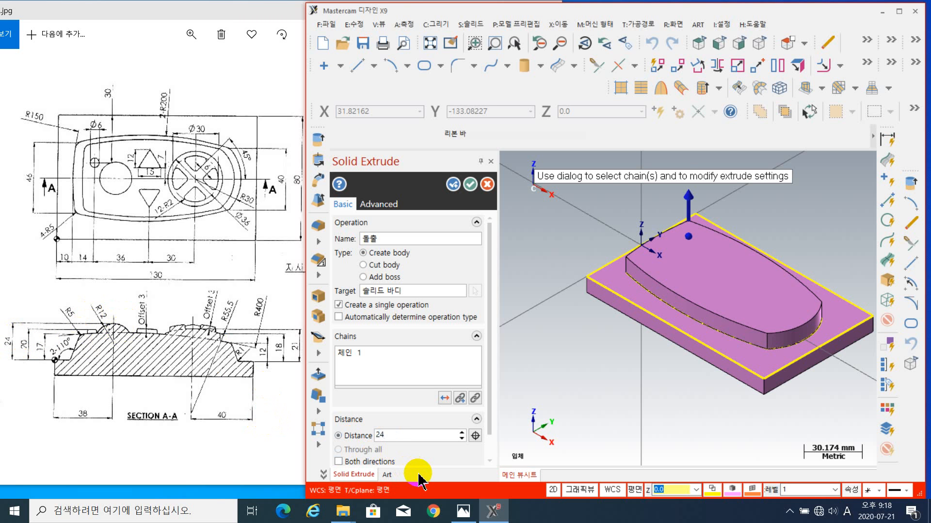
text(24)
key(Return)
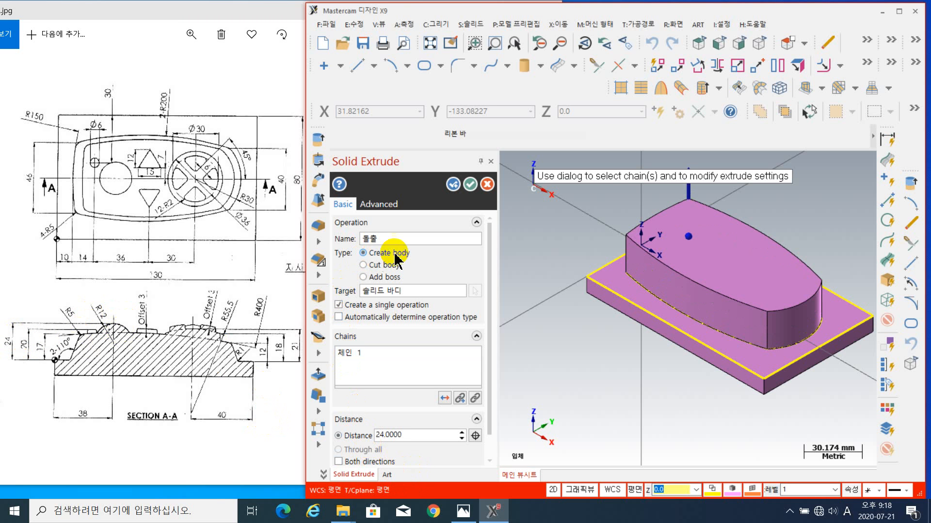
click(374, 276)
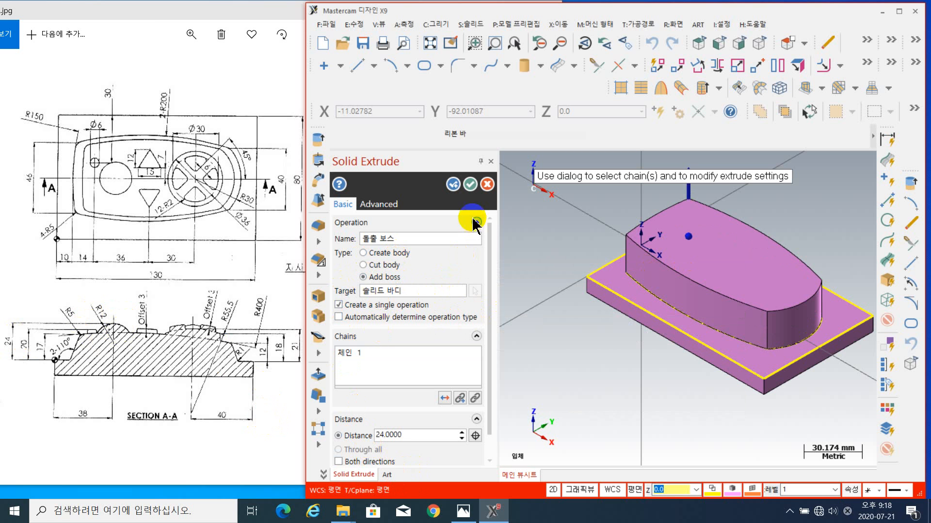
click(470, 184)
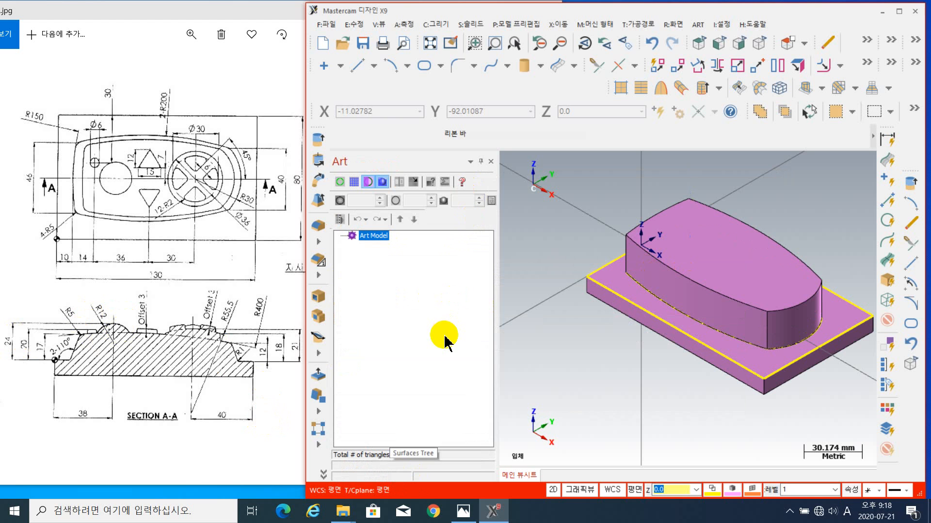
click(490, 162)
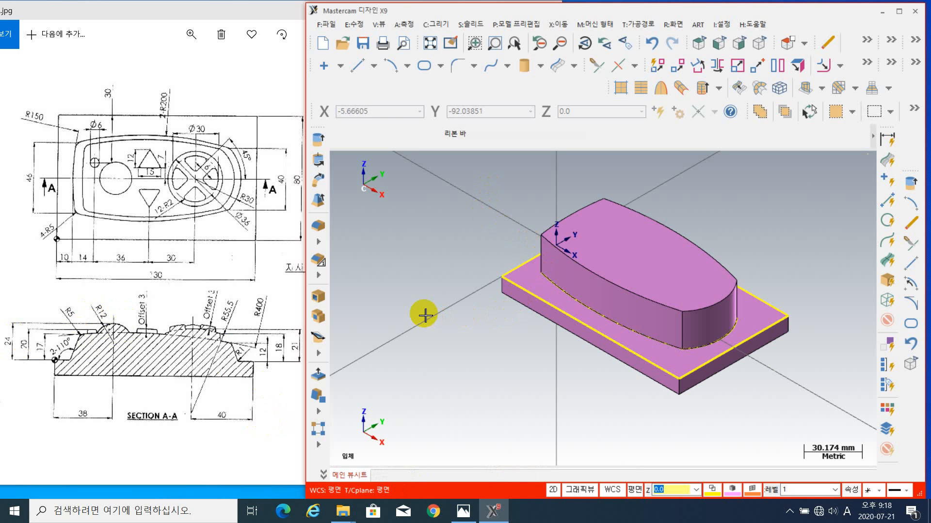
- Examine the boss's side walls from several angles and compare them with the section and side views of the drawing
click(236, 306)
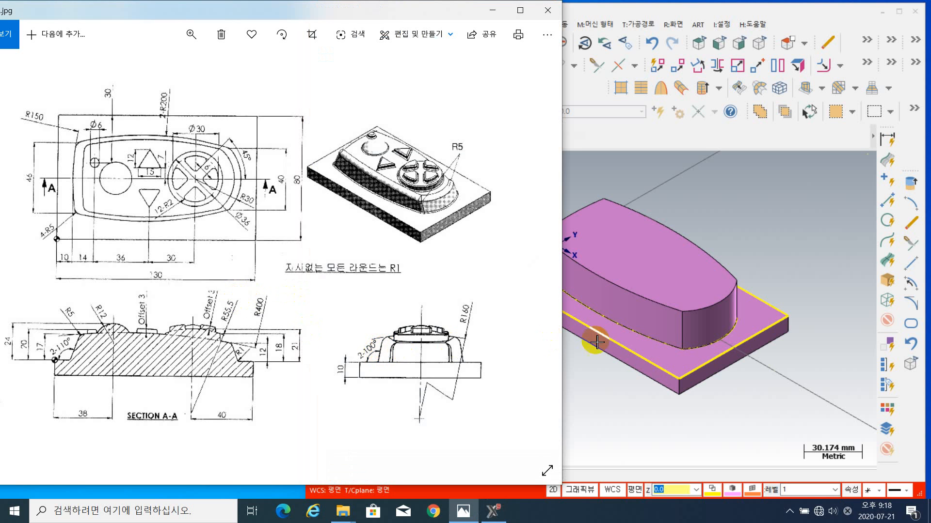
click(805, 255)
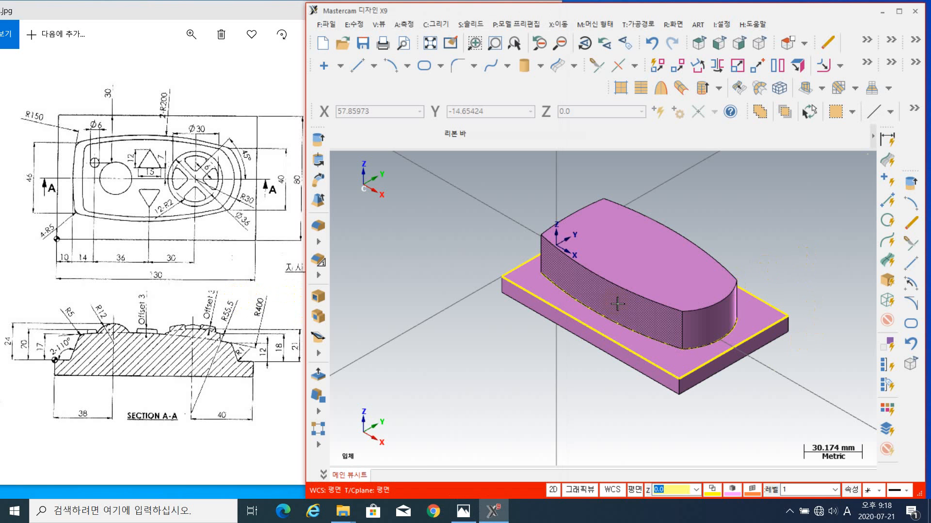
click(776, 196)
middle_drag(779, 203, 609, 268)
middle_drag(644, 380, 781, 321)
click(266, 421)
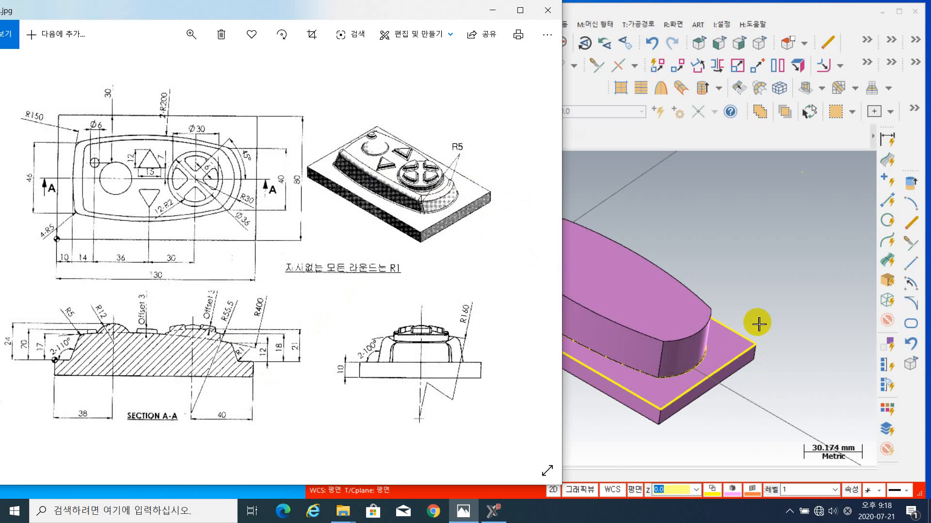
click(723, 319)
middle_drag(723, 318, 671, 296)
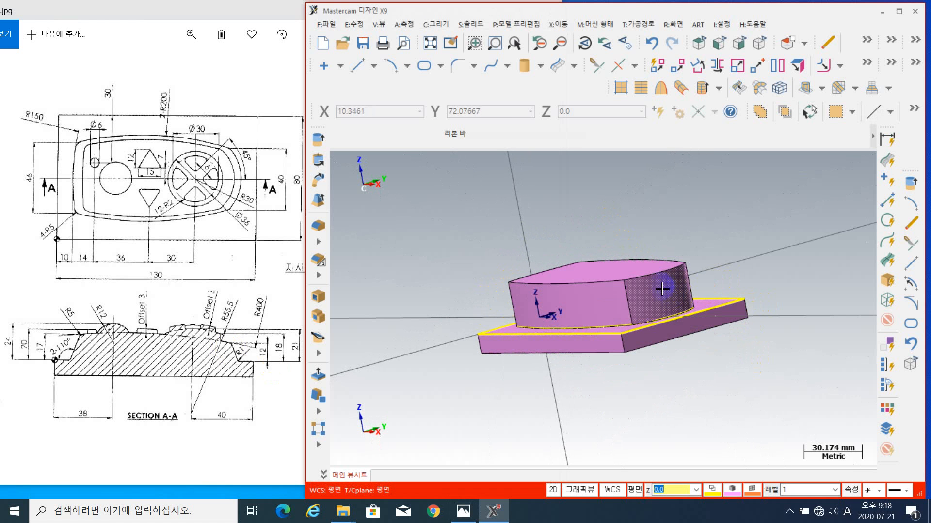
- Start a face draft on the boss's two curved end faces, using the base plate's top face as the draft plane
middle_drag(482, 304, 504, 305)
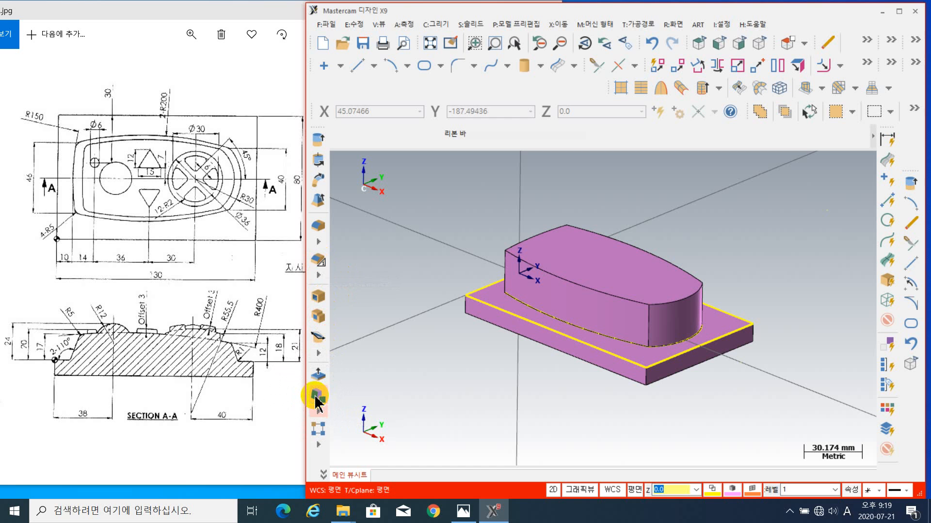
click(318, 397)
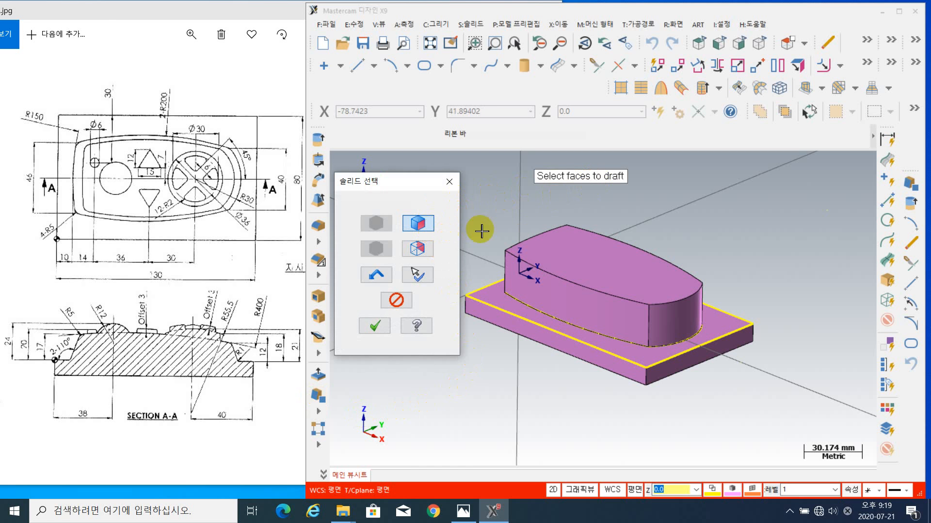
click(685, 328)
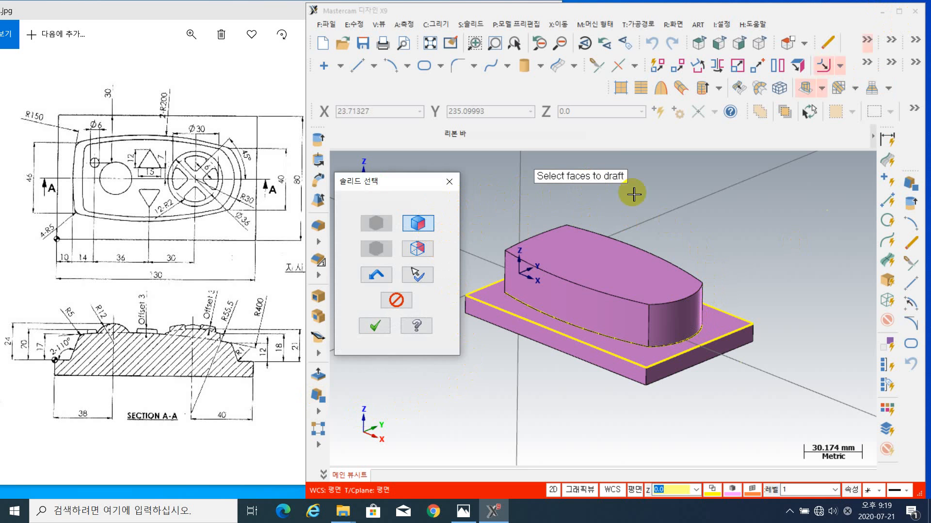
click(420, 245)
click(662, 320)
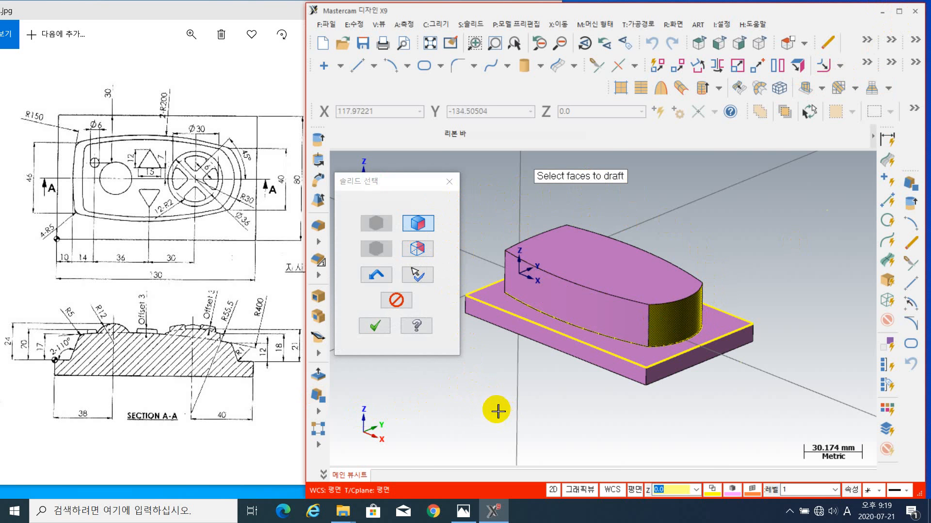
middle_drag(497, 411, 571, 322)
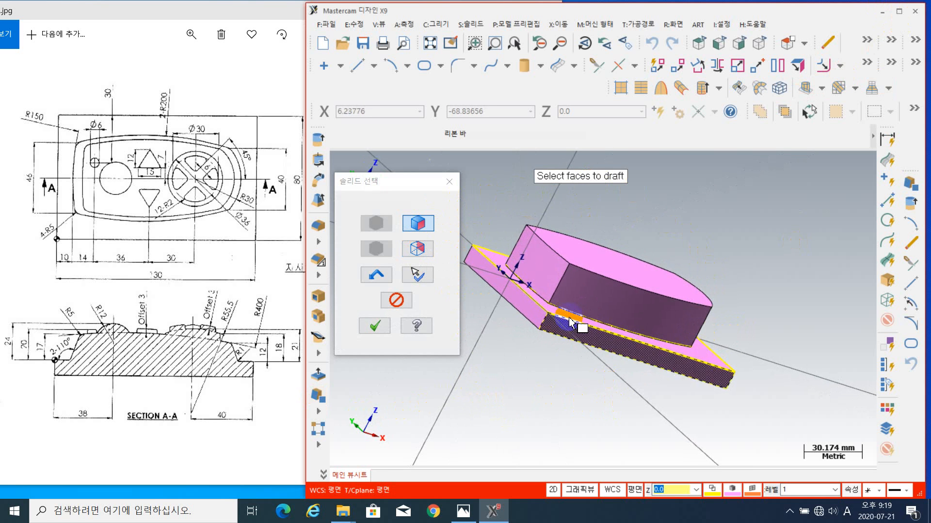
click(549, 268)
middle_drag(790, 418, 678, 405)
click(372, 325)
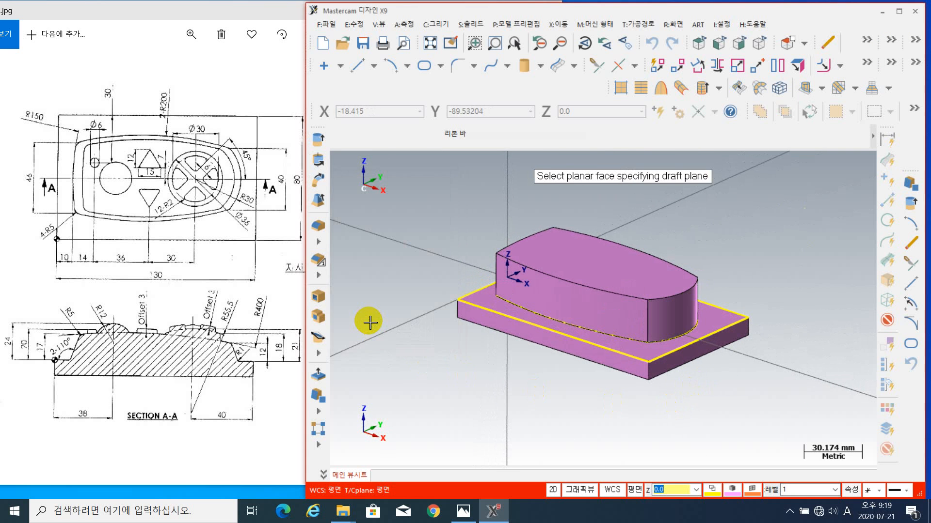
click(552, 248)
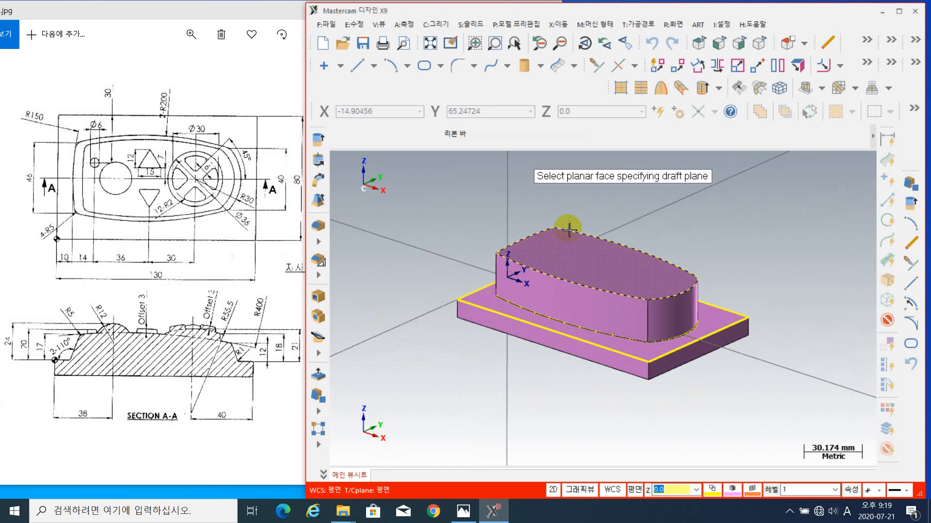
click(570, 228)
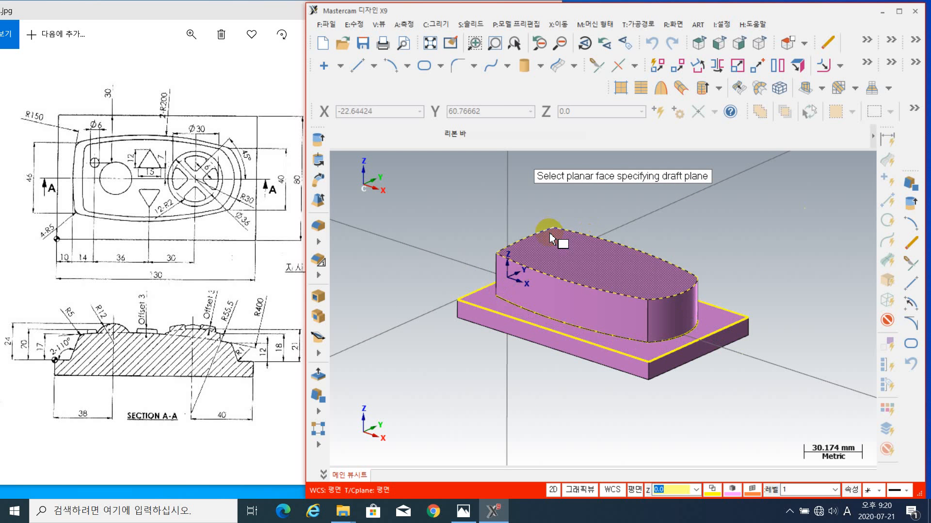
click(712, 315)
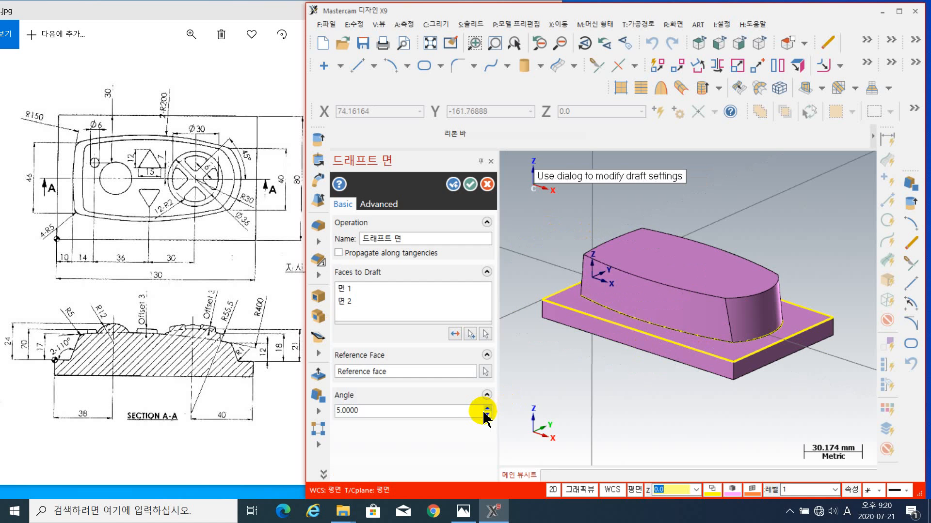
- Try a 20° draft angle on the two end faces and inspect the tapered boss from several angles
mouse_move(604, 423)
middle_down()
mouse_move(600, 382)
mouse_move(623, 380)
mouse_move(640, 393)
mouse_move(588, 416)
mouse_move(628, 389)
mouse_move(611, 443)
middle_up()
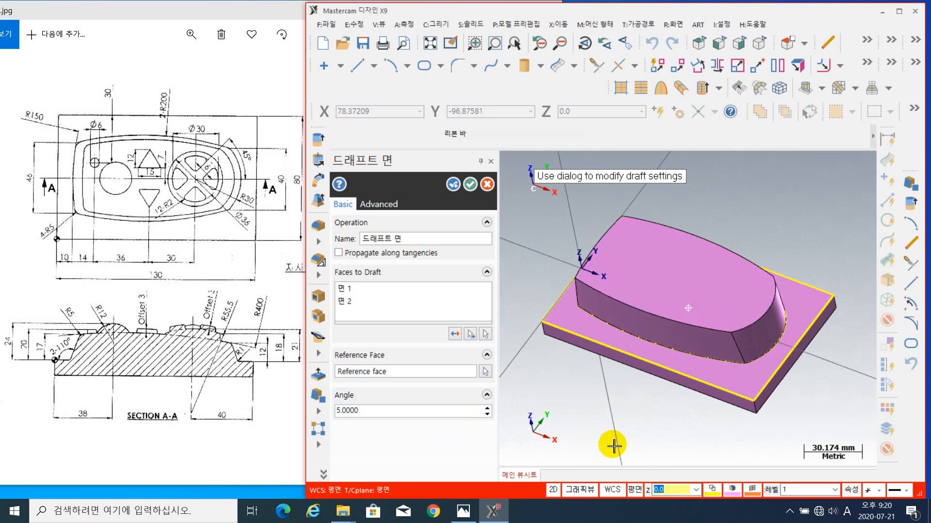
drag(367, 412, 280, 402)
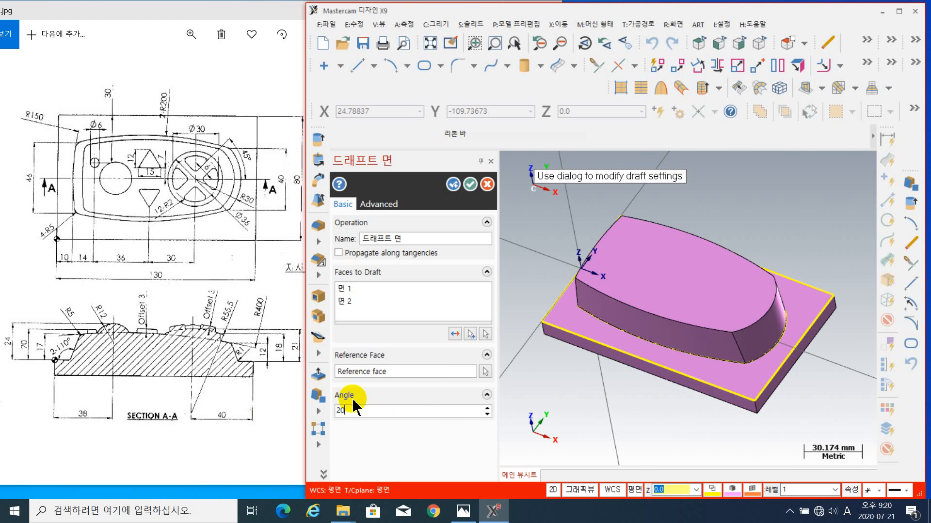
key(Return)
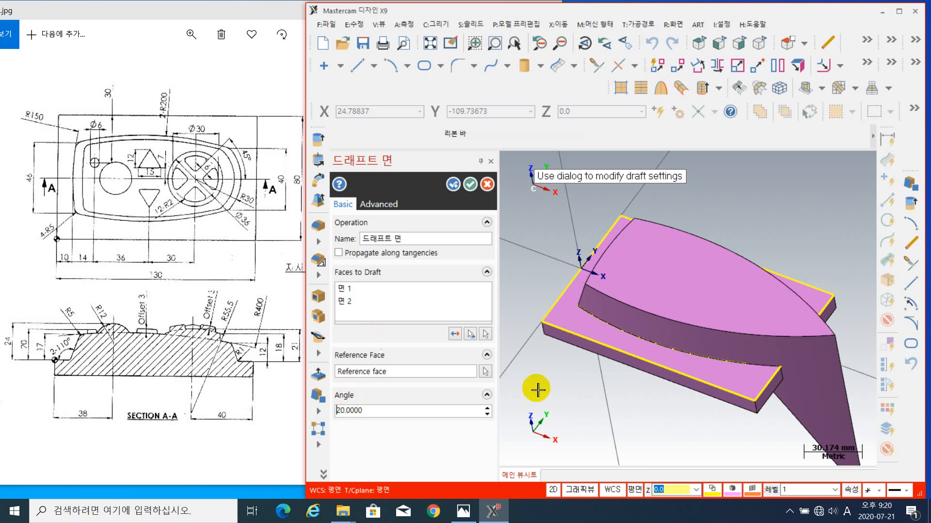
scroll(711, 417, down, 1)
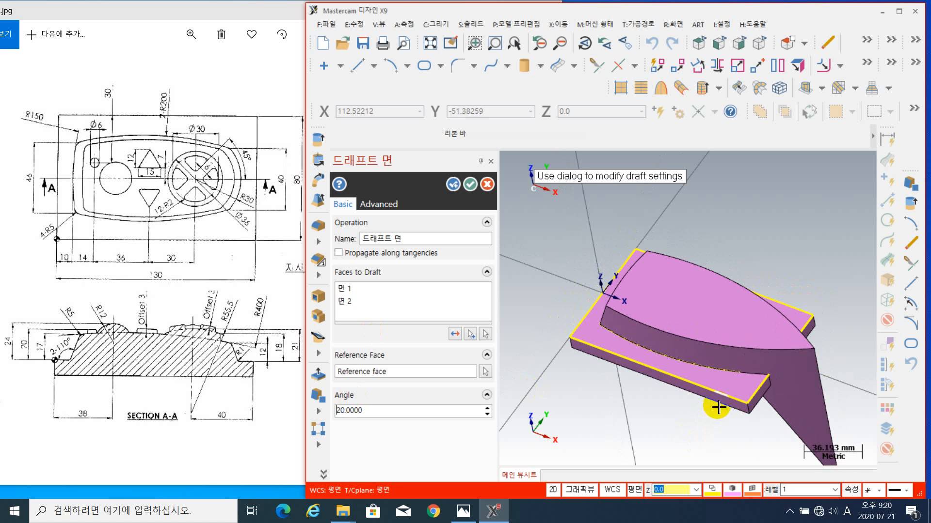
middle_drag(718, 407, 644, 322)
middle_drag(777, 258, 822, 289)
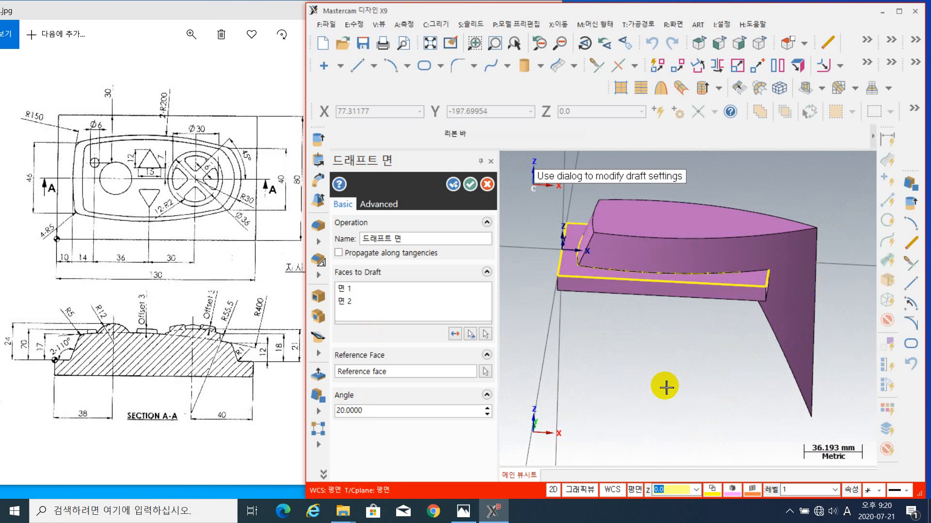
click(485, 371)
middle_drag(646, 356, 656, 328)
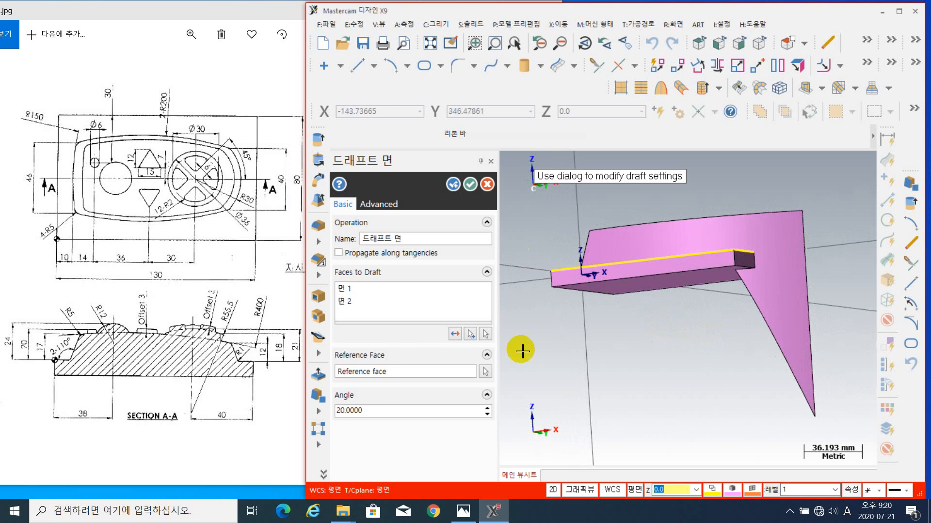
- Set the draft angle to 10° and check the boss's walls against the drawing
click(375, 411)
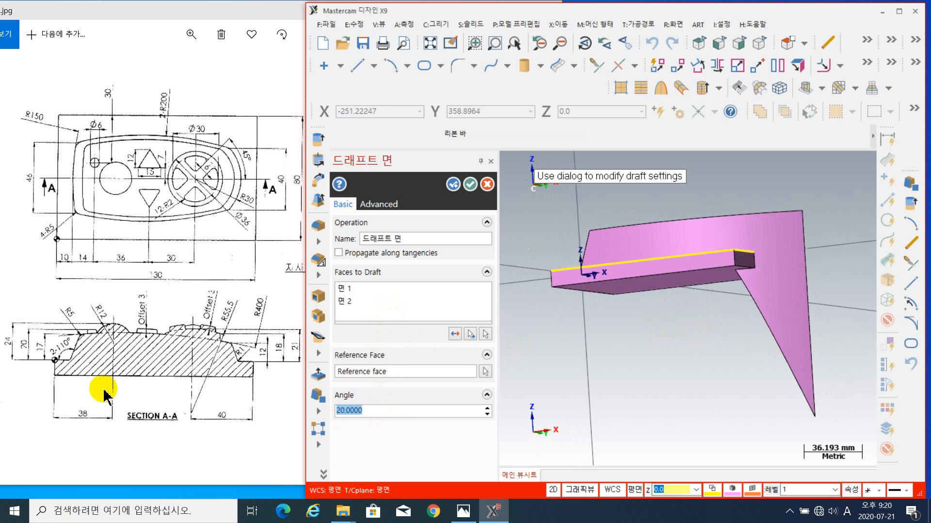
key(Return)
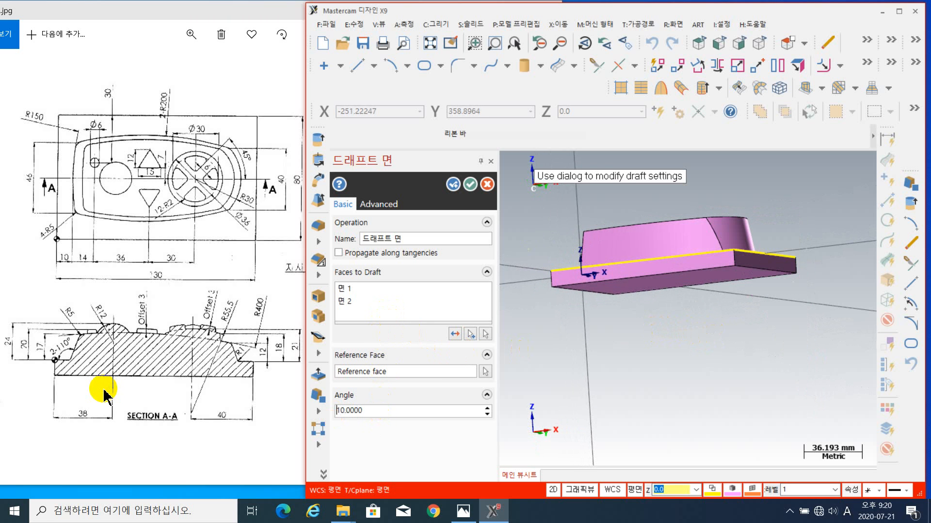
middle_drag(507, 318, 688, 380)
middle_drag(781, 339, 526, 387)
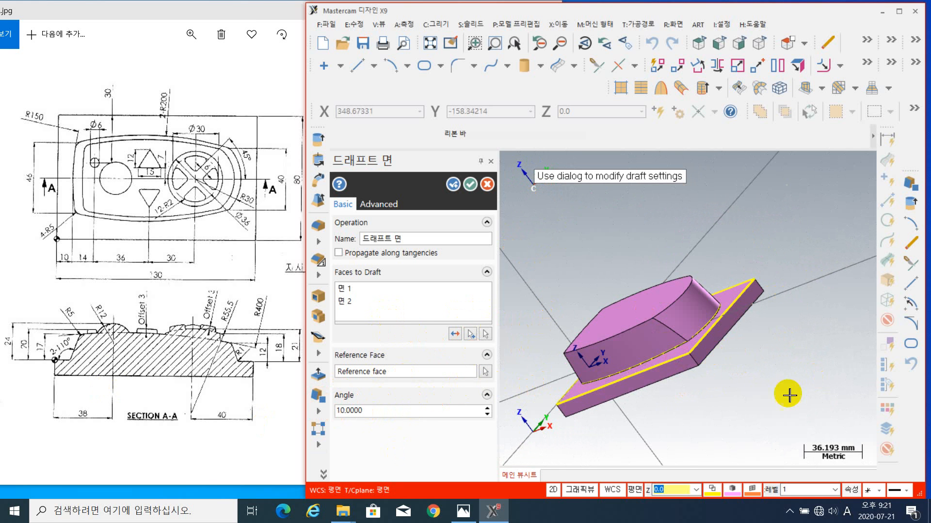
middle_drag(756, 430, 683, 386)
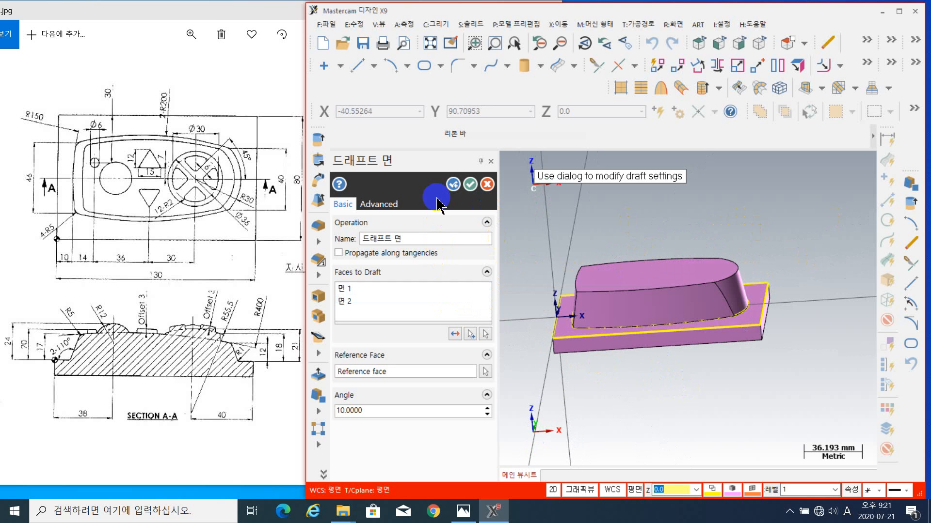
- Replace the faces to draft with the boss's two long curved side faces
click(379, 204)
click(342, 204)
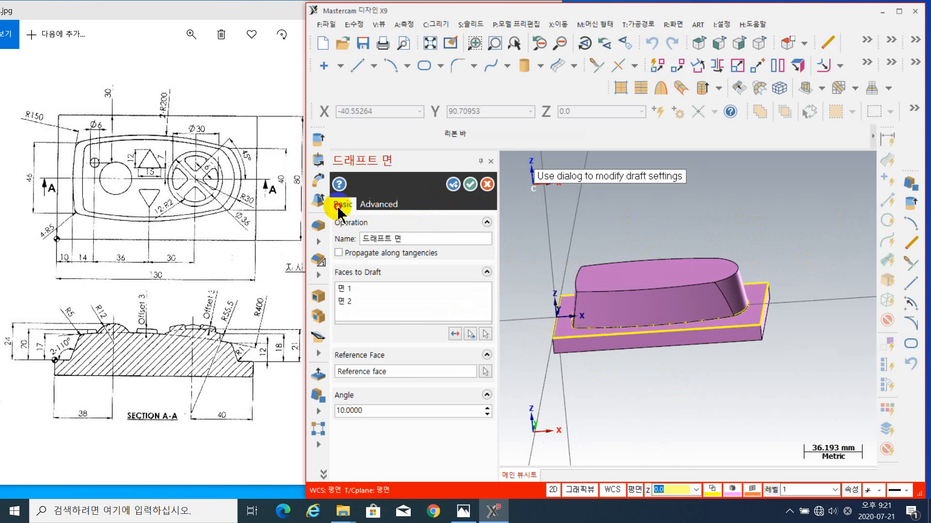
click(345, 303)
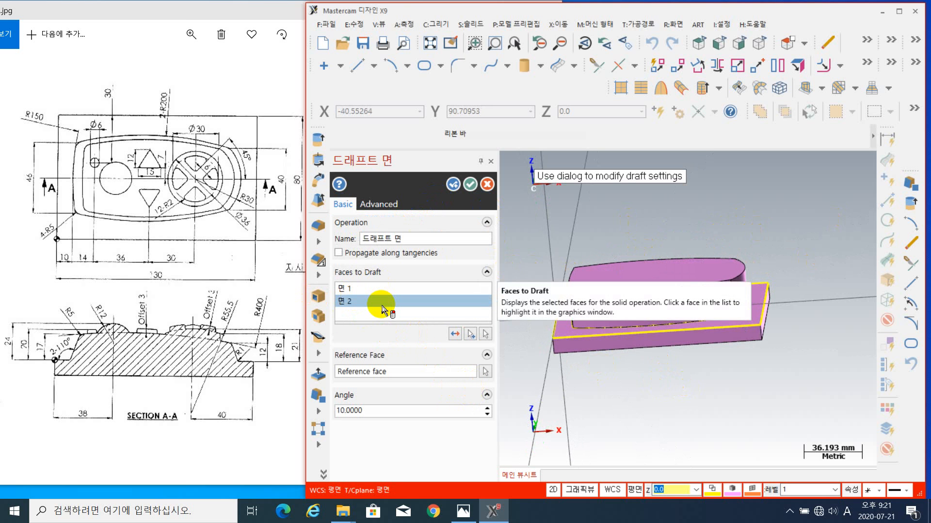
right_click(373, 309)
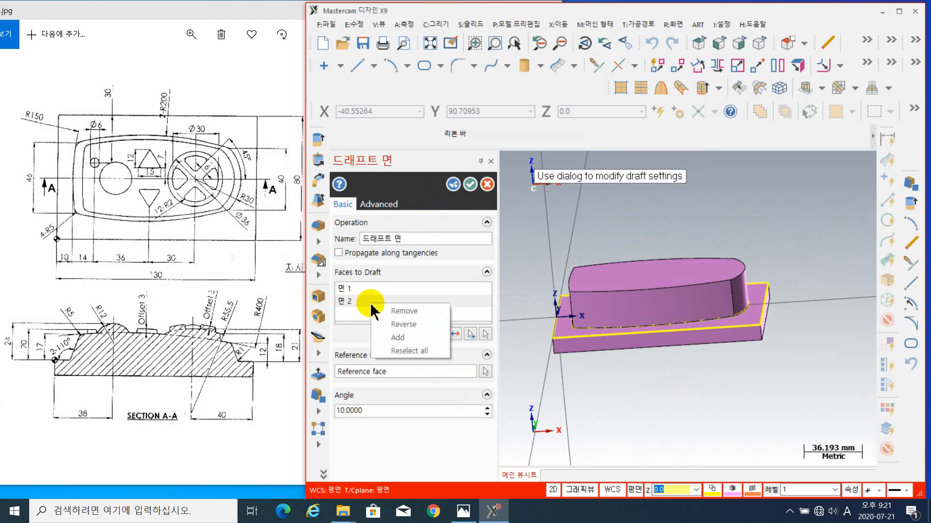
click(412, 351)
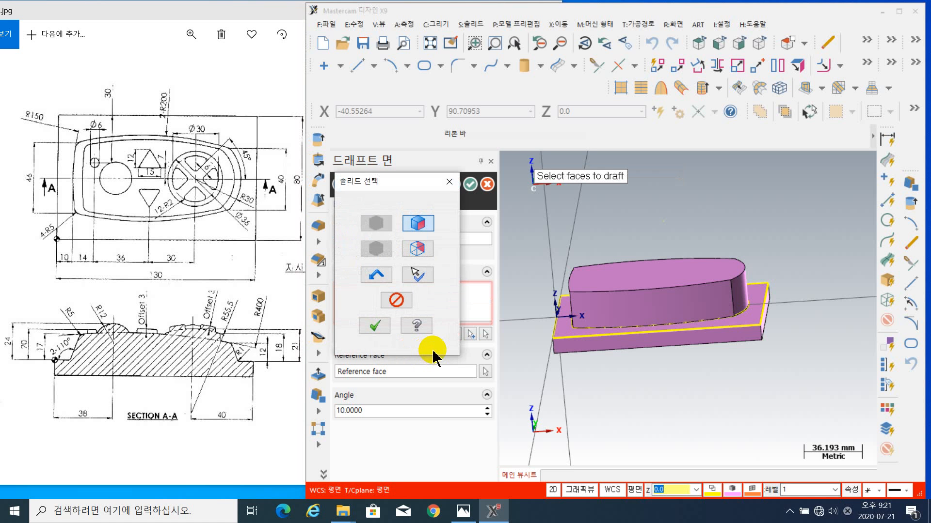
middle_drag(828, 306, 707, 322)
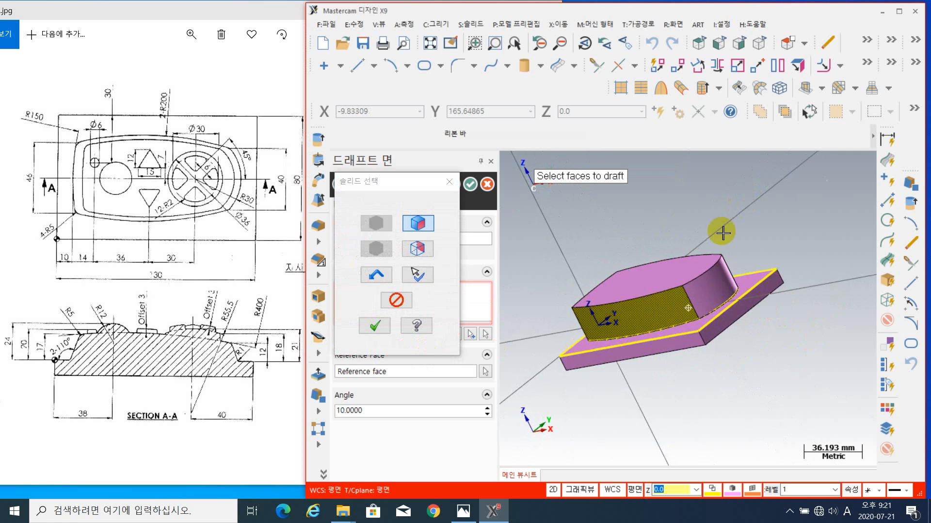
middle_drag(779, 234, 681, 277)
click(681, 277)
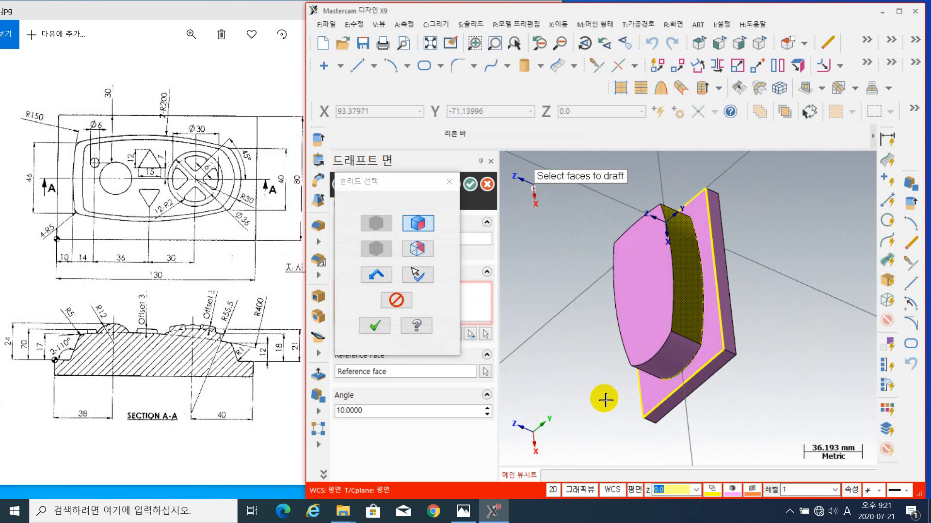
middle_drag(602, 395, 674, 368)
click(374, 326)
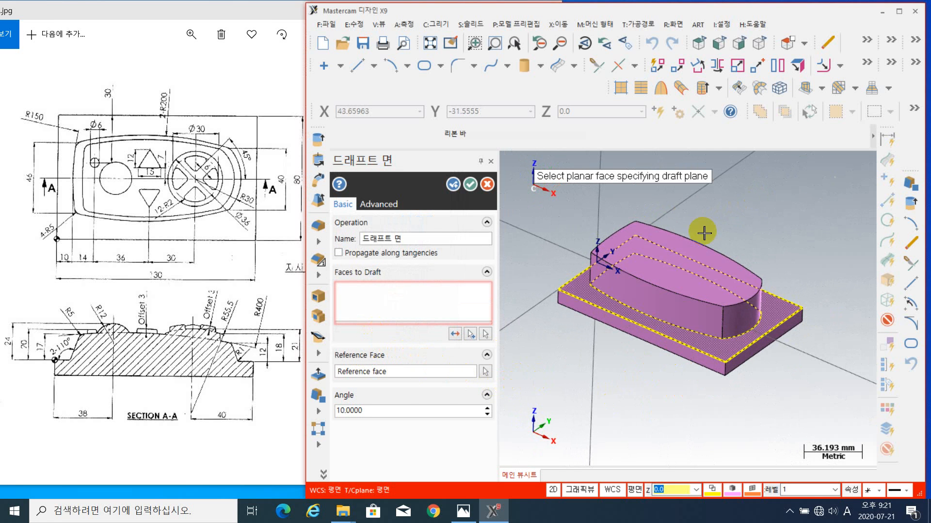
- Use the base plate's top face as the draft plane, apply the 10° side-wall draft, and begin another draft operation
click(779, 315)
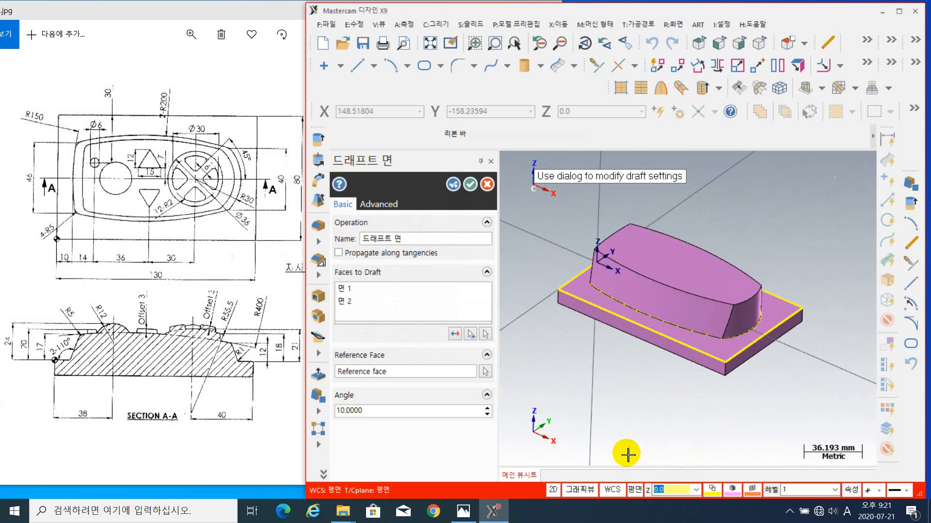
mouse_move(648, 409)
middle_down()
mouse_move(594, 413)
mouse_move(621, 407)
mouse_move(601, 452)
mouse_move(658, 500)
middle_up()
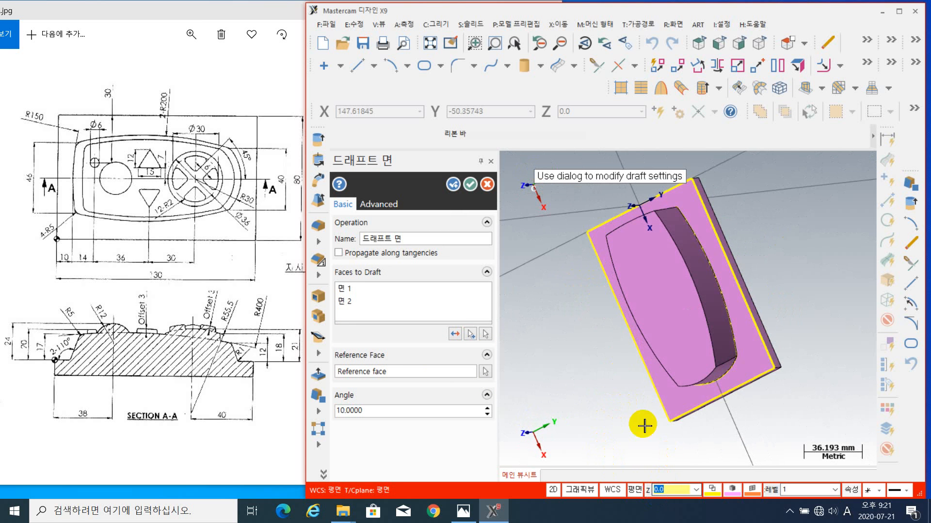
mouse_move(644, 424)
middle_down()
mouse_move(615, 376)
mouse_move(602, 316)
mouse_move(660, 295)
mouse_move(627, 322)
mouse_move(645, 361)
middle_up()
click(452, 185)
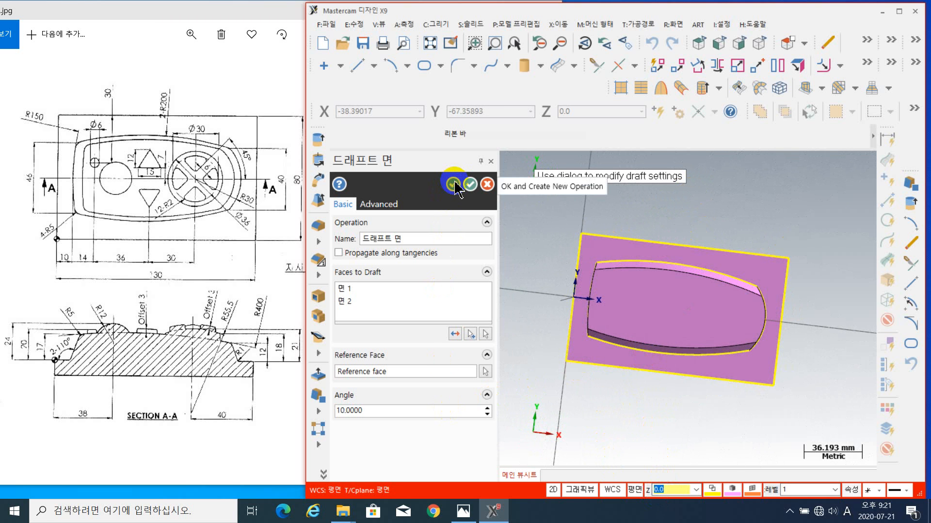
click(453, 184)
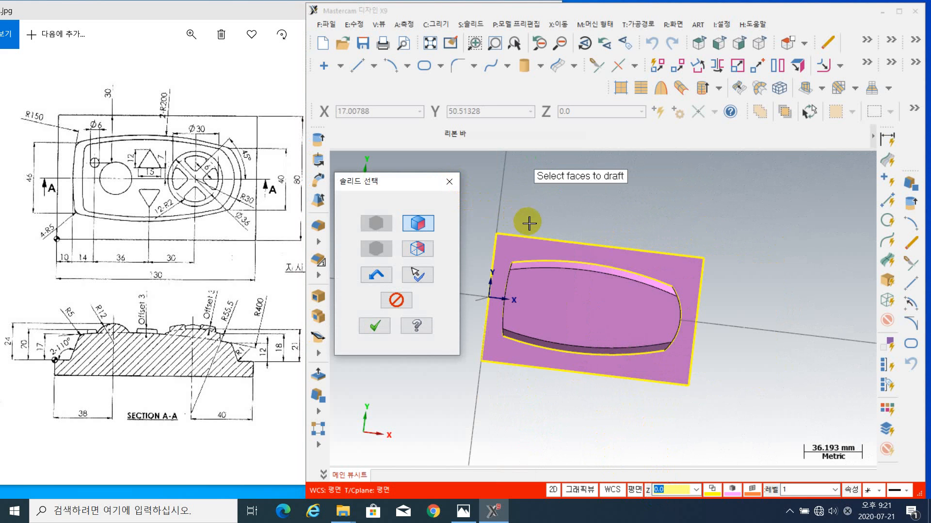
- Draft the boss's two curved end faces by 20°, using the base plate's top face as the draft plane
middle_drag(722, 316, 758, 291)
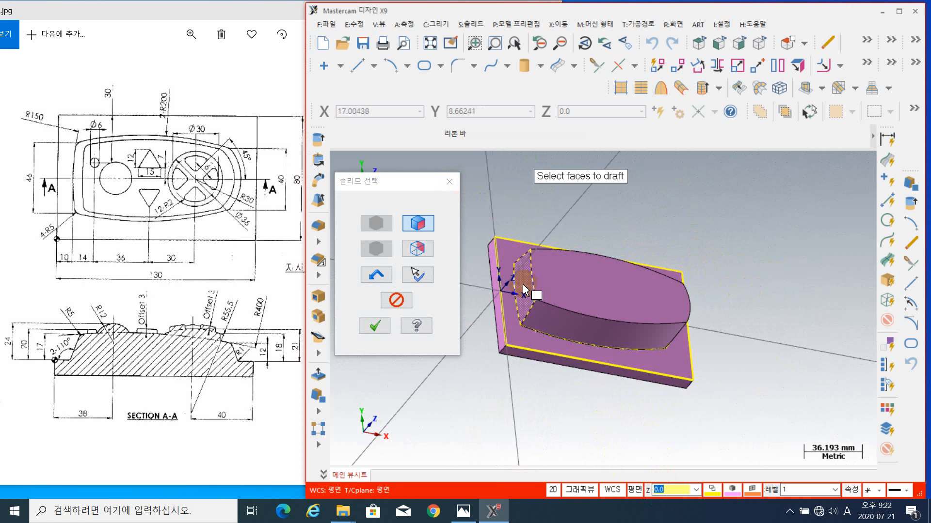
middle_drag(716, 344, 422, 378)
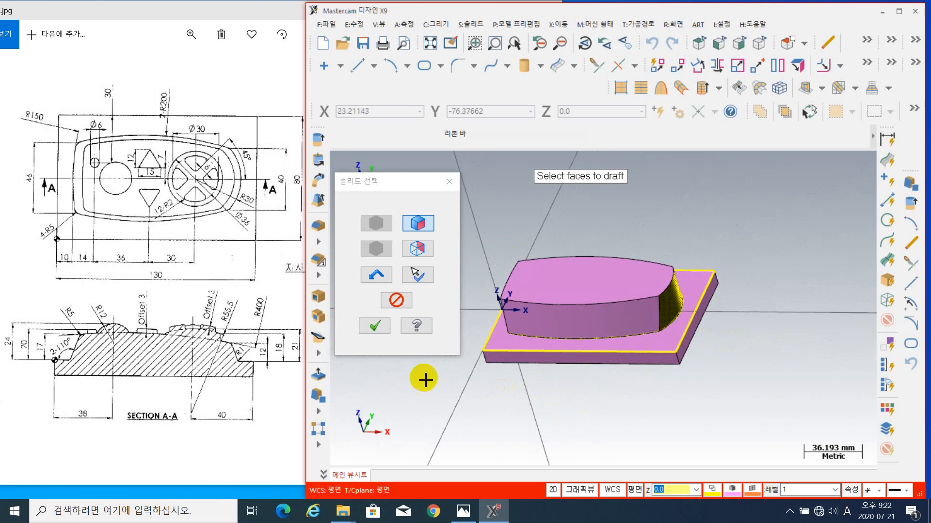
click(375, 327)
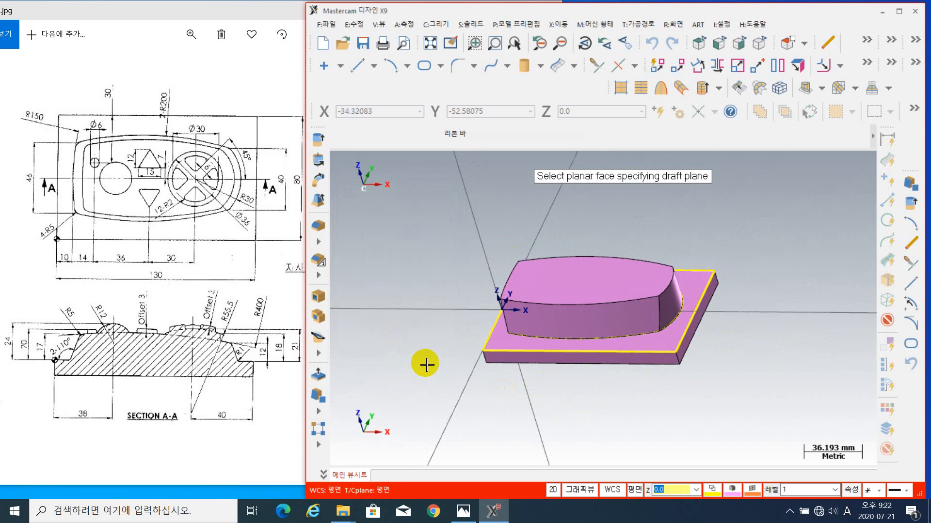
click(665, 343)
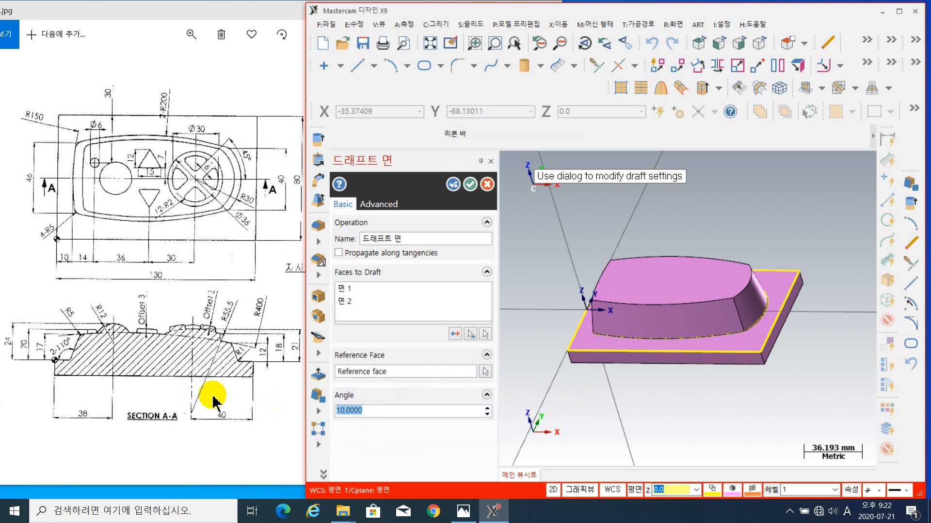
key(Return)
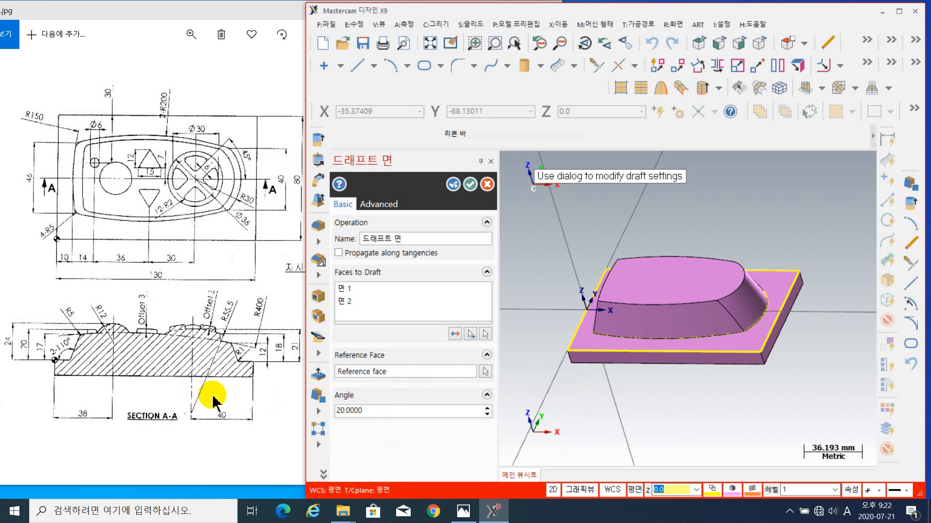
middle_drag(731, 415, 727, 315)
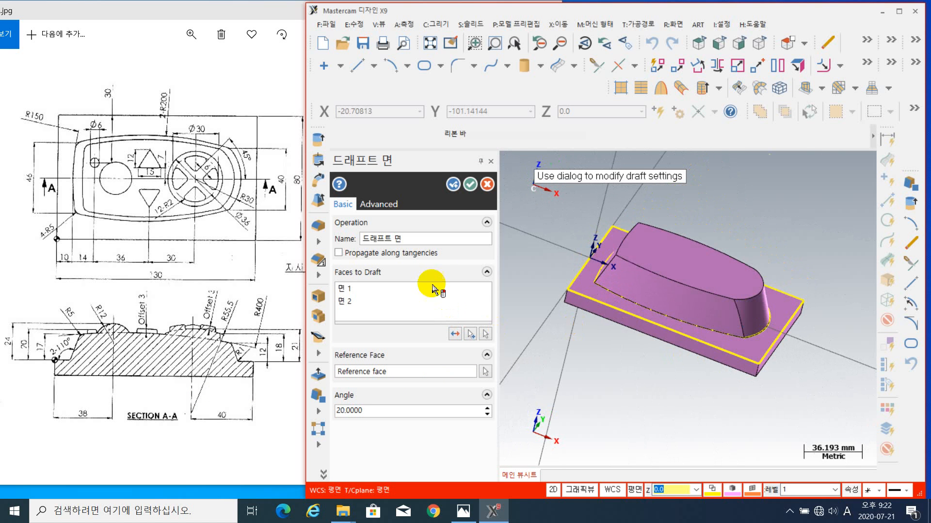
click(471, 186)
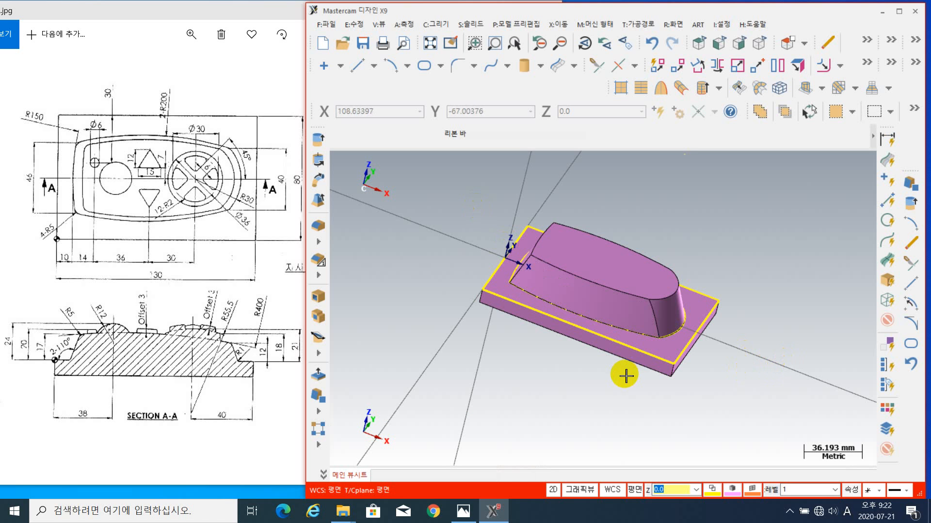
- Compare the drafted boss with the plan, section A-A and side views of the drawing
middle_drag(598, 364, 560, 416)
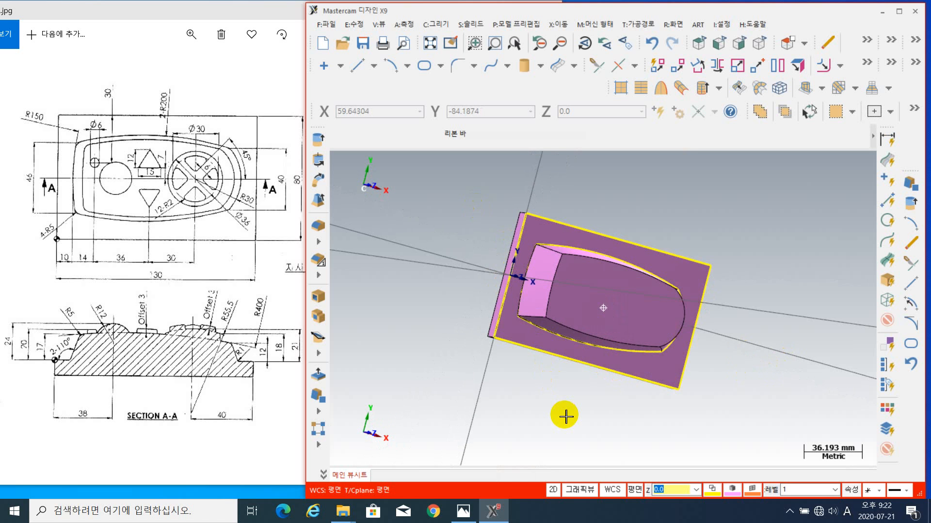
click(102, 245)
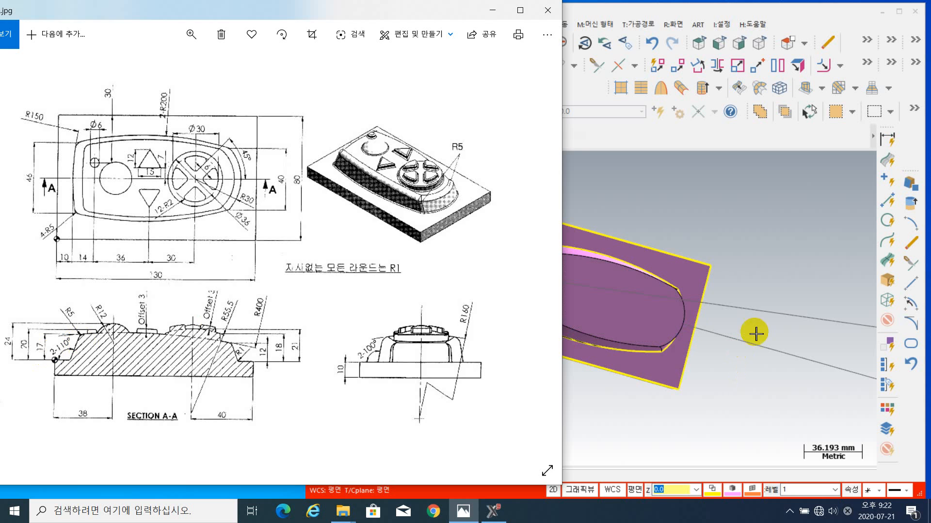
click(735, 385)
middle_drag(735, 384, 778, 414)
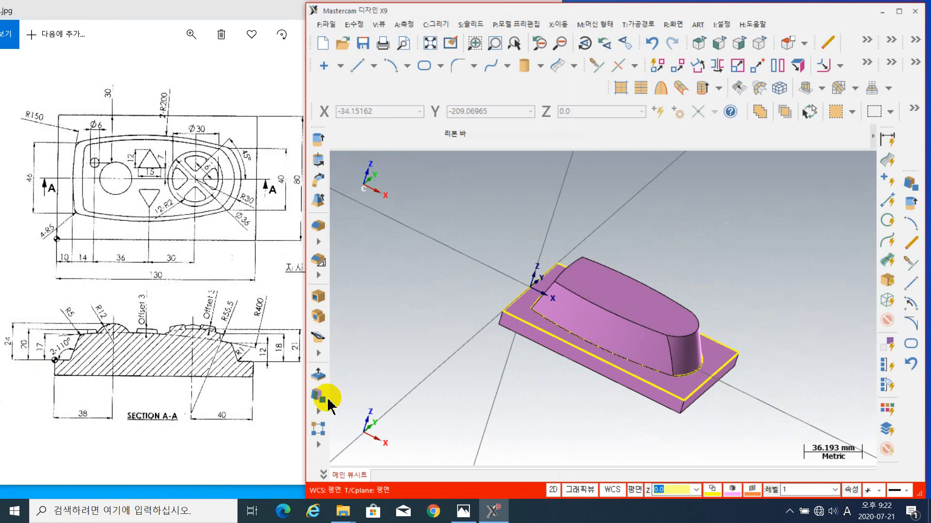
click(130, 449)
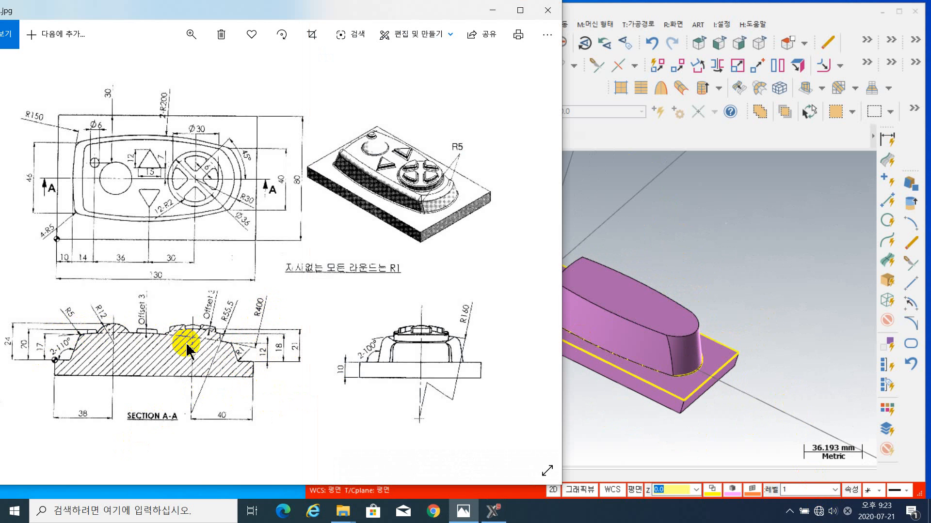
click(694, 212)
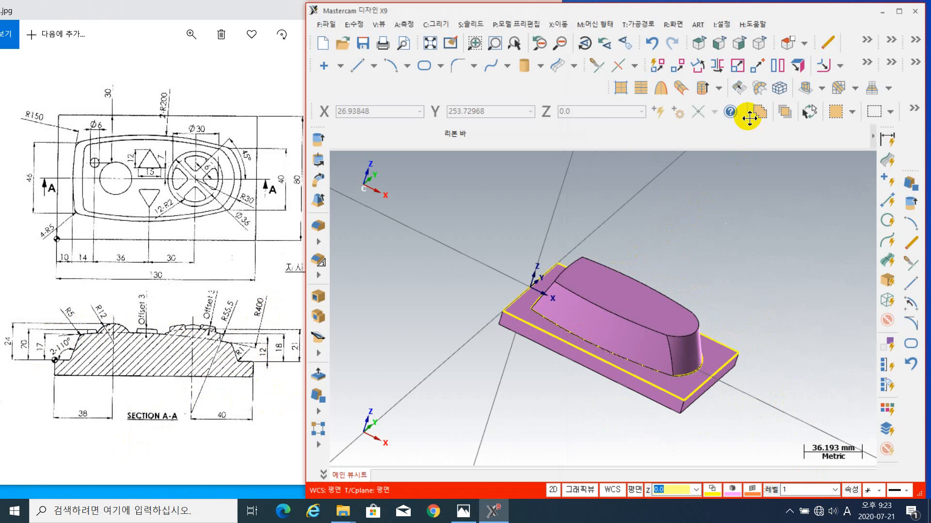
- Set the construction plane to Front (WCS), switch to the front view and display the solid as wireframe
click(802, 44)
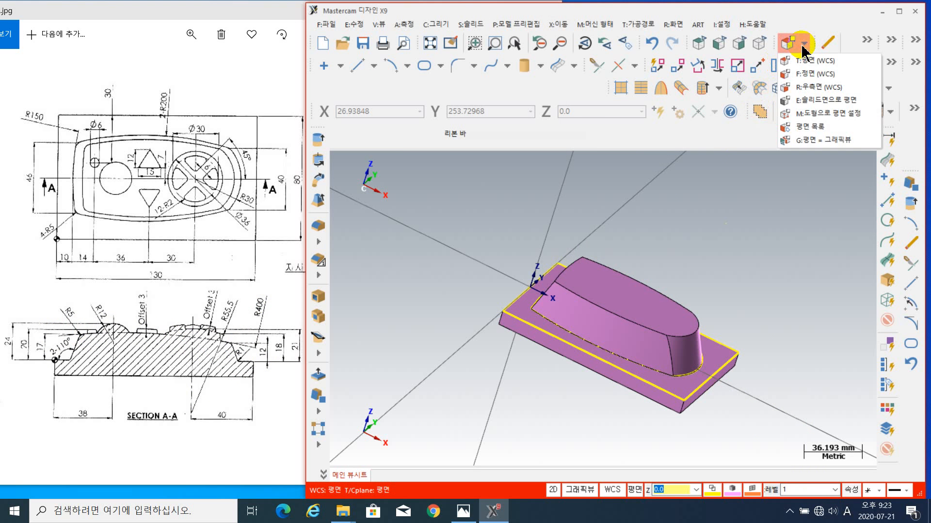
click(818, 76)
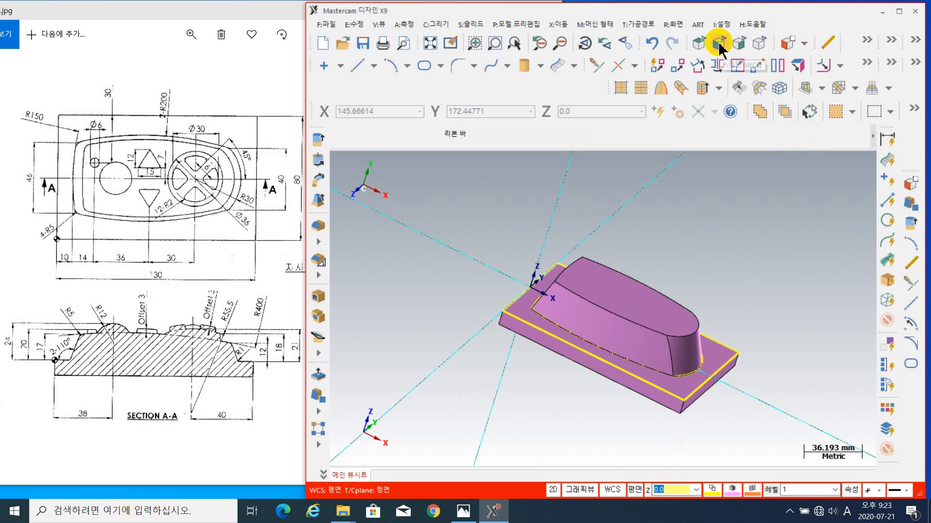
click(719, 45)
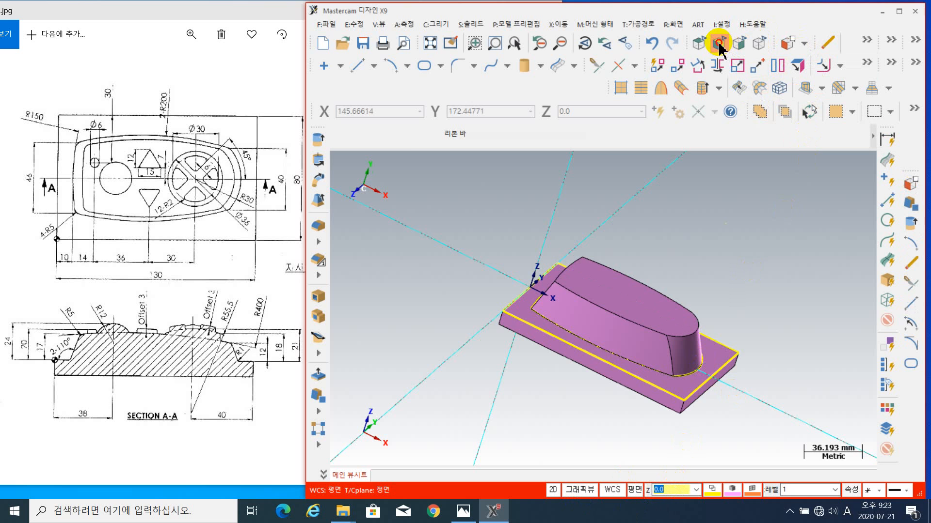
scroll(714, 228, down, 2)
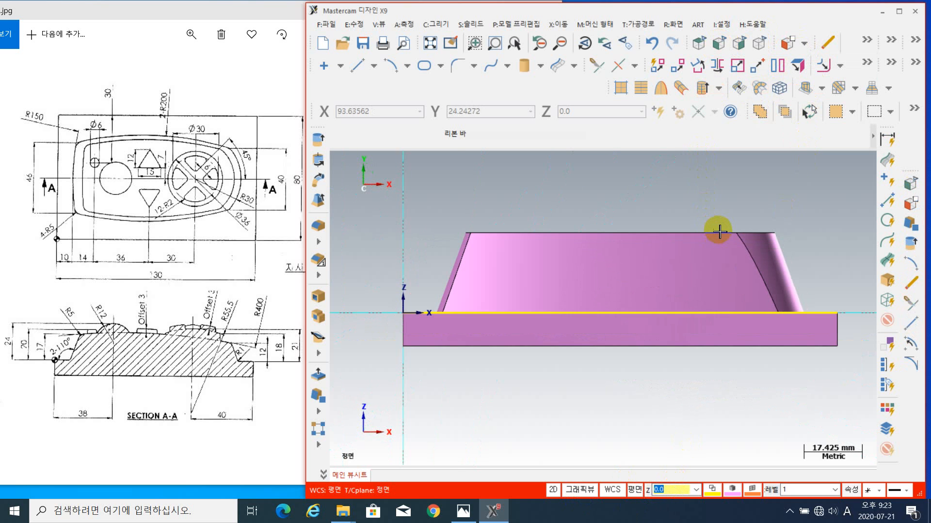
key(alt+s)
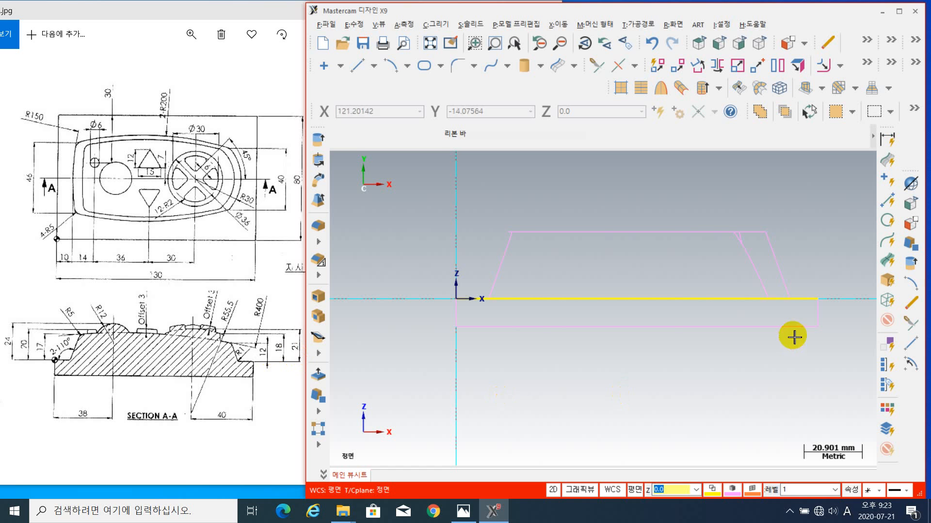
- Draw a horizontal line about 52 mm long across the boss's sloped end nearest the origin, at Y 17
click(373, 65)
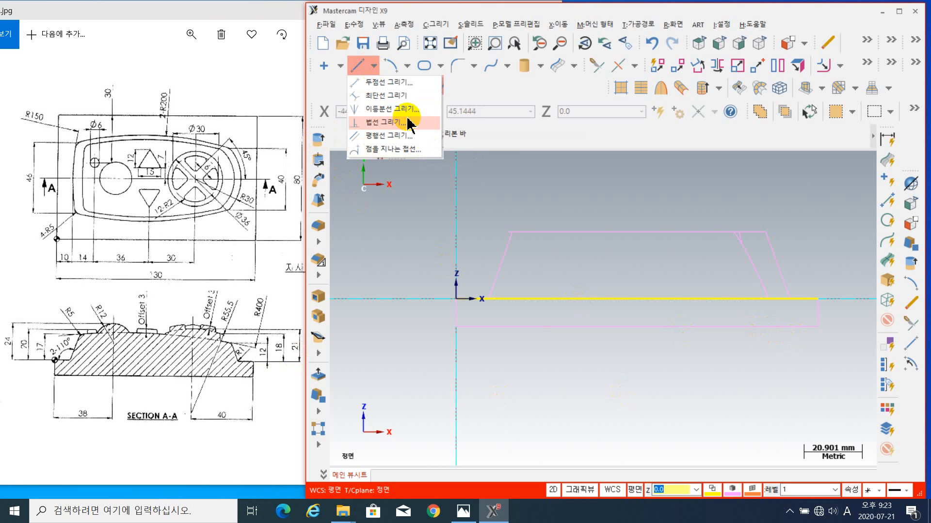
click(390, 83)
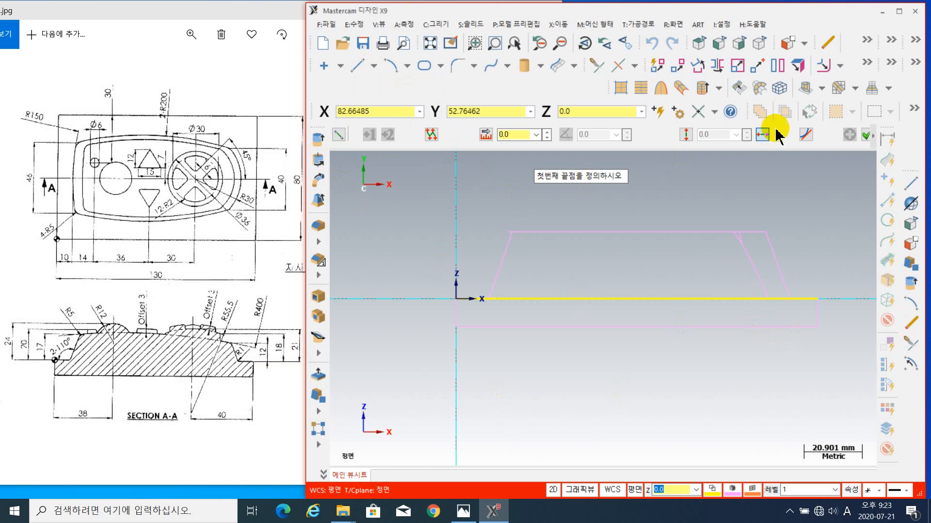
click(763, 135)
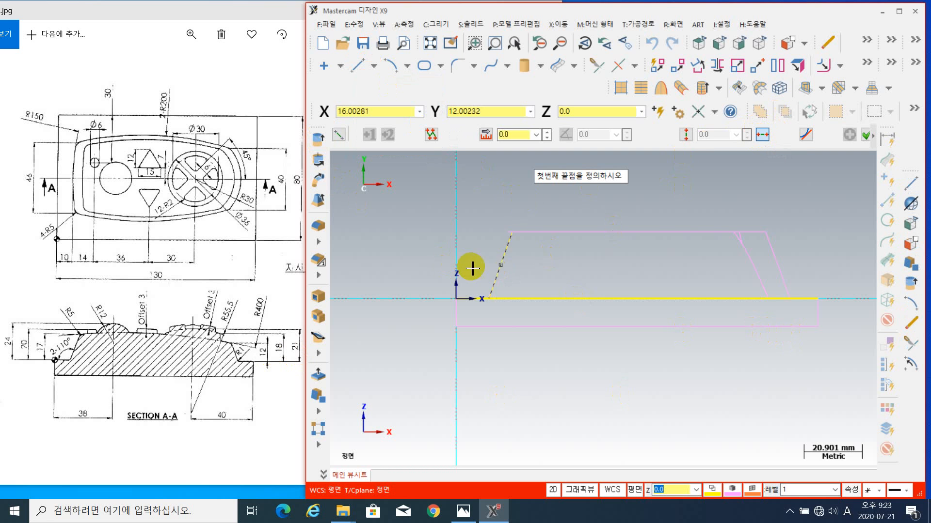
click(444, 256)
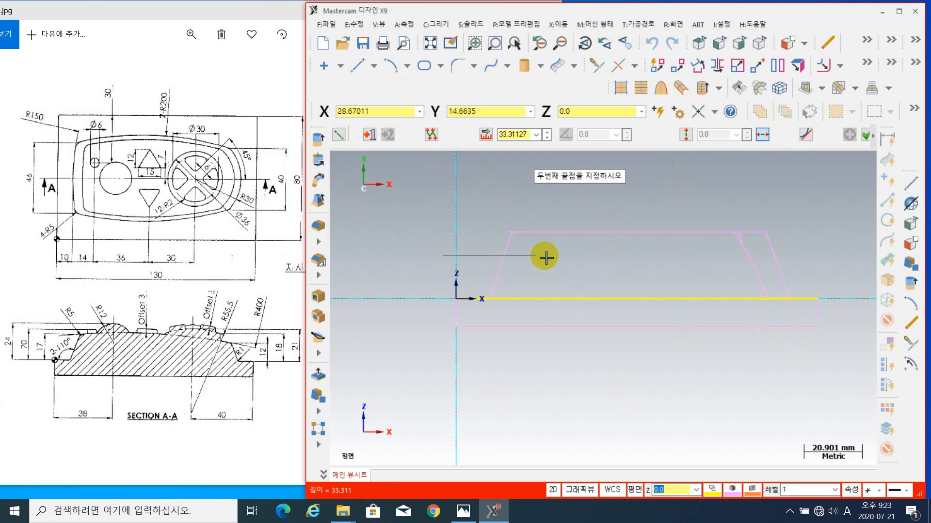
click(589, 262)
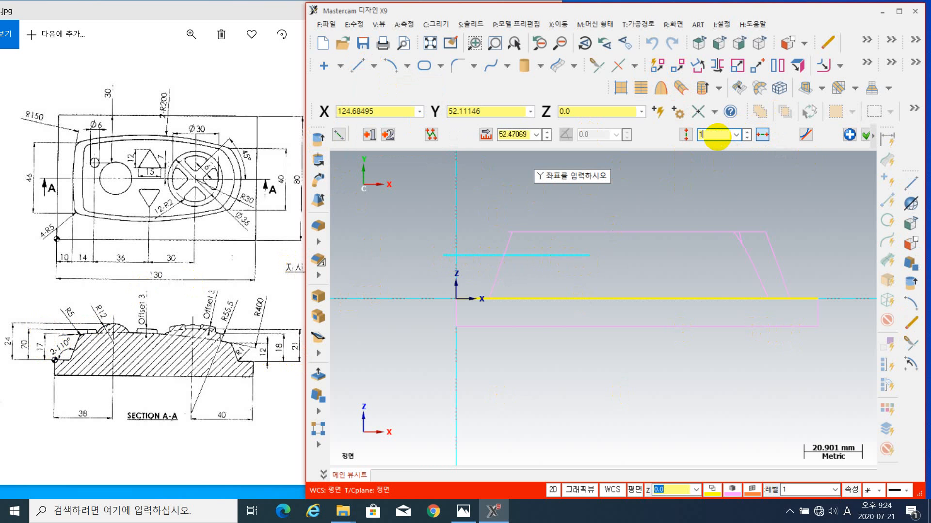
text(17)
key(Return)
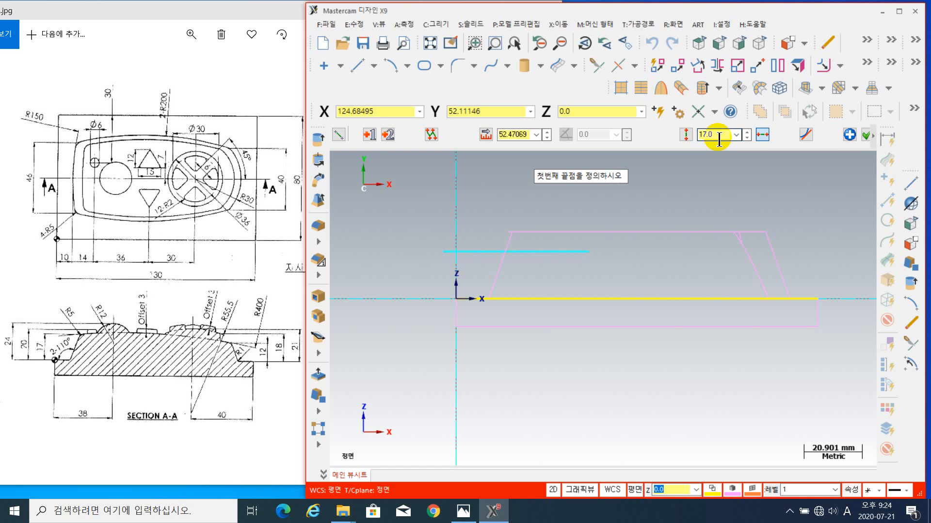
click(849, 135)
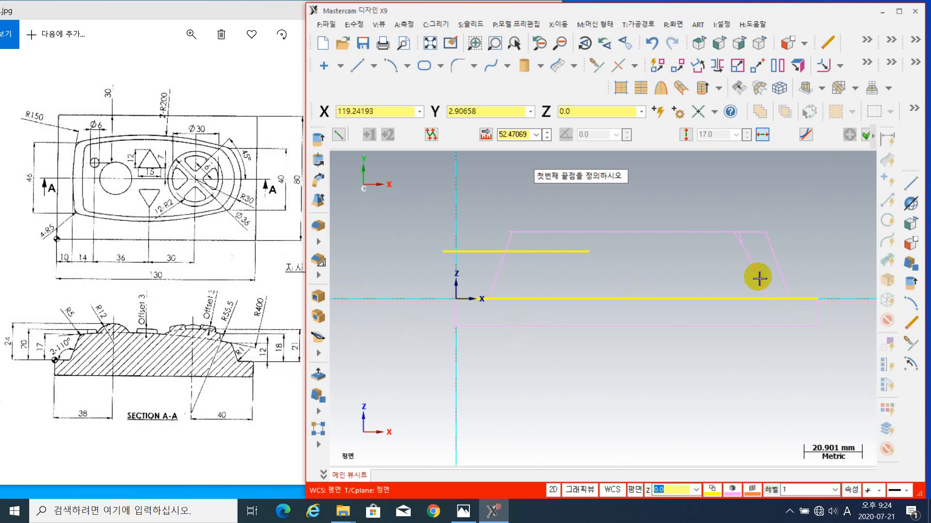
- Draw a second horizontal line about 41 mm long across the boss's far sloped end, at Y 12
click(773, 266)
click(830, 264)
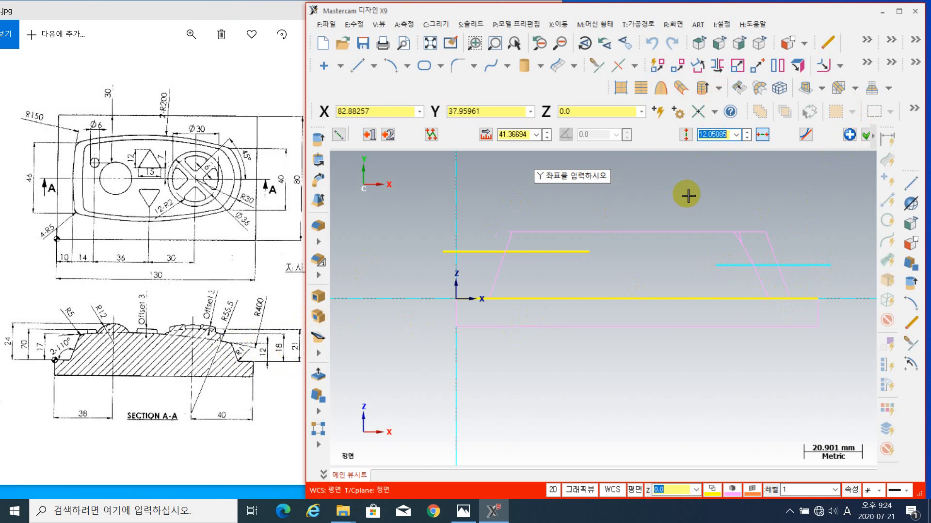
text(12)
key(Return)
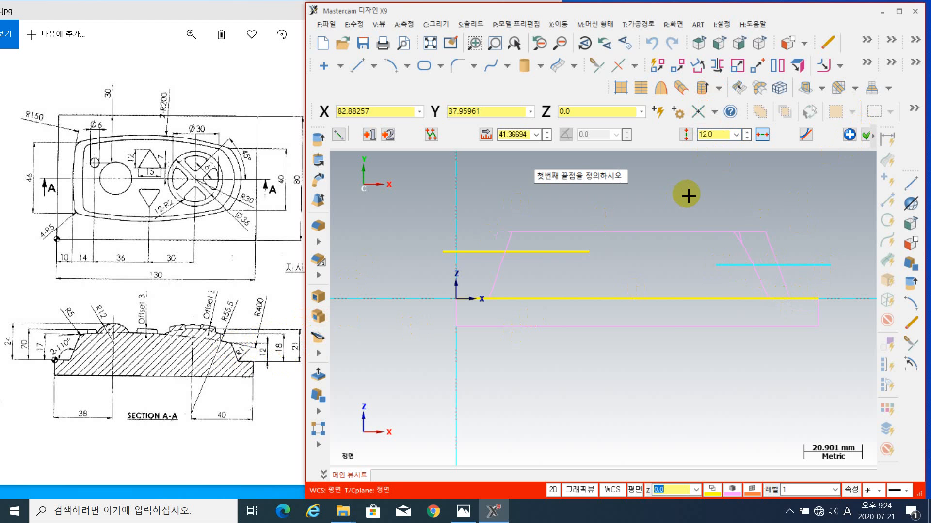
click(849, 135)
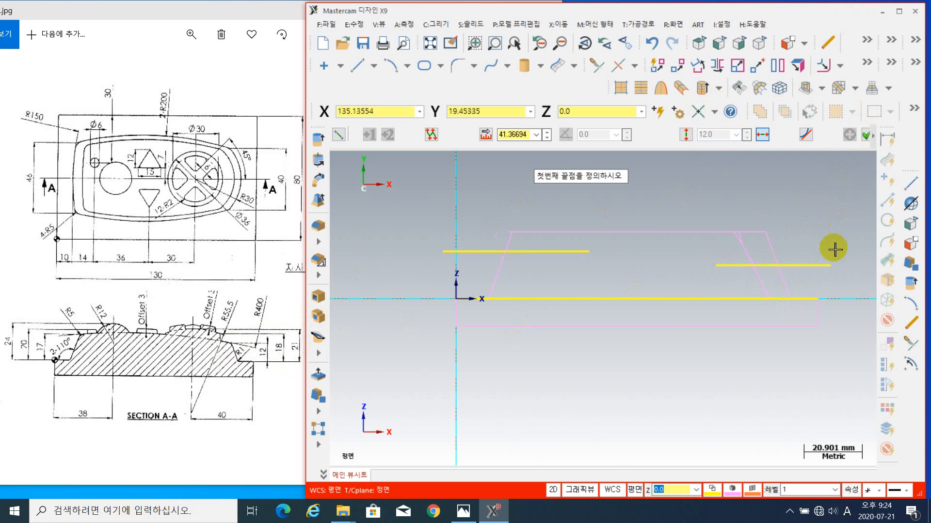
- Draw a 30 mm line at 70° from the midpoint of the boss's base end arc nearest the origin
mouse_move(640, 236)
middle_down()
mouse_move(644, 248)
mouse_move(727, 278)
mouse_move(753, 265)
mouse_move(708, 278)
mouse_move(713, 267)
middle_up()
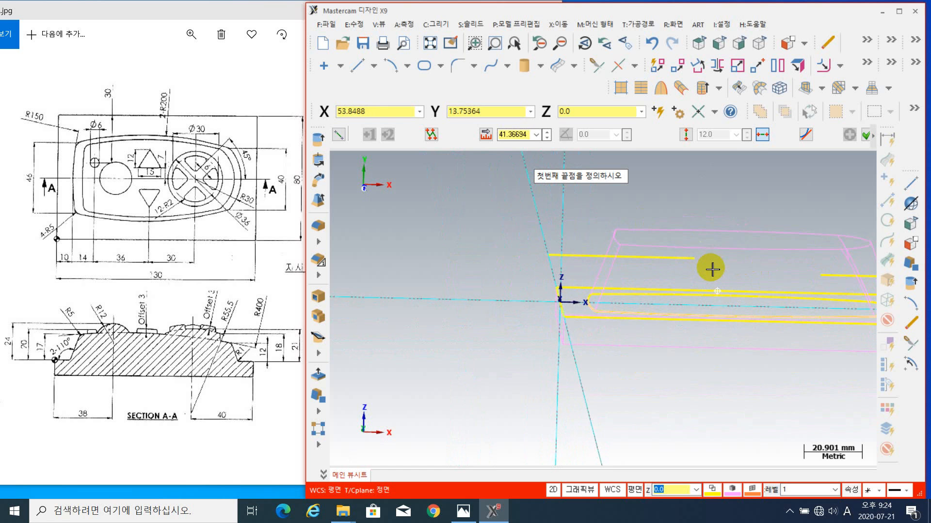
click(763, 135)
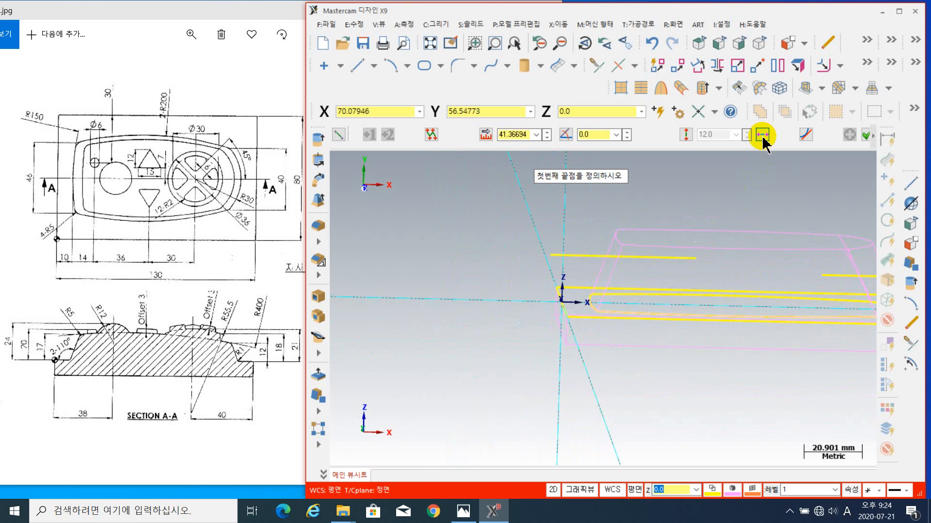
click(515, 135)
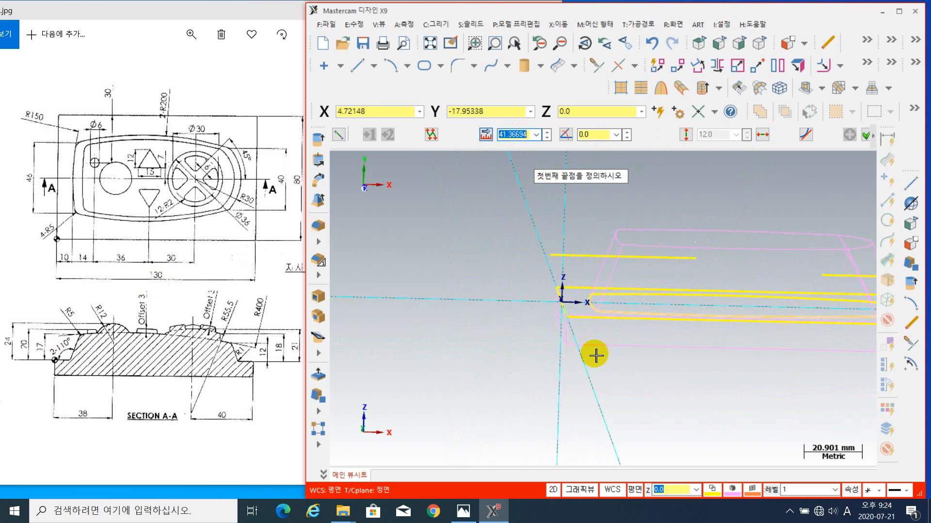
middle_drag(677, 193, 675, 192)
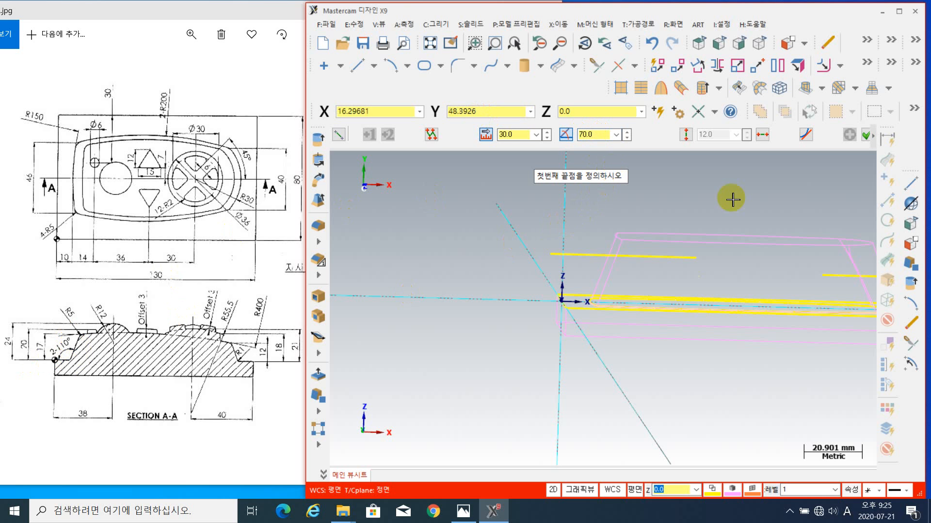
middle_drag(691, 220, 698, 235)
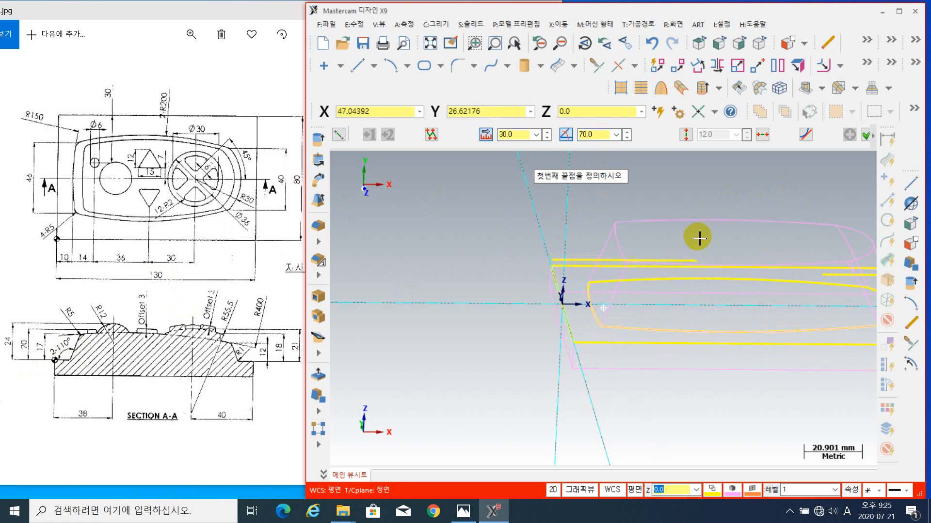
scroll(598, 320, up, 2)
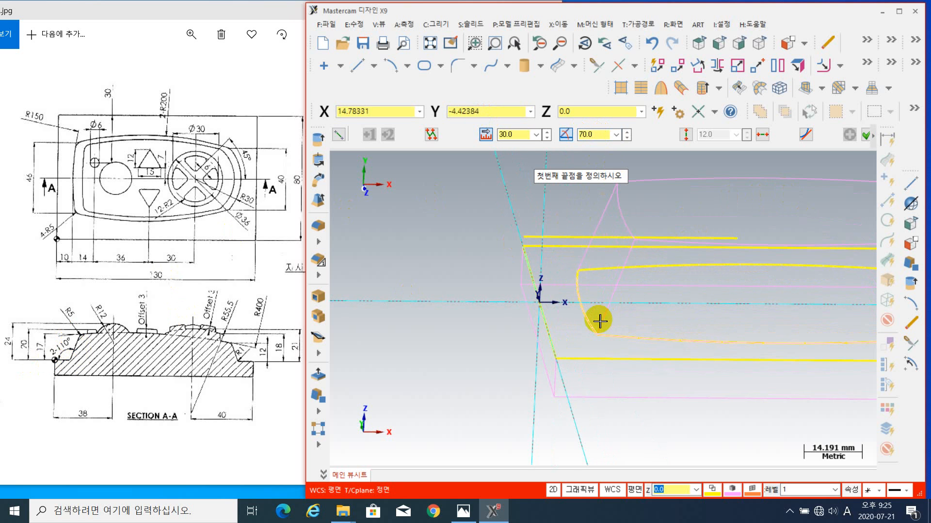
click(581, 304)
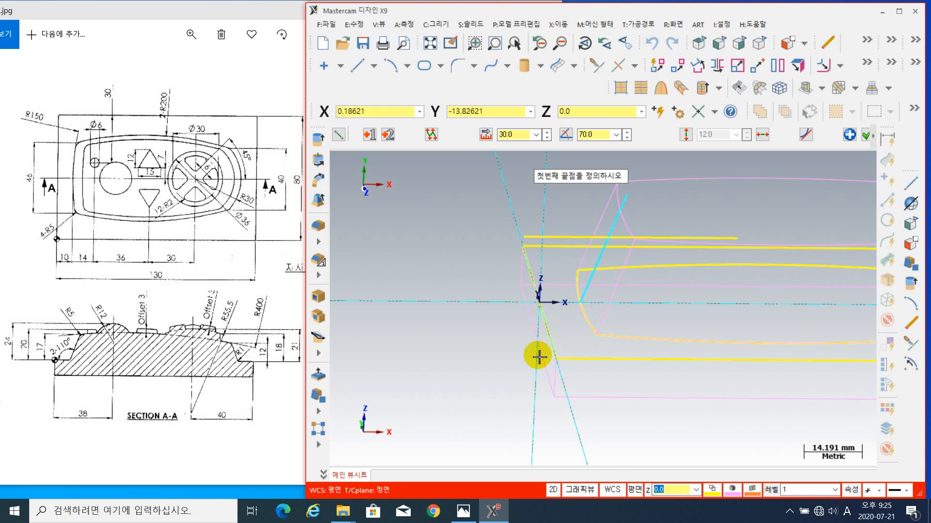
click(852, 136)
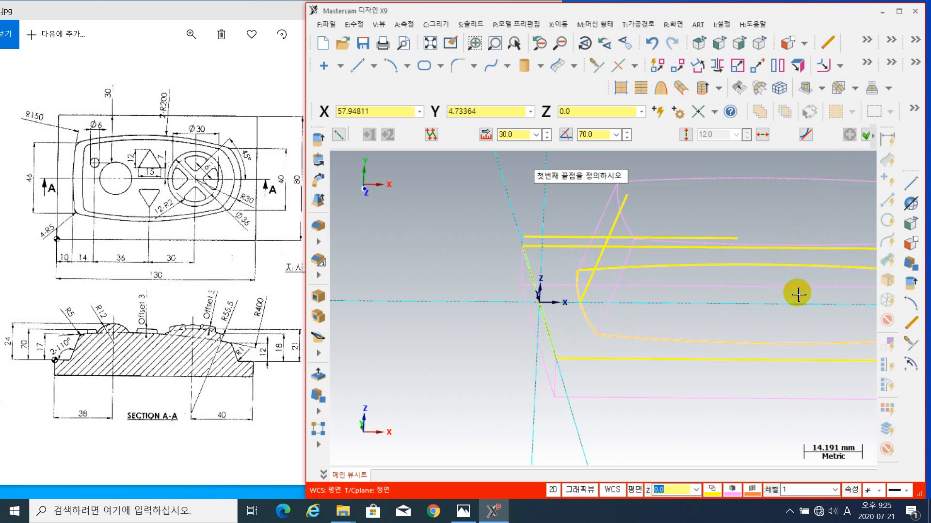
- Draw a 30 mm line at 110° from the midpoint of the boss's base end arc farthest from the origin
middle_drag(817, 295, 503, 295)
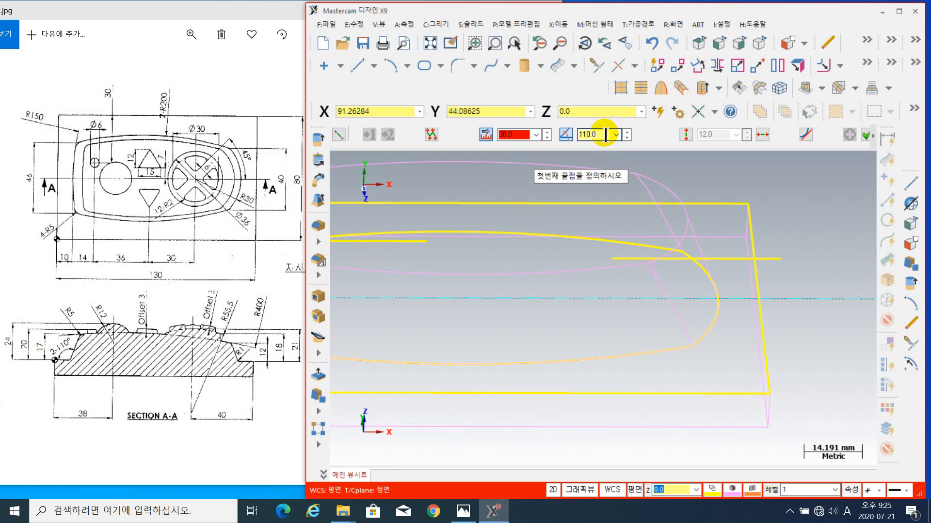
click(718, 298)
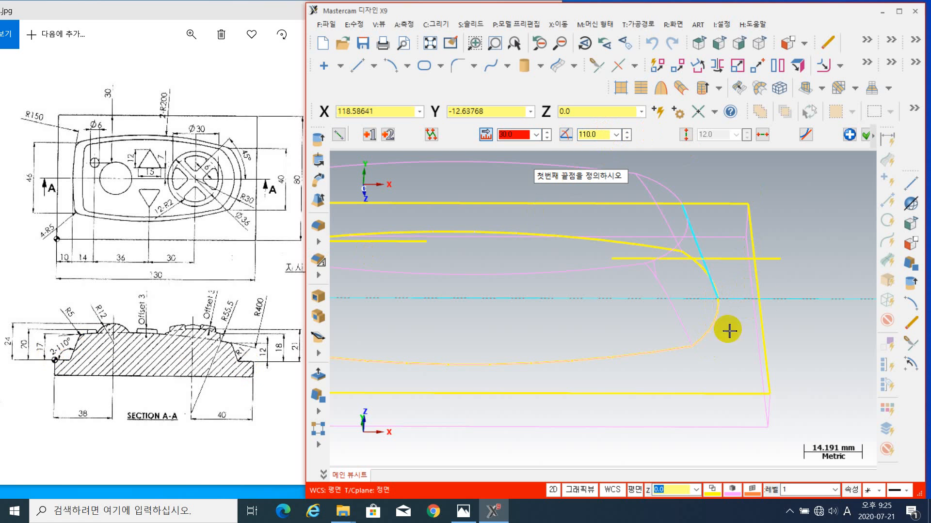
click(865, 136)
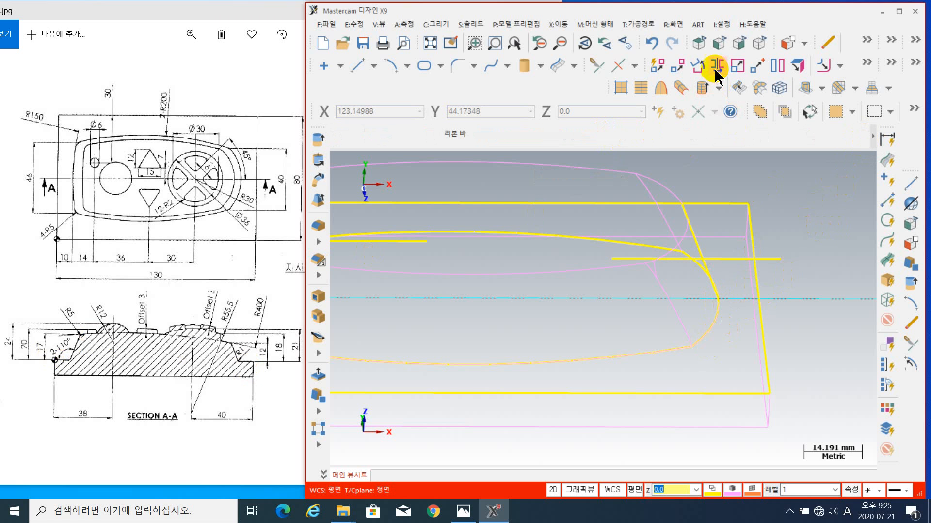
- In the front view, draw an upward-bulging R400 two-point arc between the intersections of the horizontal and angled construction lines at both ends
click(721, 44)
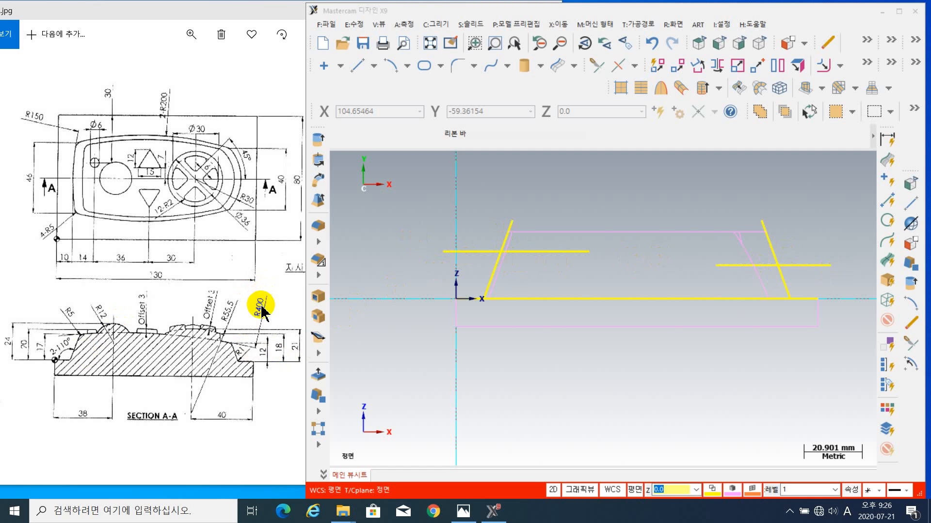
click(392, 69)
click(407, 65)
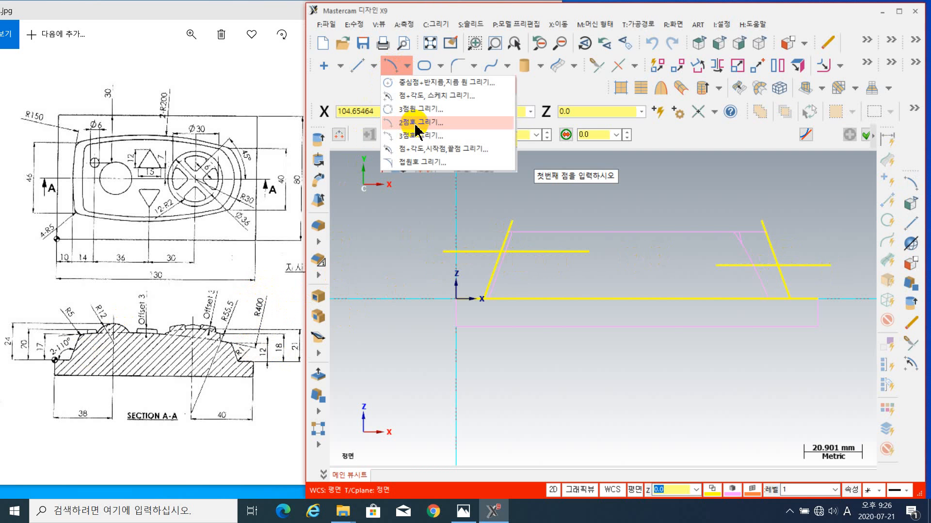
click(415, 123)
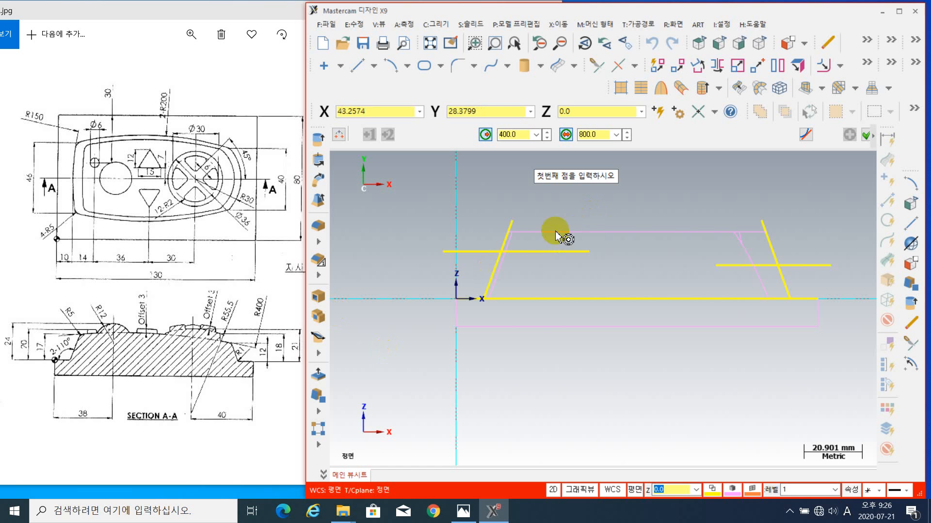
click(501, 253)
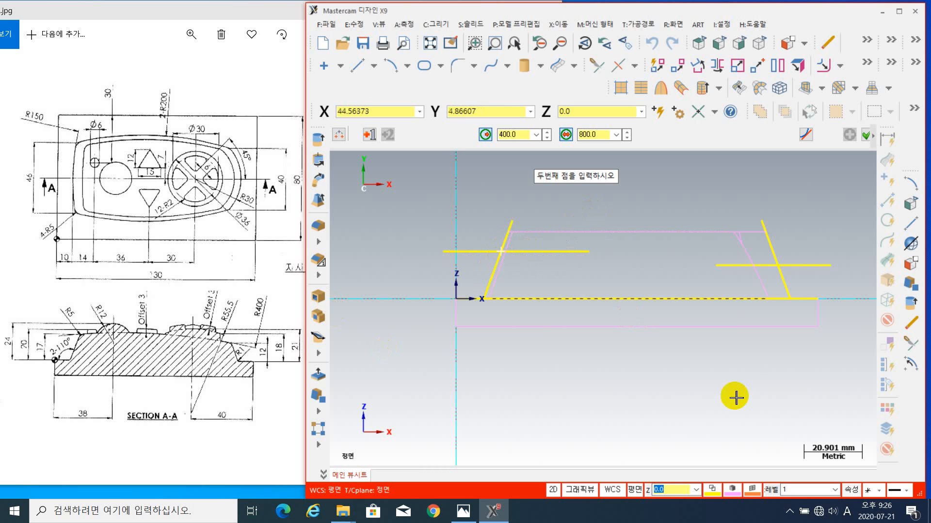
click(778, 266)
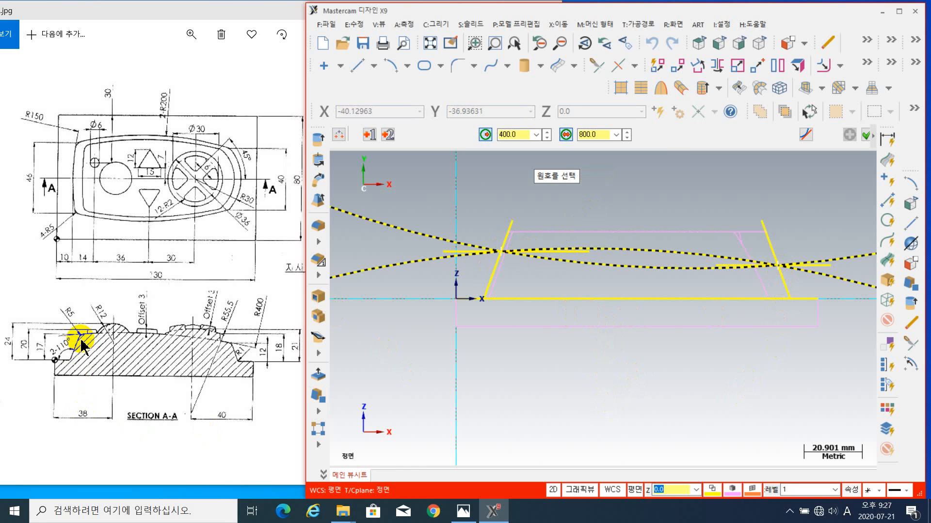
click(652, 253)
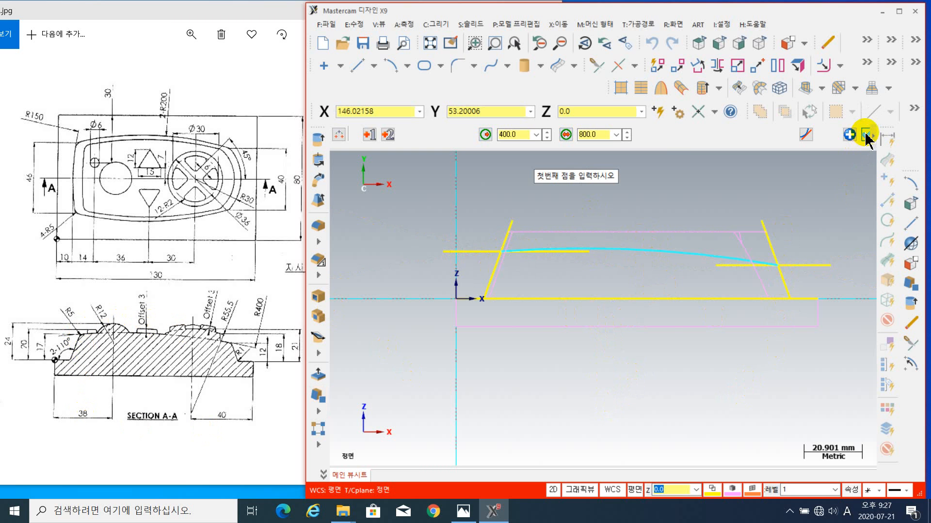
click(867, 136)
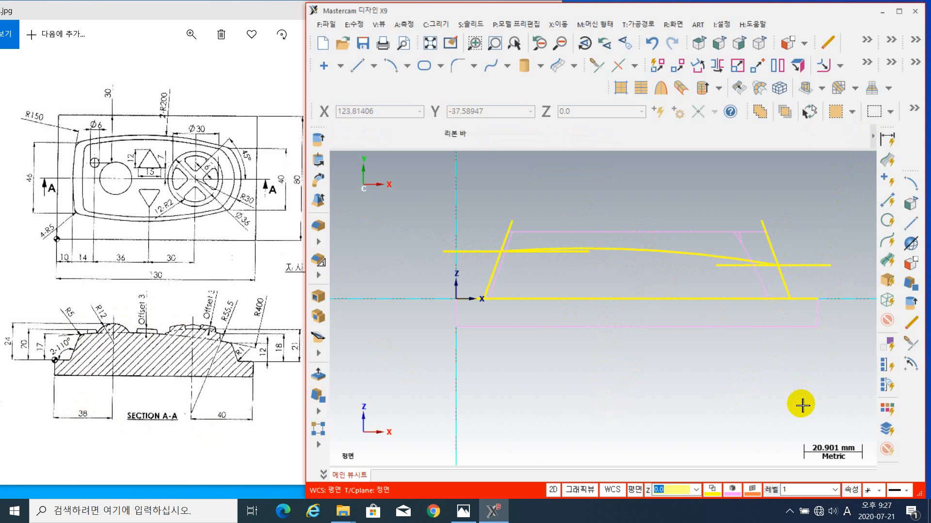
- Delete the two horizontal and two angled construction lines, keeping the R400 arc
click(648, 509)
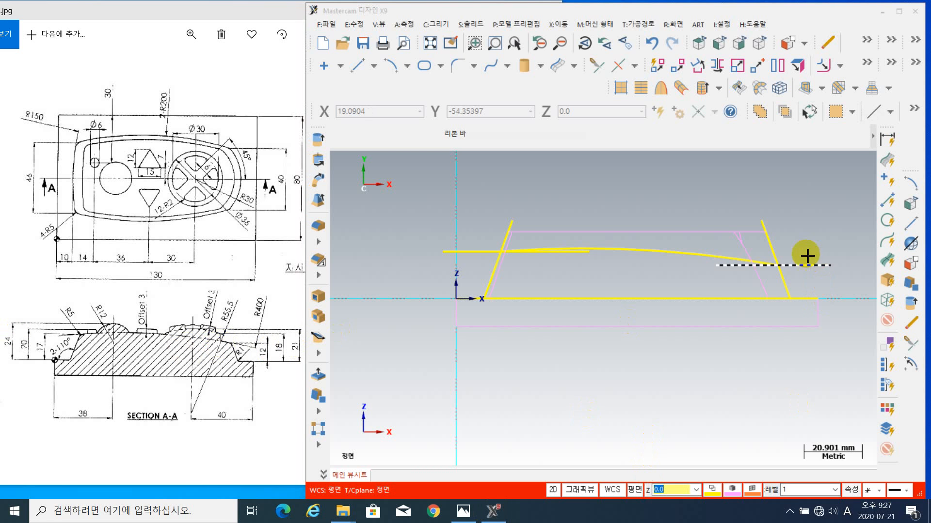
click(770, 222)
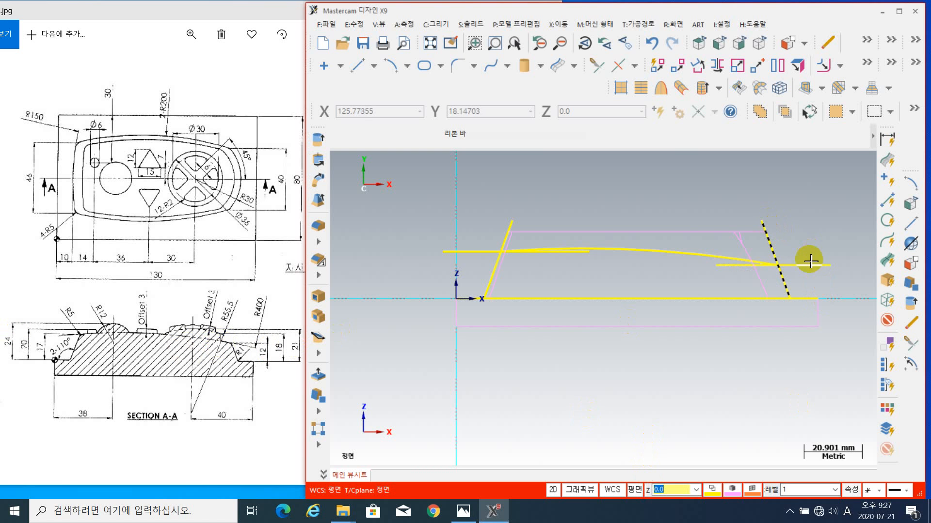
click(804, 265)
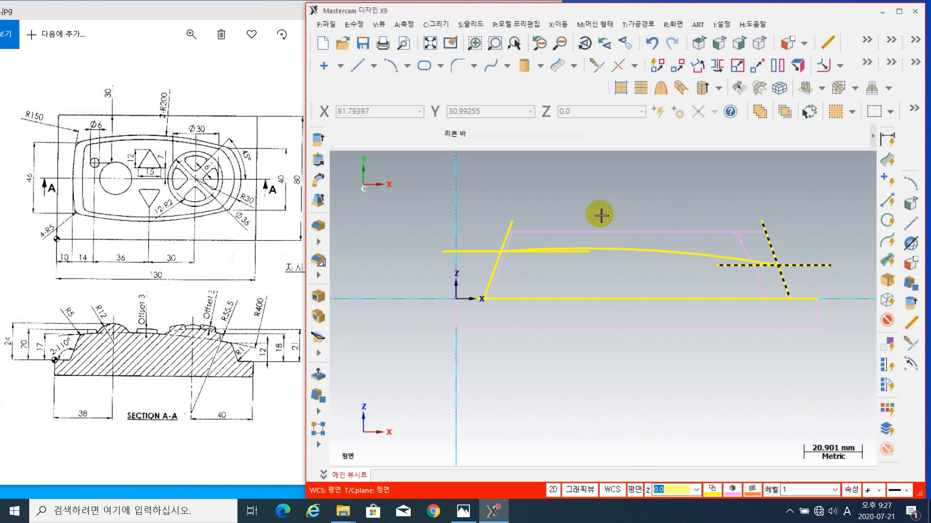
click(473, 250)
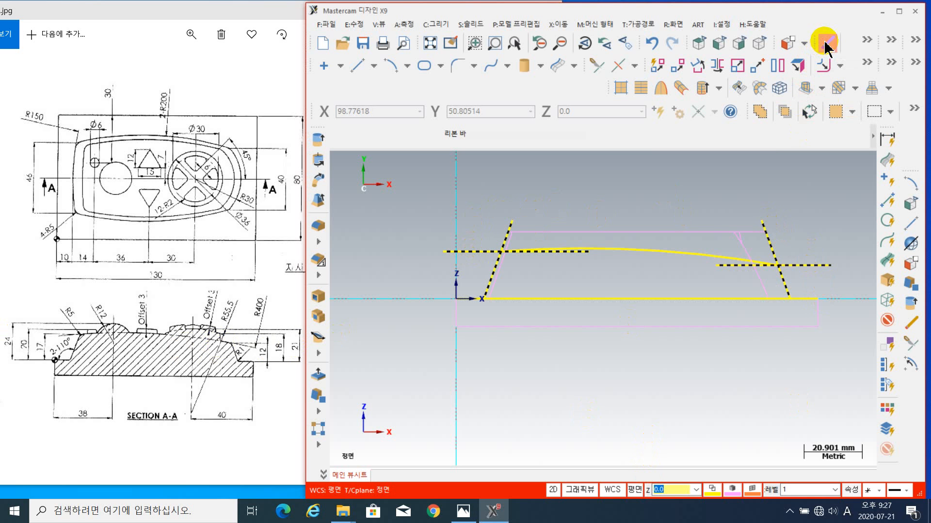
click(828, 47)
- Extend both ends of the R400 arc by 10 mm
scroll(536, 322, up, 3)
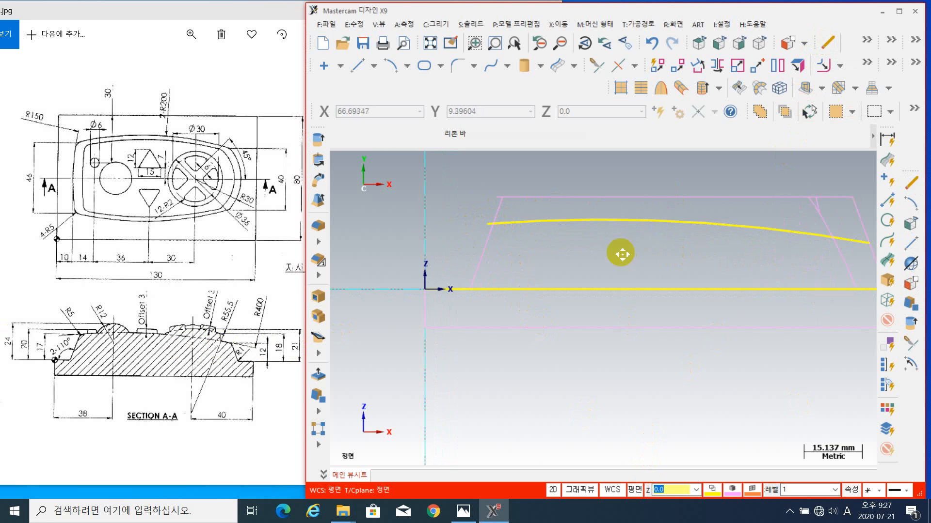
middle_drag(622, 253, 567, 264)
click(440, 241)
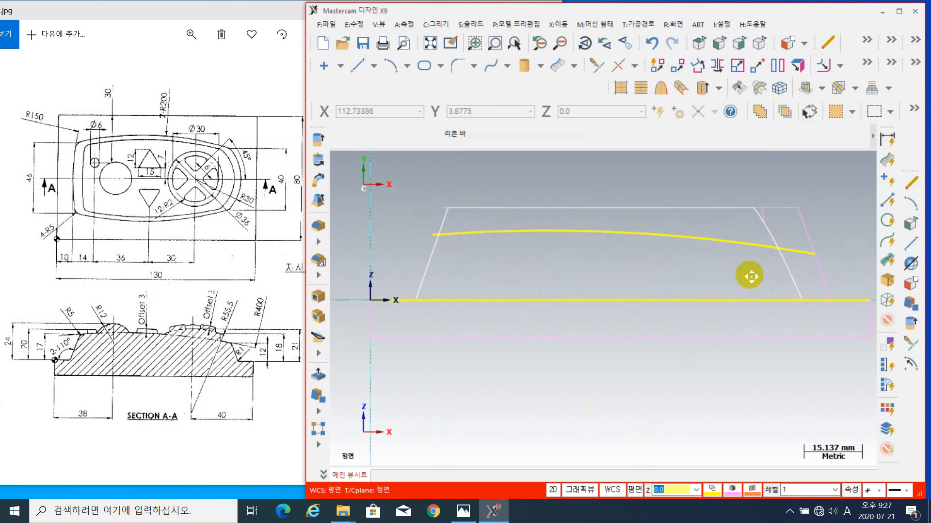
middle_drag(749, 276, 741, 272)
scroll(741, 277, down, 1)
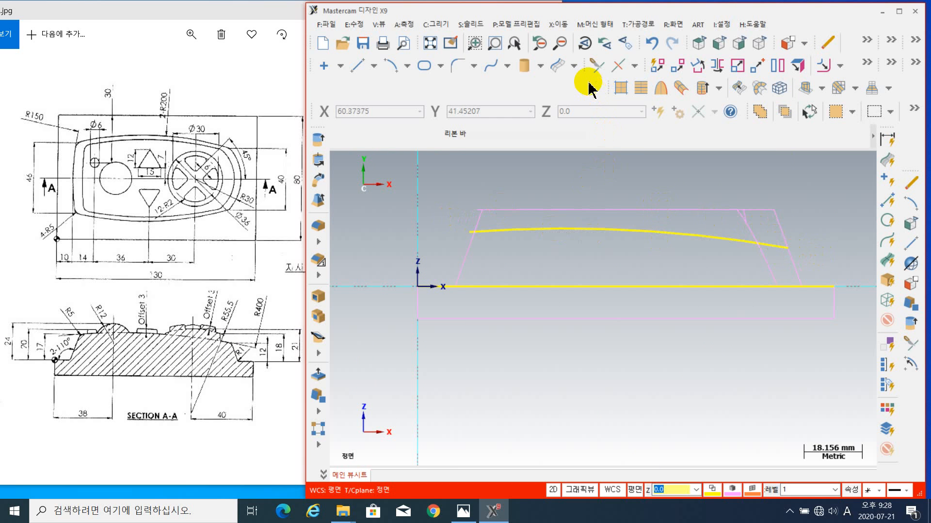
click(595, 68)
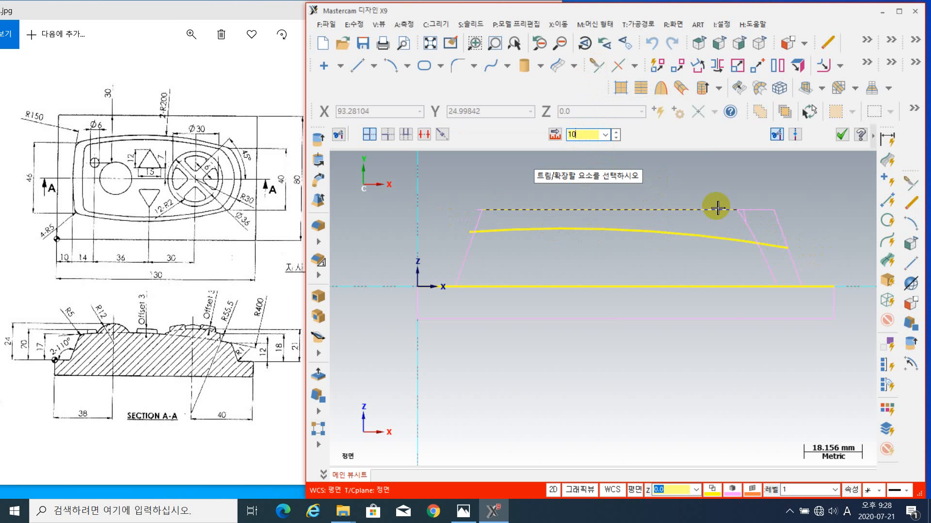
click(485, 230)
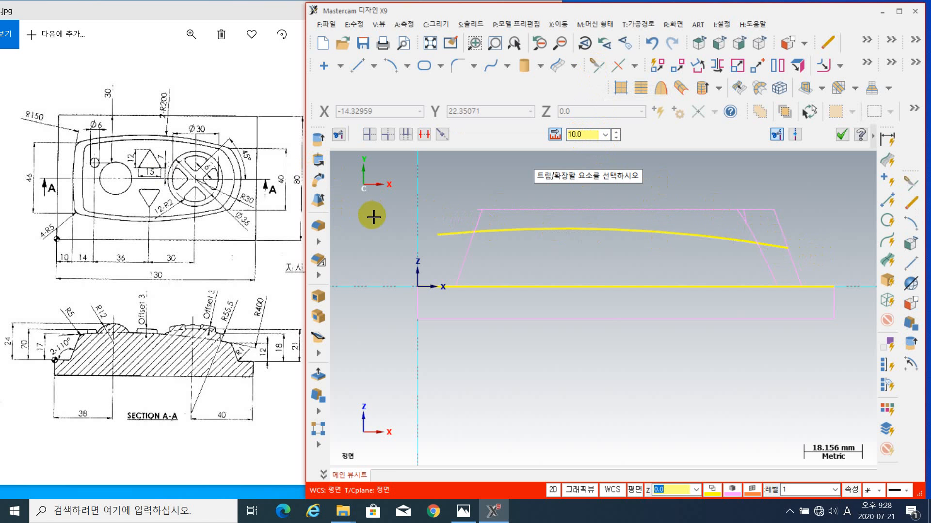
click(787, 253)
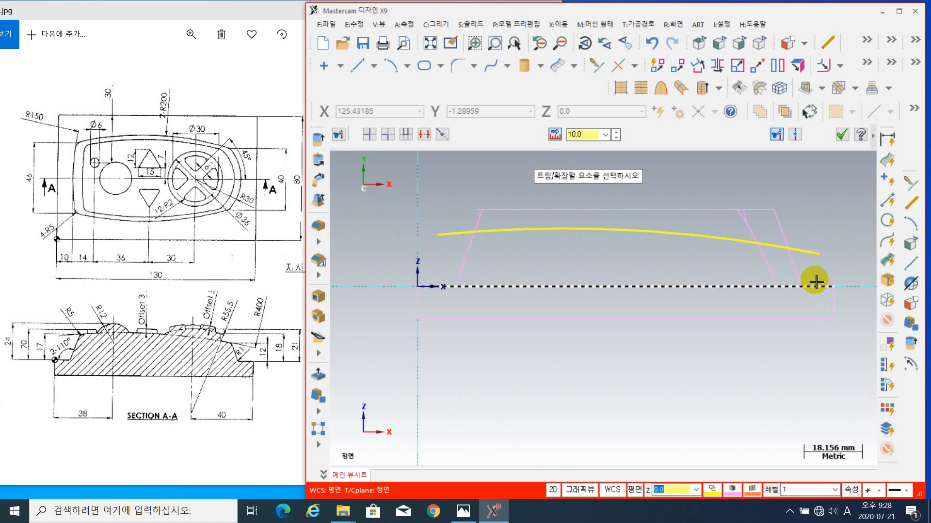
click(192, 35)
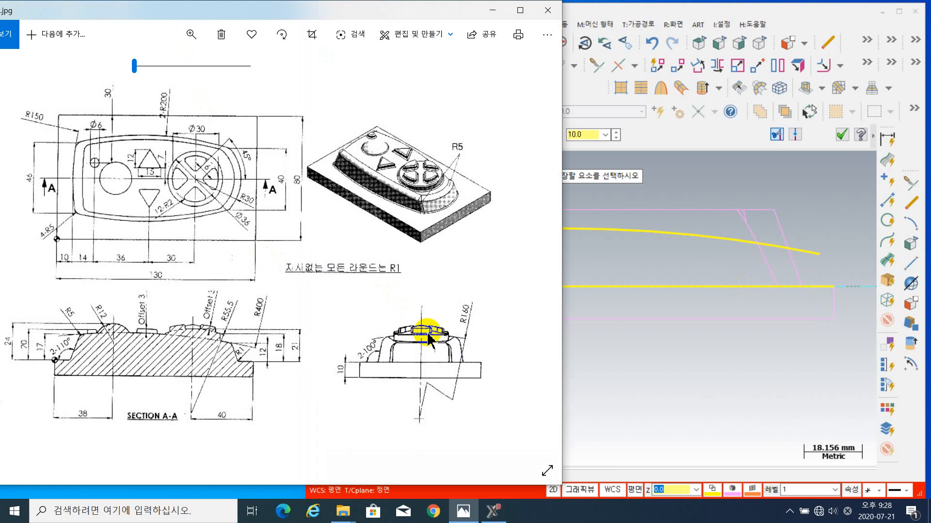
click(788, 249)
click(843, 135)
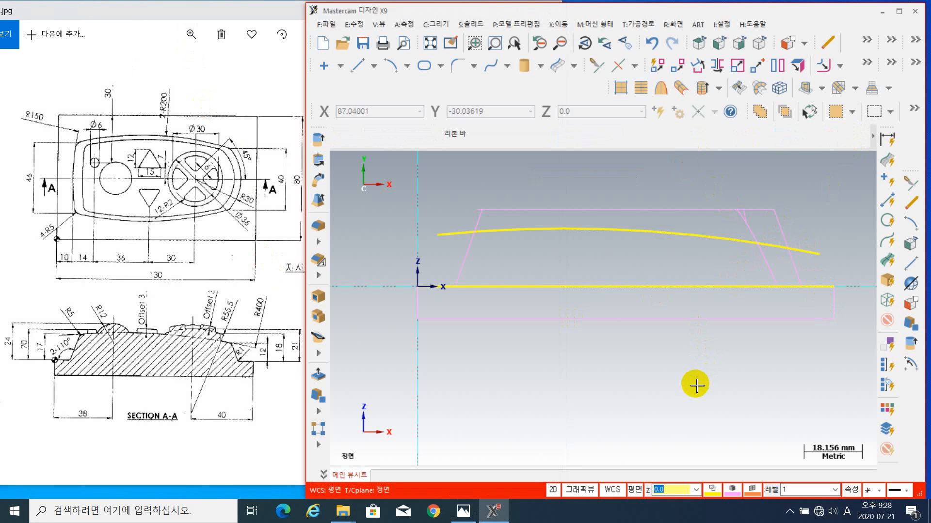
- Switch to the isometric view and reposition the drawing image so its side view with the R160 dimension shows beside the model
click(759, 44)
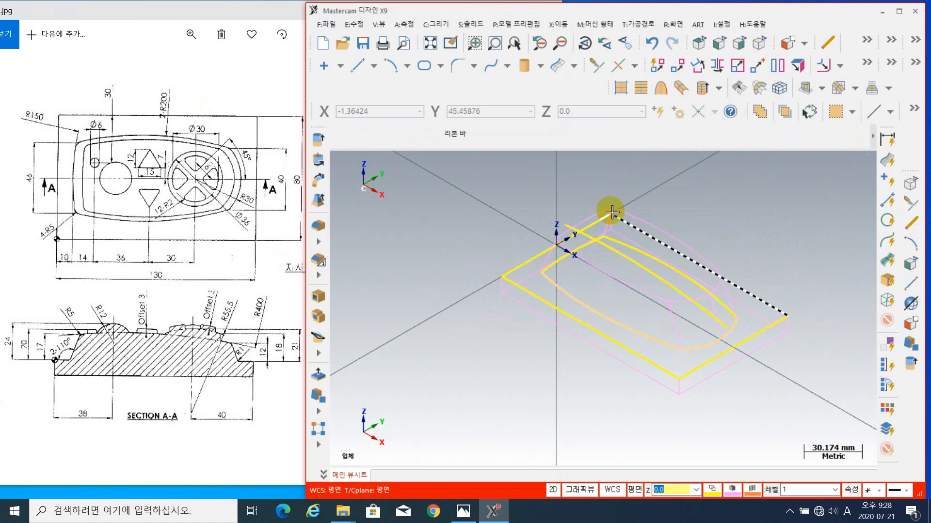
scroll(581, 258, up, 2)
middle_drag(611, 320, 550, 285)
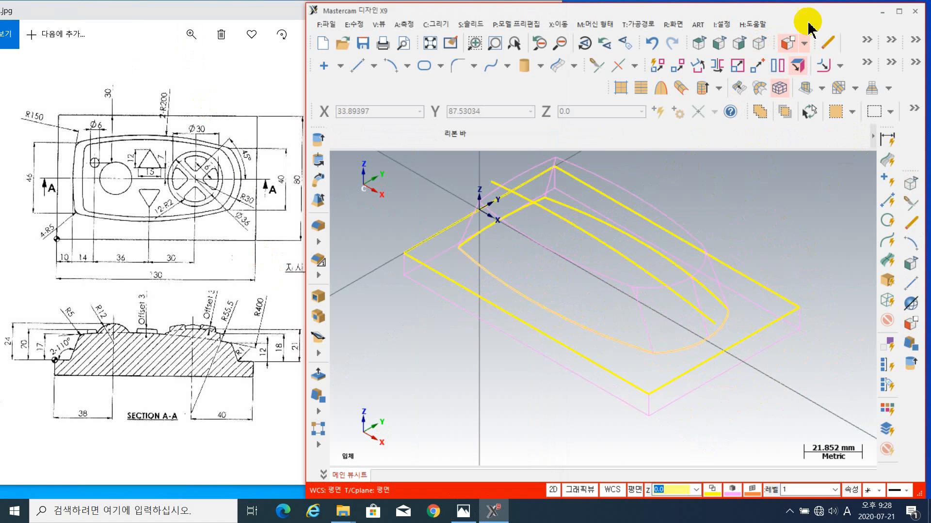
click(245, 12)
drag(245, 12, 29, 0)
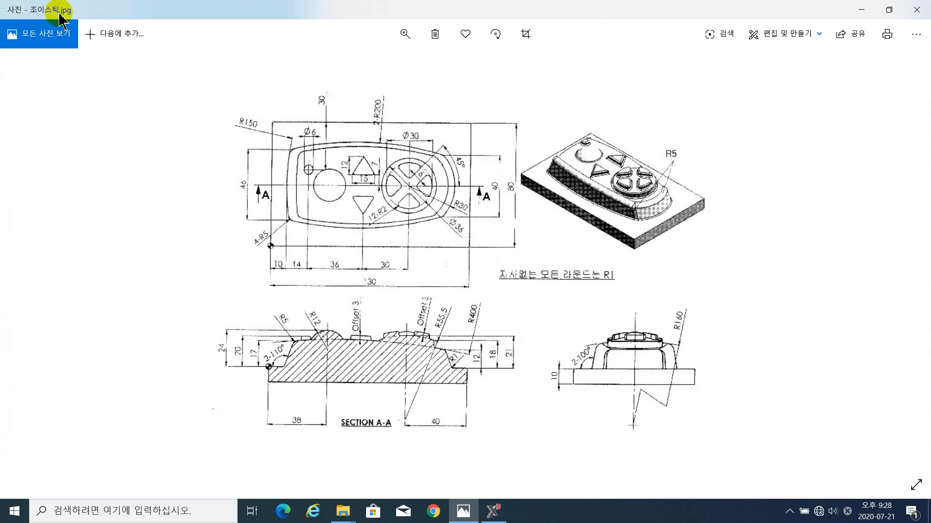
click(888, 9)
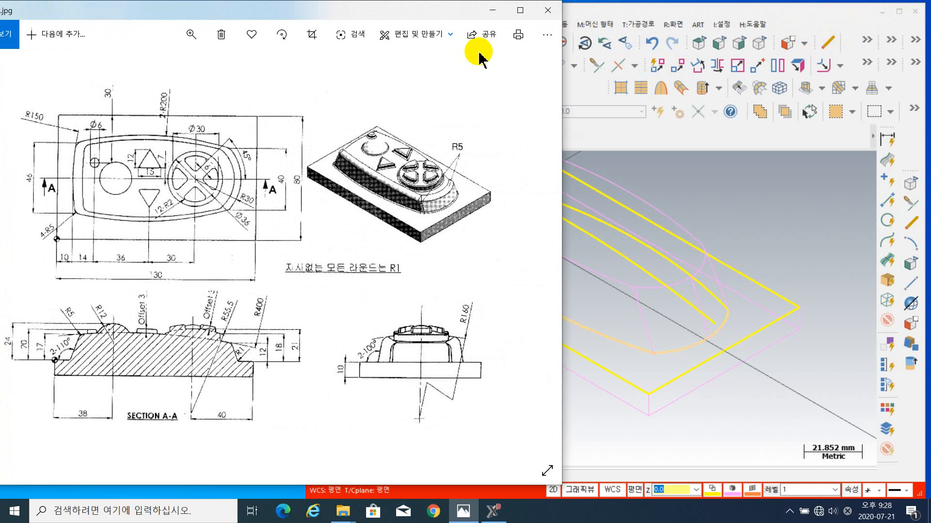
drag(457, 11, 238, 18)
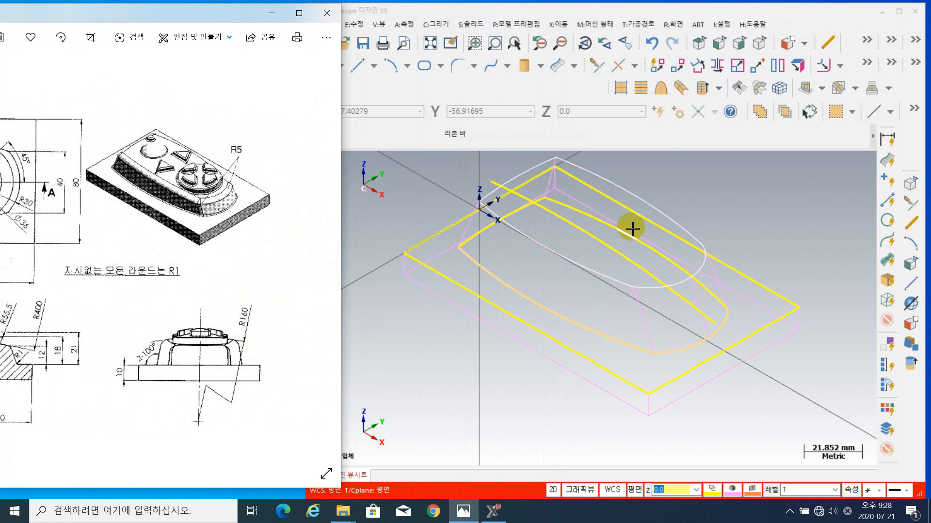
click(771, 19)
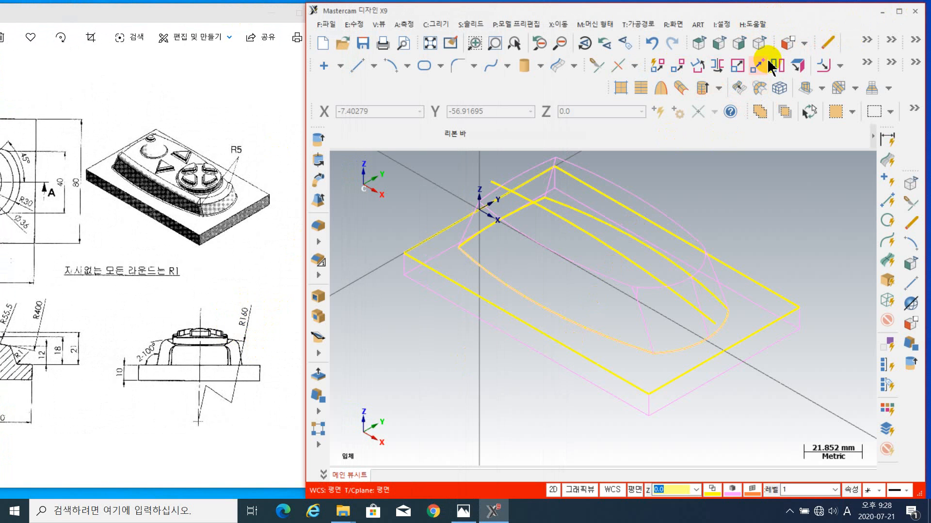
- Set the construction plane to Right (WCS) and take its Z depth from the end of the R400 arc nearest the origin
click(803, 44)
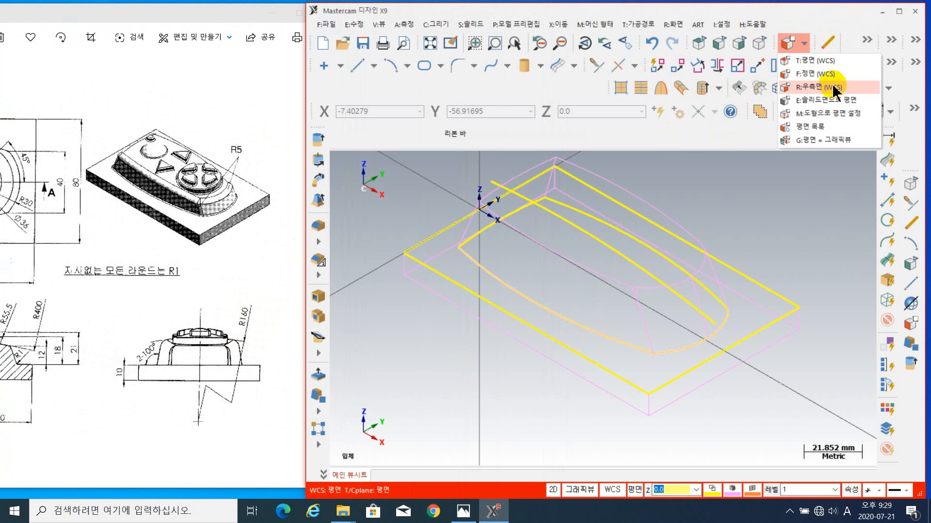
click(831, 87)
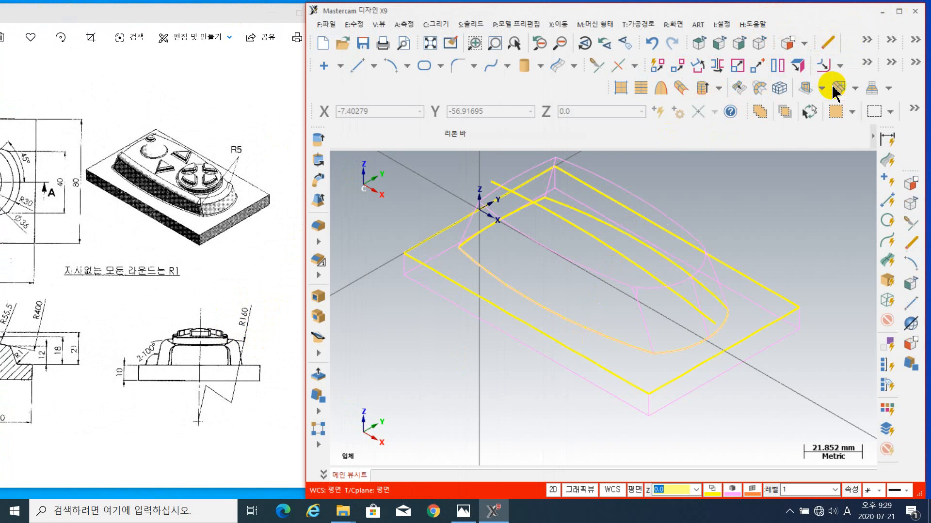
click(648, 490)
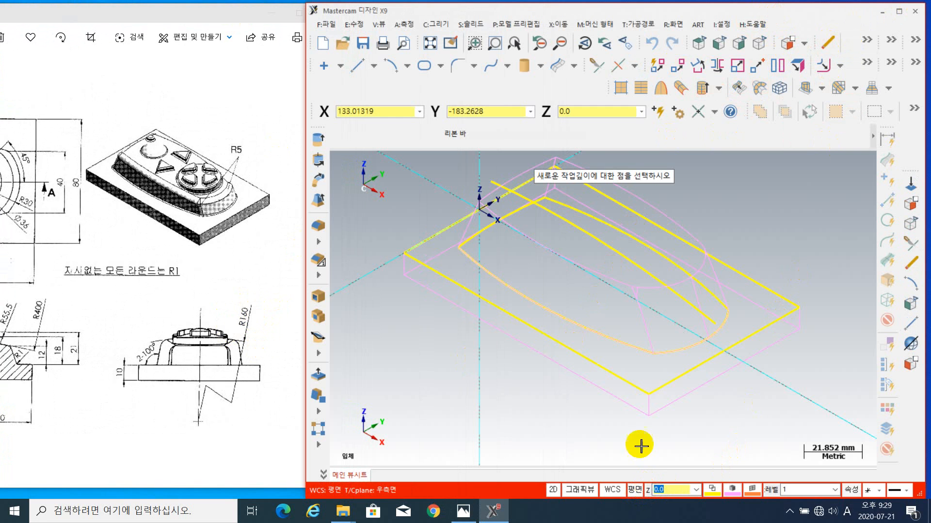
click(493, 185)
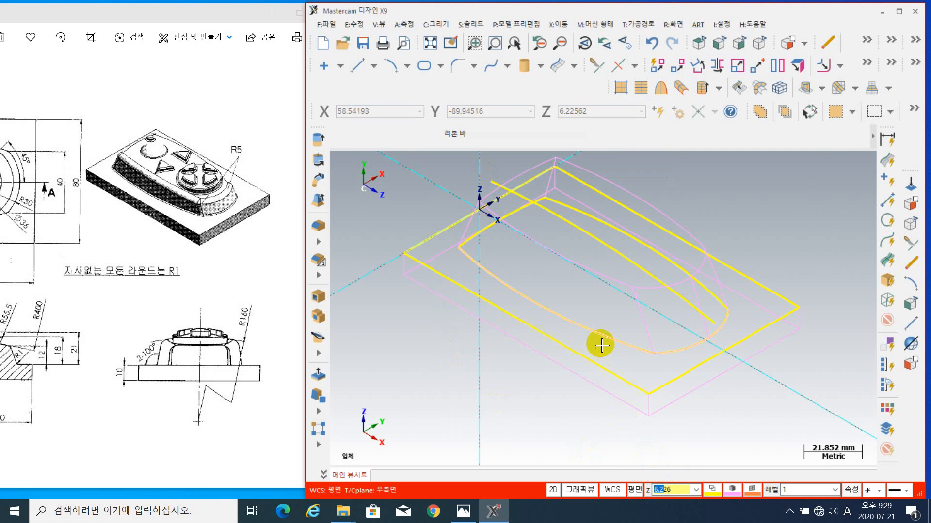
middle_drag(598, 343, 599, 380)
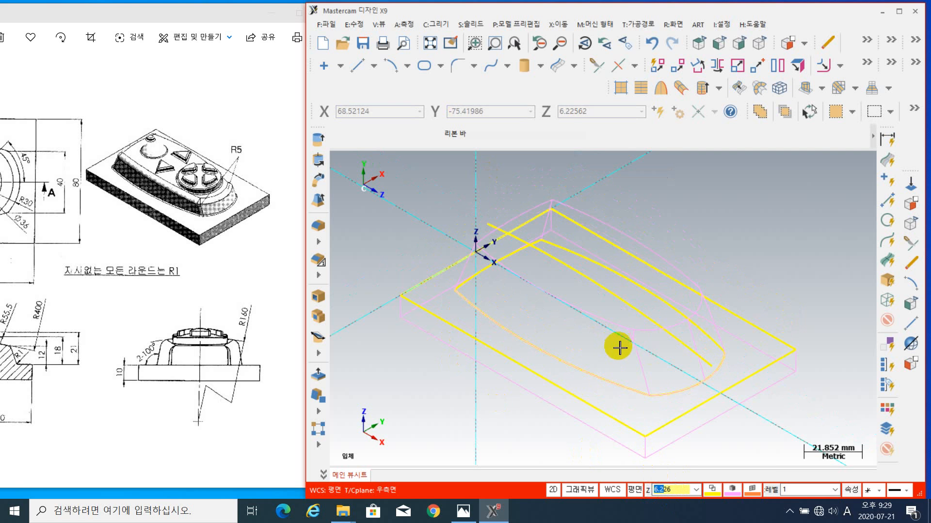
- Draw a horizontal construction line about 36 mm long across the block from the R400 arc's end nearest the origin
click(354, 68)
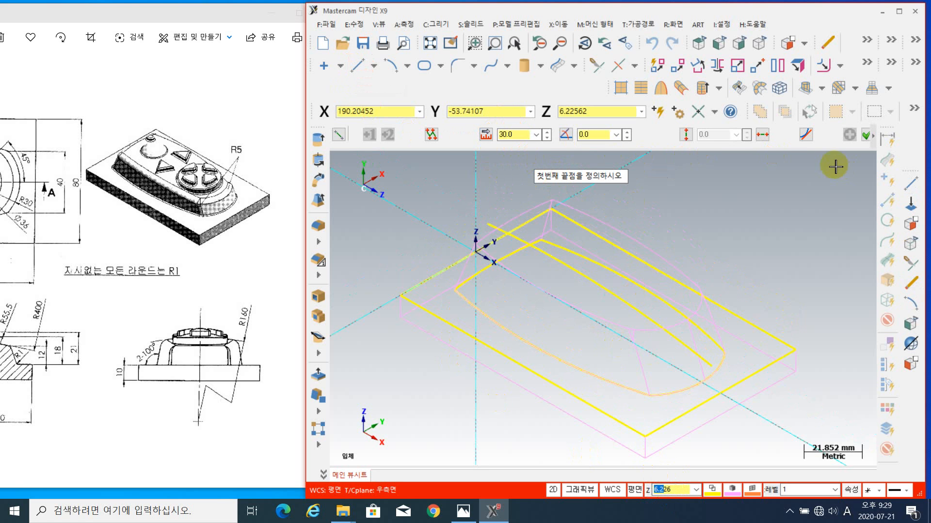
click(760, 136)
middle_drag(748, 206, 808, 278)
scroll(579, 313, up, 1)
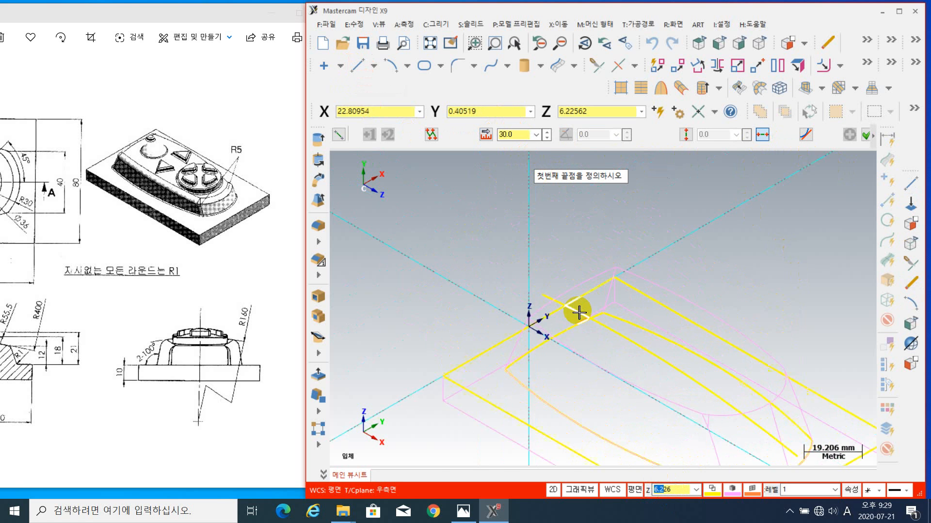
scroll(579, 313, up, 2)
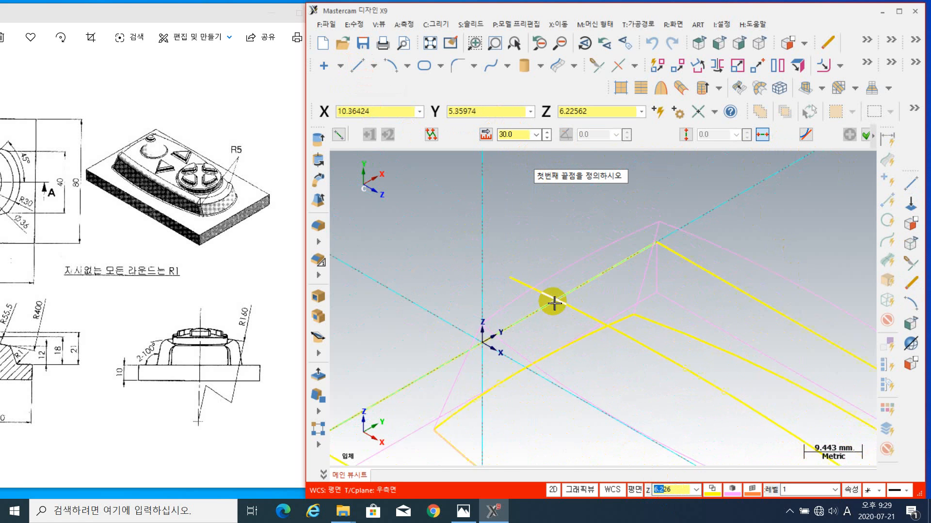
click(509, 278)
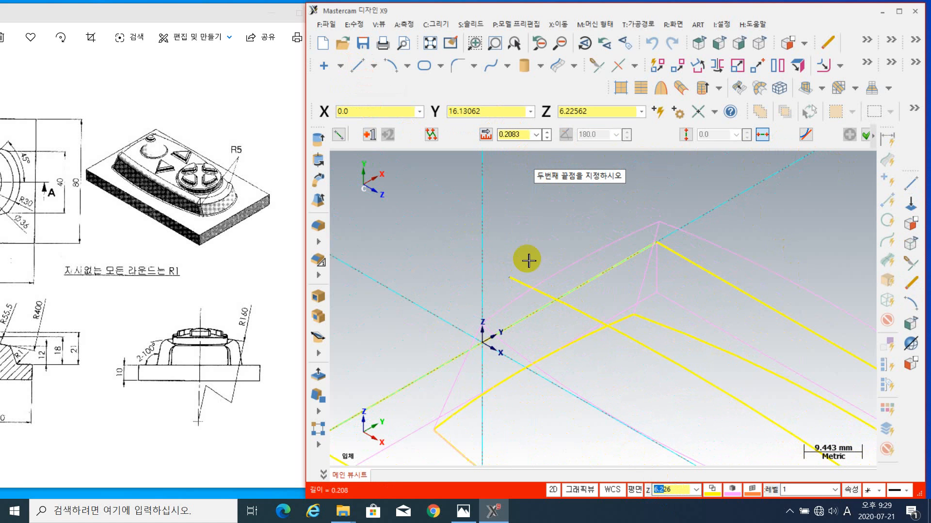
click(667, 206)
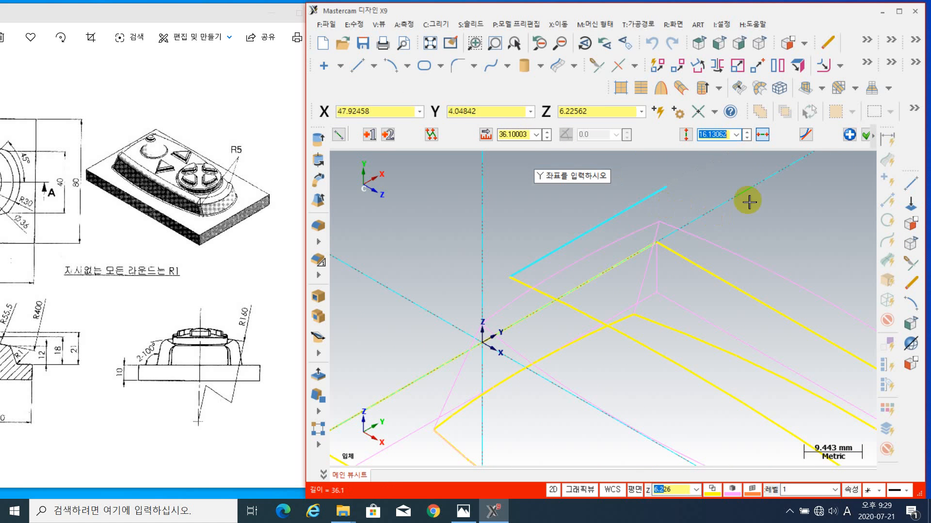
click(865, 136)
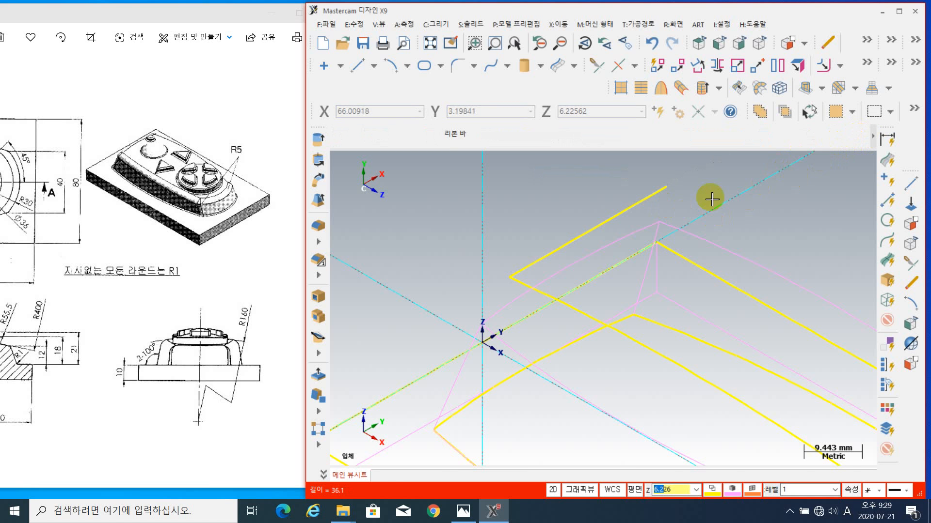
- Create an R160 arc tangent to the construction line at the R400 arc's end, keeping the downward-curving half towards positive Y
mouse_move(670, 209)
middle_down()
mouse_move(634, 206)
mouse_move(648, 185)
middle_up()
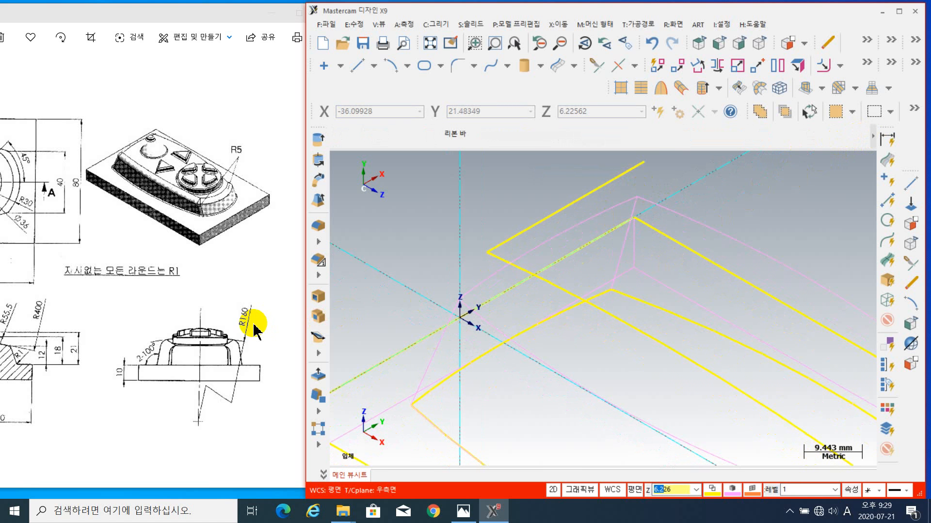
scroll(254, 323, down, 1)
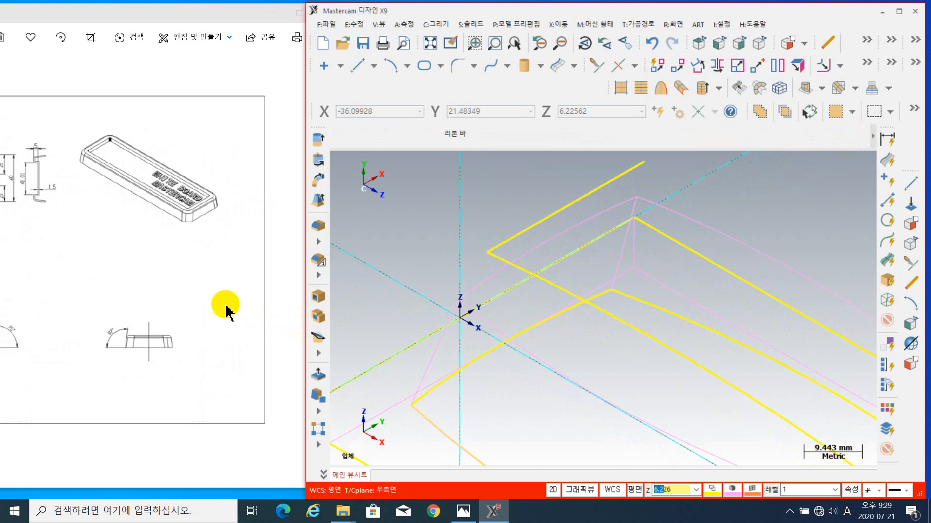
scroll(227, 308, up, 1)
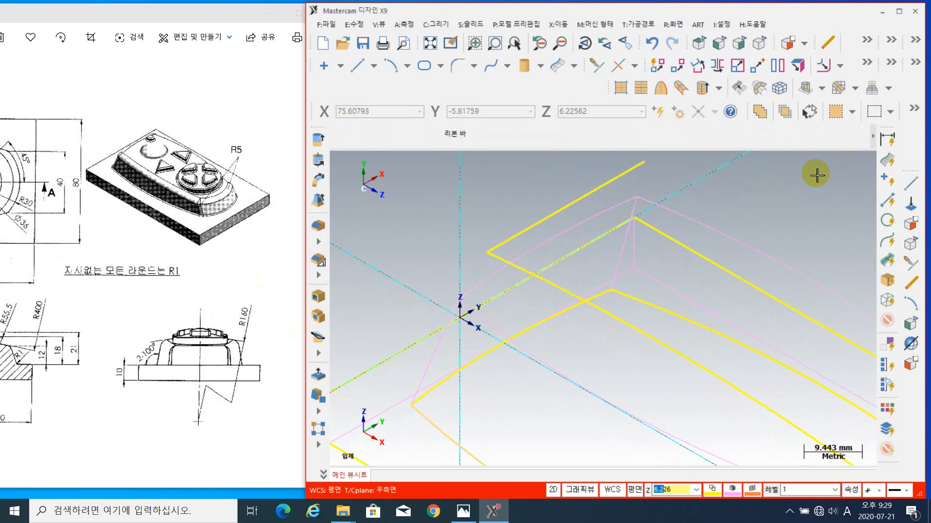
scroll(572, 257, down, 2)
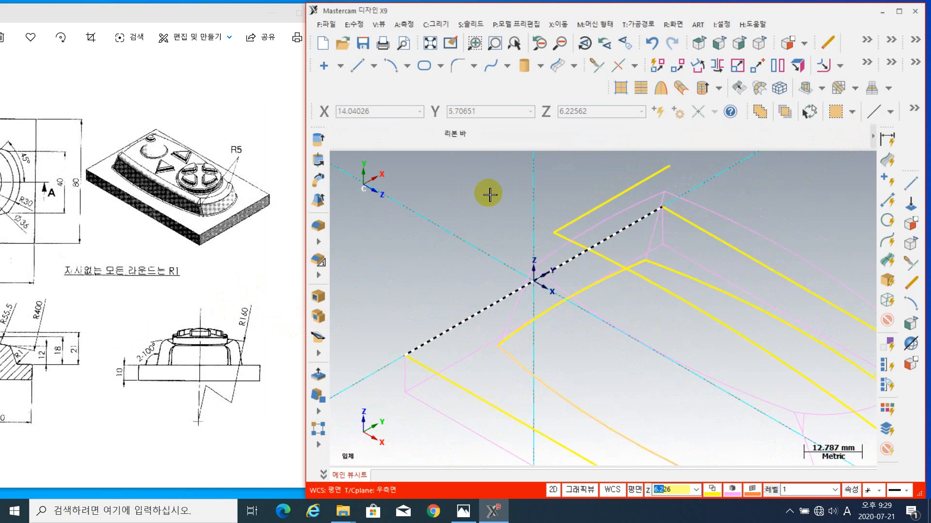
click(408, 68)
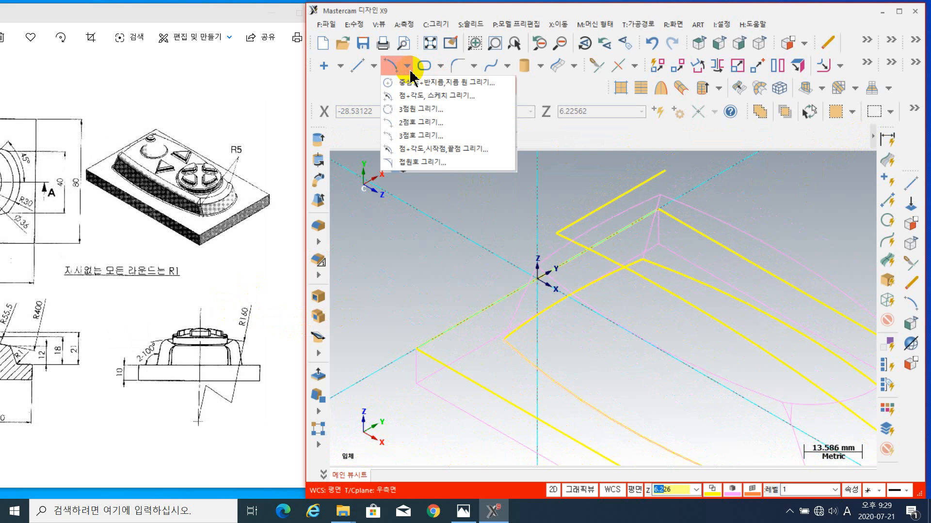
click(434, 167)
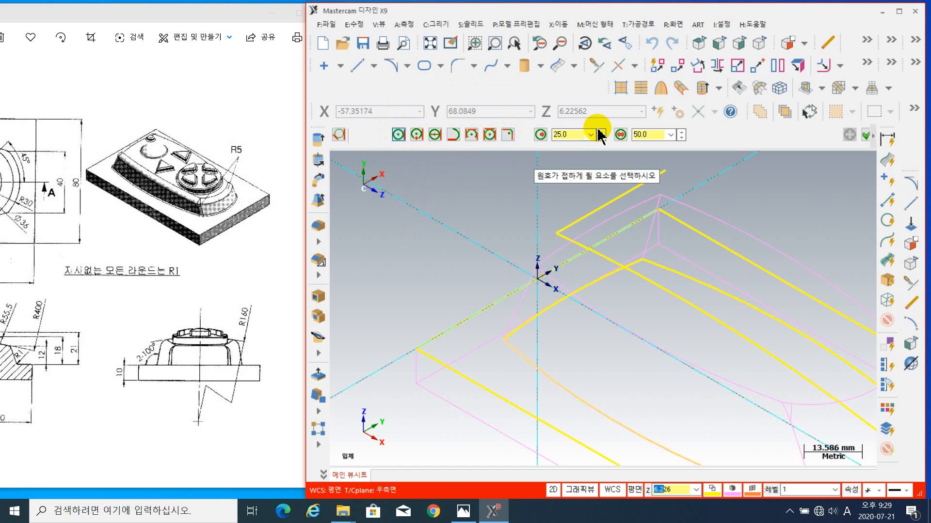
click(578, 135)
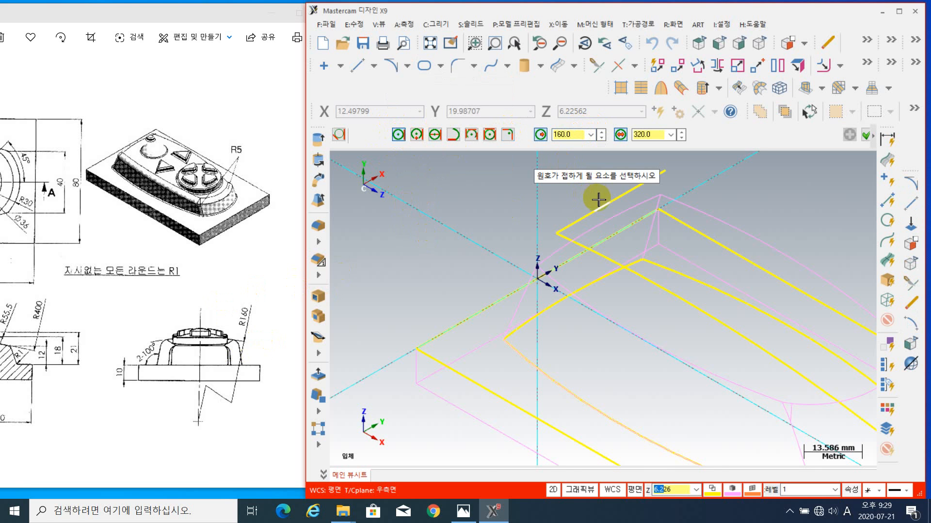
middle_drag(738, 248, 774, 307)
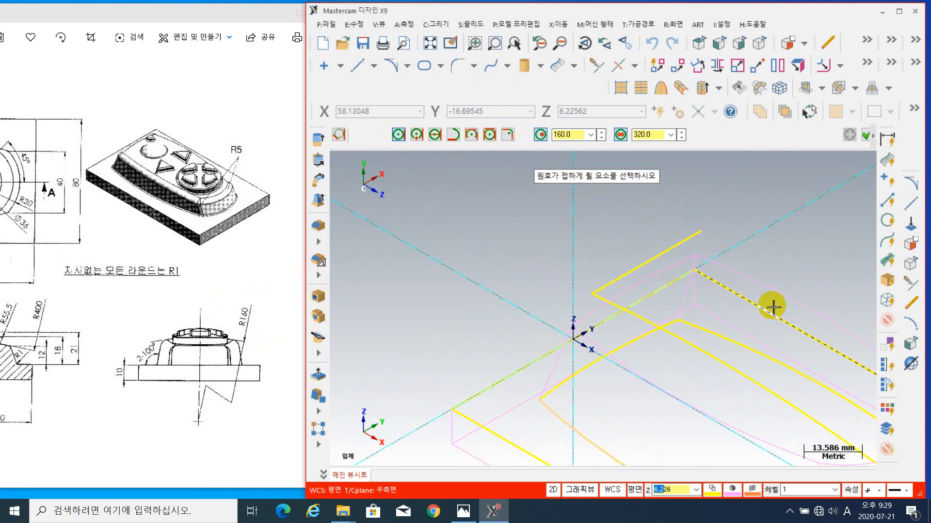
click(648, 262)
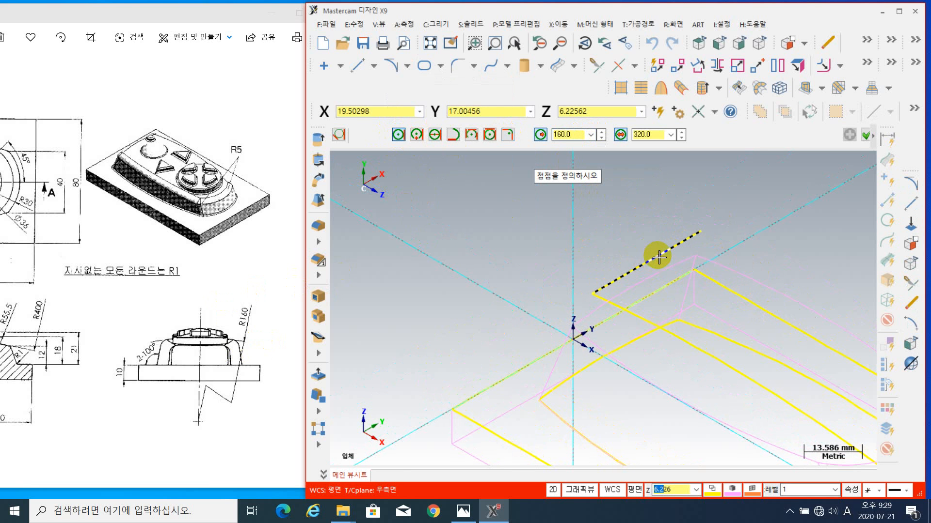
click(592, 295)
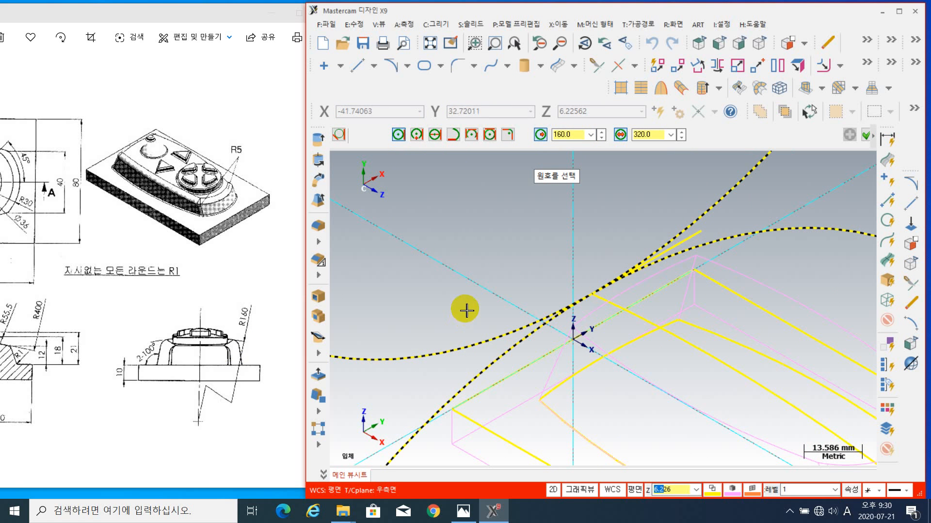
click(697, 250)
scroll(699, 346, down, 1)
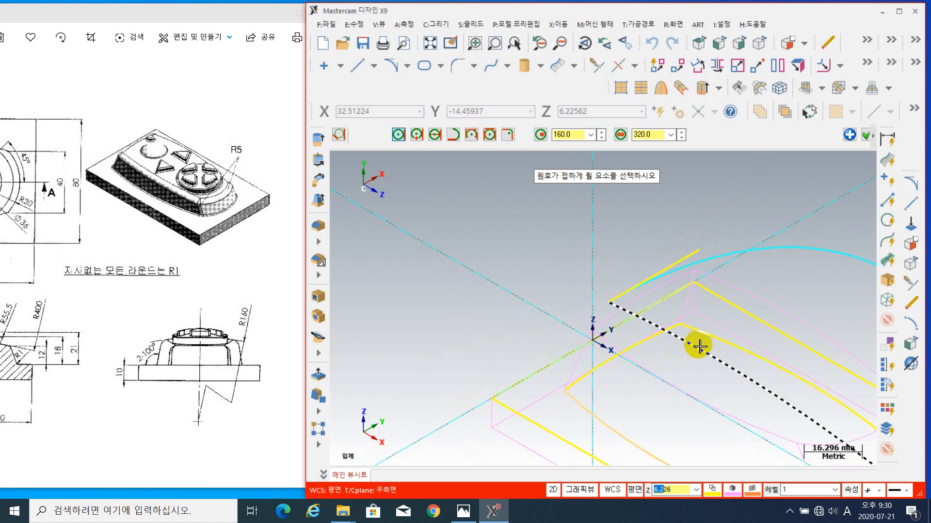
middle_drag(708, 342, 586, 279)
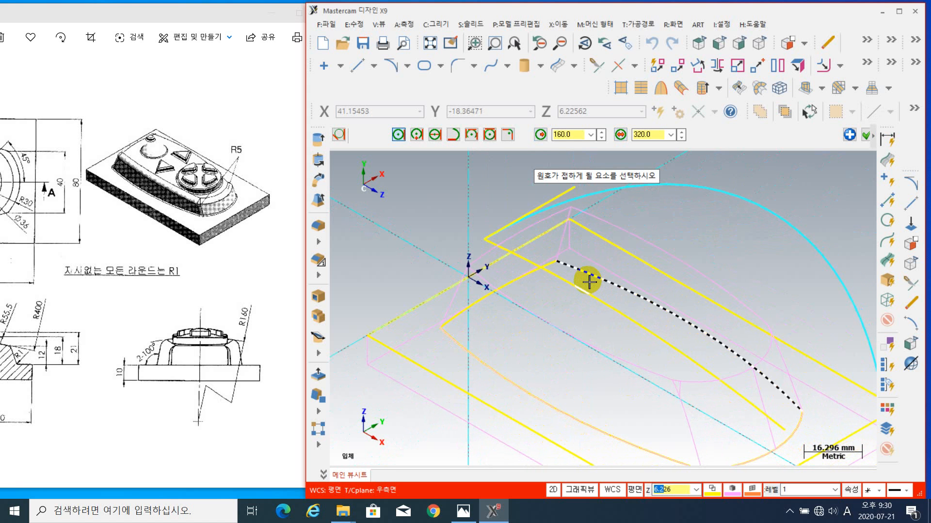
scroll(588, 282, down, 1)
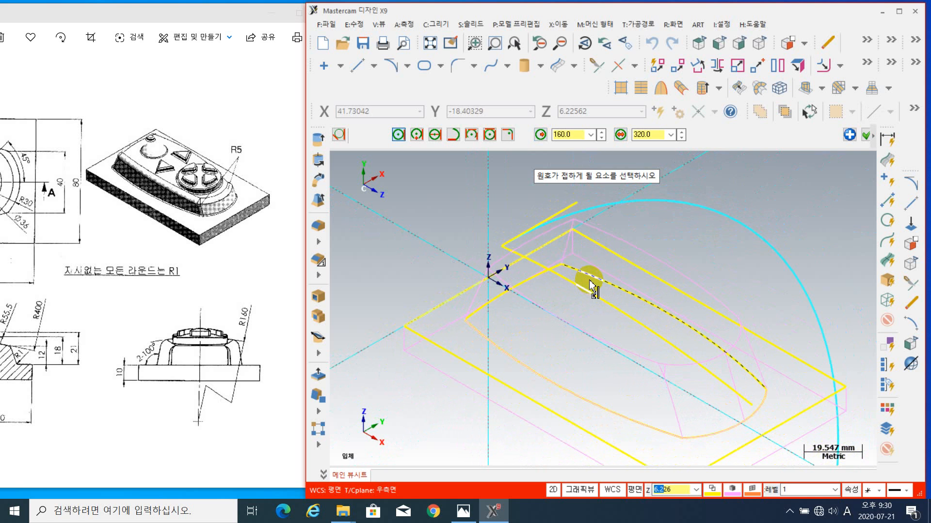
click(591, 286)
click(865, 135)
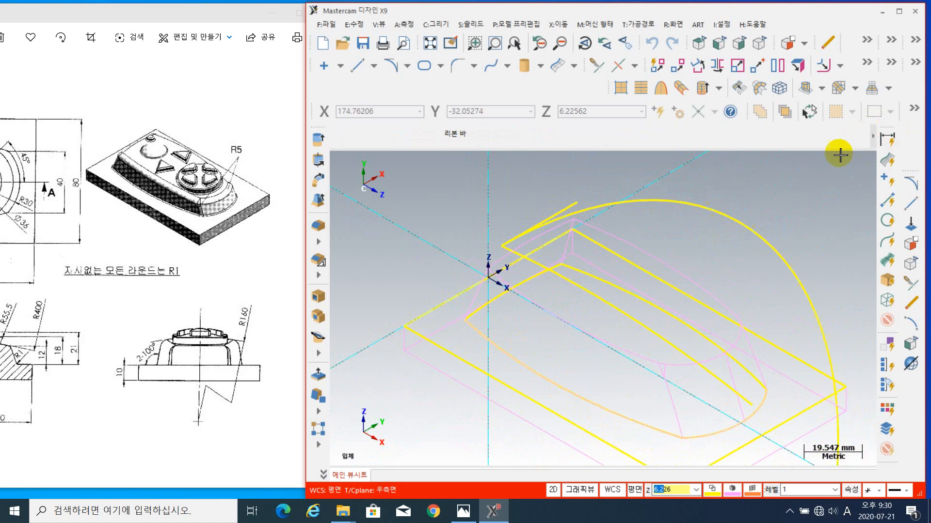
- Delete the horizontal construction line at the start of the R160 arc
scroll(628, 218, up, 2)
middle_drag(598, 225, 698, 259)
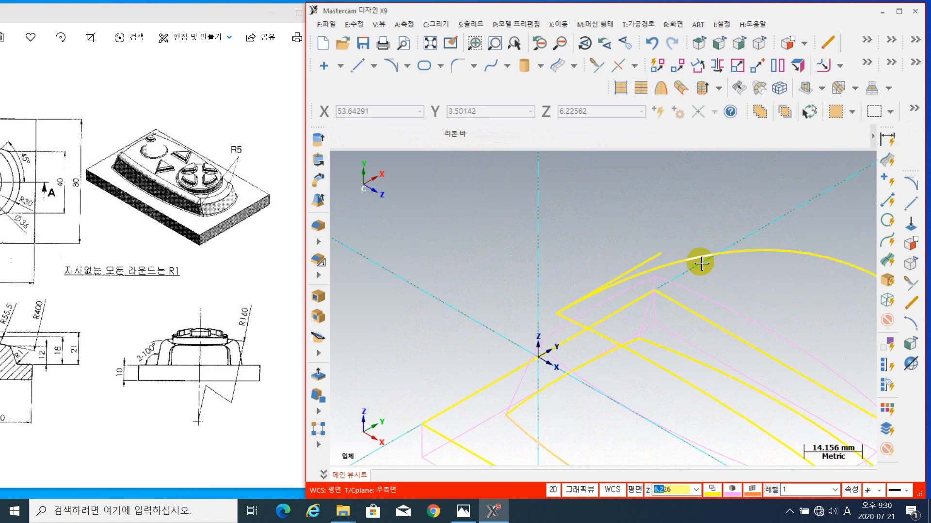
click(651, 252)
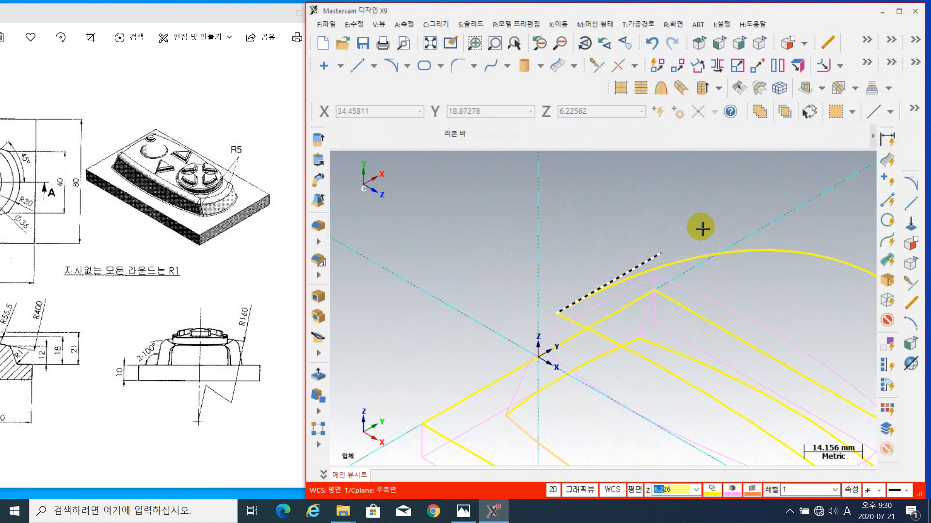
click(825, 46)
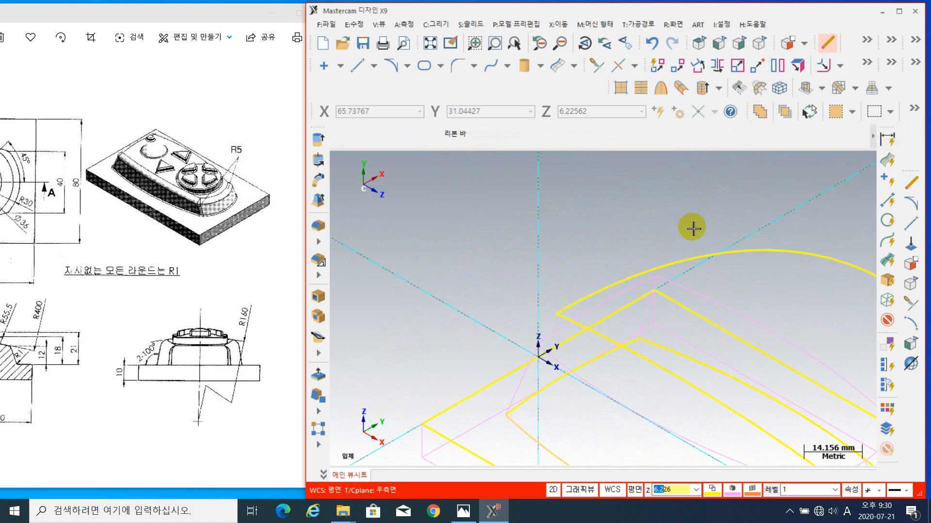
scroll(682, 241, down, 1)
key(Escape)
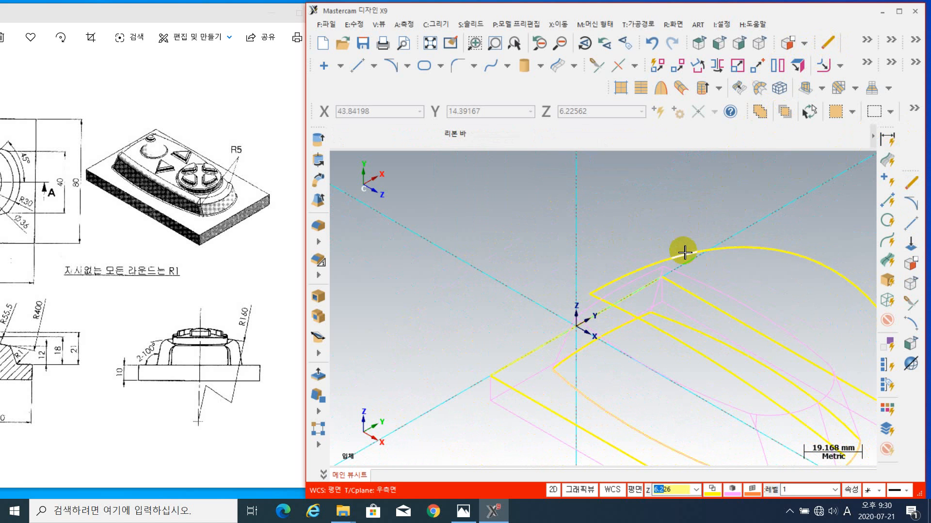
- Trim the far end of the R160 arc to a point just beyond the base block's side
middle_drag(695, 326, 635, 274)
scroll(650, 277, down, 1)
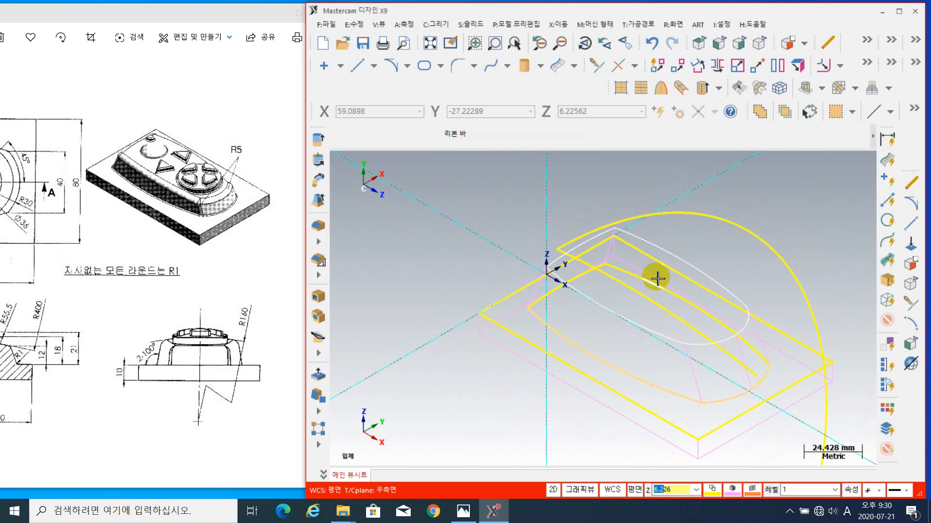
middle_drag(675, 289, 645, 272)
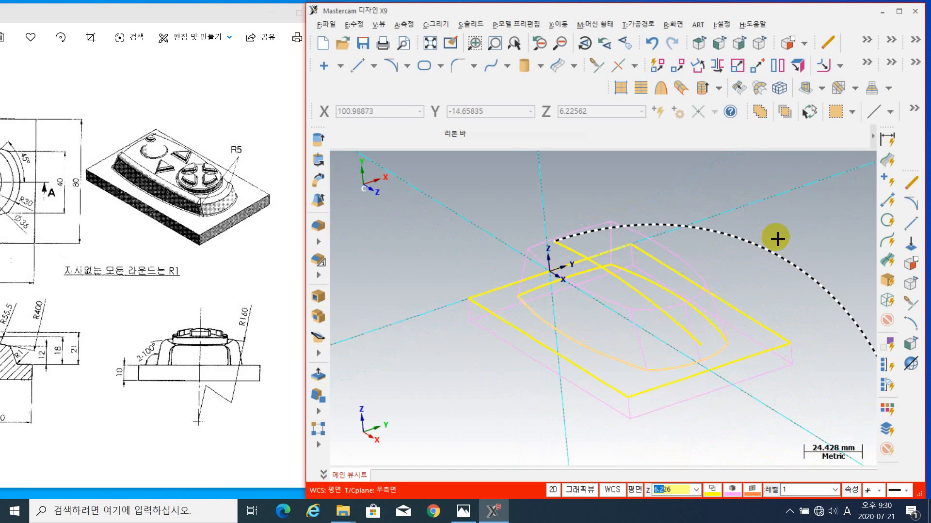
click(581, 231)
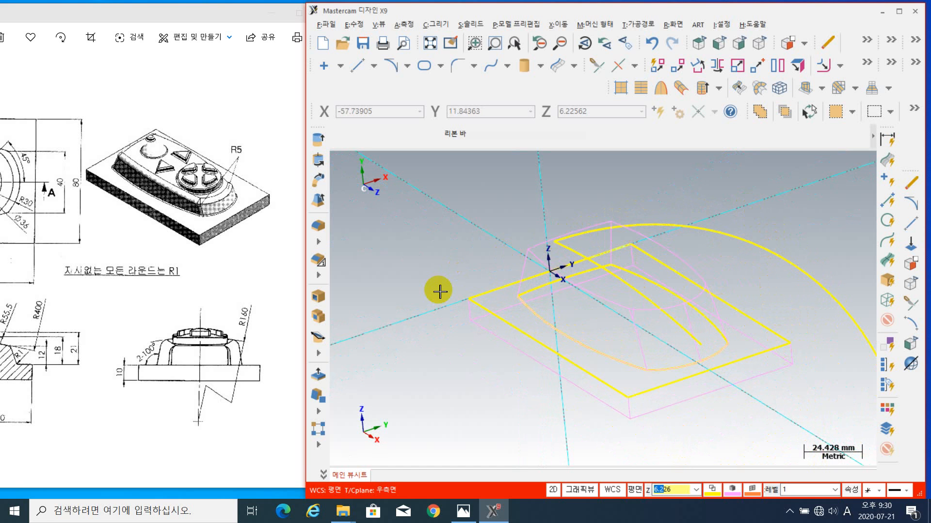
click(596, 65)
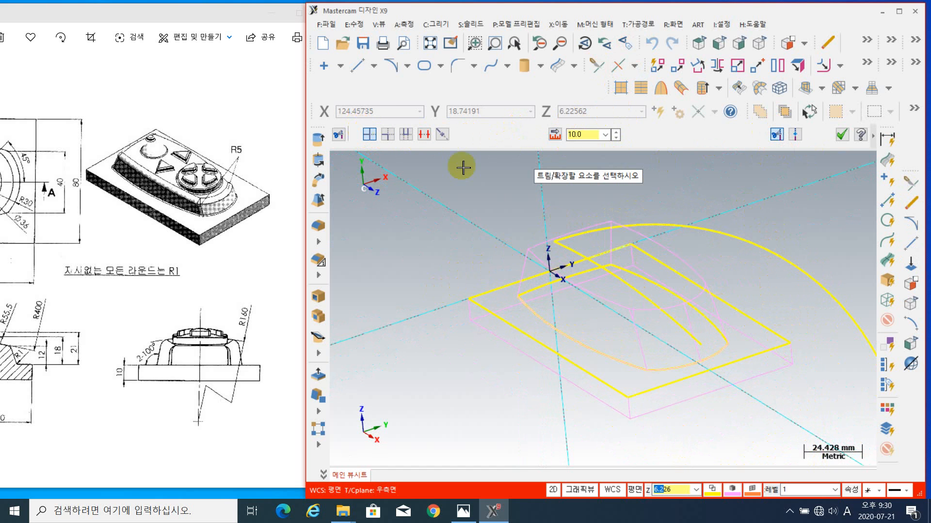
click(582, 240)
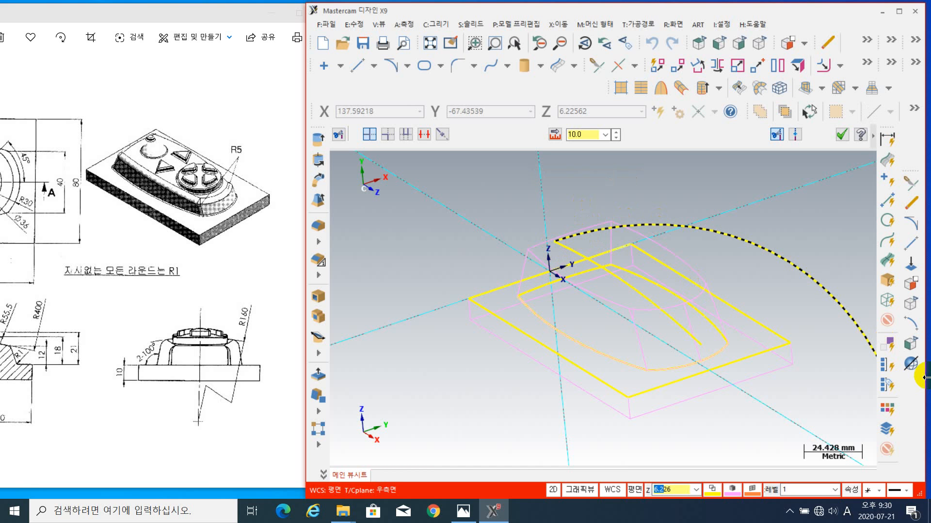
click(779, 349)
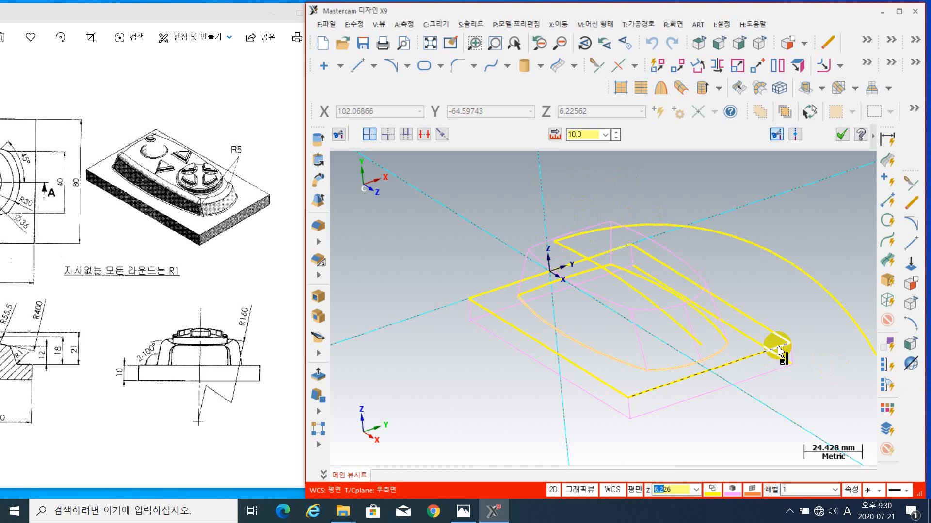
click(779, 349)
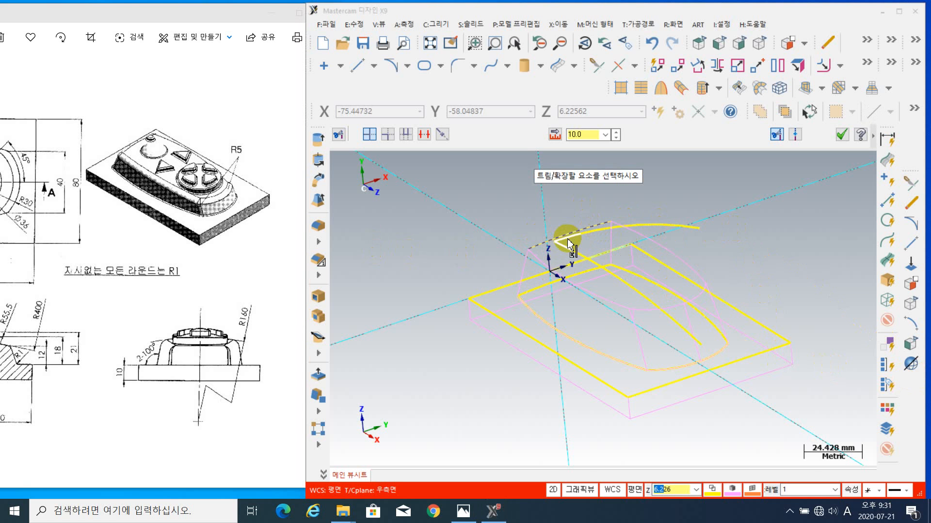
- Extend the R160 arc from the R400 arc's end to a point beyond the base block's opposite side
scroll(563, 243, up, 2)
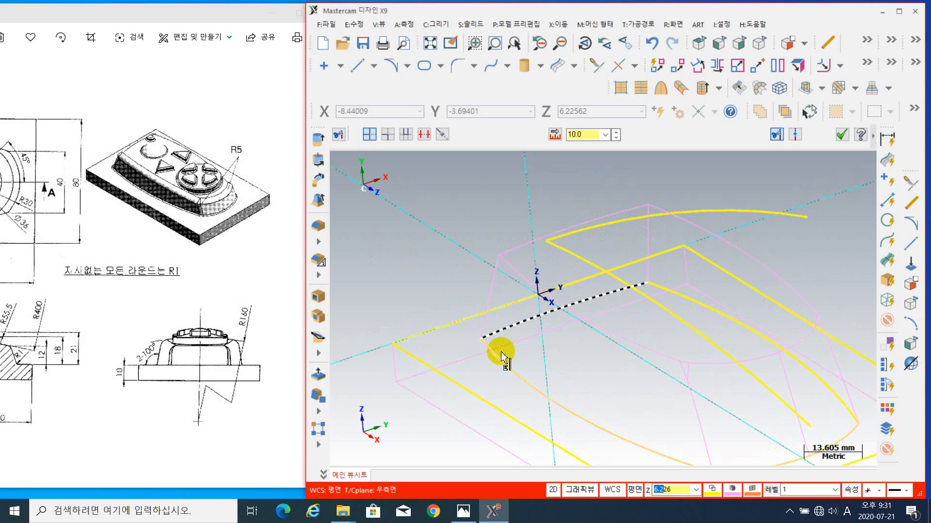
click(418, 336)
scroll(502, 345, down, 3)
middle_drag(538, 309, 549, 252)
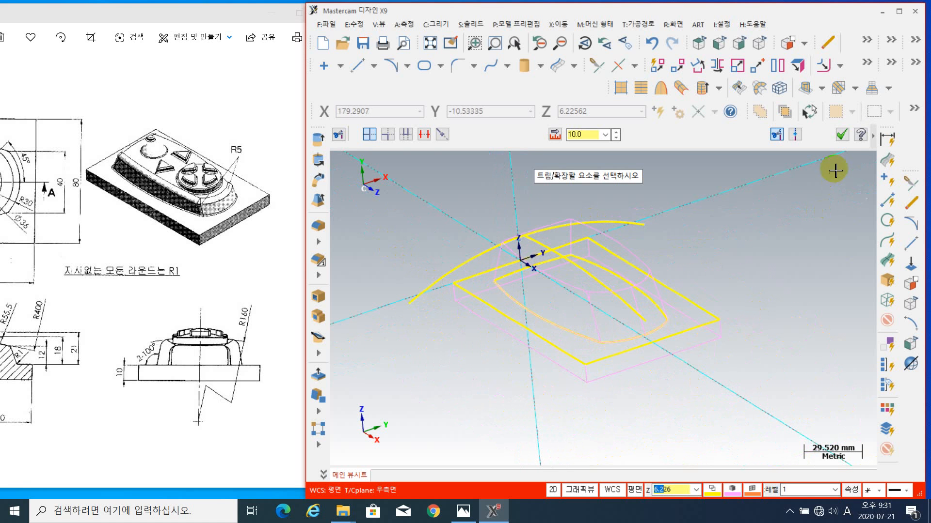
click(841, 134)
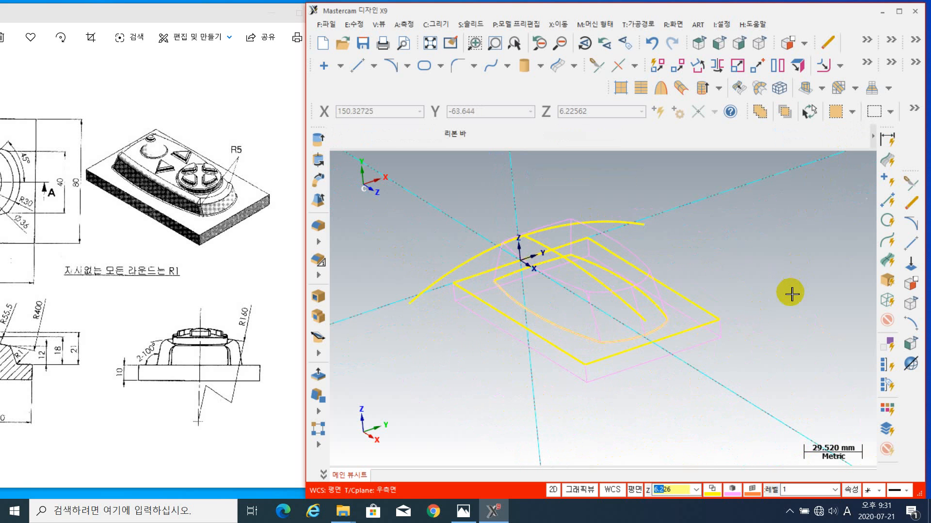
mouse_move(736, 315)
middle_down()
mouse_move(781, 295)
mouse_move(792, 270)
mouse_move(758, 321)
mouse_move(792, 307)
mouse_move(783, 316)
middle_up()
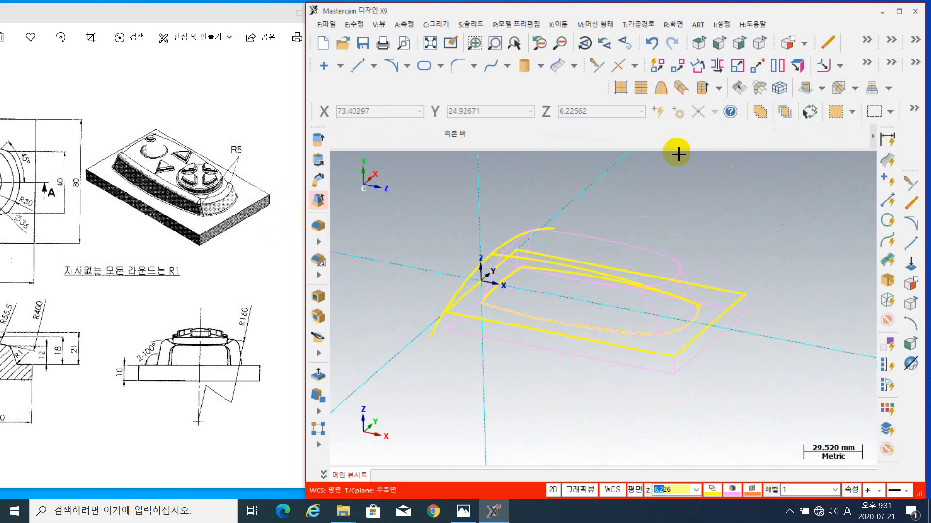
- Create a swept surface with the R160 arc as the cross-section and the R400 arc as the path, using Translate mode
click(680, 89)
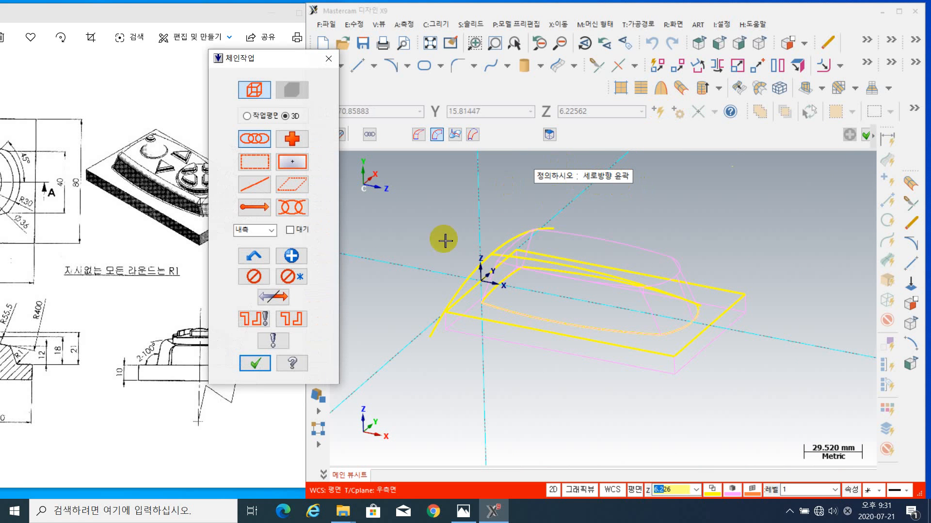
click(429, 339)
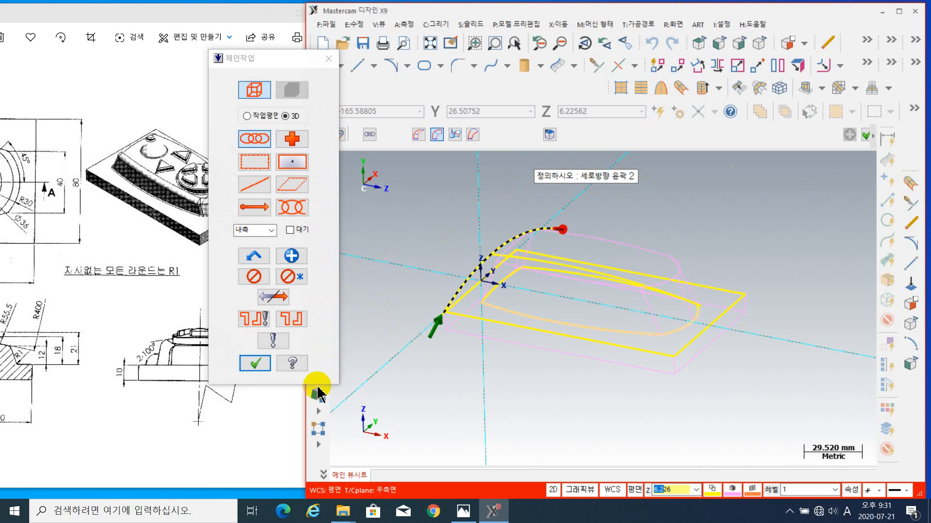
mouse_move(264, 58)
mouse_down()
mouse_move(350, 48)
mouse_move(368, 35)
mouse_up()
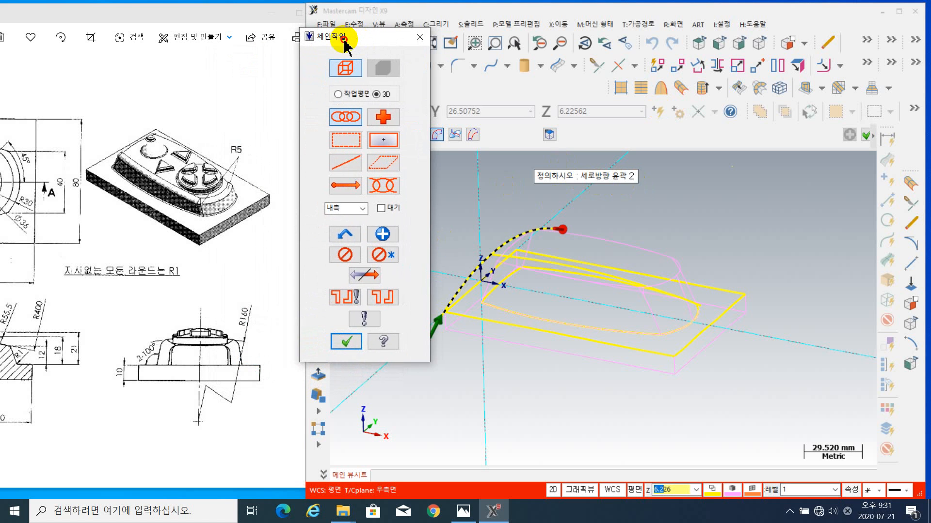
click(336, 345)
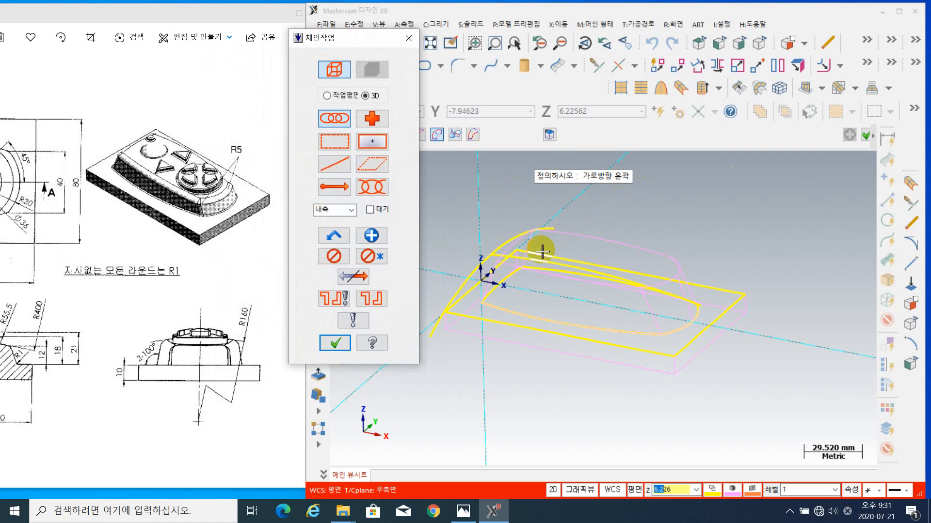
click(514, 259)
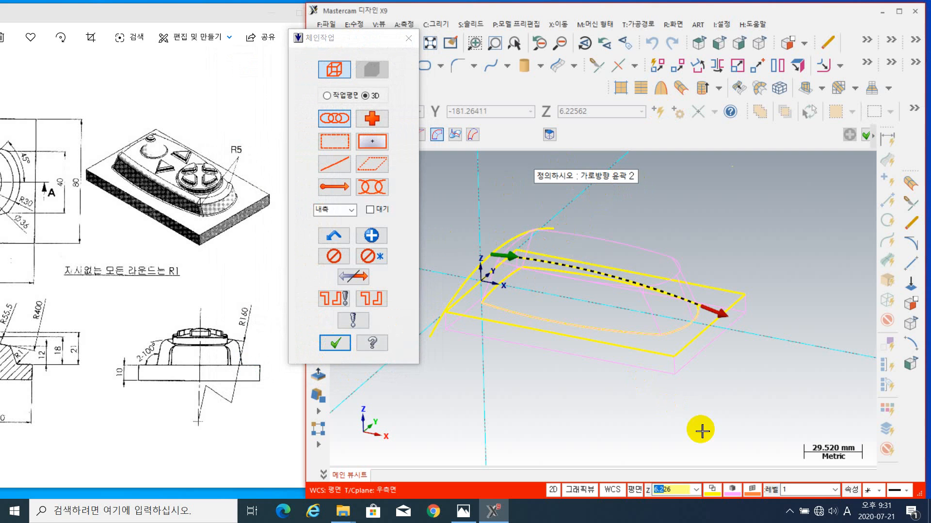
click(339, 344)
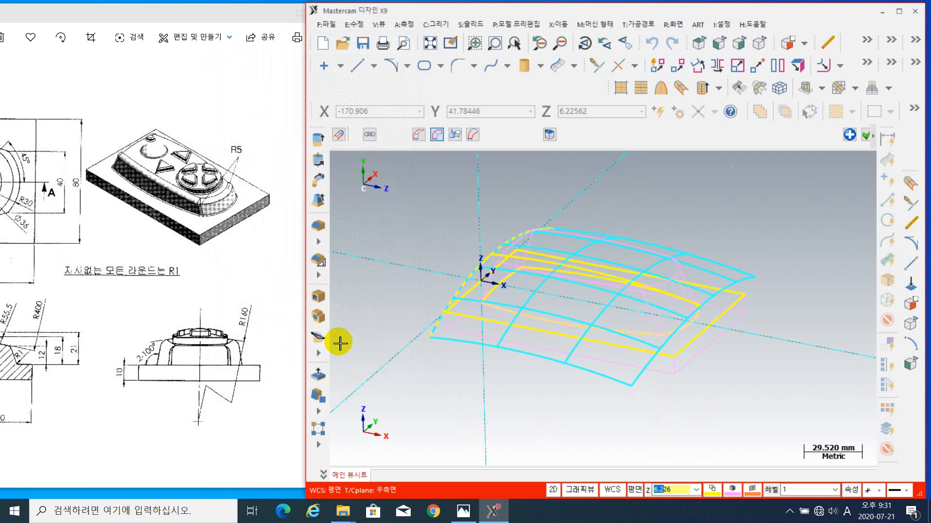
click(418, 136)
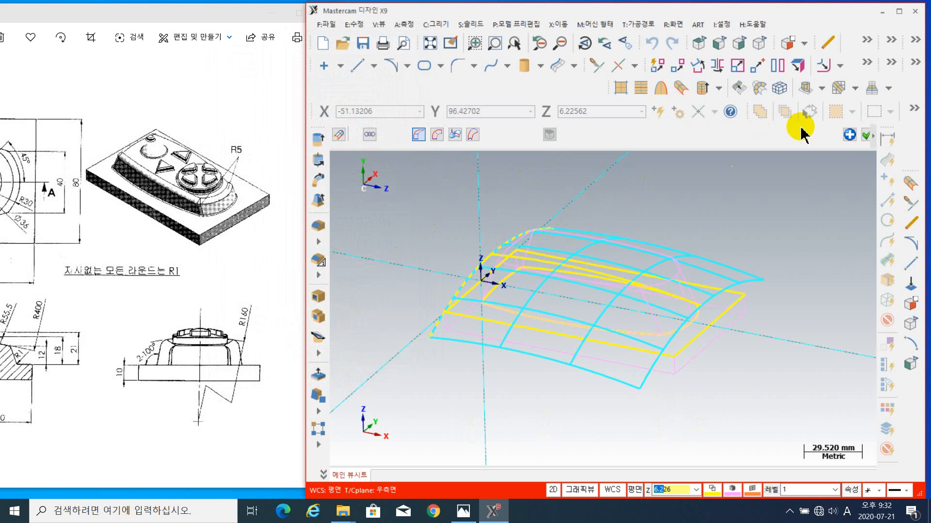
click(866, 136)
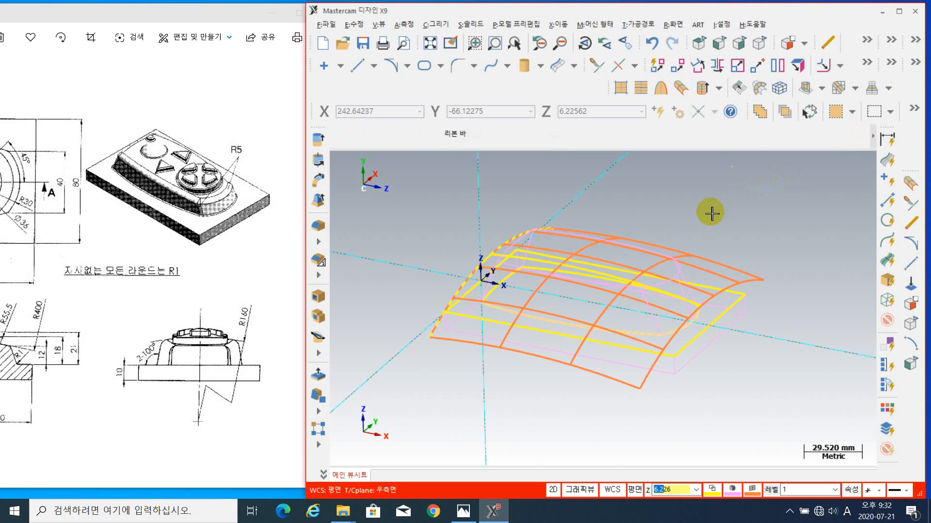
- Display the model shaded and examine how the swept surface passes through the boss from the side and above
key(alt+s)
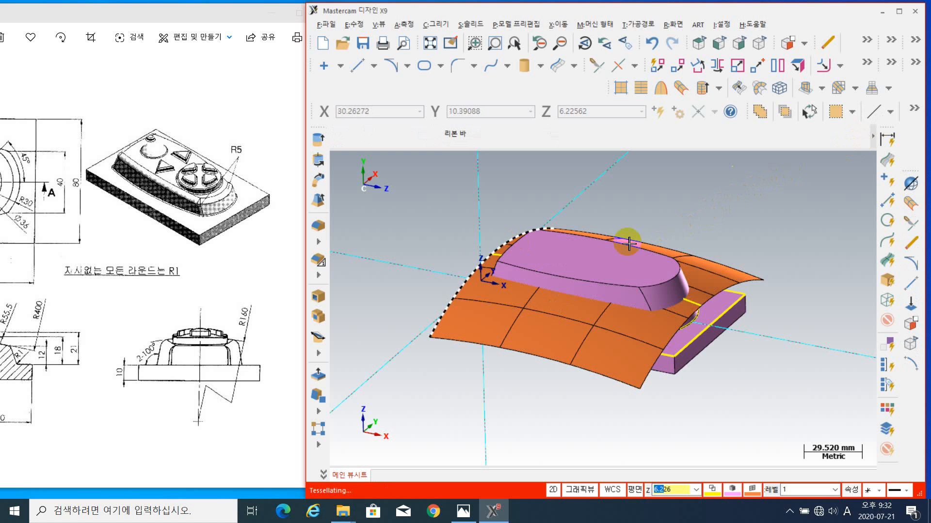
mouse_move(536, 343)
middle_down()
mouse_move(538, 298)
mouse_move(536, 329)
middle_up()
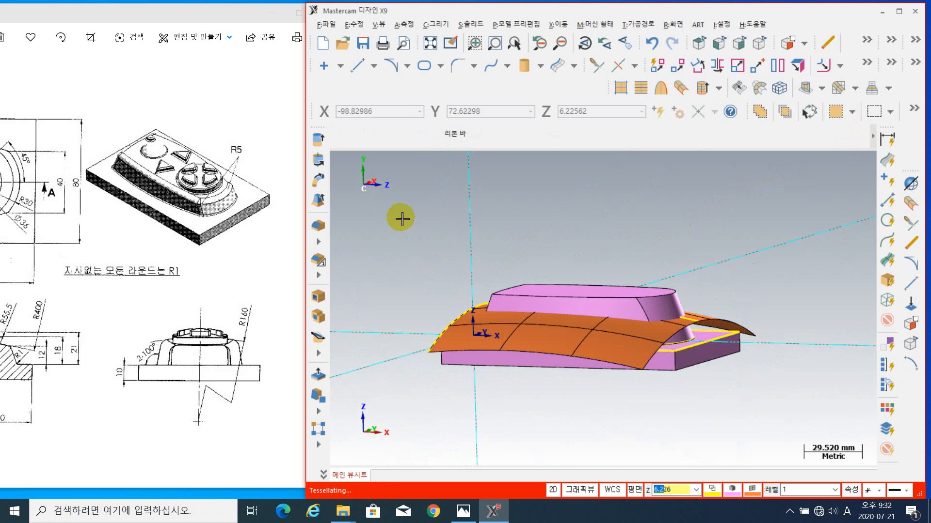
mouse_move(399, 214)
middle_down()
mouse_move(473, 228)
mouse_move(499, 206)
mouse_move(568, 244)
mouse_move(566, 235)
mouse_move(557, 239)
middle_up()
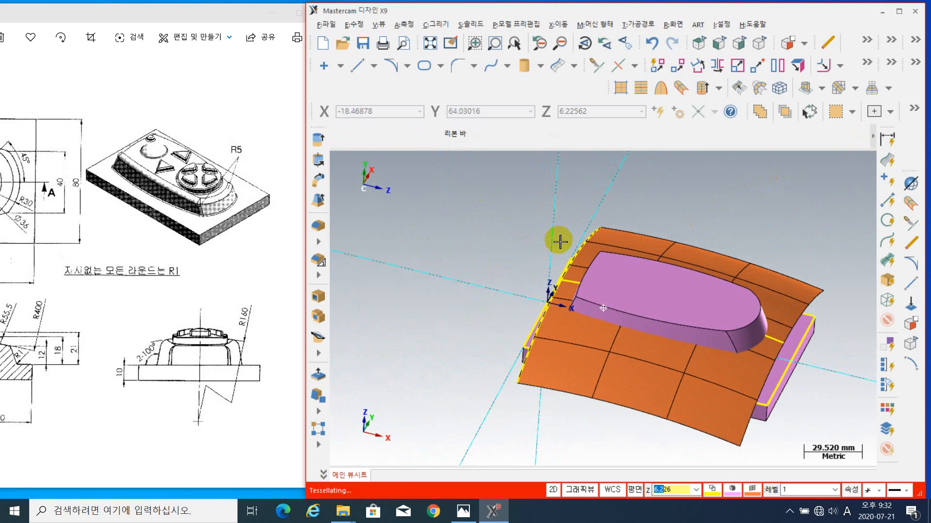
- Move the drawing image's window so its plan view and section A-A show beside the model
click(199, 12)
mouse_move(196, 15)
mouse_down()
mouse_move(440, 10)
mouse_move(364, 7)
mouse_move(391, 19)
mouse_move(402, 19)
mouse_move(401, 10)
mouse_up()
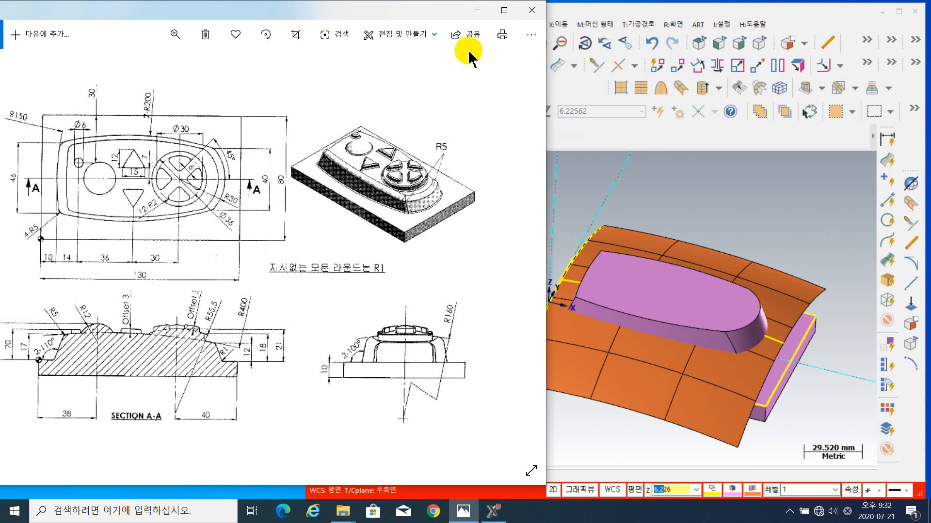
click(756, 256)
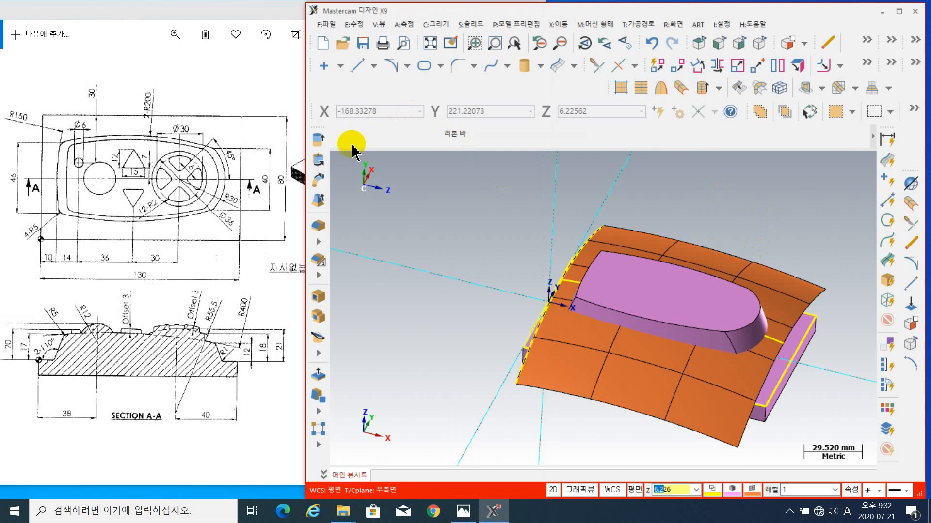
- Trim the solid body to the swept surface, reversing the trim direction so the part above the surface is removed
click(319, 354)
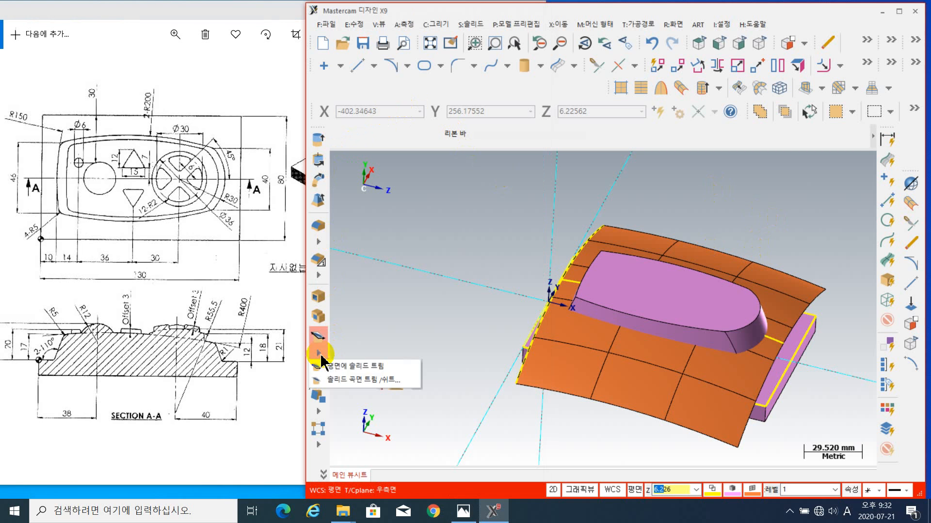
click(361, 381)
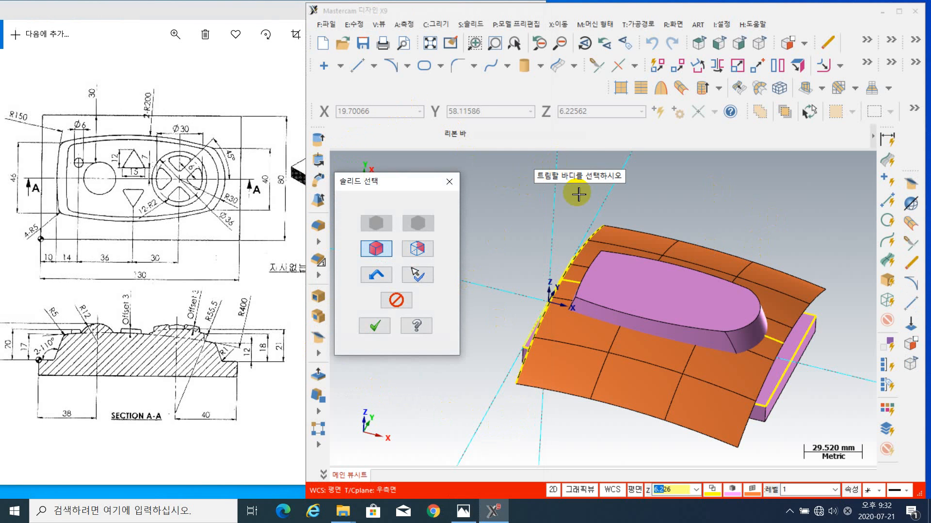
click(647, 297)
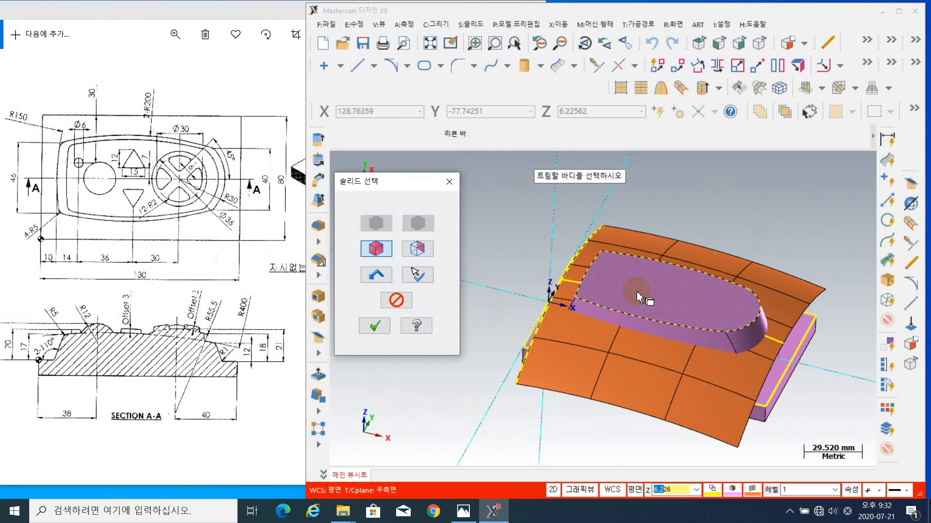
click(375, 326)
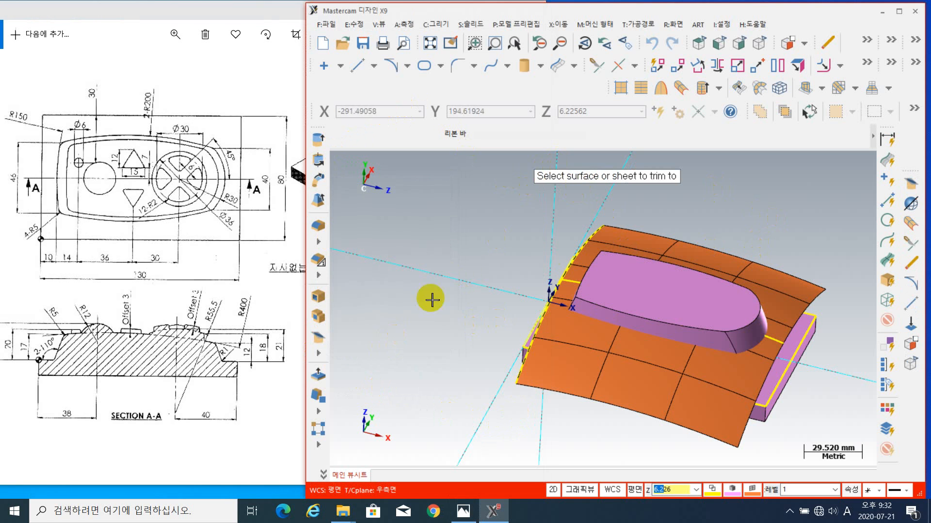
click(619, 366)
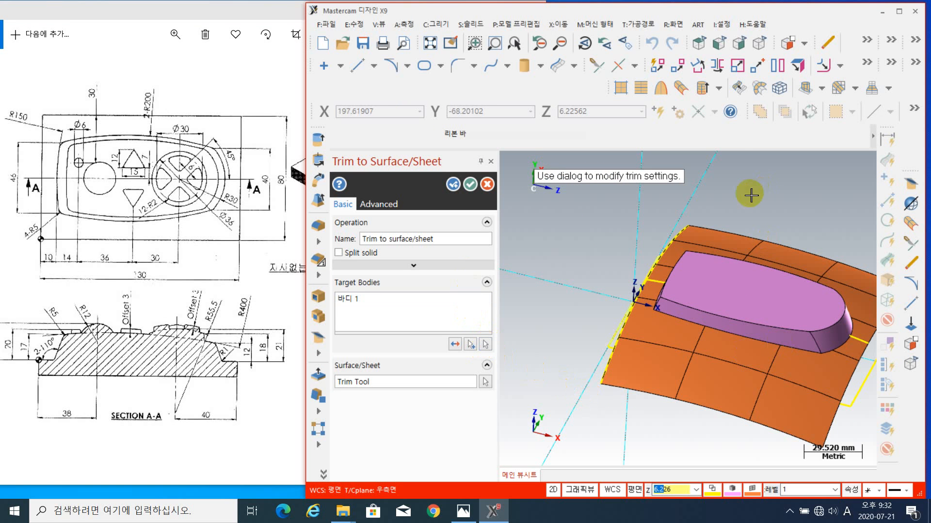
click(455, 344)
middle_drag(696, 329, 654, 317)
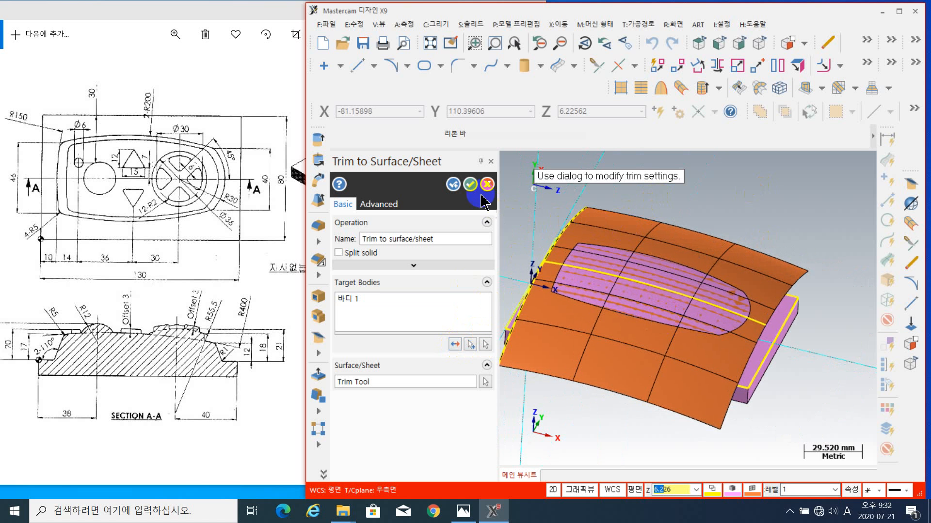
click(470, 184)
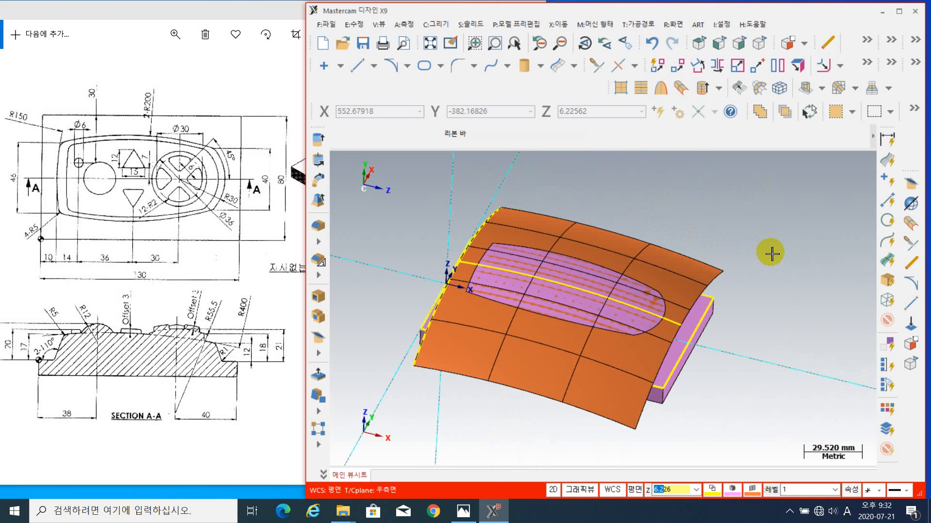
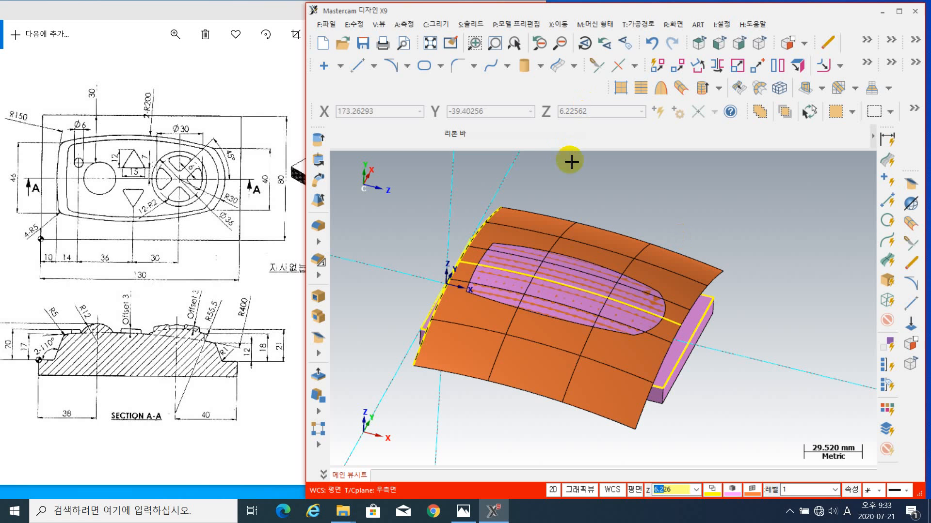
- Offset the swept surface upward by 3.0 mm as a separate surface, keeping the original, and maximize the modelling window
click(602, 239)
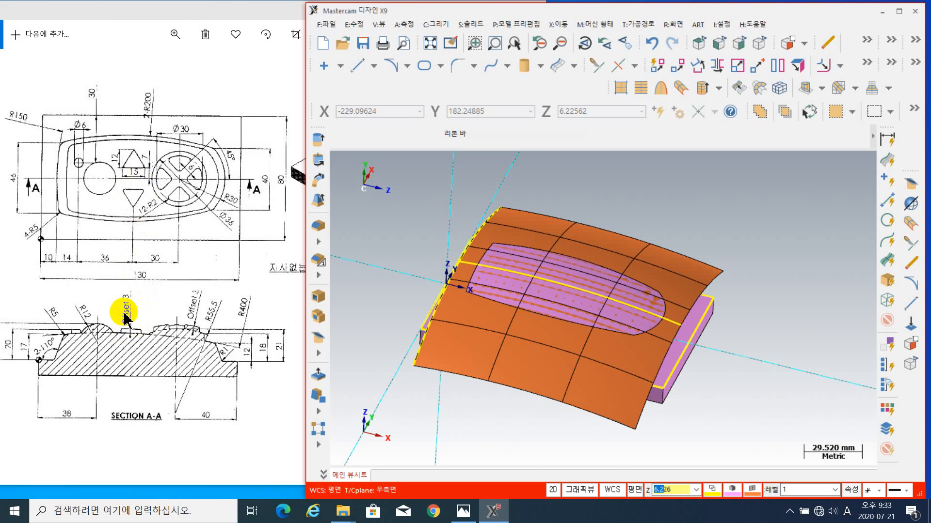
click(480, 309)
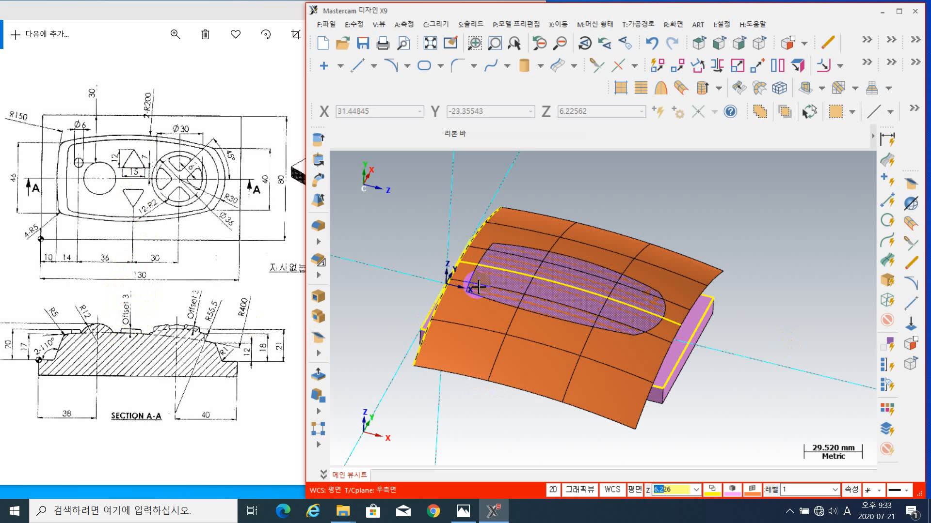
click(739, 88)
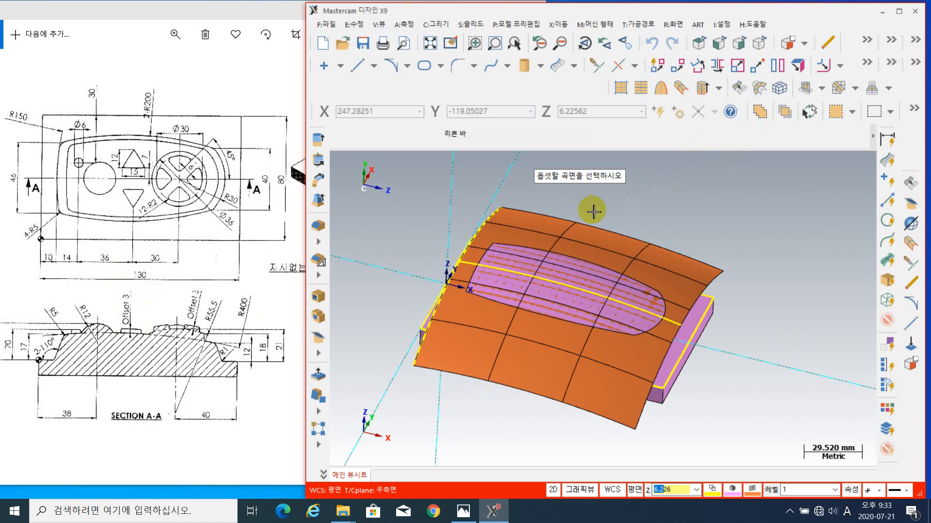
click(562, 382)
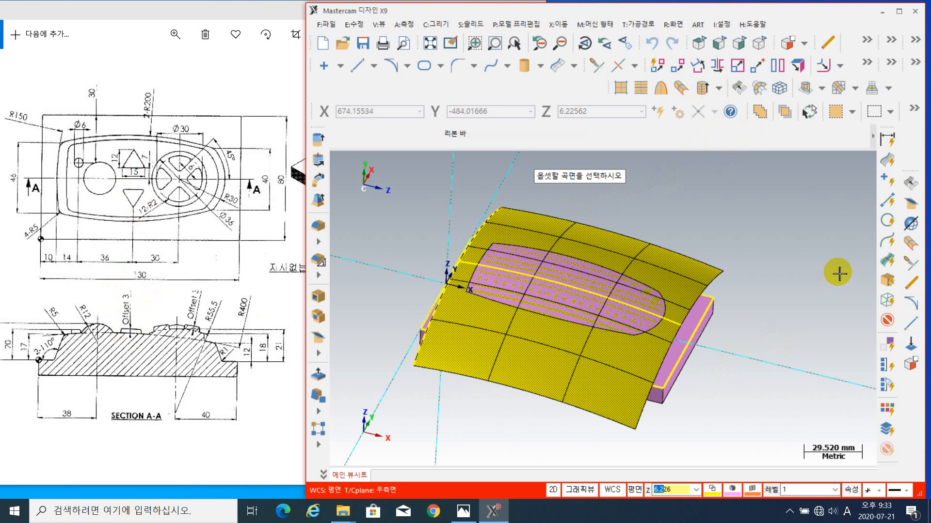
key(Return)
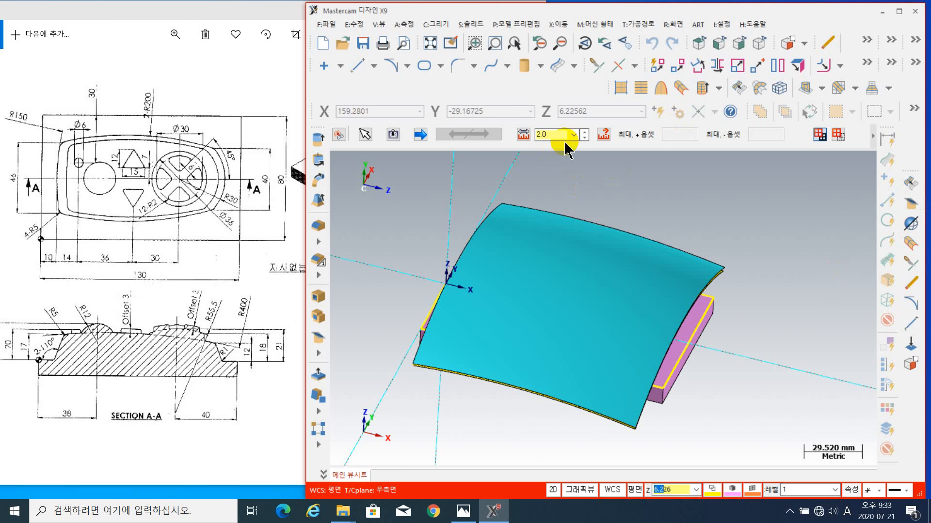
drag(550, 133, 499, 134)
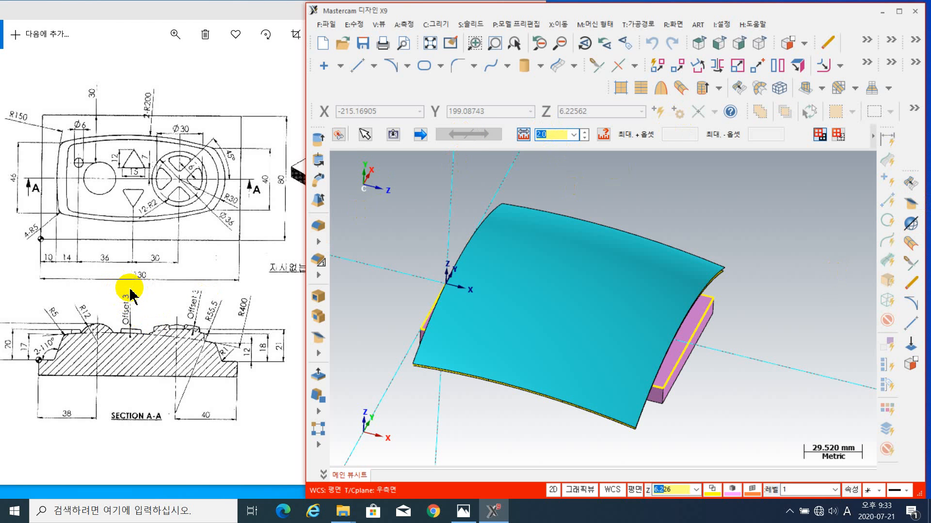
key(Return)
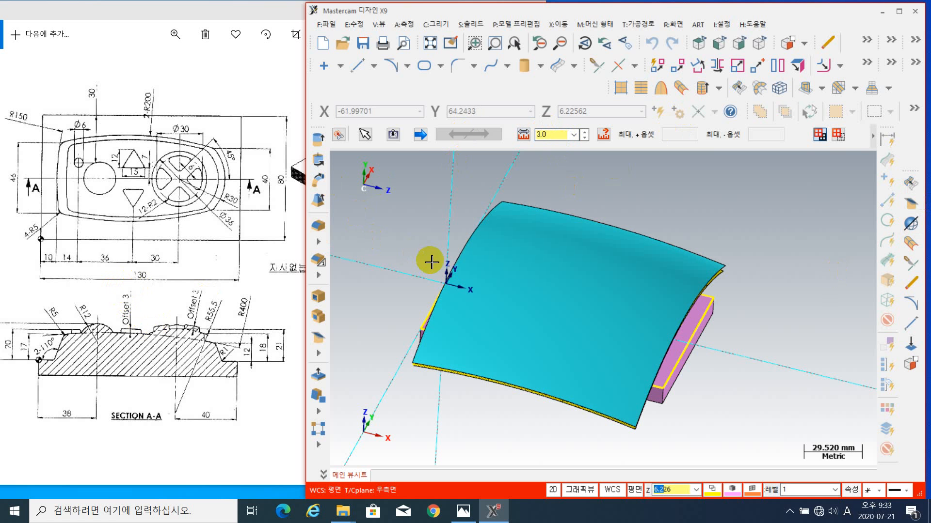
middle_drag(446, 356, 447, 311)
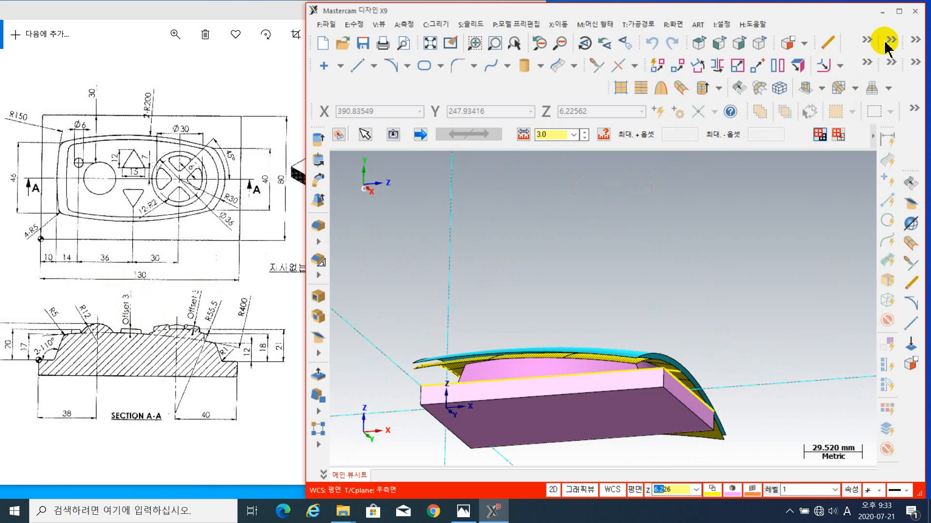
click(897, 14)
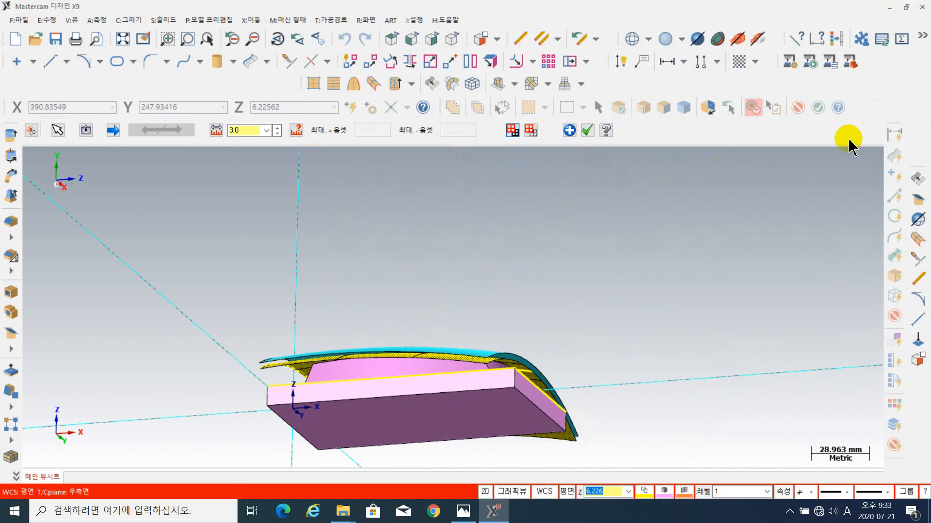
click(588, 134)
middle_drag(590, 324, 685, 275)
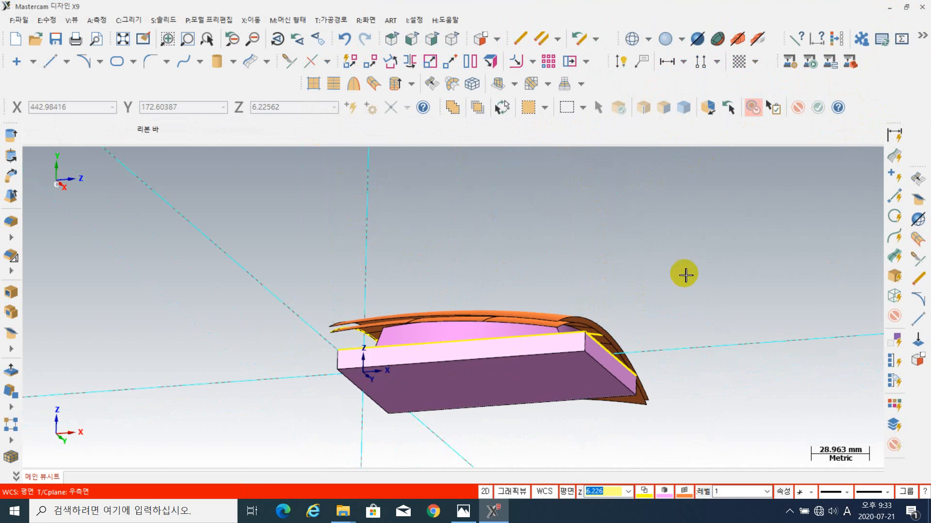
- Blank the original swept surface so that only the upper offset surface stays displayed over the boss
click(383, 319)
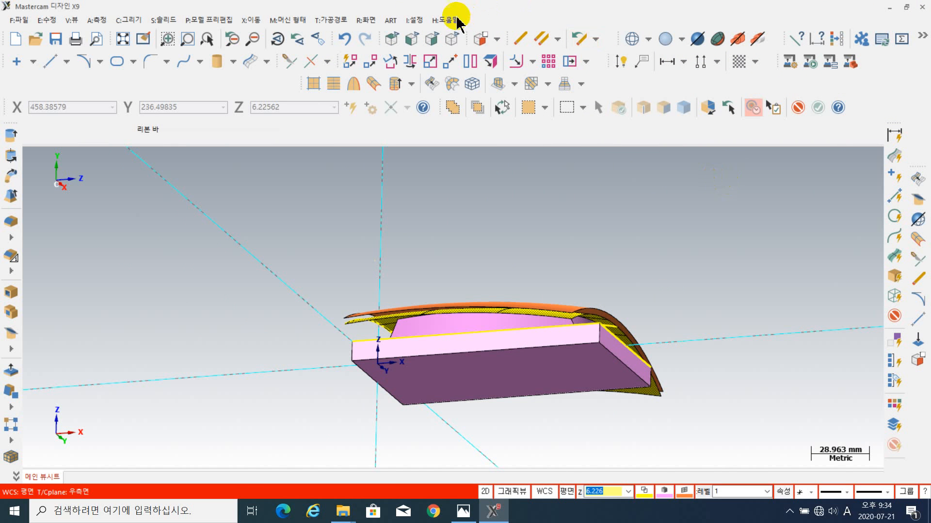
click(370, 21)
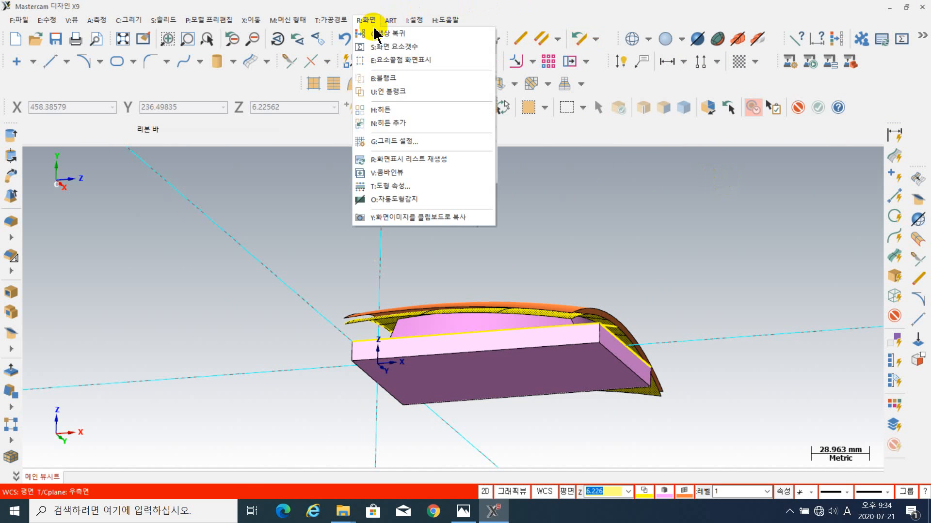
click(404, 84)
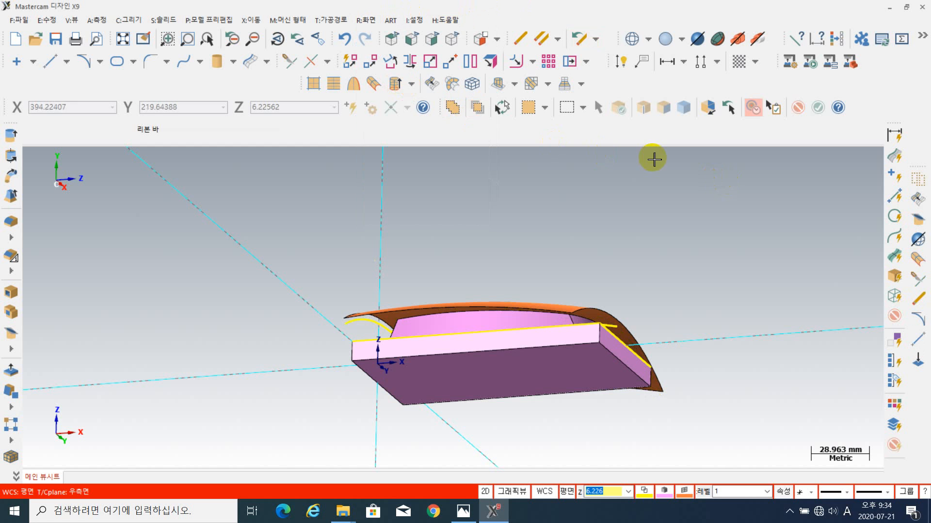
middle_drag(697, 248, 691, 310)
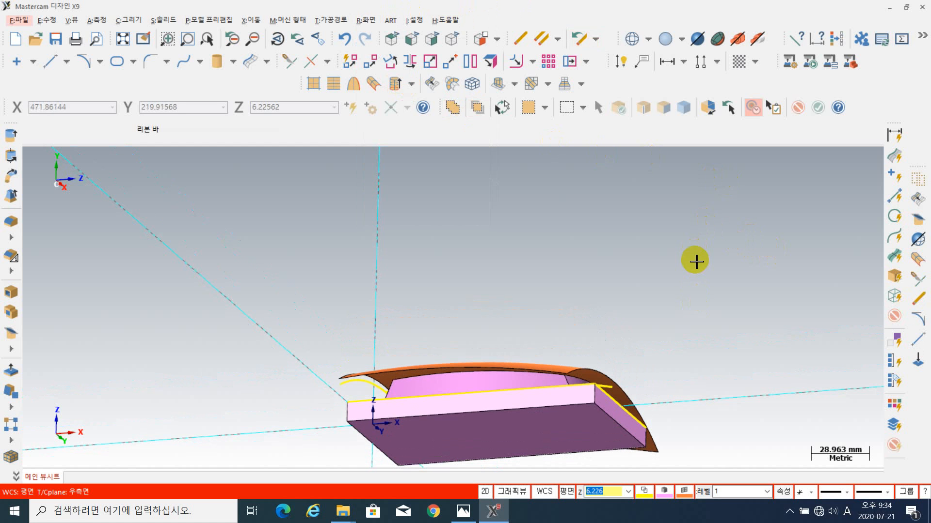
- Show the model in isometric wireframe and shrink the modelling window so the drawing is visible beside it
right_click(649, 221)
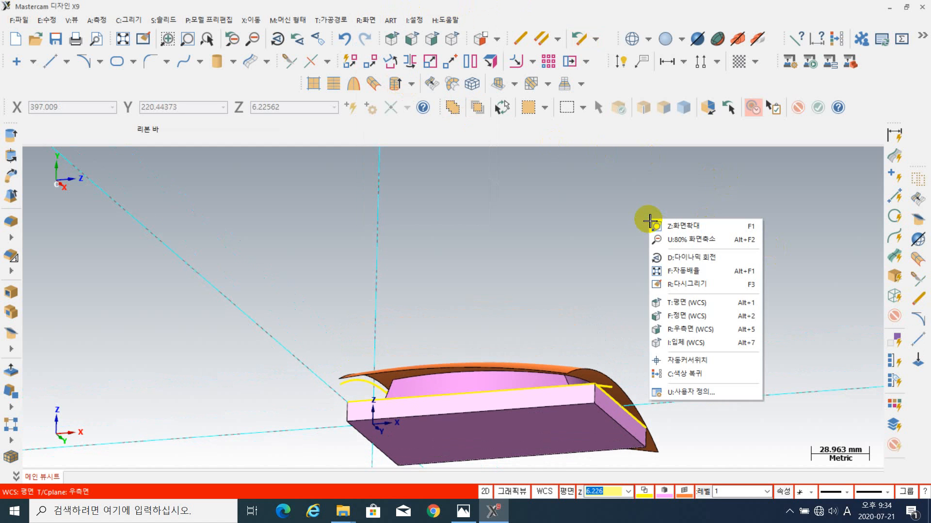
click(686, 342)
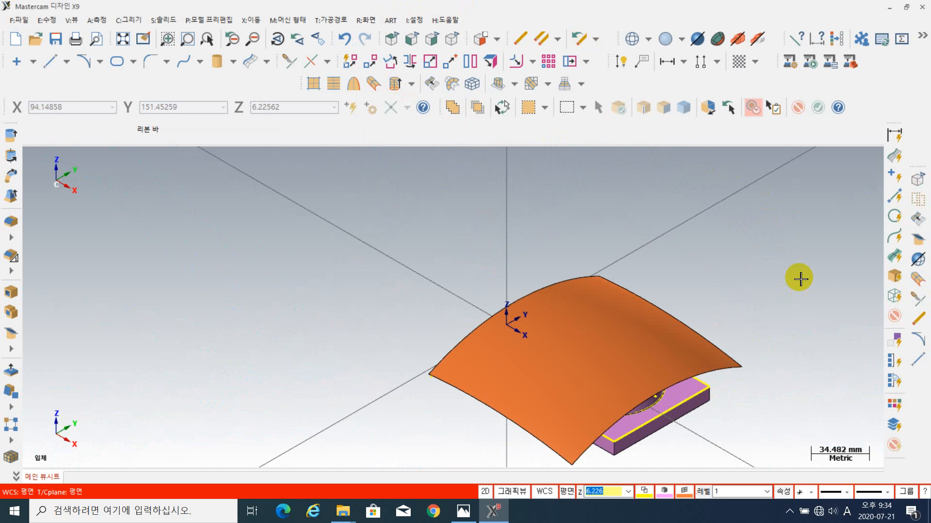
key(alt+s)
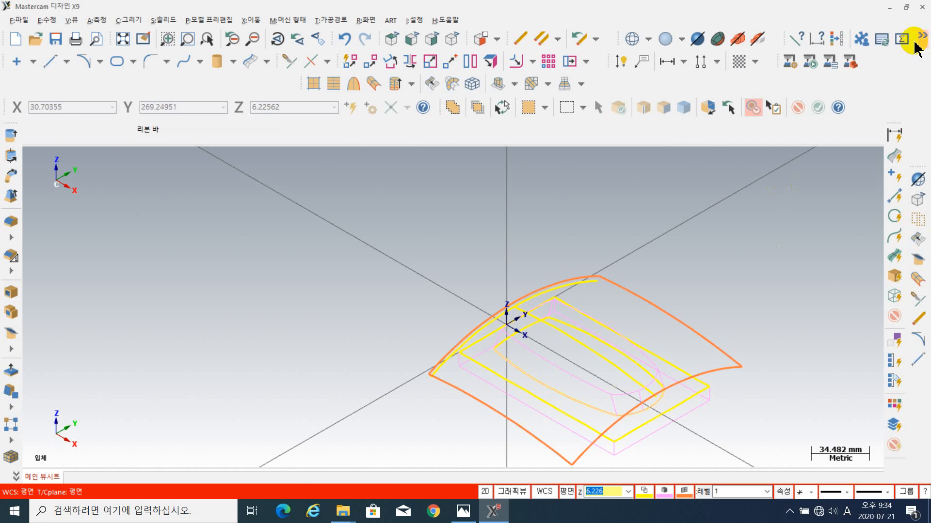
click(906, 6)
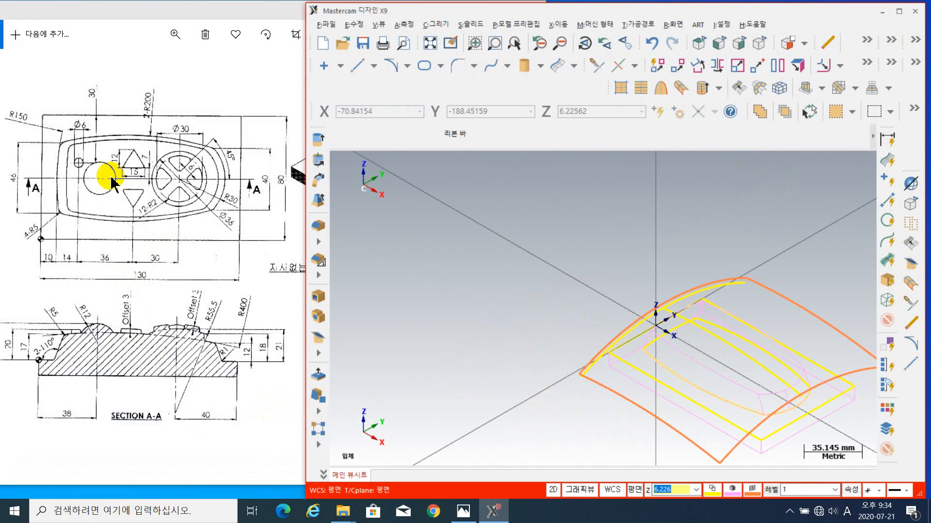
click(702, 290)
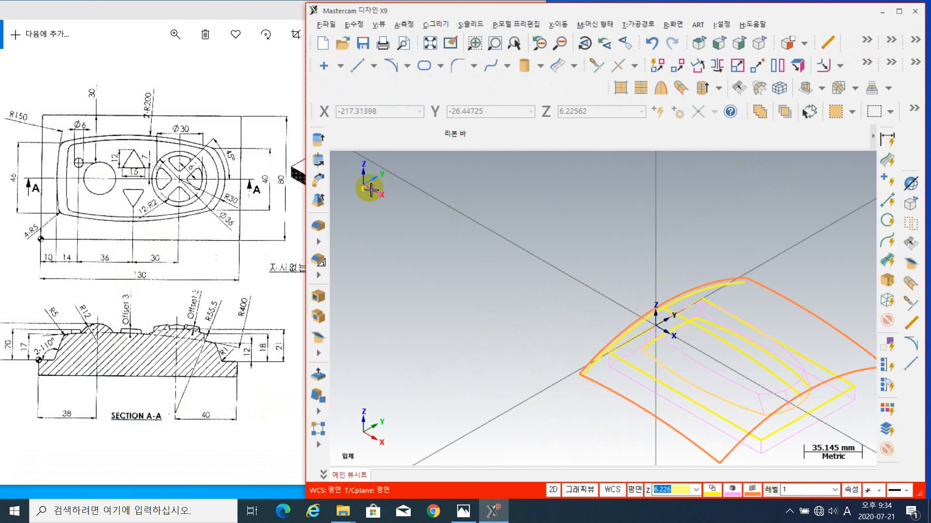
- Set the construction plane to Top with a Z depth of 0.0 and show the model in the top view
click(805, 45)
click(805, 46)
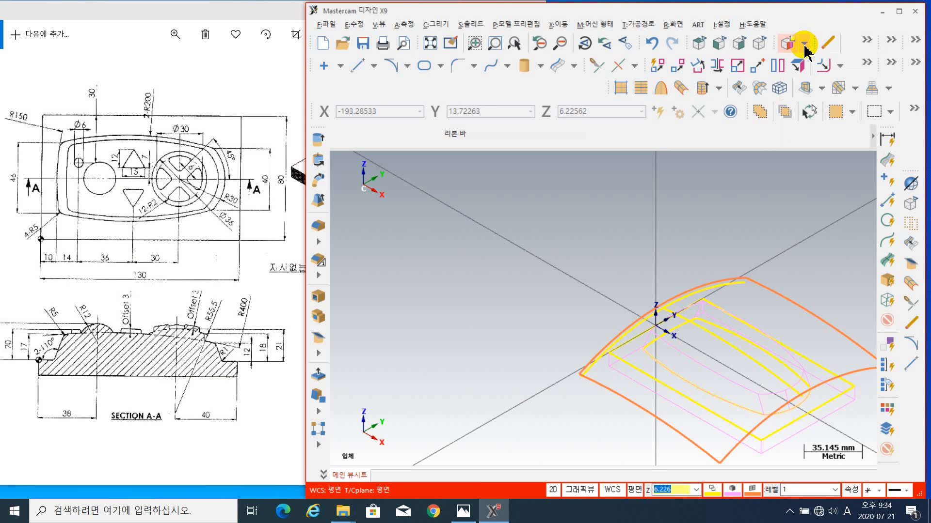
click(804, 46)
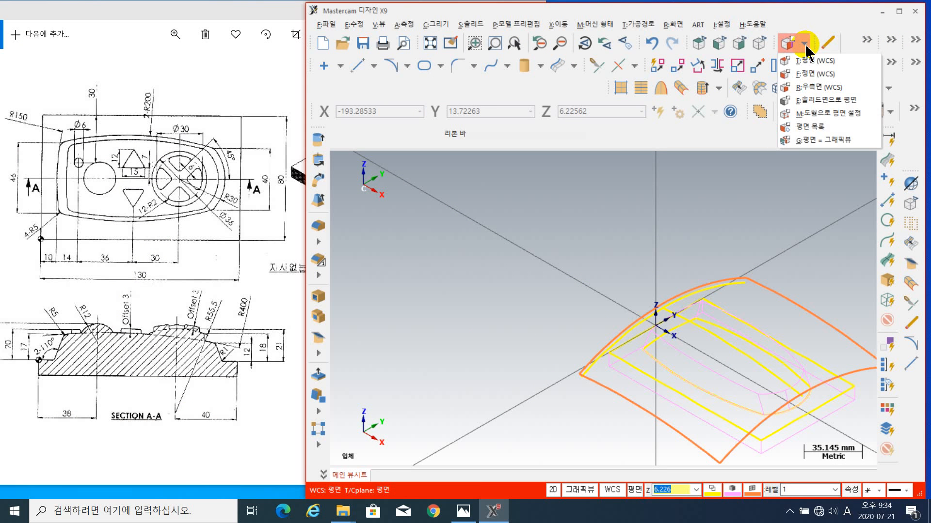
click(821, 65)
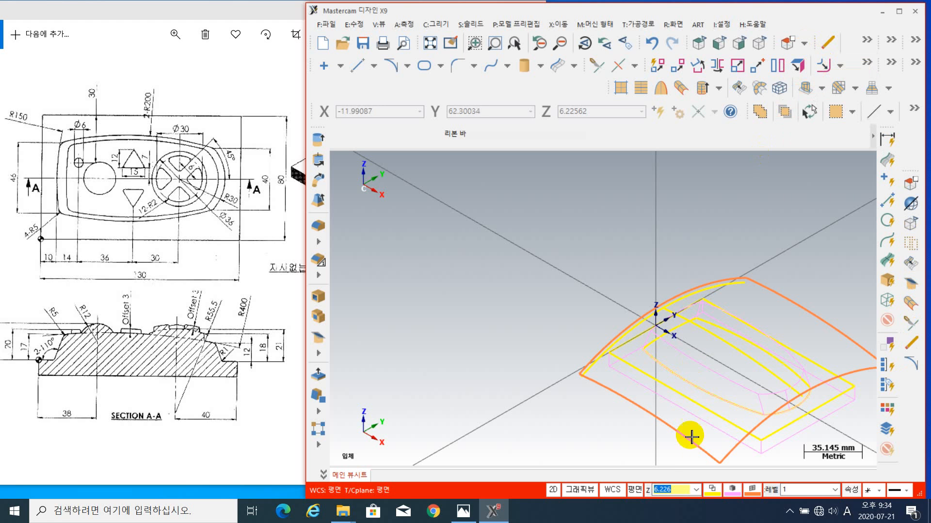
click(698, 503)
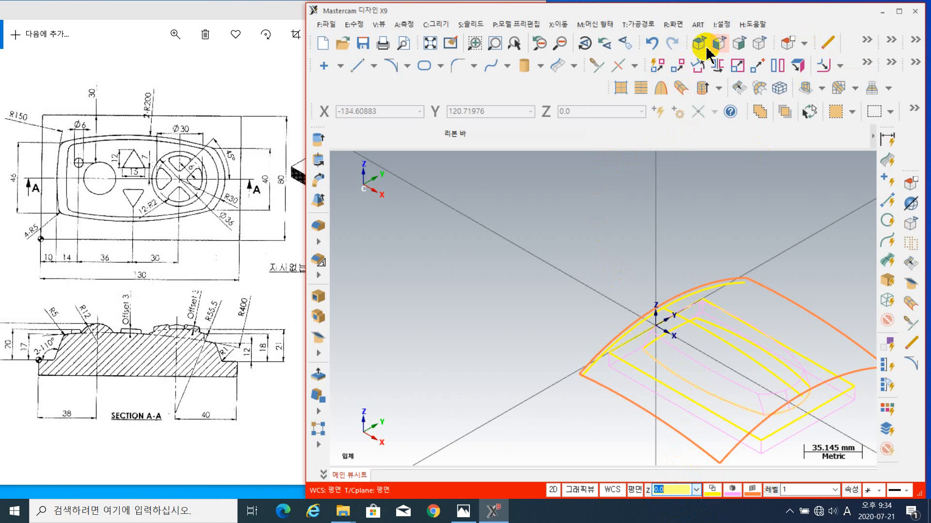
click(698, 43)
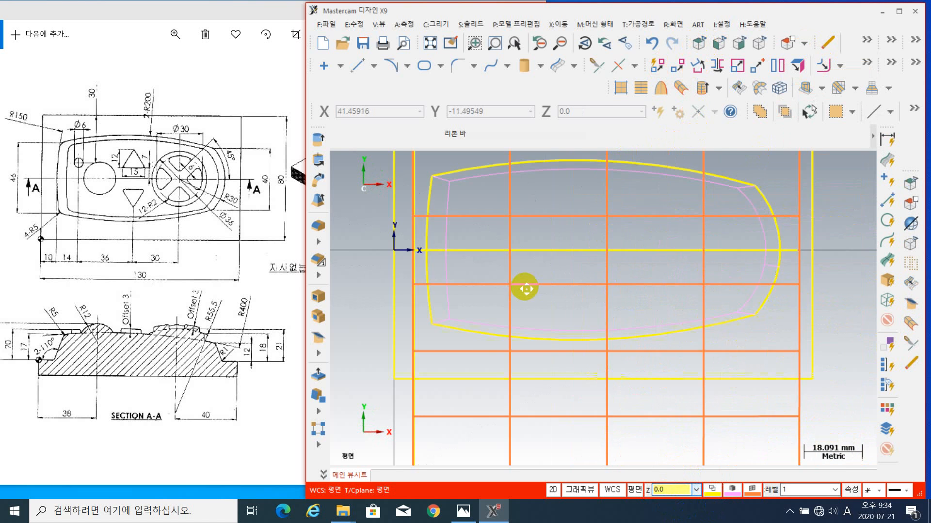
scroll(499, 299, up, 3)
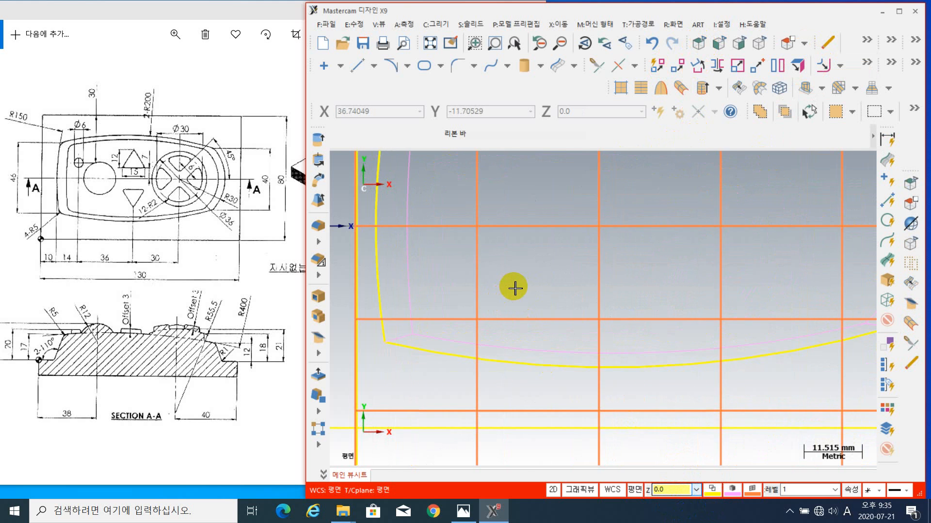
middle_drag(569, 401, 573, 405)
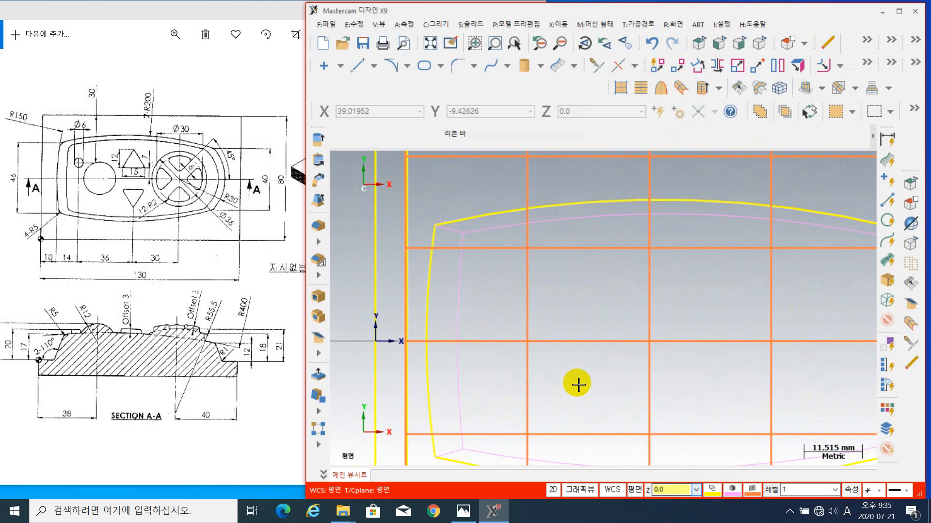
click(713, 490)
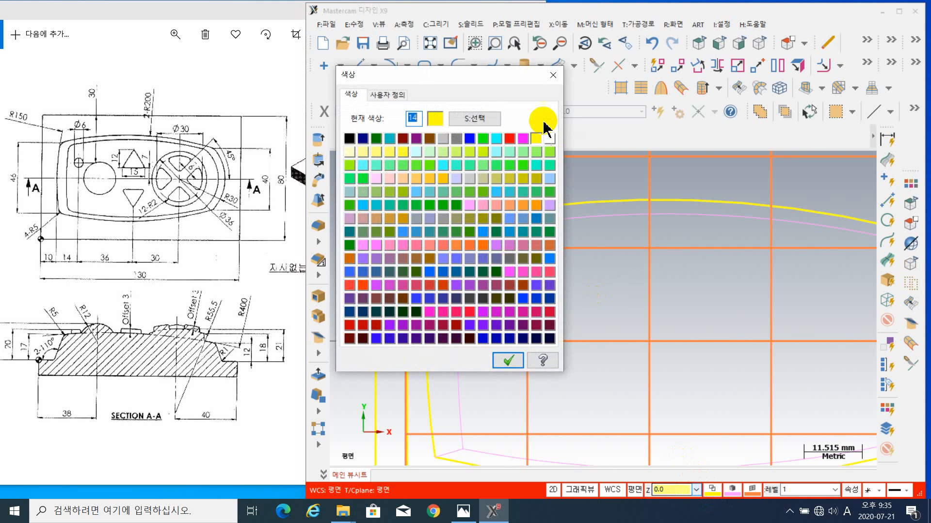
click(549, 75)
middle_drag(601, 331, 603, 281)
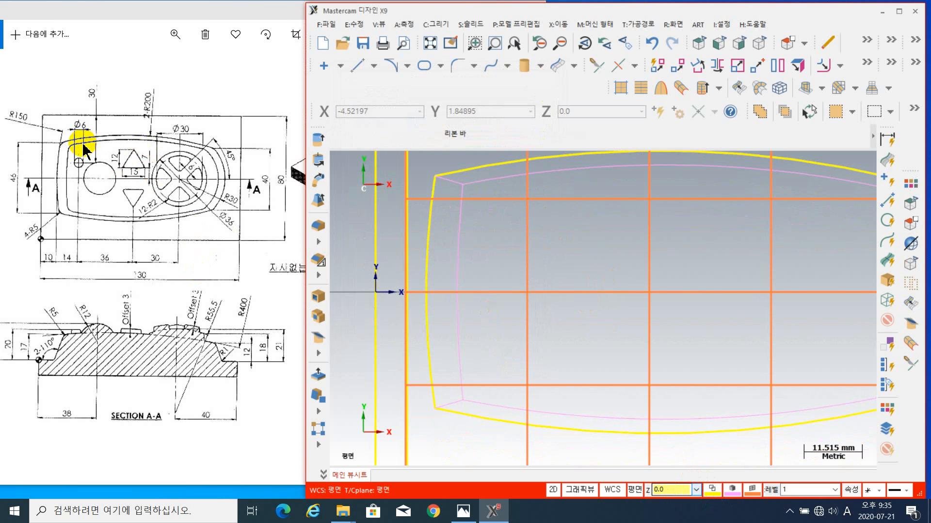
- Enlarge the drawing's plan view to read the triangle and button dimensions, and return to Mastercam
click(136, 175)
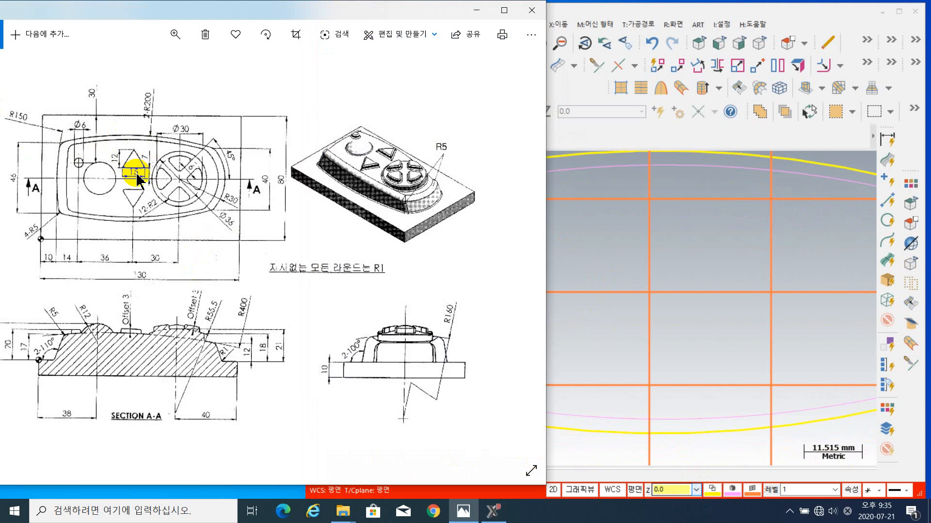
scroll(136, 175, up, 2)
scroll(145, 222, up, 2)
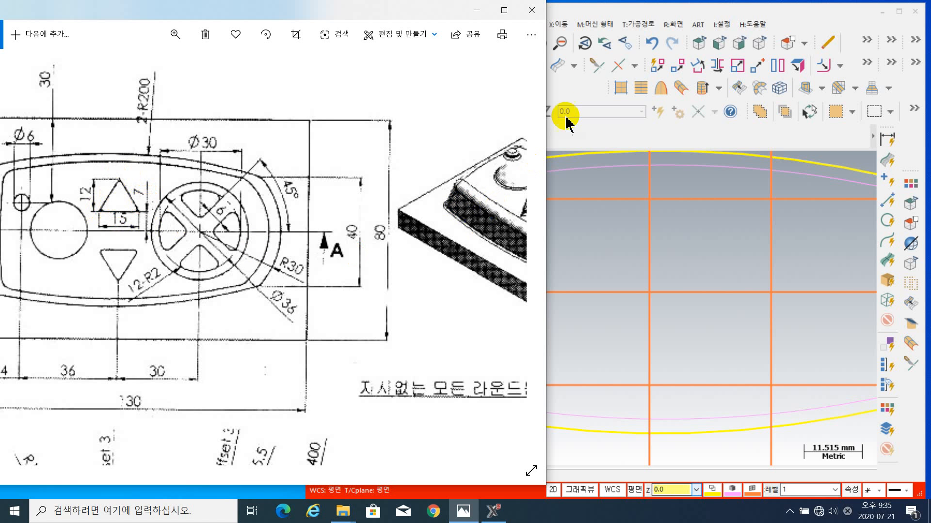
click(624, 10)
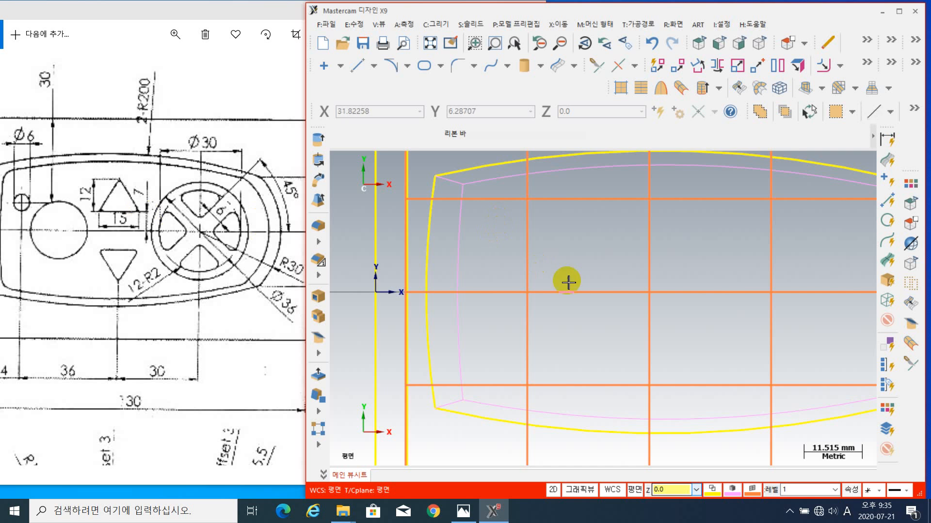
- Draw a rectangle 15.0 mm wide and 12.0 mm high in the empty area beside the part, above the X axis
scroll(595, 292, down, 1)
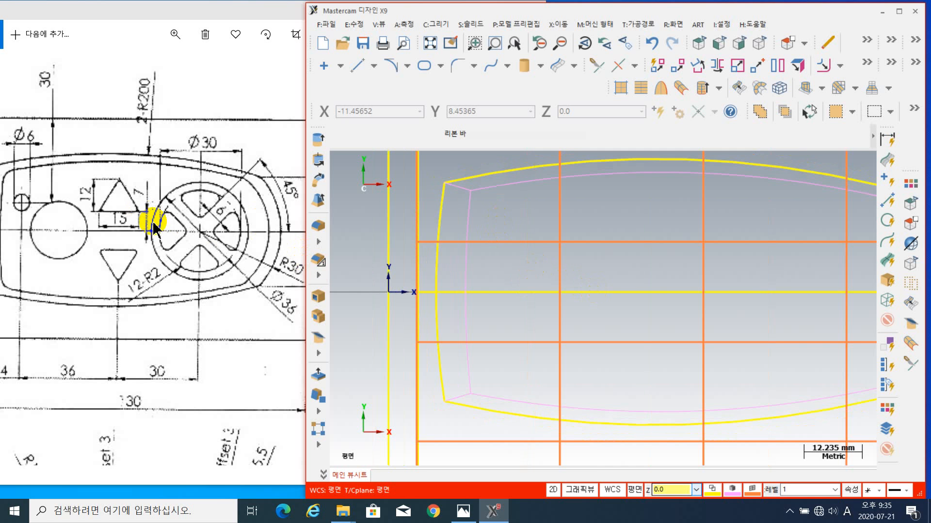
scroll(579, 294, down, 2)
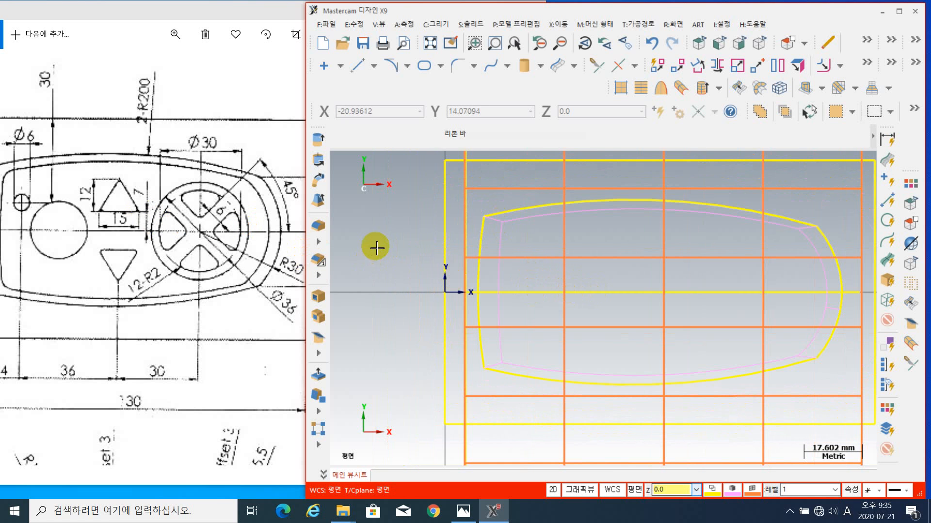
middle_drag(377, 247, 625, 255)
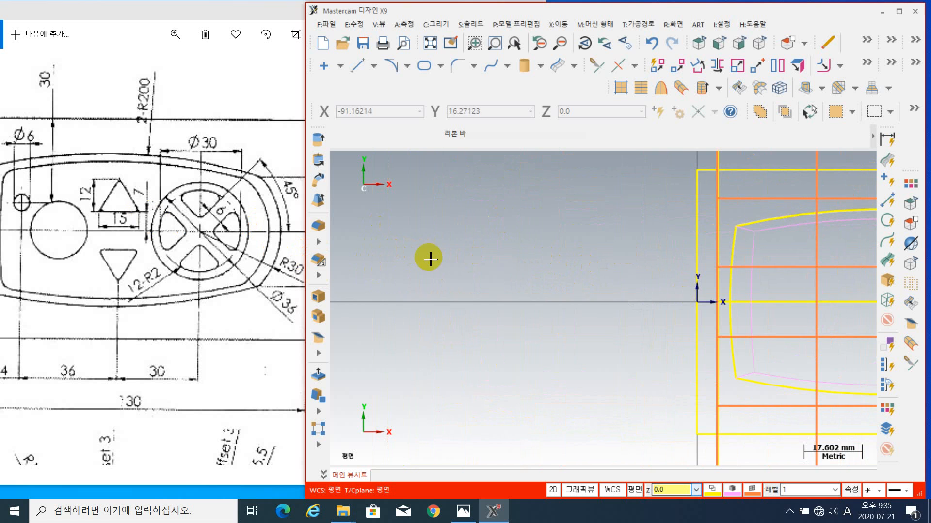
mouse_move(462, 257)
middle_down()
mouse_move(452, 250)
mouse_move(522, 281)
middle_up()
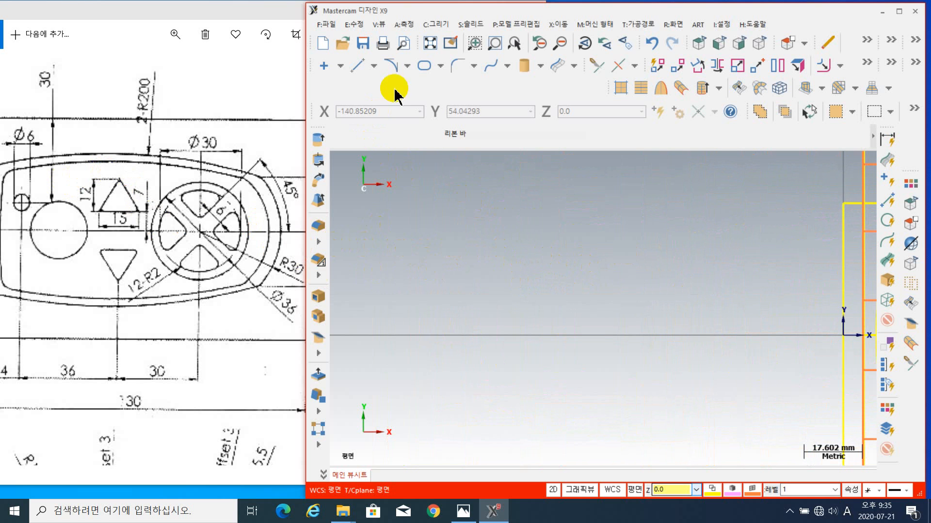
click(440, 67)
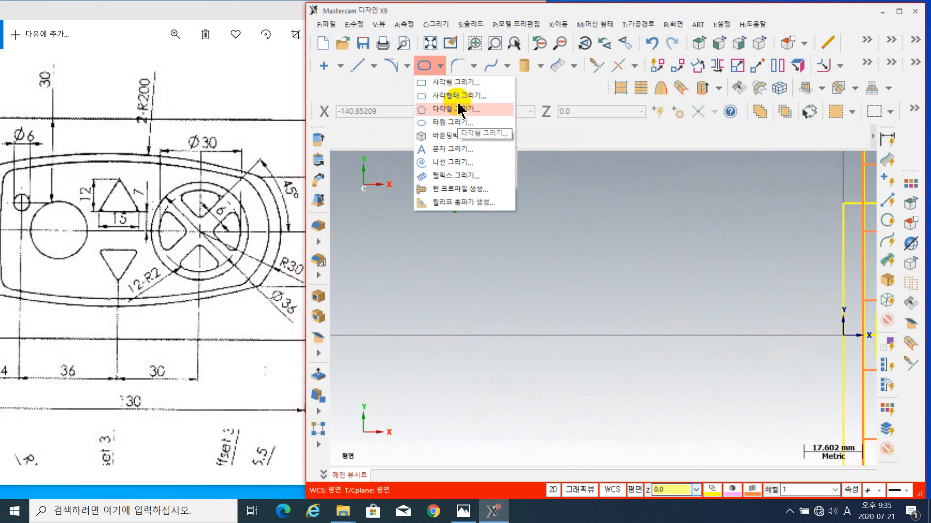
click(452, 83)
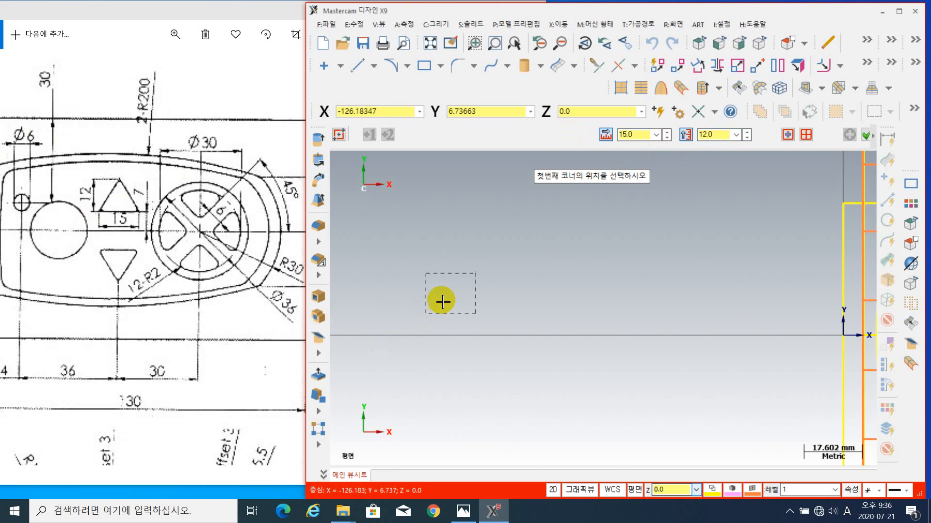
click(582, 260)
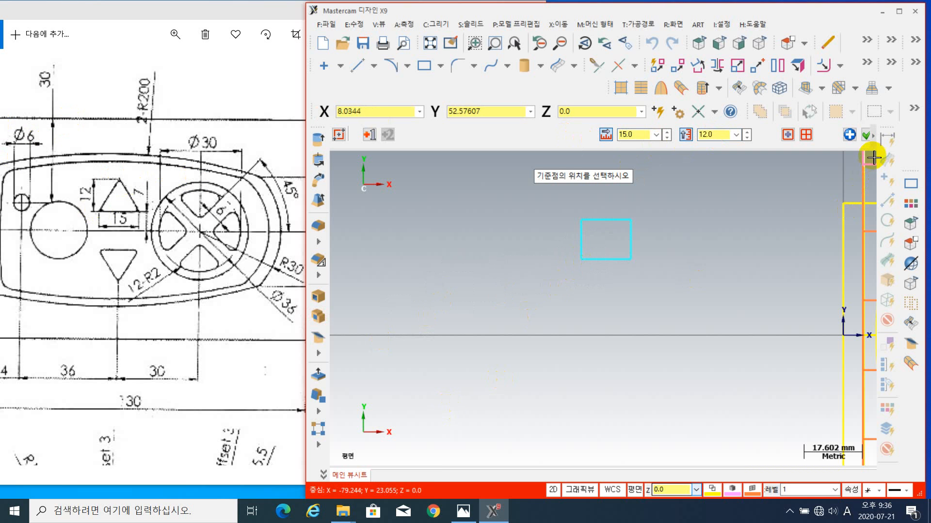
click(866, 135)
- Draw two sloping lines joining the rectangle's lower corners to the midpoint of its upper edge
scroll(634, 291, up, 1)
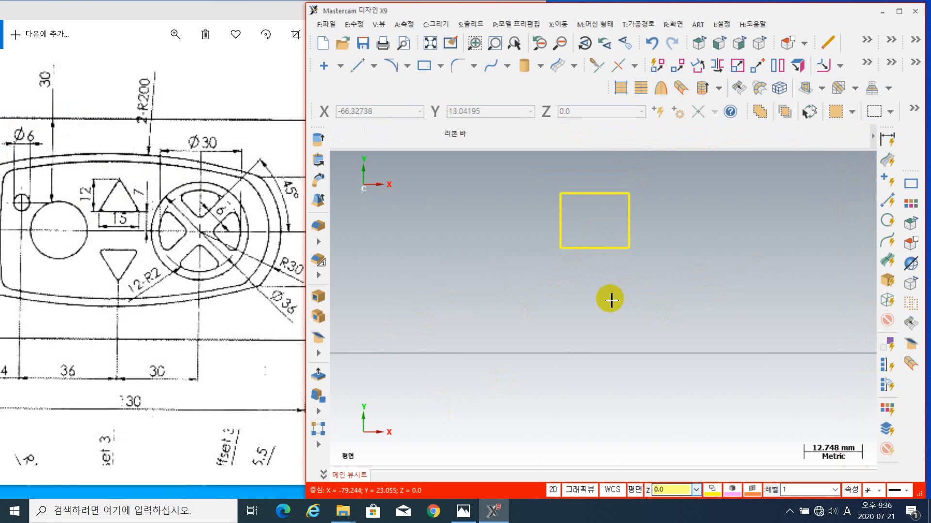
middle_drag(609, 299, 544, 367)
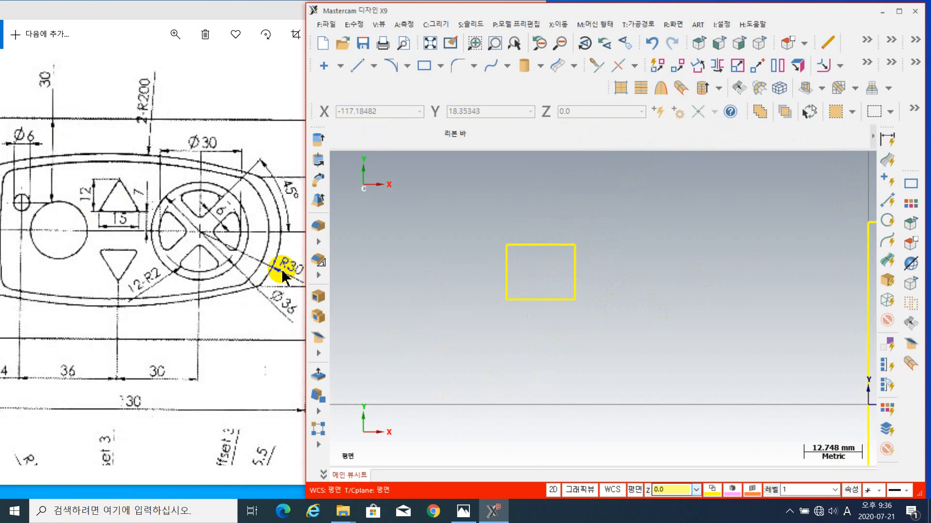
click(357, 66)
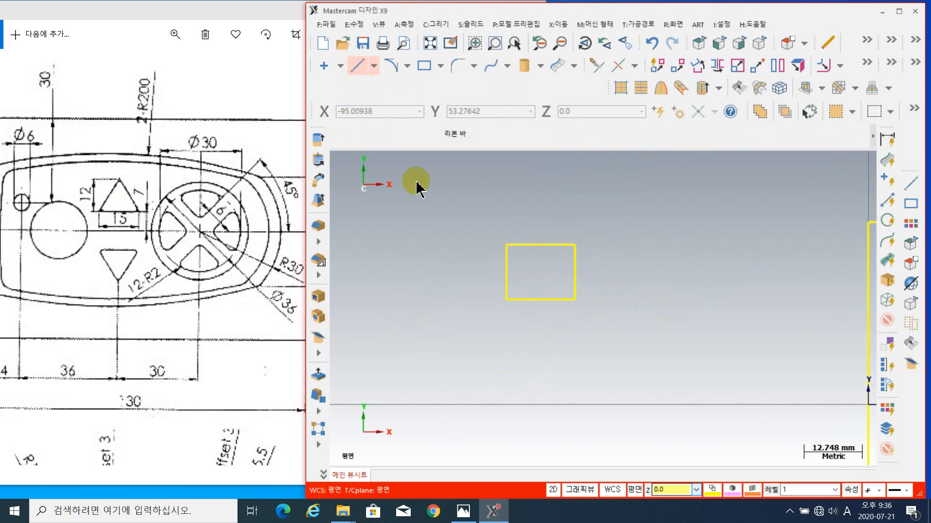
click(506, 301)
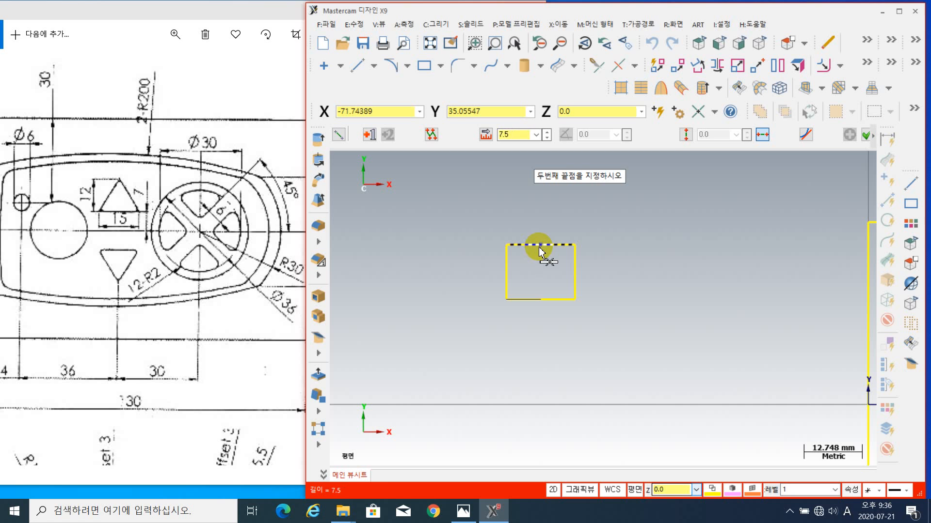
click(762, 135)
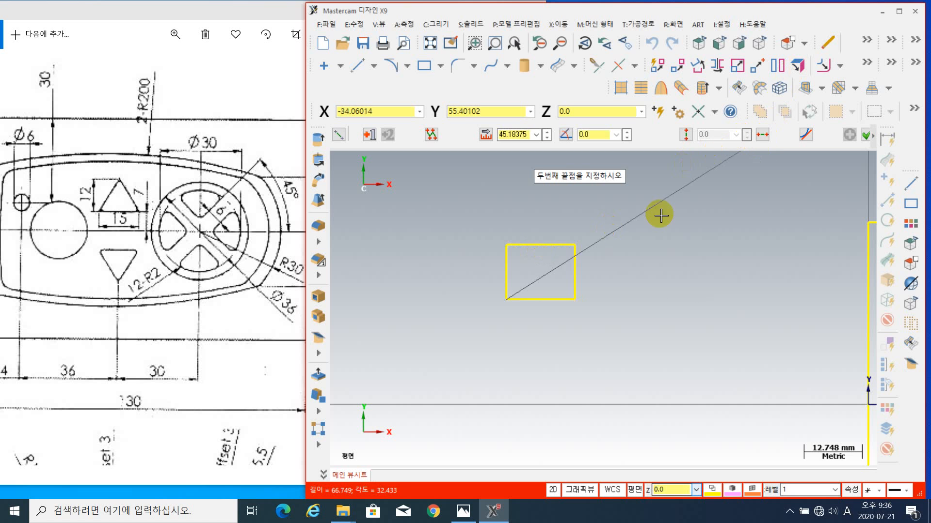
click(541, 248)
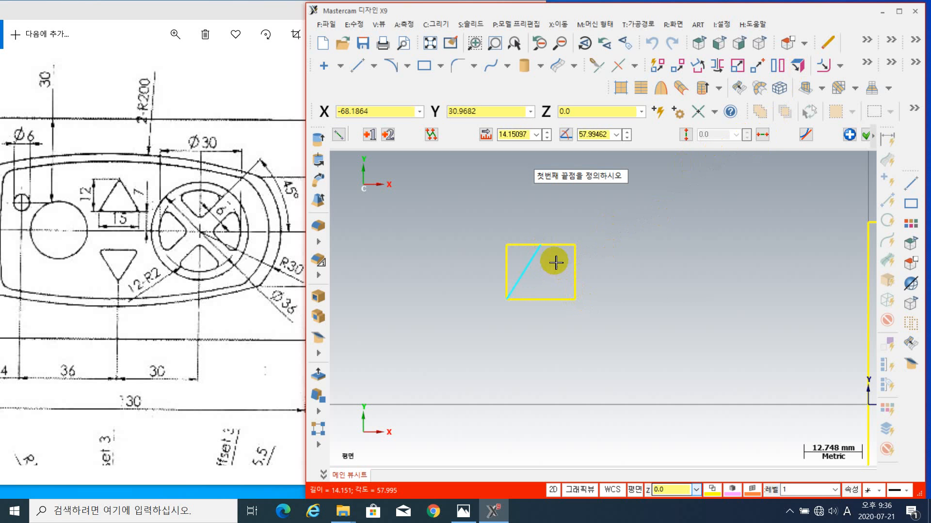
click(541, 246)
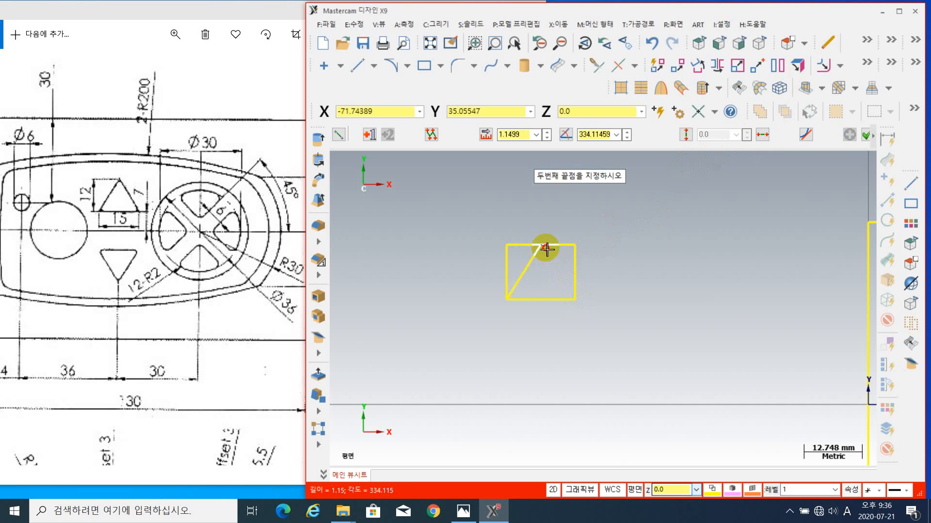
click(576, 302)
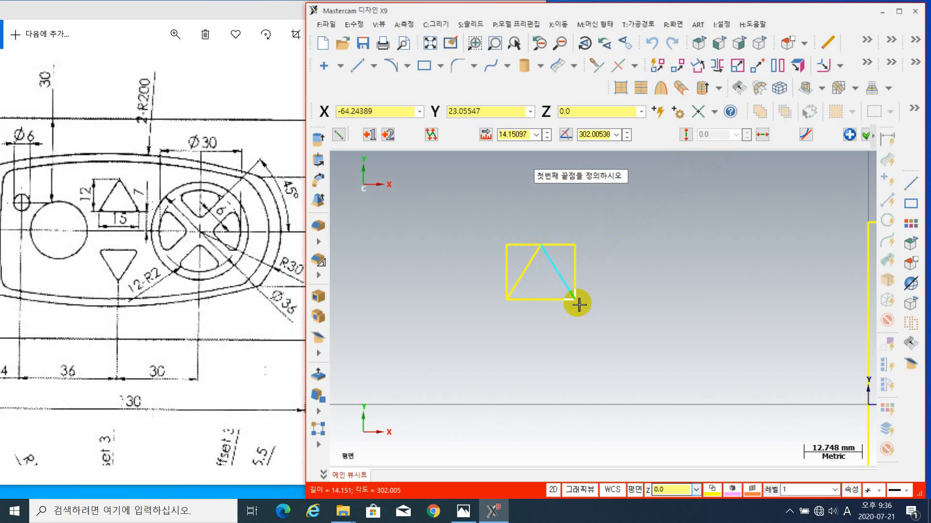
click(866, 136)
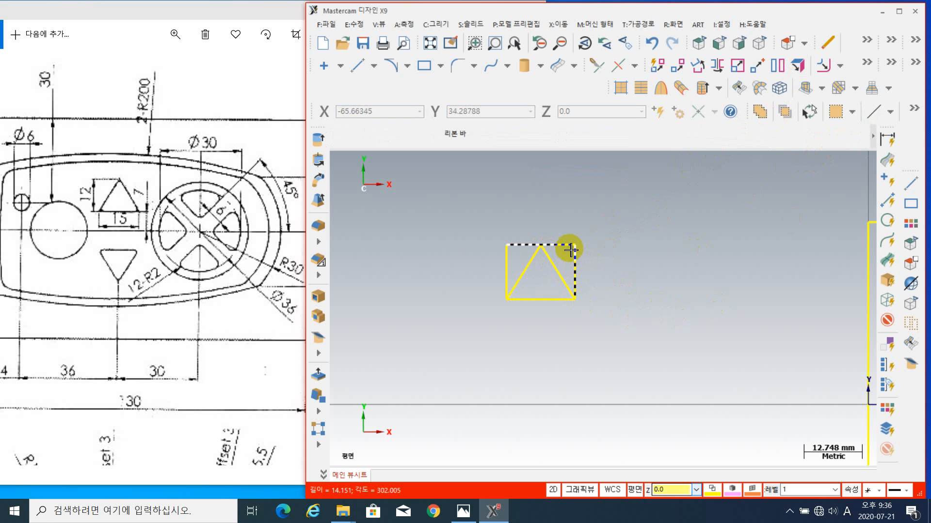
- Delete the rectangle's upper edge and both side edges, keeping only the triangle
click(506, 256)
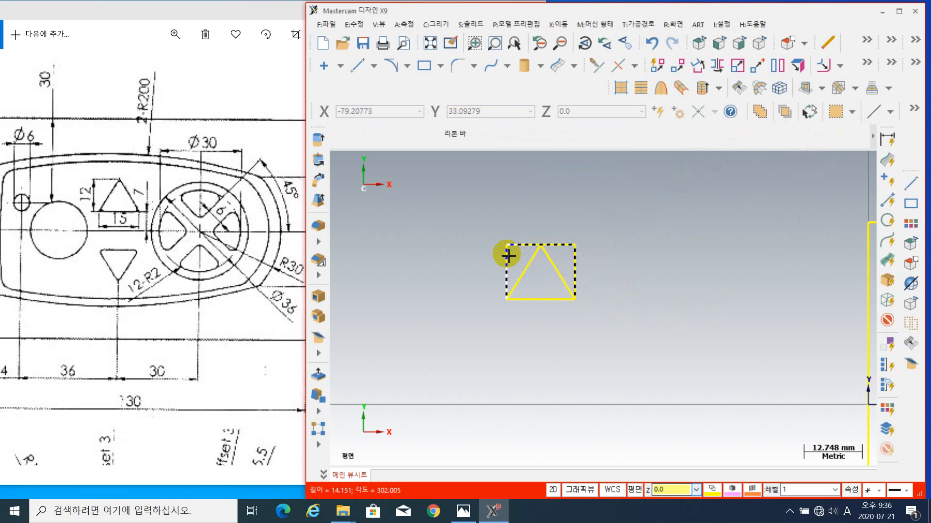
click(827, 44)
scroll(669, 286, down, 3)
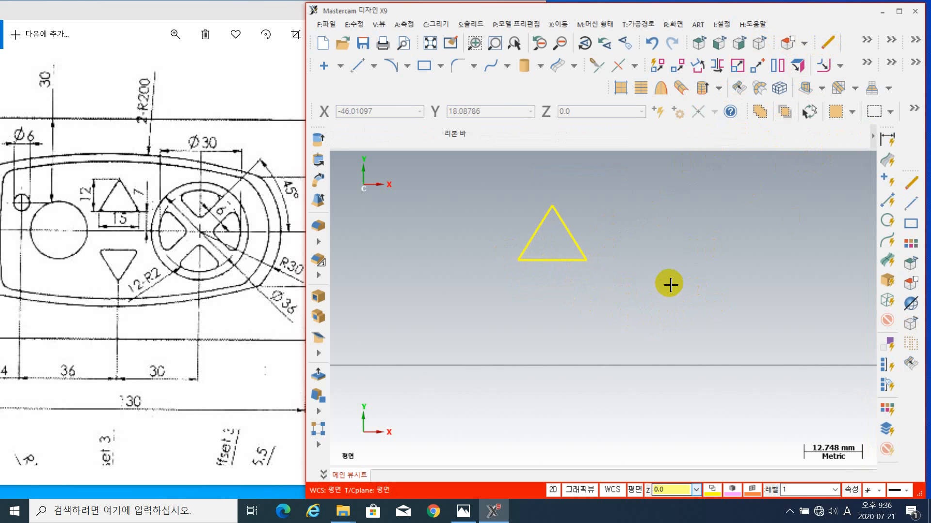
- Shift the reference drawing to check the triangle's position from the part origin, and return to Mastercam
scroll(671, 285, down, 1)
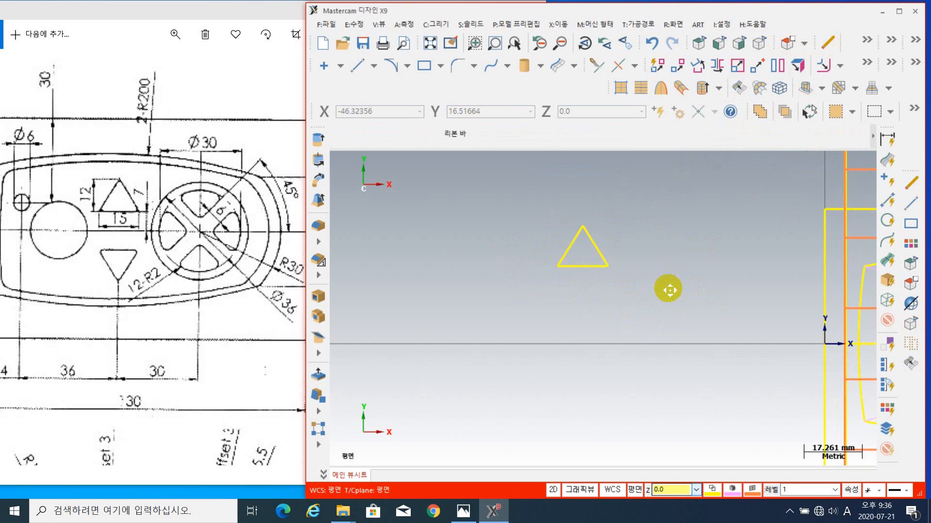
mouse_move(668, 290)
middle_down()
mouse_move(636, 276)
mouse_move(660, 275)
middle_up()
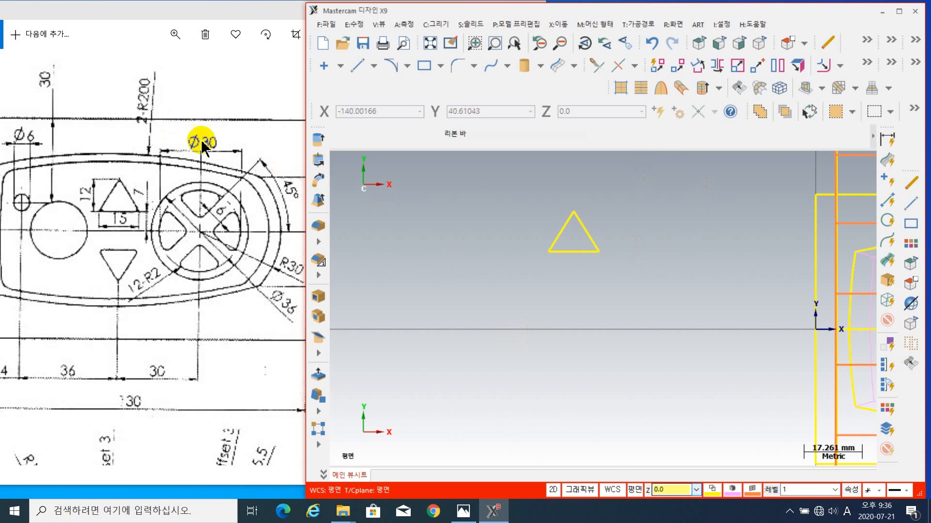
drag(120, 12, 194, 17)
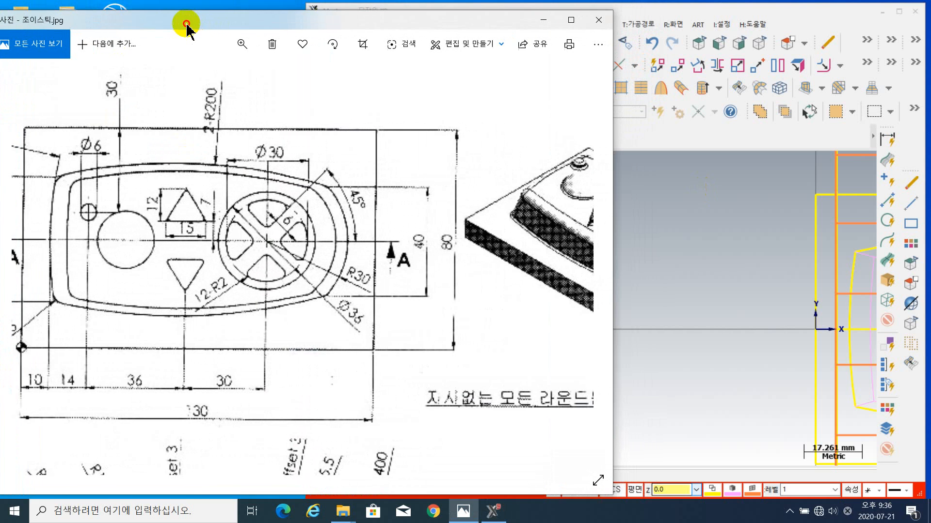
click(712, 267)
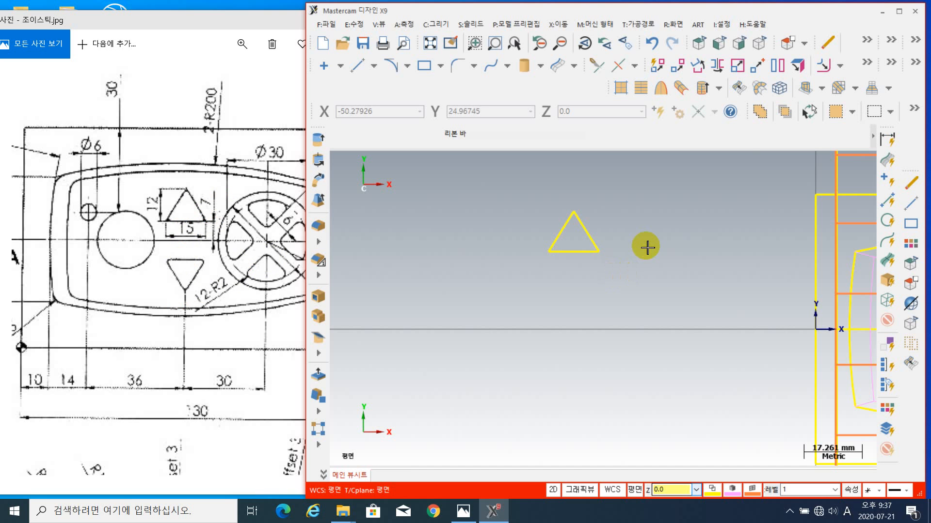
middle_drag(654, 258, 576, 248)
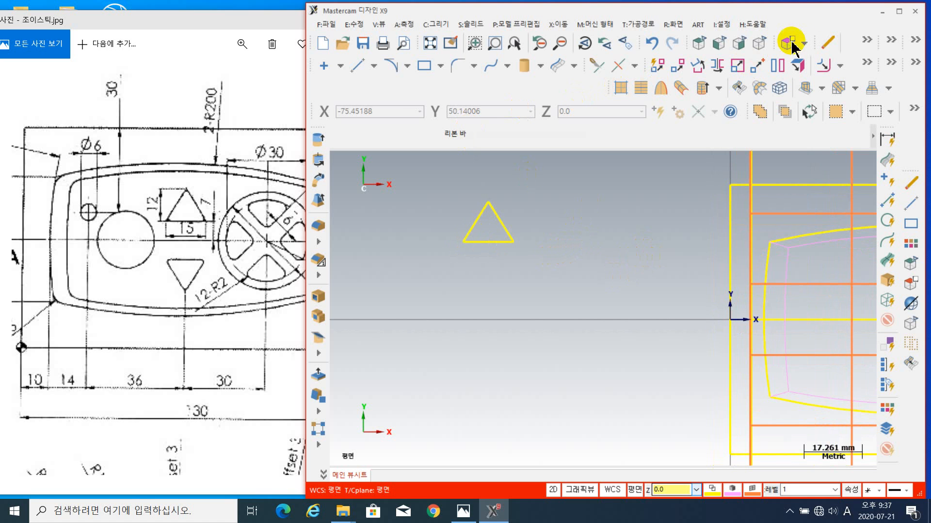
- Move the triangle, without copying it, from the midpoint of its base edge to the origin
click(677, 69)
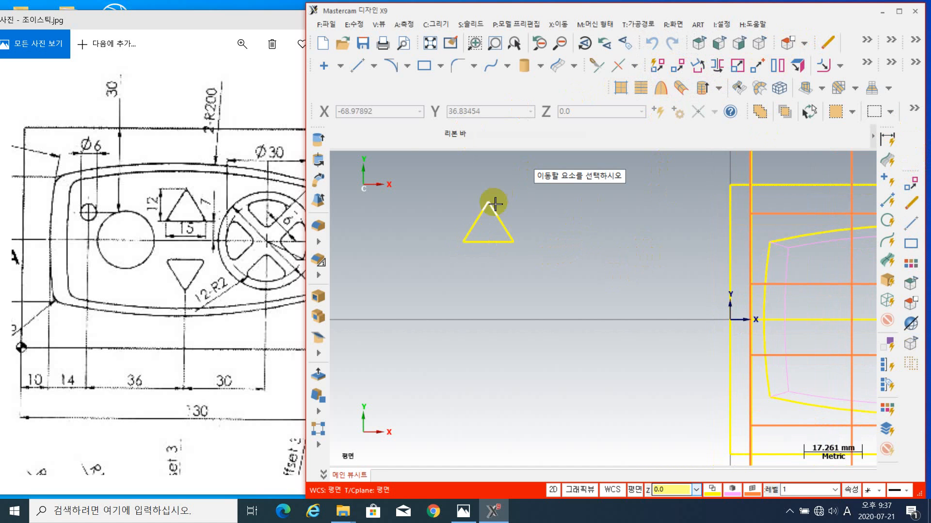
drag(437, 192, 555, 288)
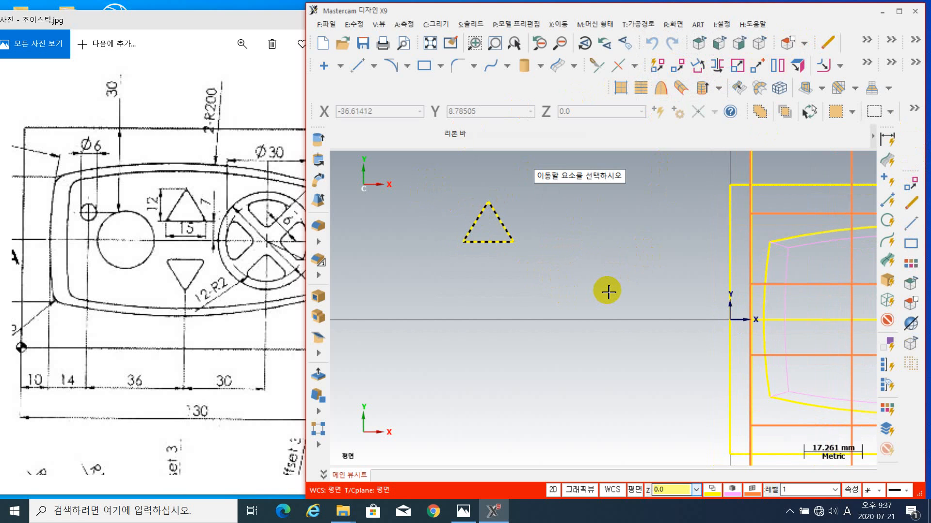
click(901, 11)
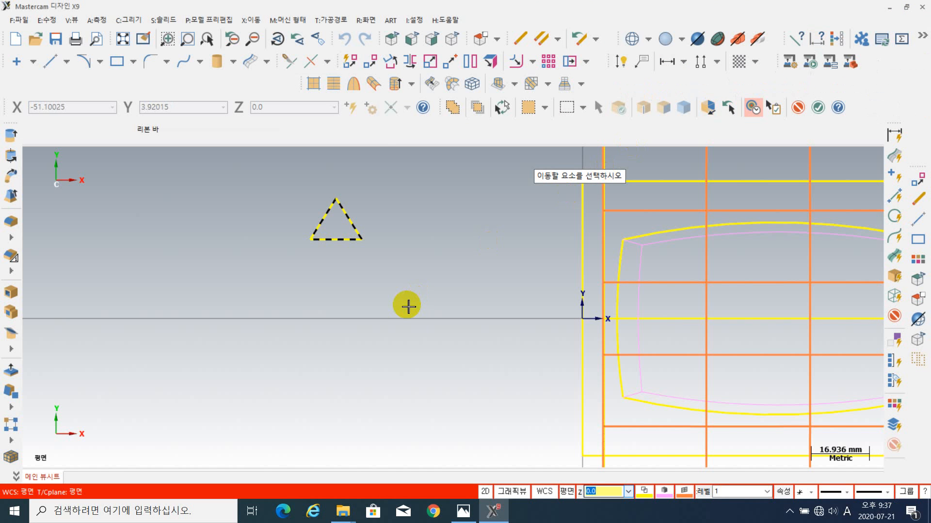
key(Return)
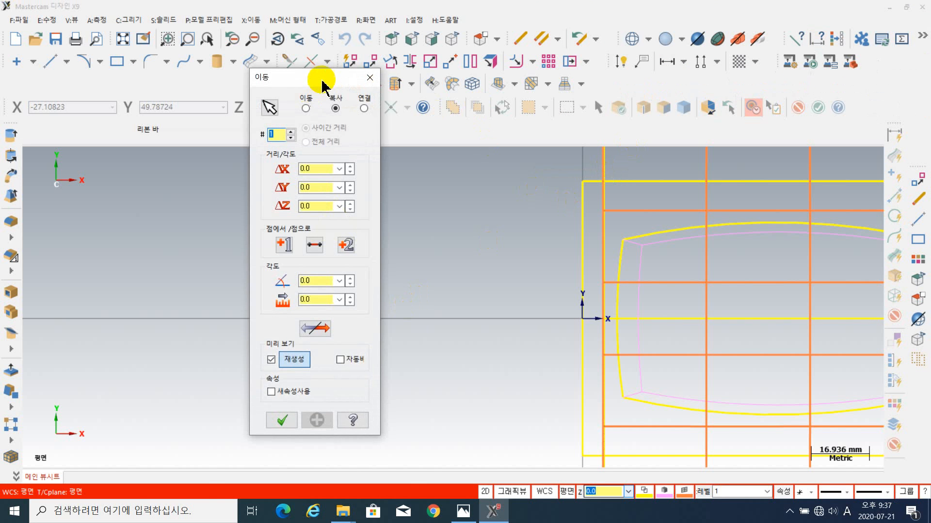
drag(322, 77, 122, 235)
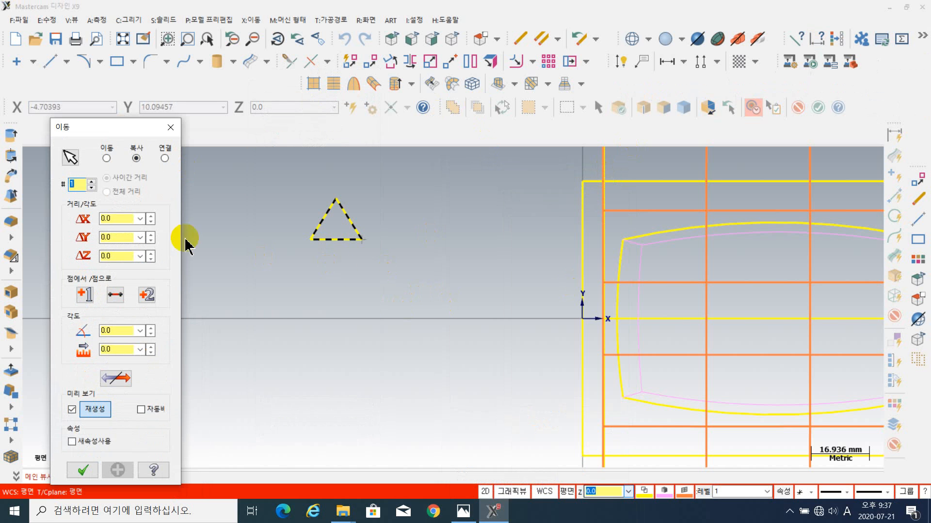
click(106, 158)
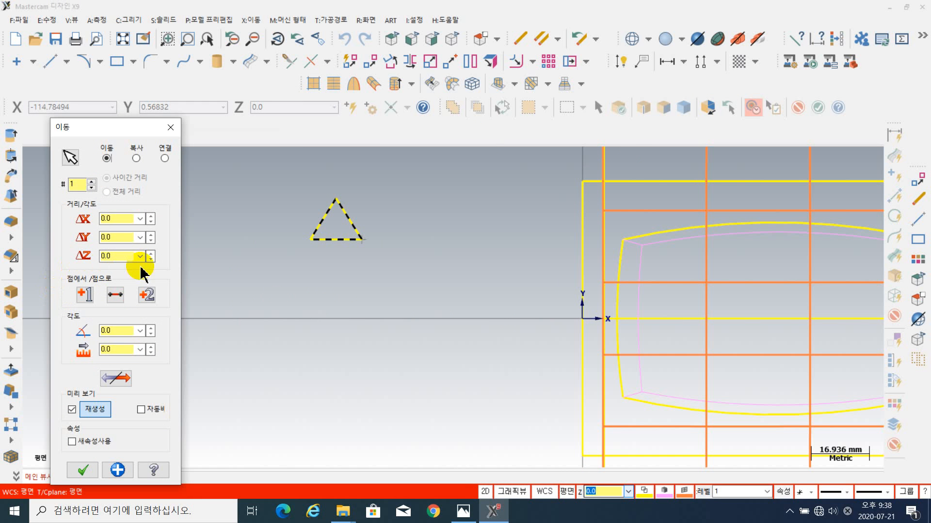
click(85, 294)
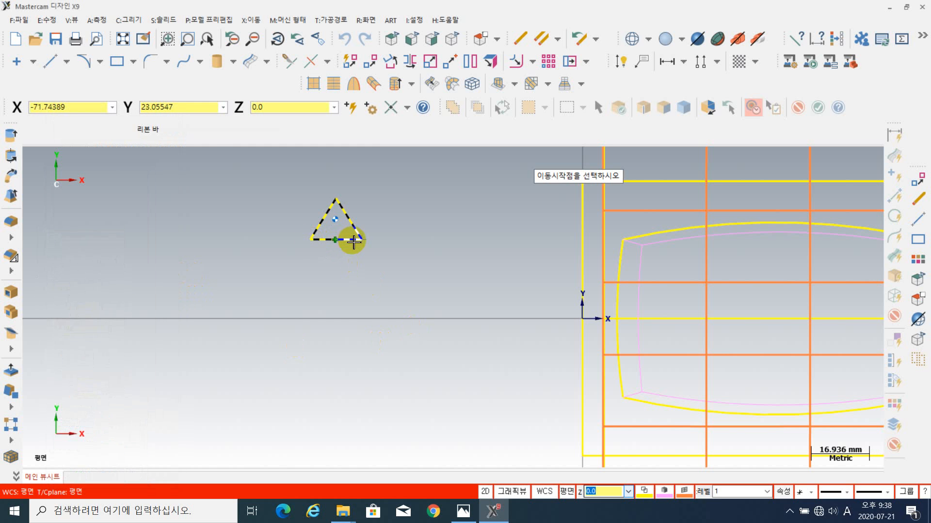
click(335, 240)
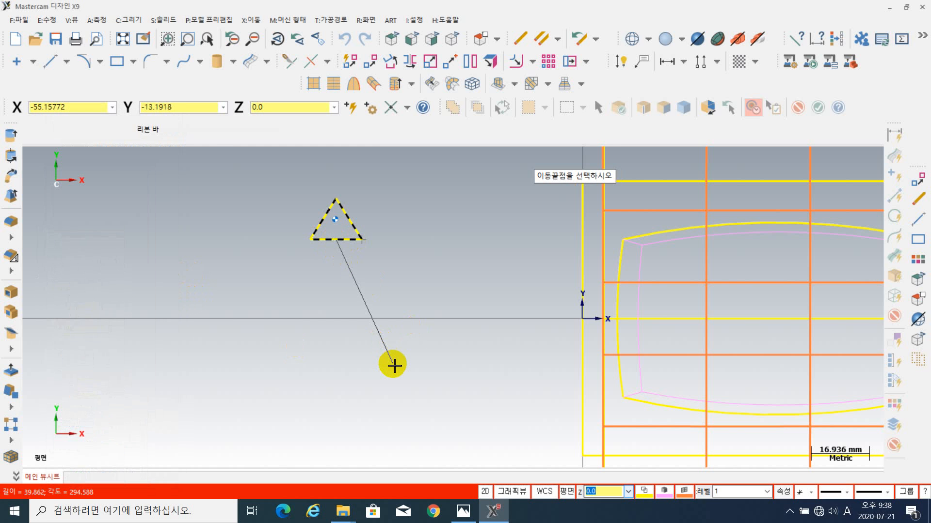
click(582, 319)
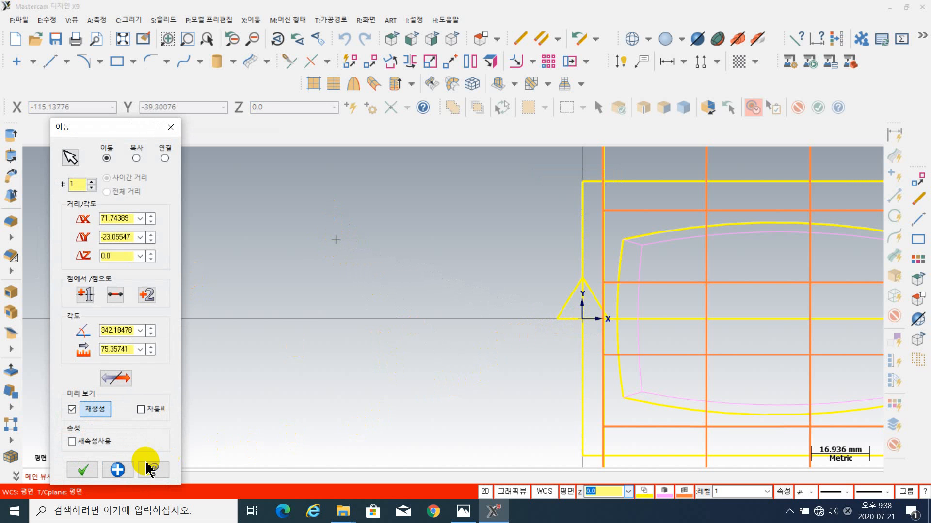
click(118, 470)
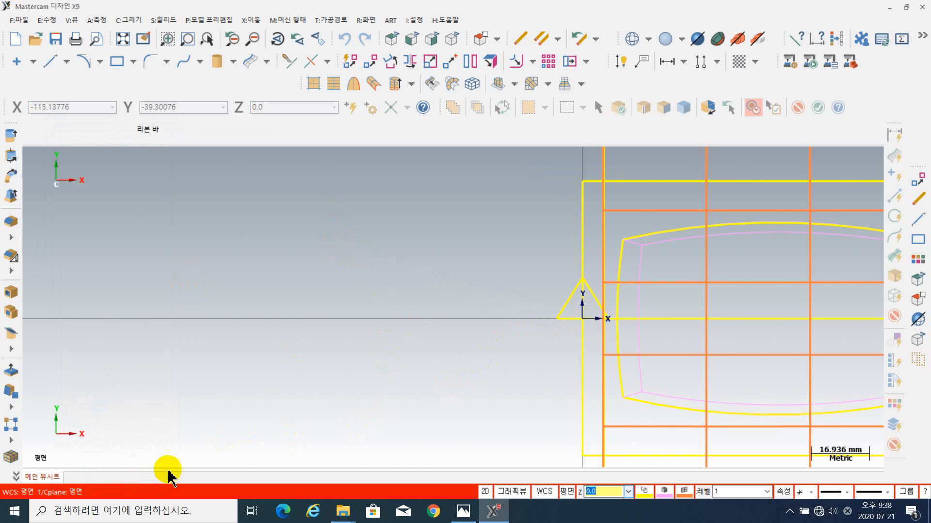
- Check the triangle's position dimensions in the drawing and move the triangle 60.0 mm in X and 7.0 mm in Y
middle_drag(540, 424, 319, 432)
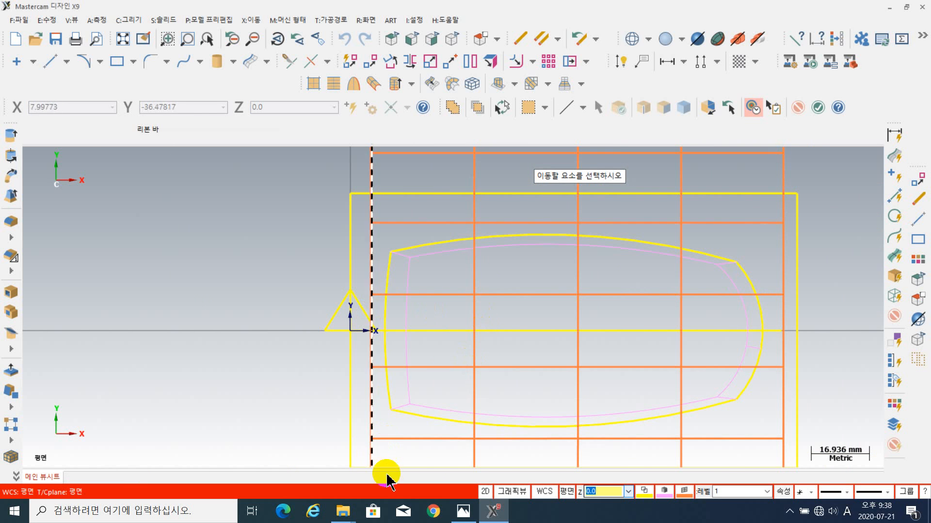
click(463, 511)
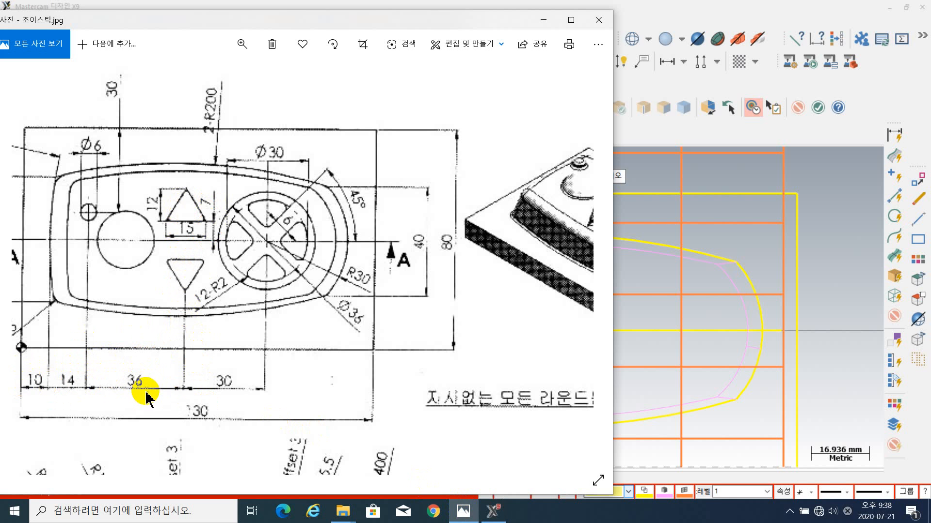
click(662, 10)
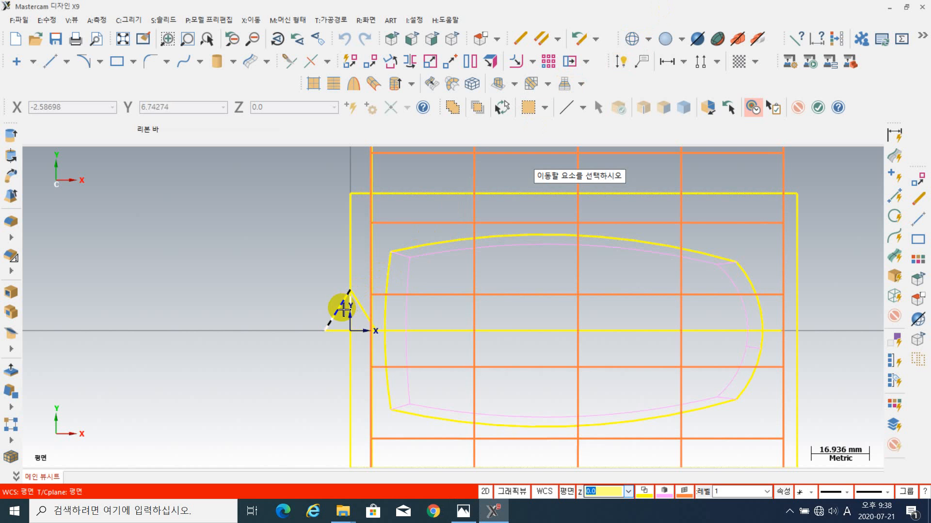
click(361, 310)
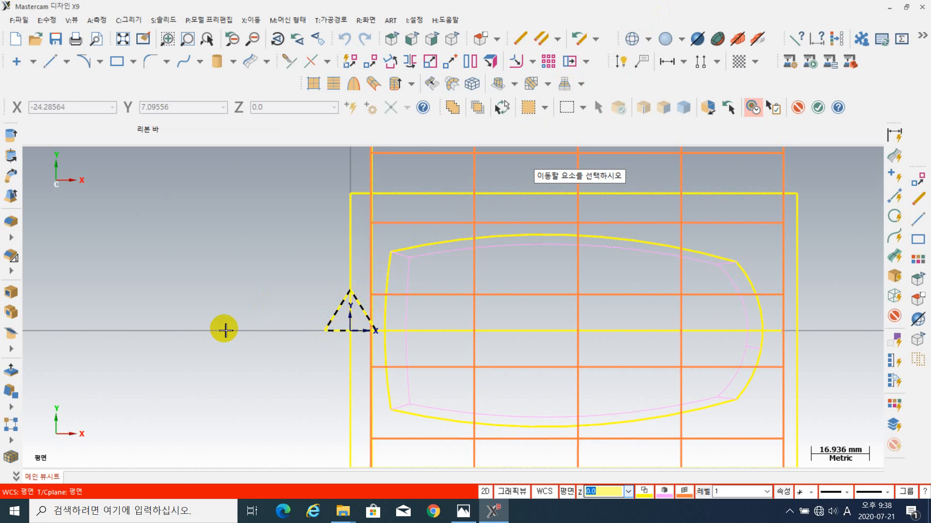
key(Return)
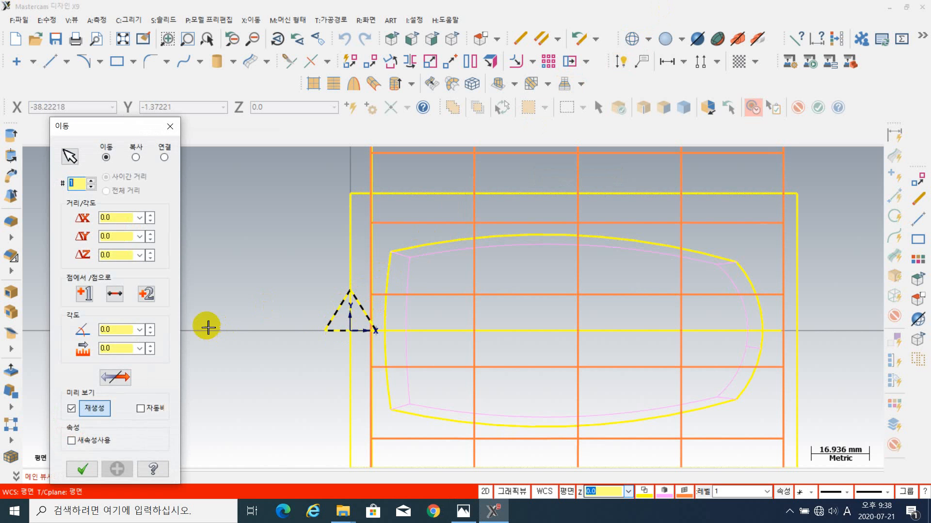
drag(135, 125, 194, 100)
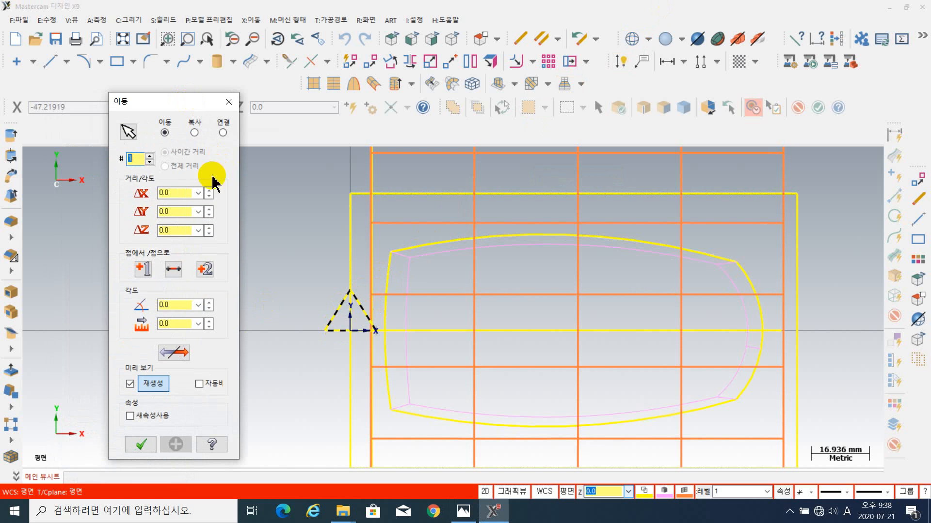
click(165, 192)
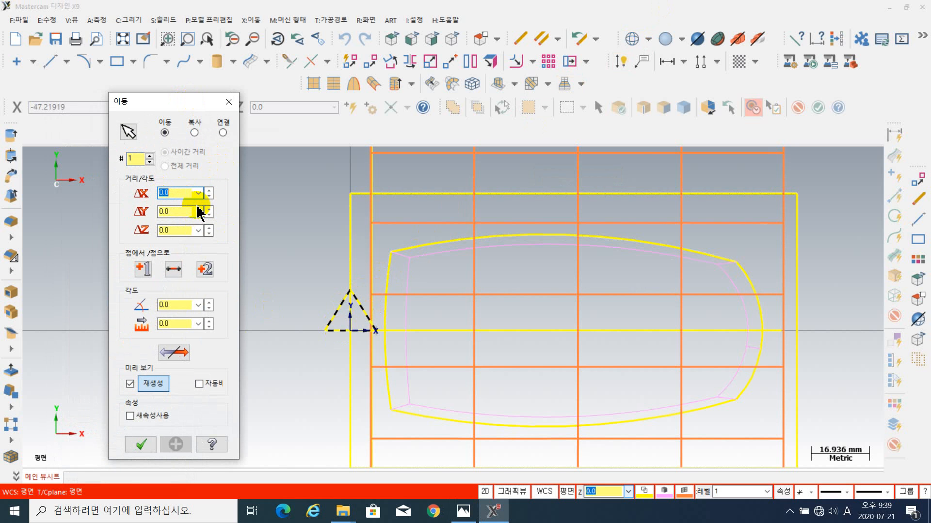
key(Return)
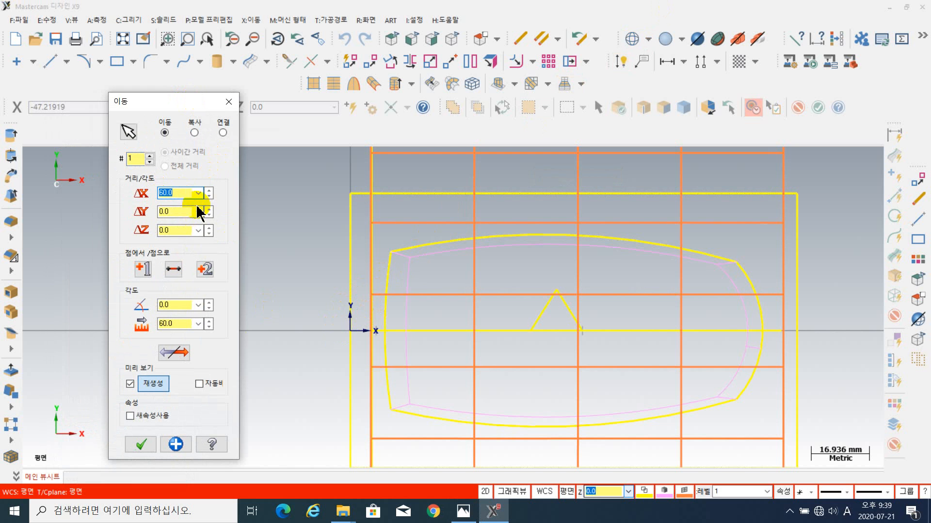
click(182, 216)
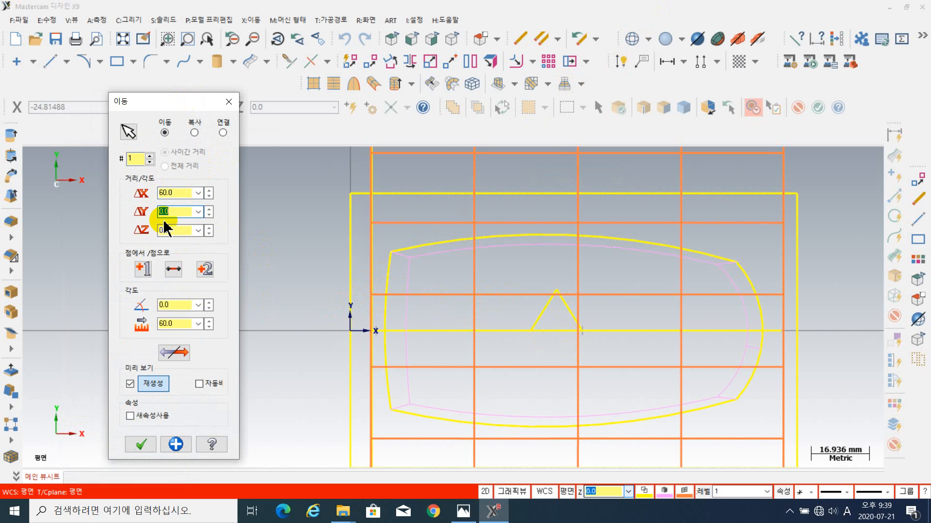
text(7)
key(Return)
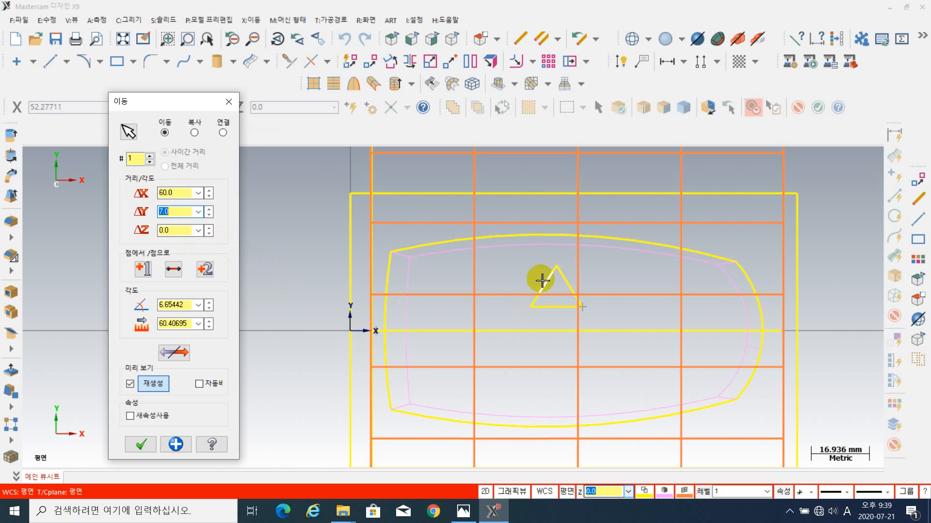
click(140, 446)
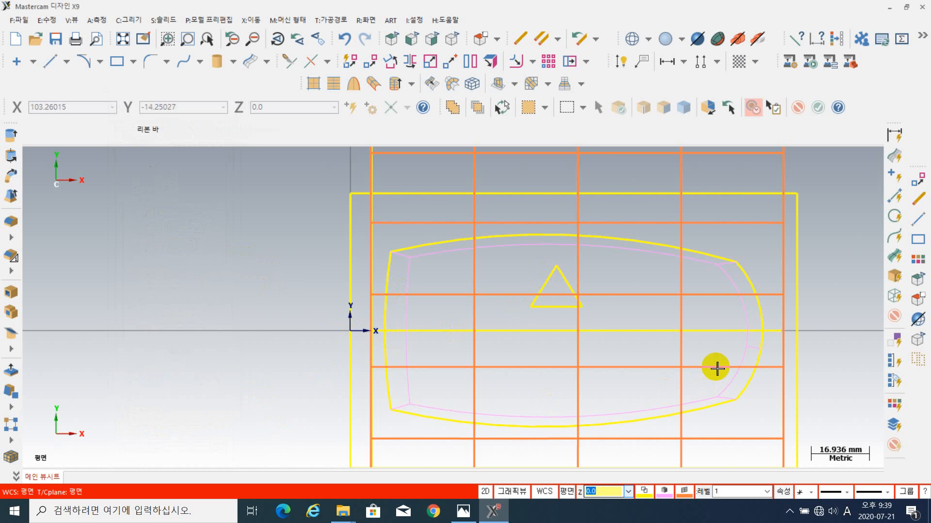
- Try to mirror the triangle on the boss, selecting its outline as a chain
middle_drag(714, 365, 638, 263)
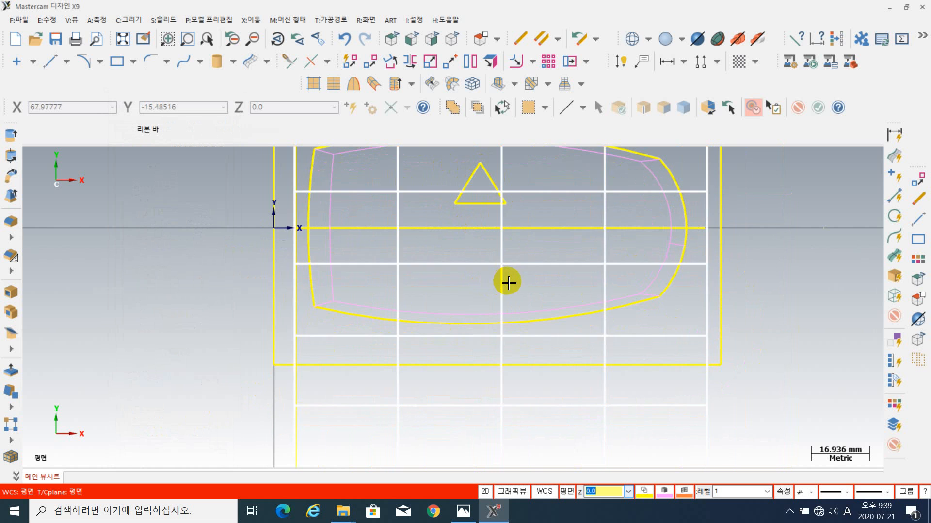
middle_drag(612, 281, 646, 311)
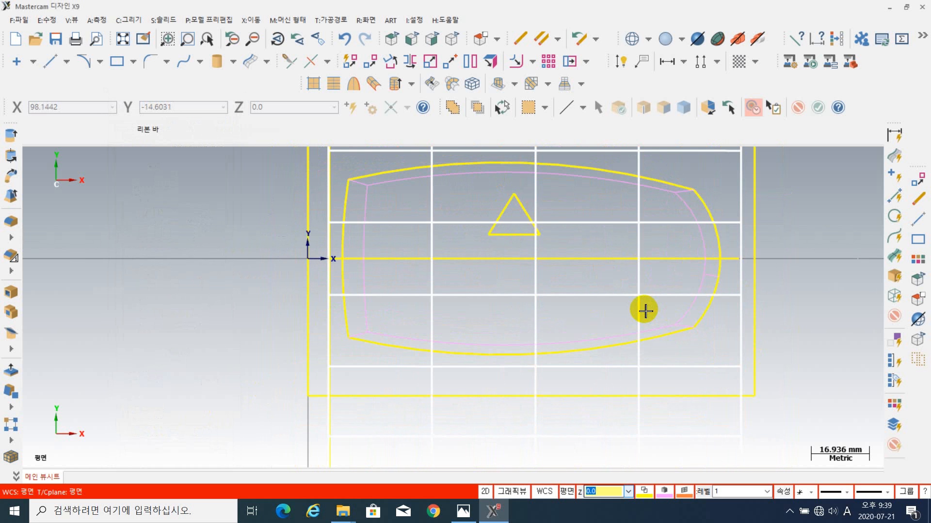
scroll(638, 315, down, 3)
scroll(598, 297, up, 1)
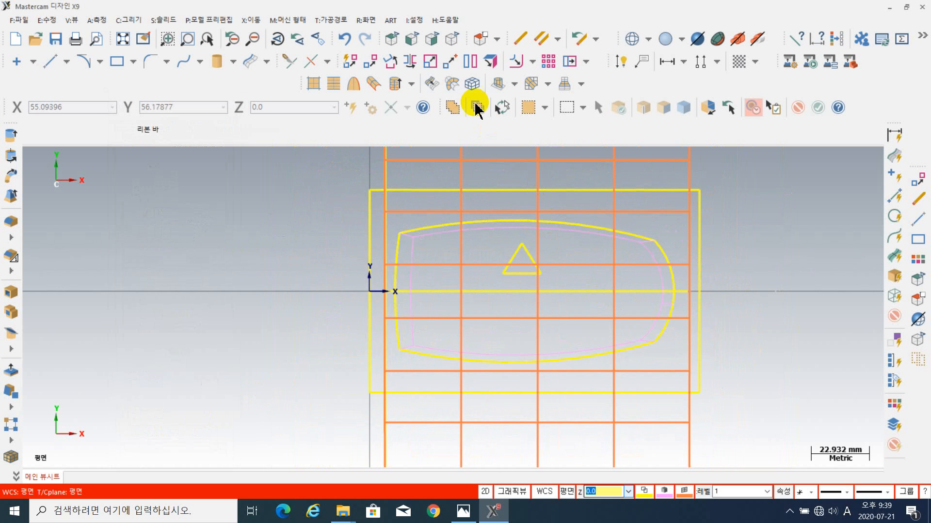
click(411, 63)
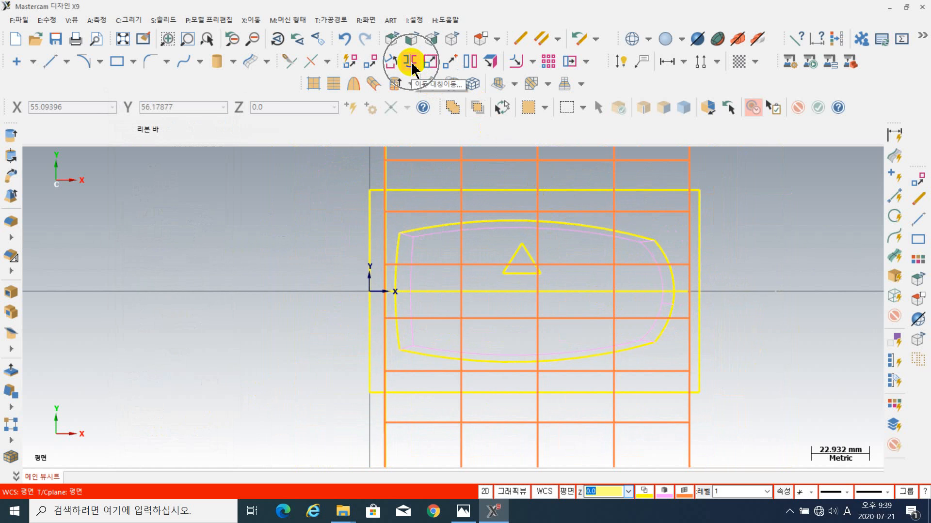
click(507, 260)
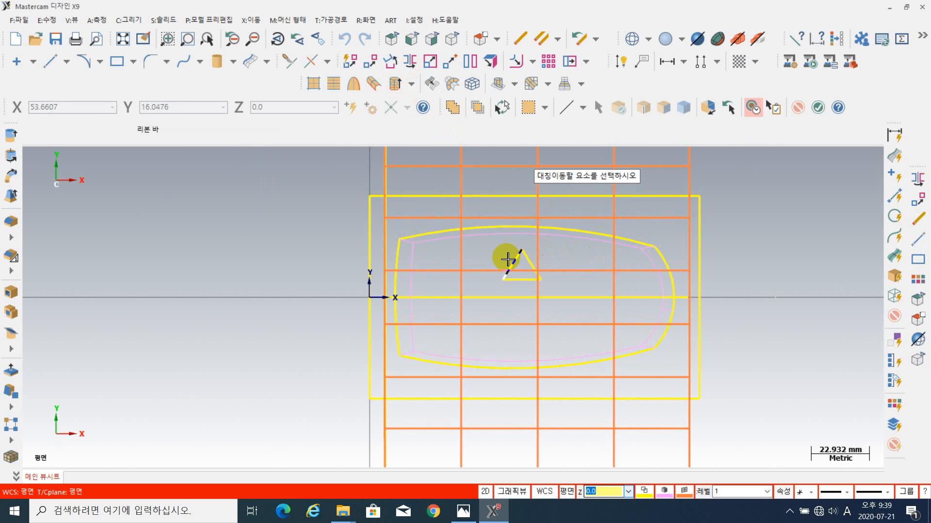
middle_drag(778, 240, 755, 250)
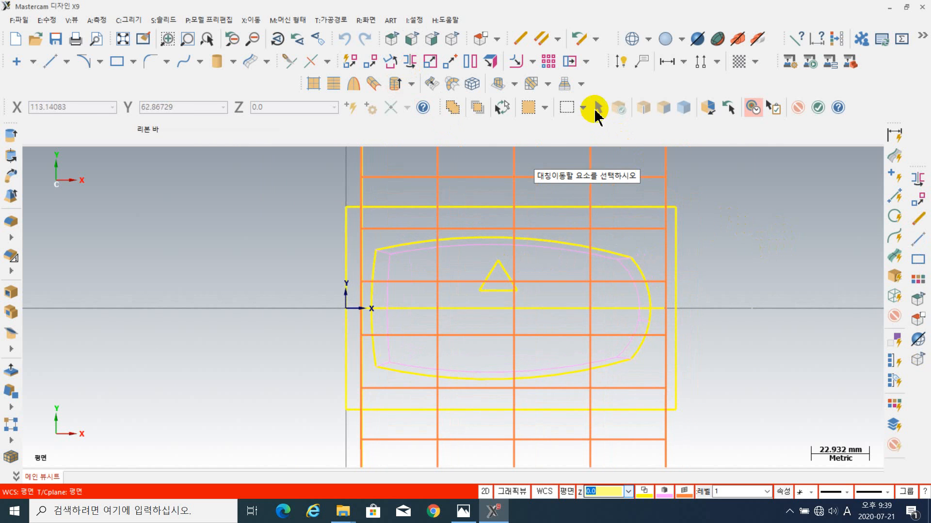
click(582, 107)
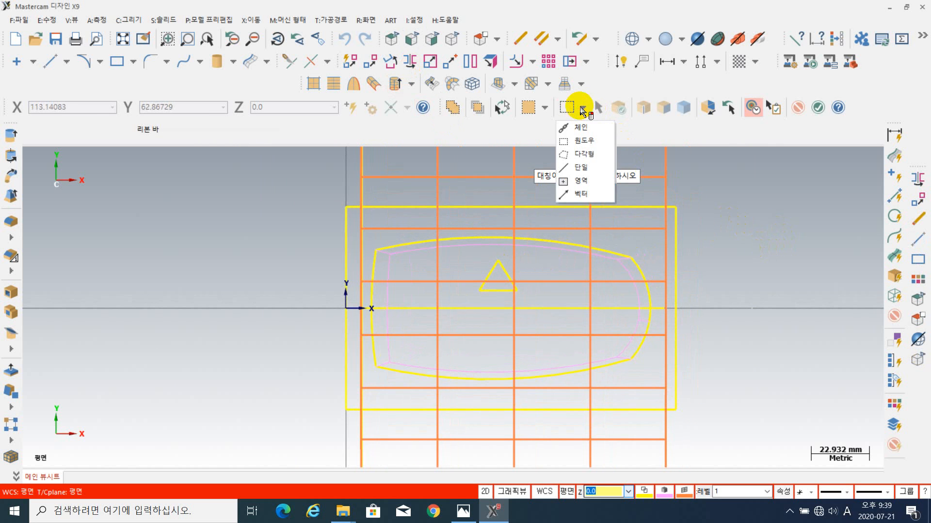
click(599, 130)
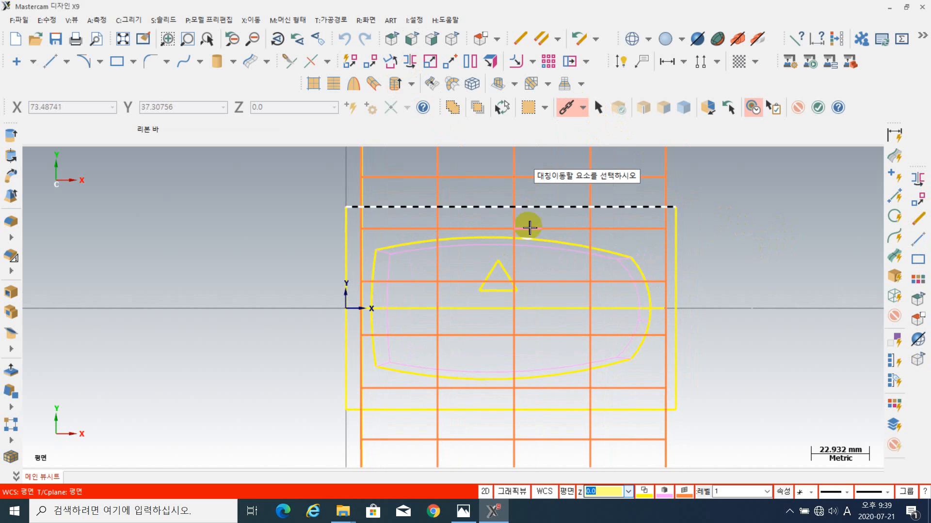
click(492, 266)
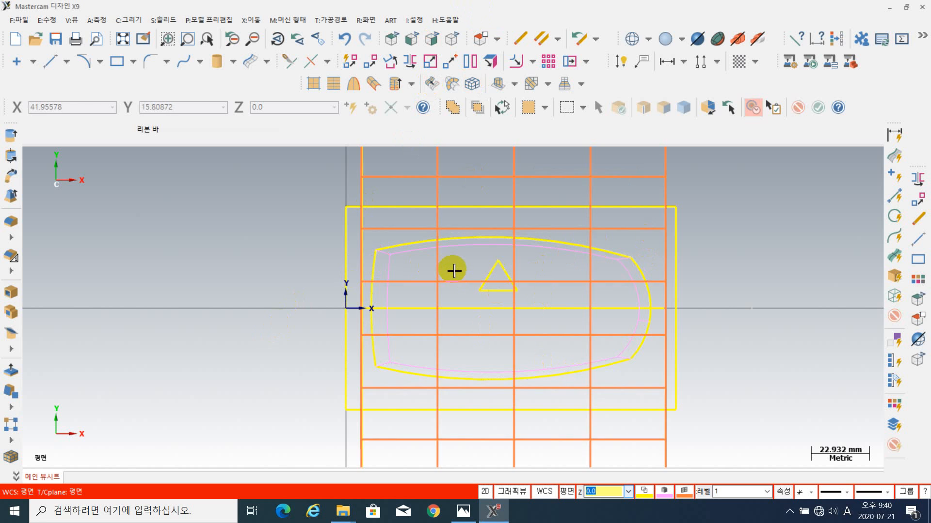
- Mirror the triangle's chained outline as a copy across the horizontal axis at Y 0.0
click(410, 61)
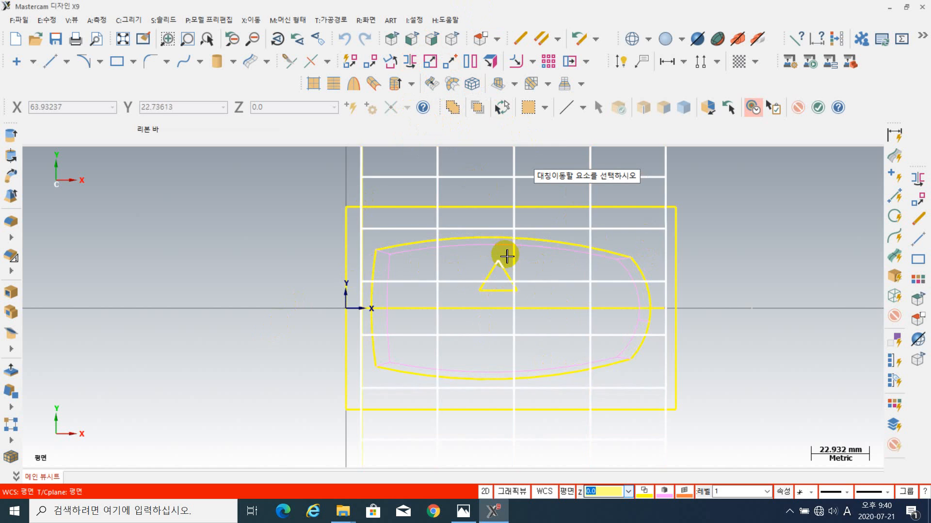
click(583, 108)
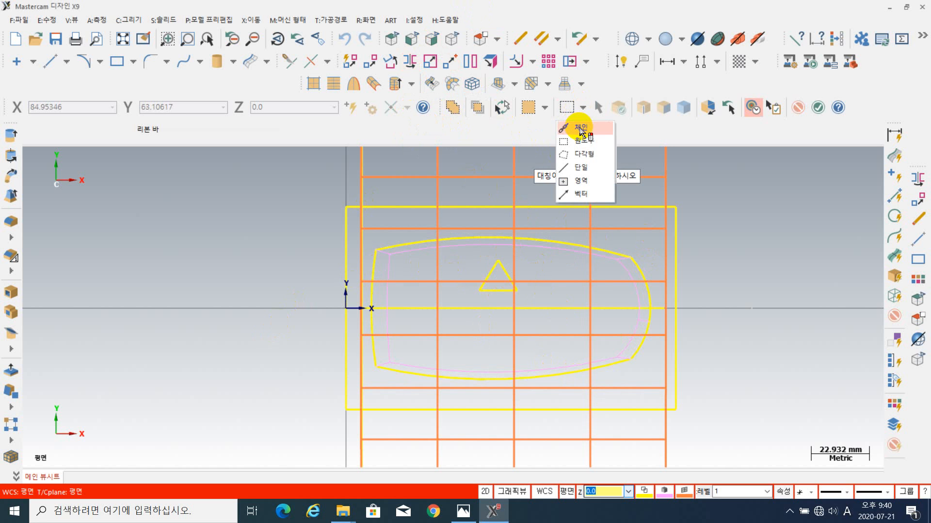
click(582, 128)
click(488, 266)
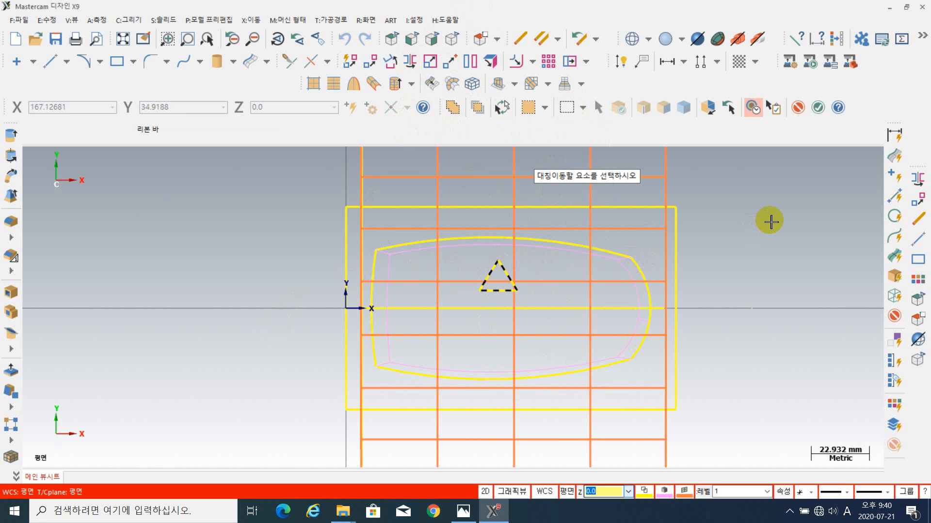
key(Return)
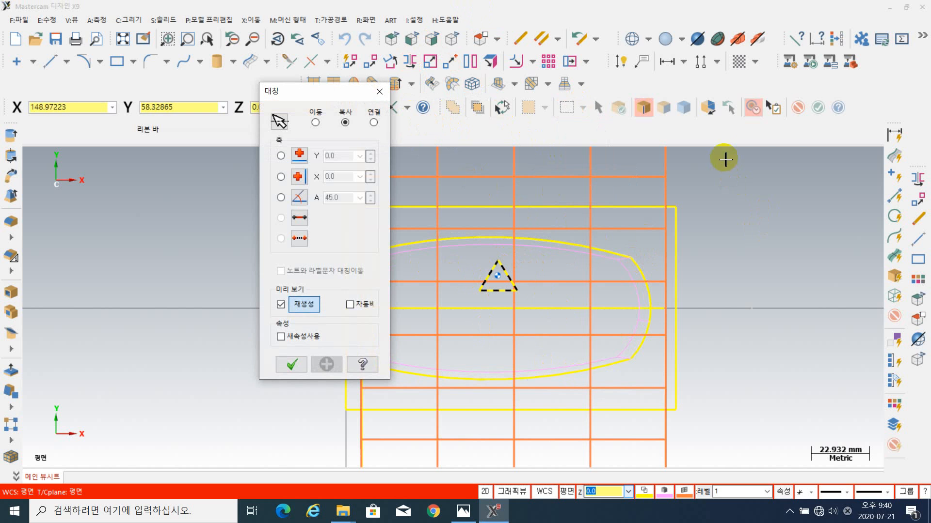
drag(312, 94, 256, 119)
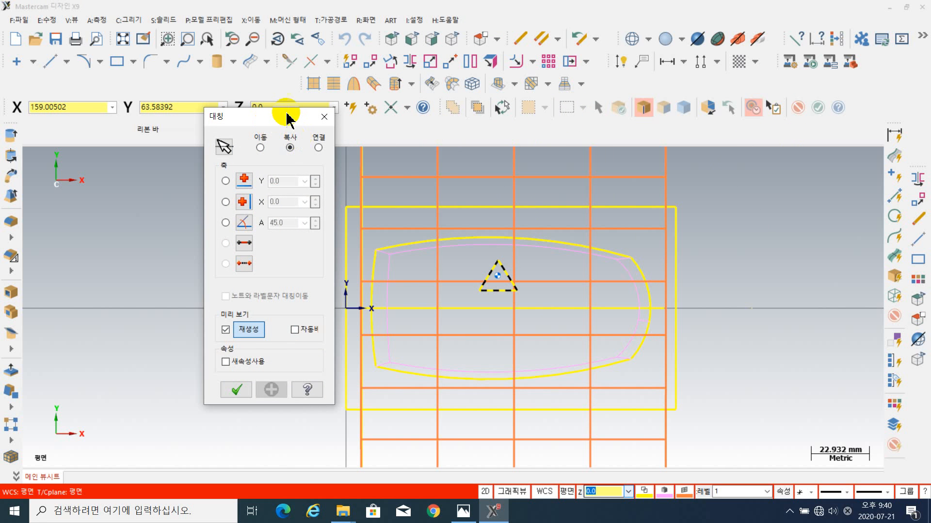
drag(269, 118, 140, 141)
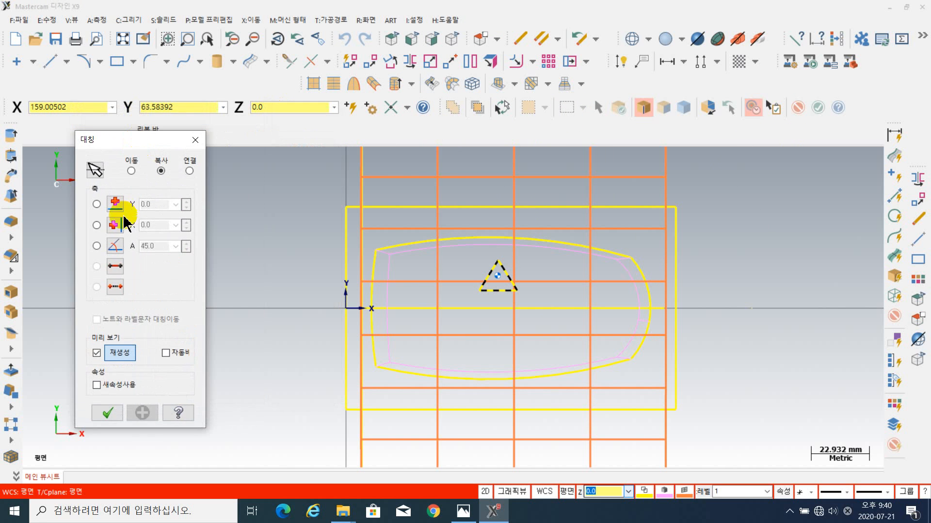
click(97, 204)
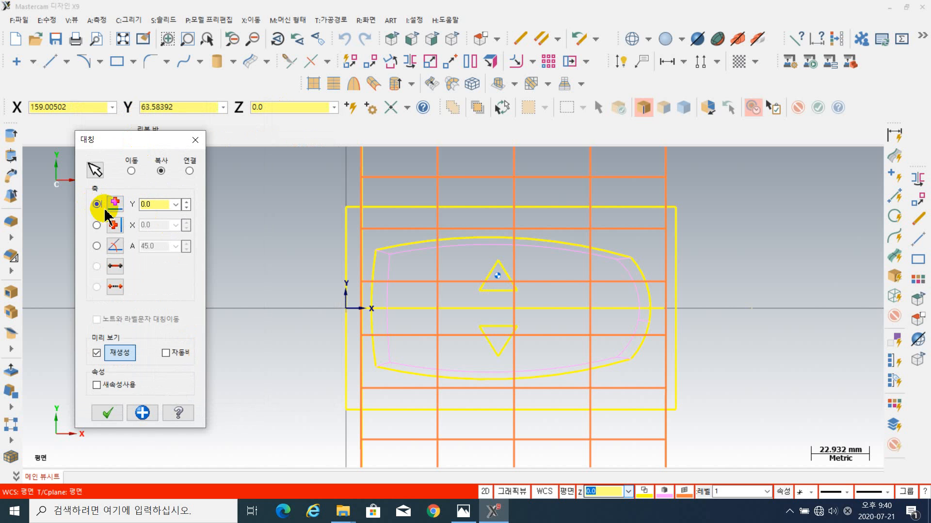
click(108, 414)
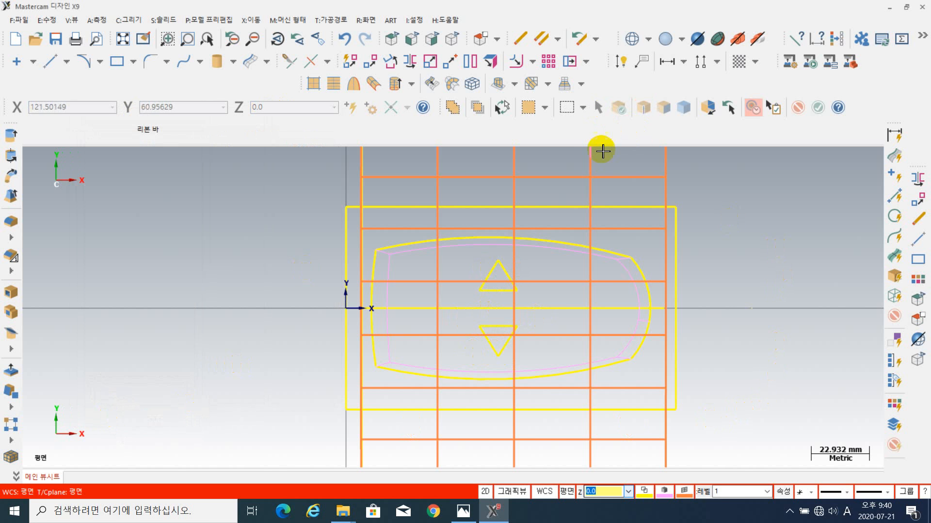
- Start a solid extrusion in the isometric view, selecting both triangle outlines as chains
click(452, 45)
scroll(591, 376, up, 6)
middle_drag(539, 342, 517, 326)
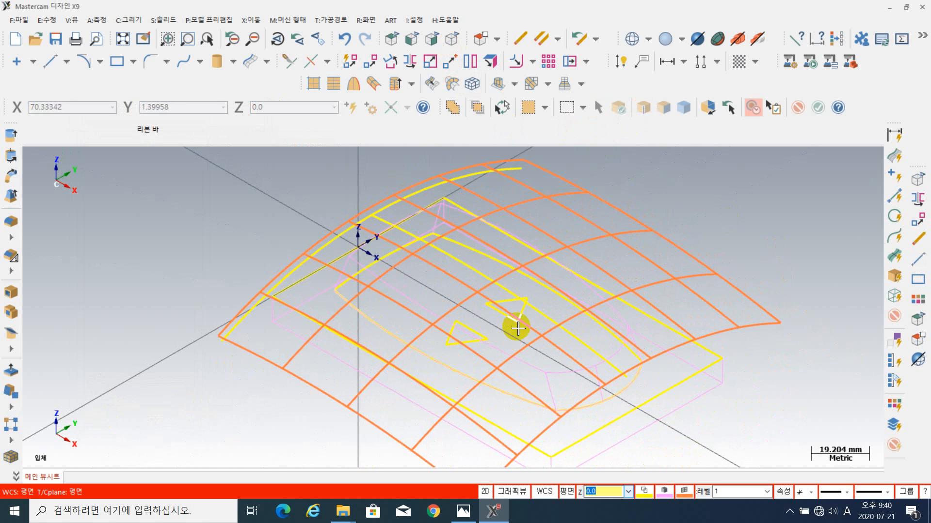
click(624, 347)
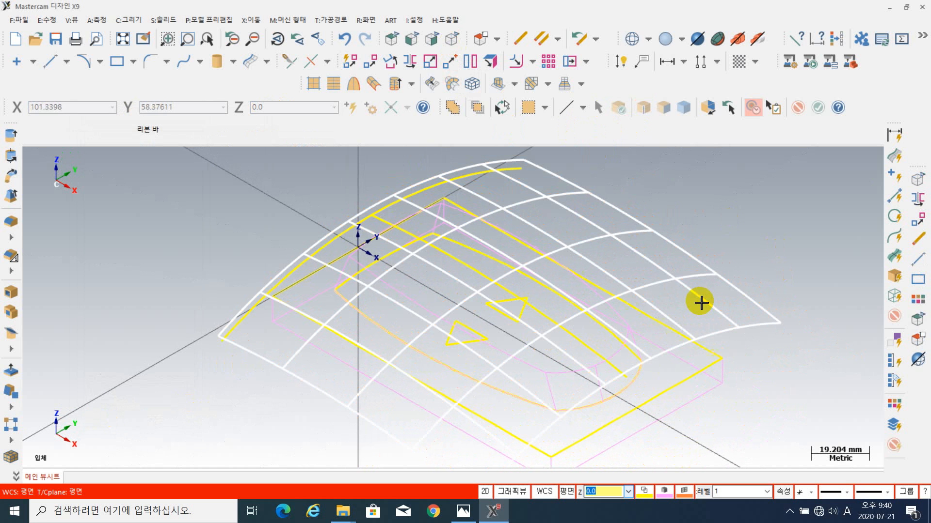
click(11, 137)
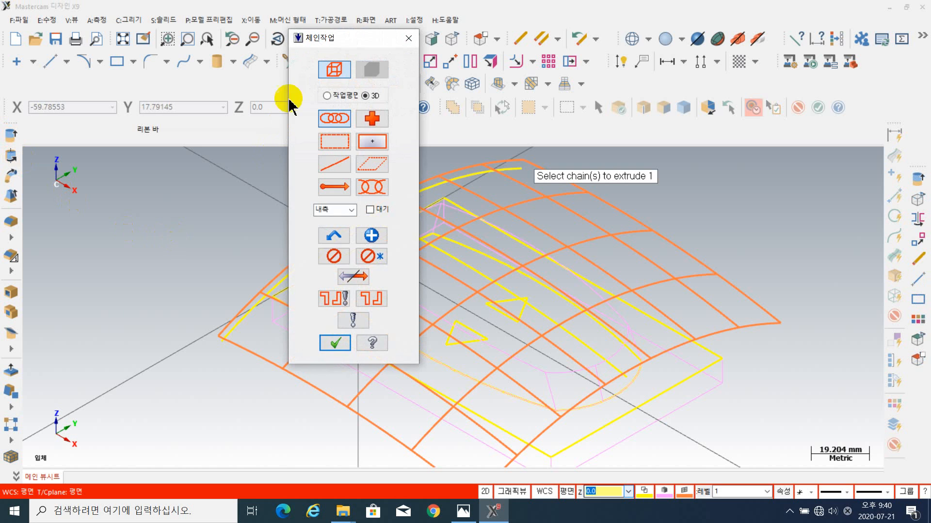
drag(297, 42, 19, 109)
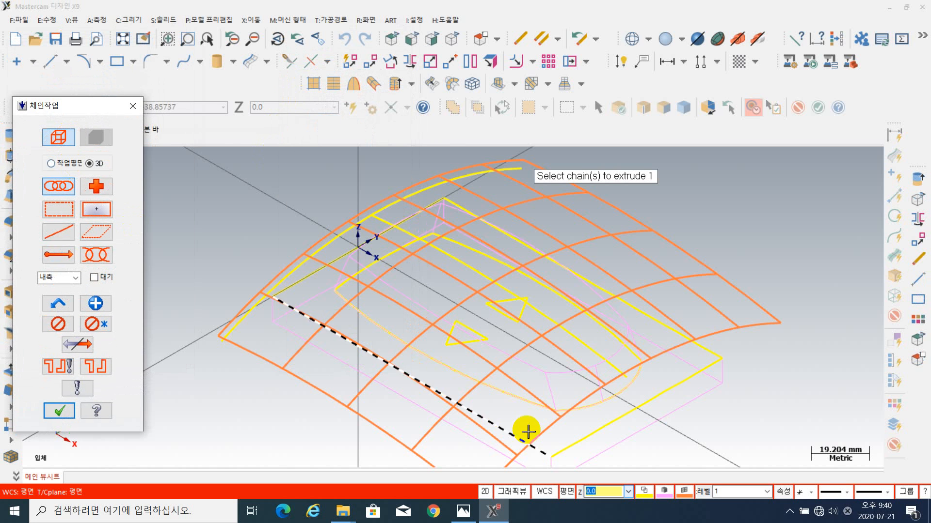
click(524, 315)
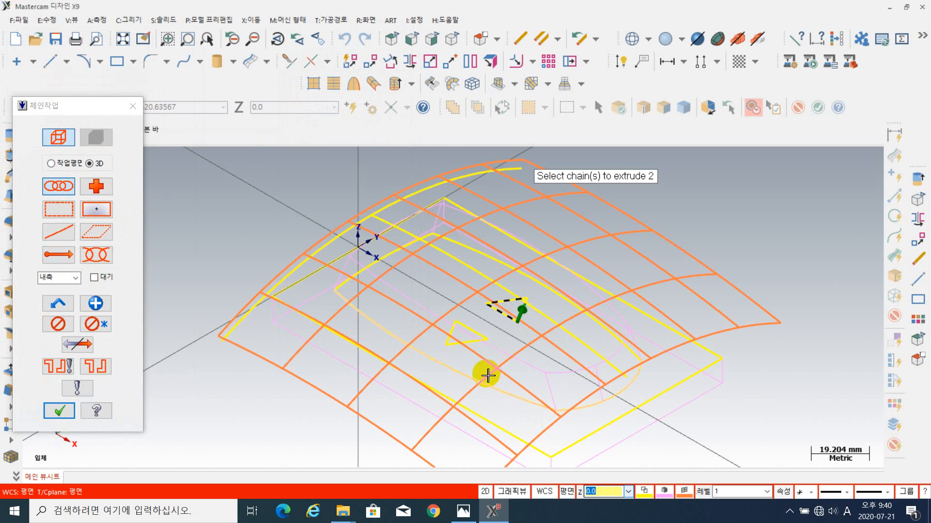
click(476, 344)
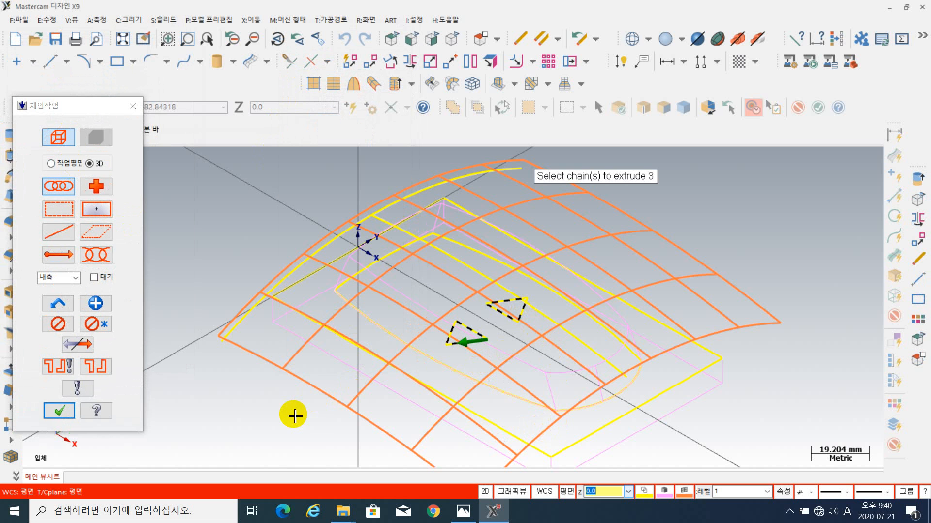
- Extrude the two selected triangle chains by 24 mm with the Create body type
click(58, 411)
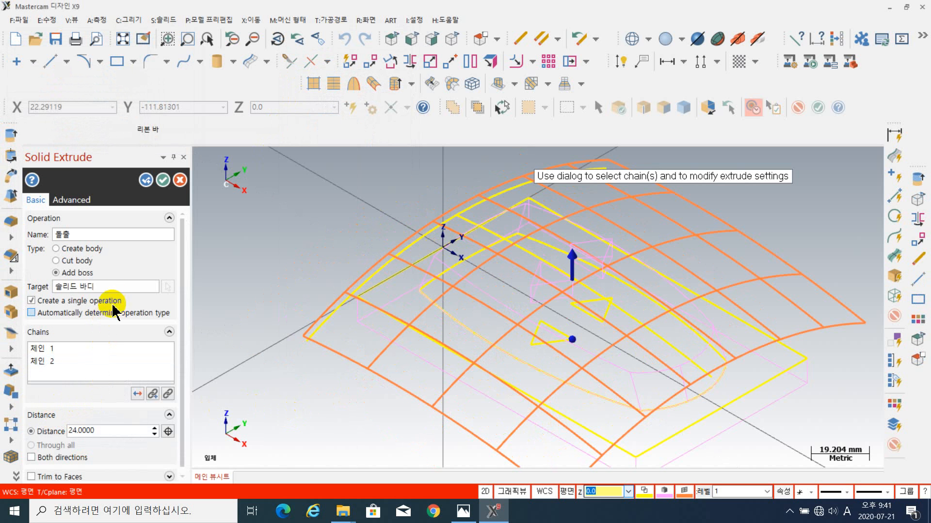
click(73, 249)
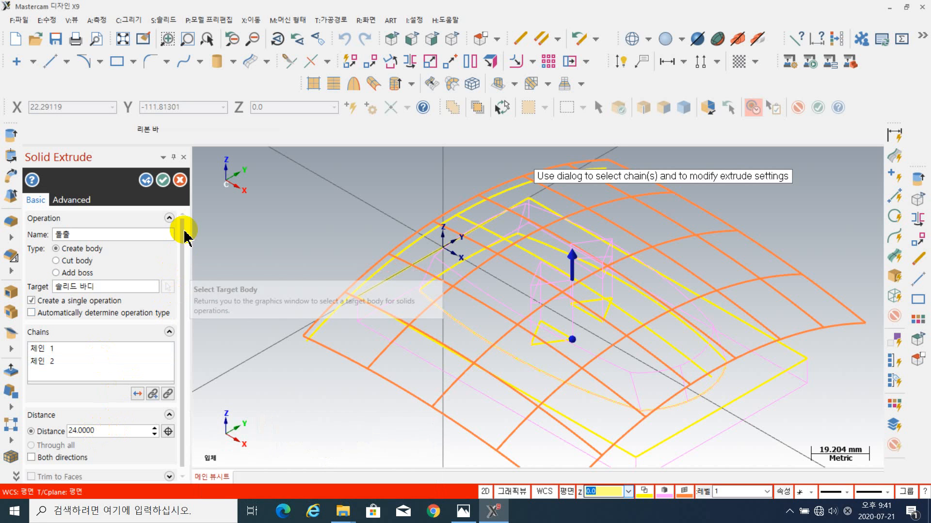
click(164, 182)
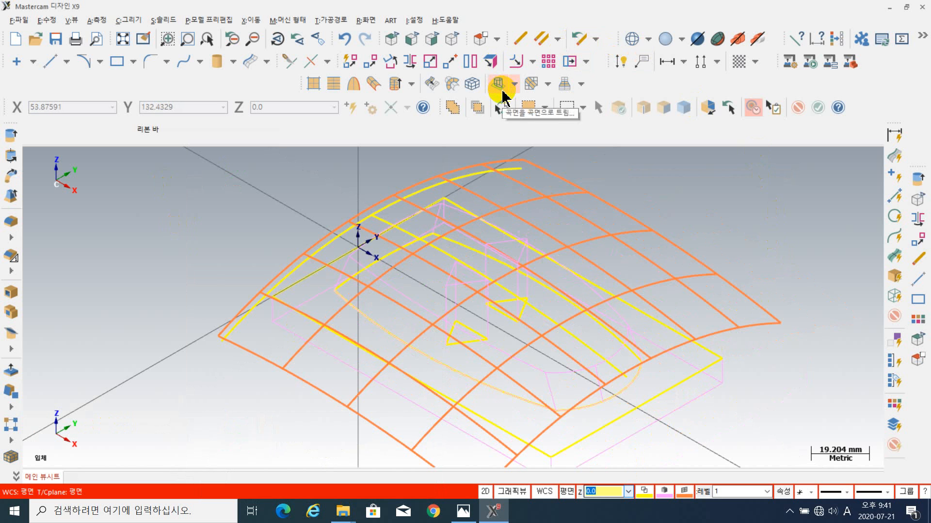
- Trim both triangular bodies to the curved orange surface with Trim to Surface/Sheet, reversing the direction to remove the portions above it
click(498, 83)
click(583, 203)
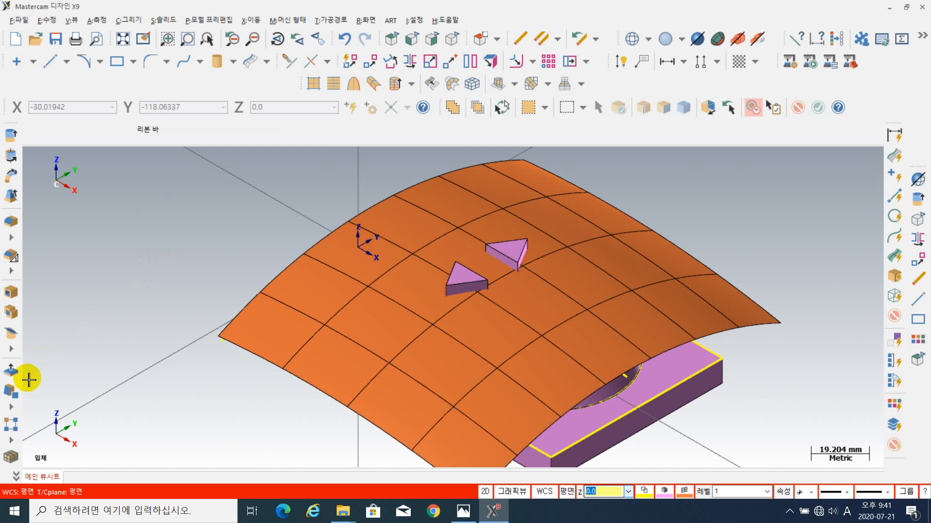
click(10, 349)
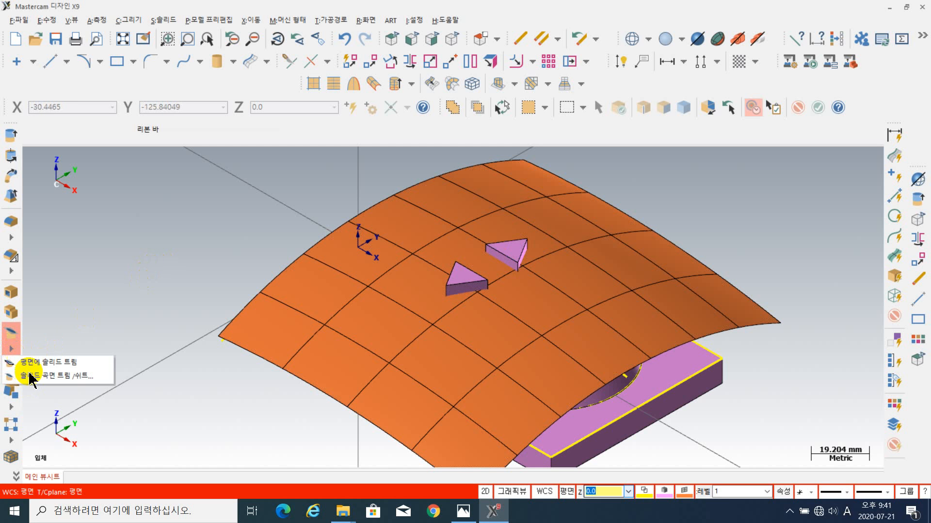
click(63, 378)
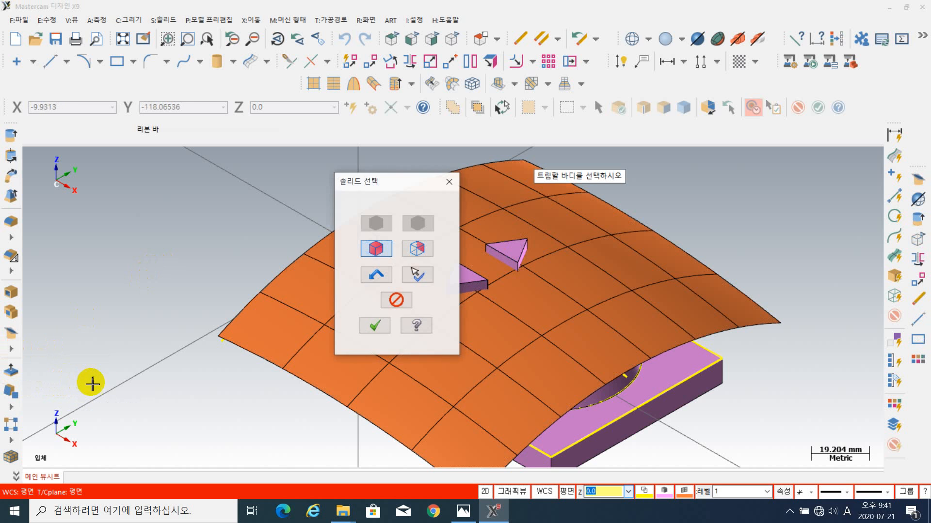
drag(397, 183, 182, 163)
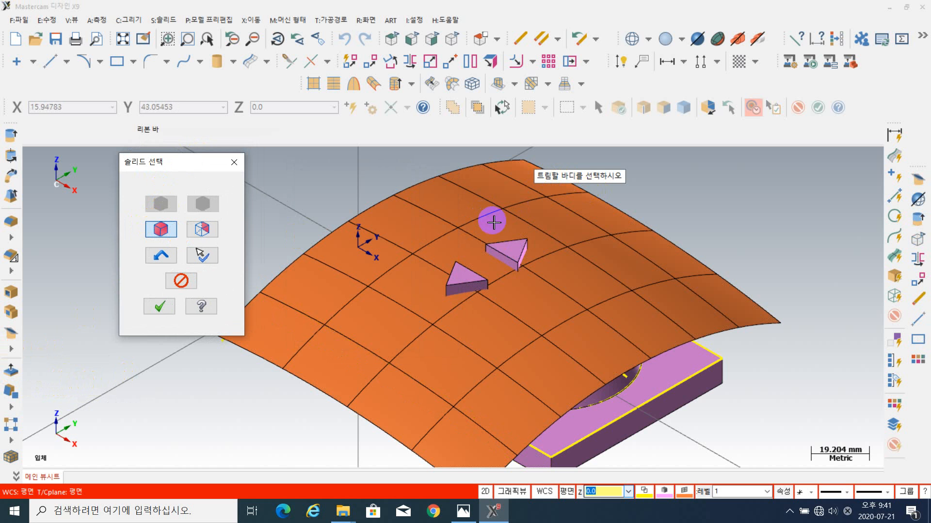
click(506, 252)
click(468, 283)
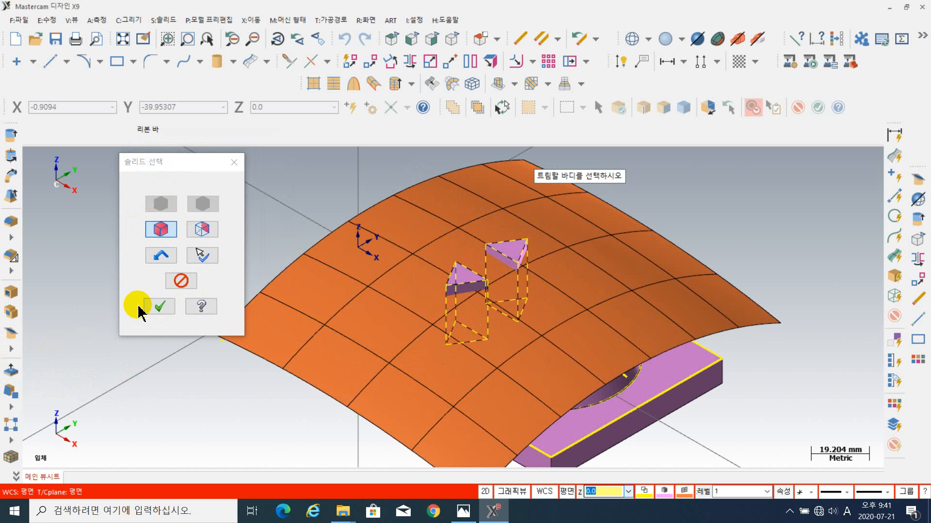
click(158, 308)
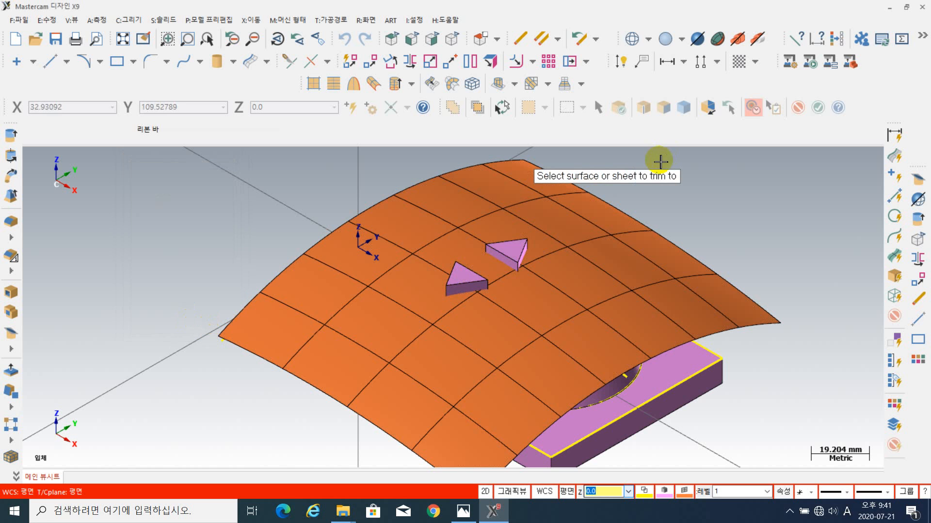
click(561, 292)
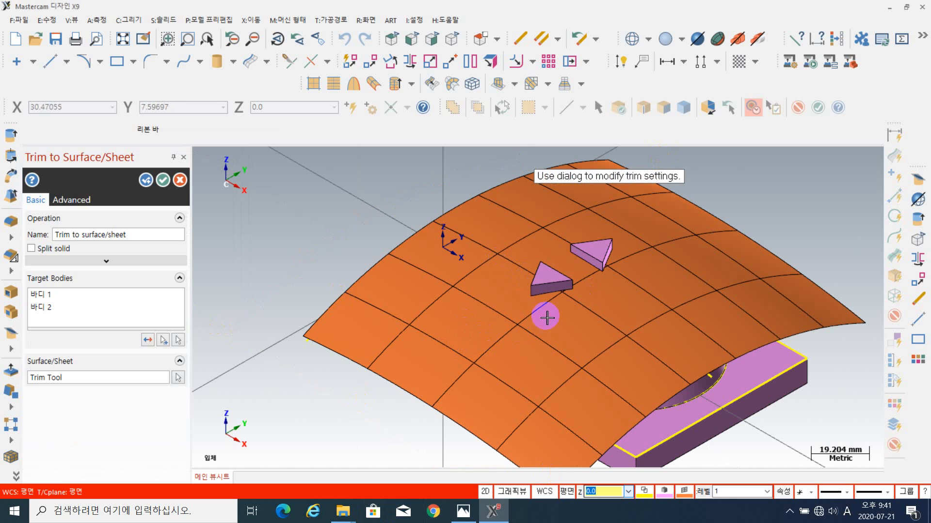
click(148, 340)
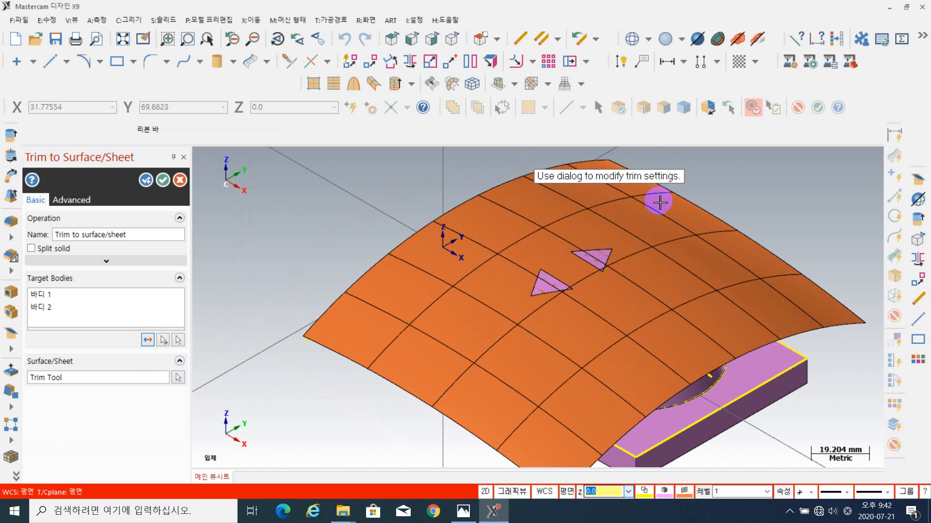
click(165, 181)
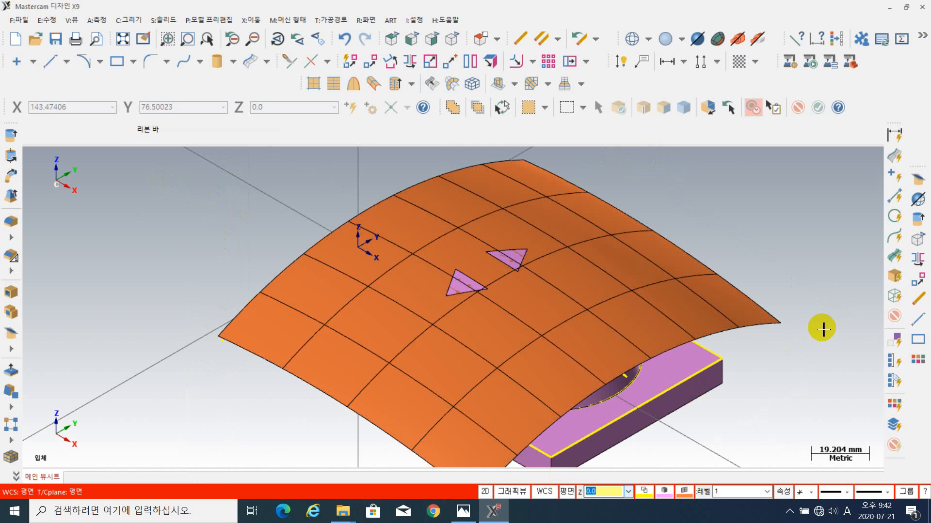
- Blank the curved orange surface covering the model
click(692, 268)
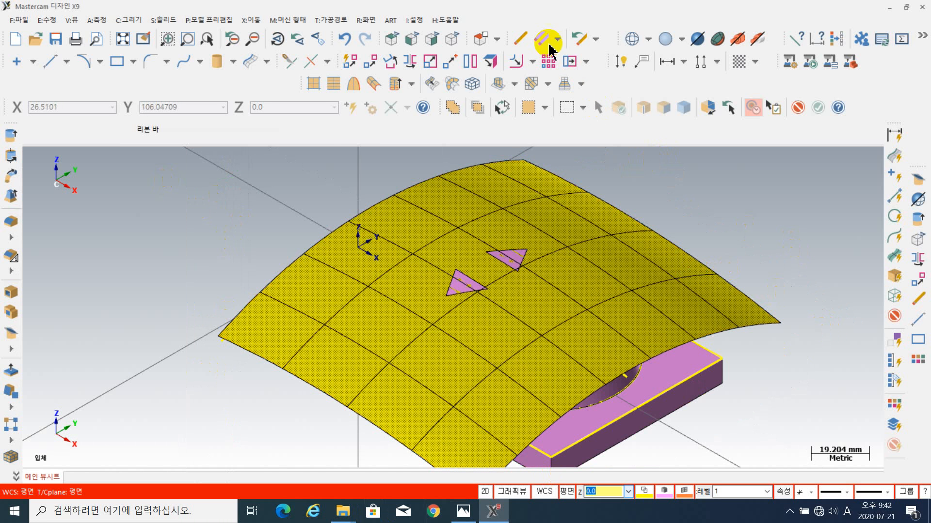
click(376, 23)
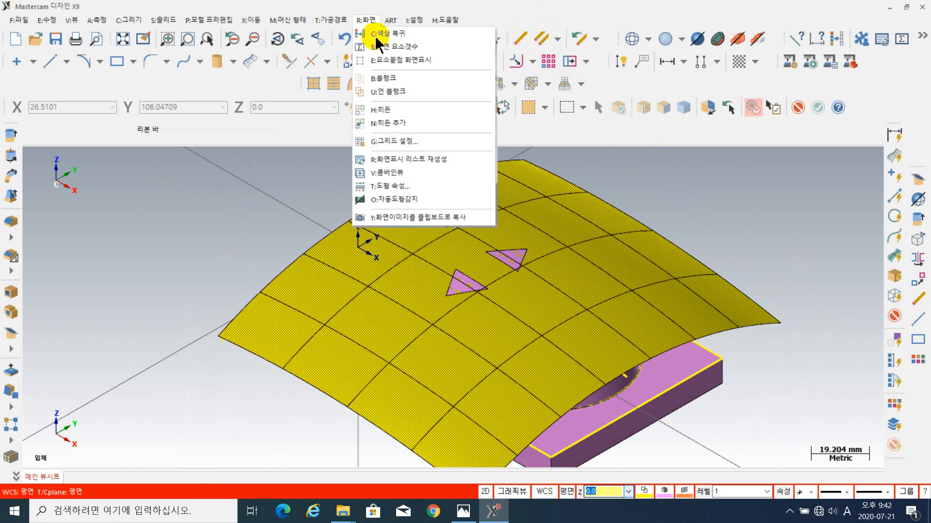
click(400, 83)
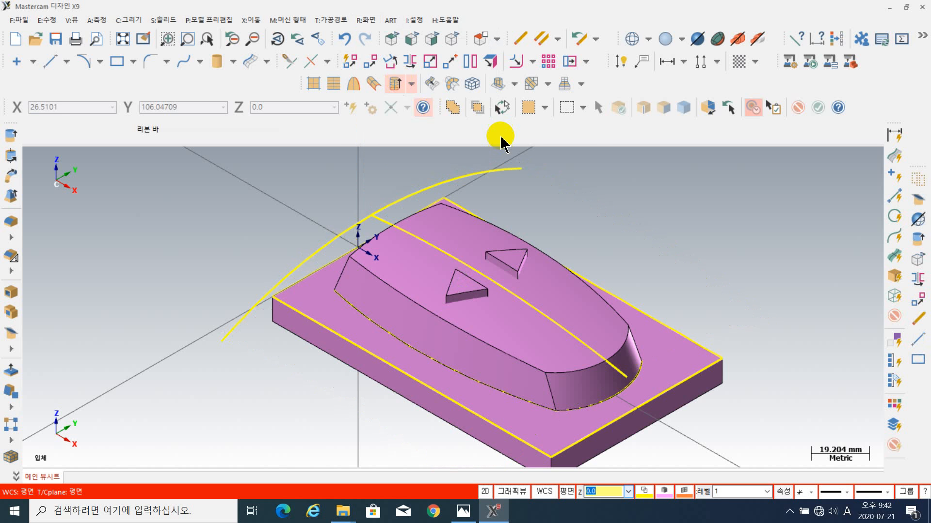
- Join the two triangular bodies to the main body with a Boolean Add
middle_drag(644, 310, 652, 281)
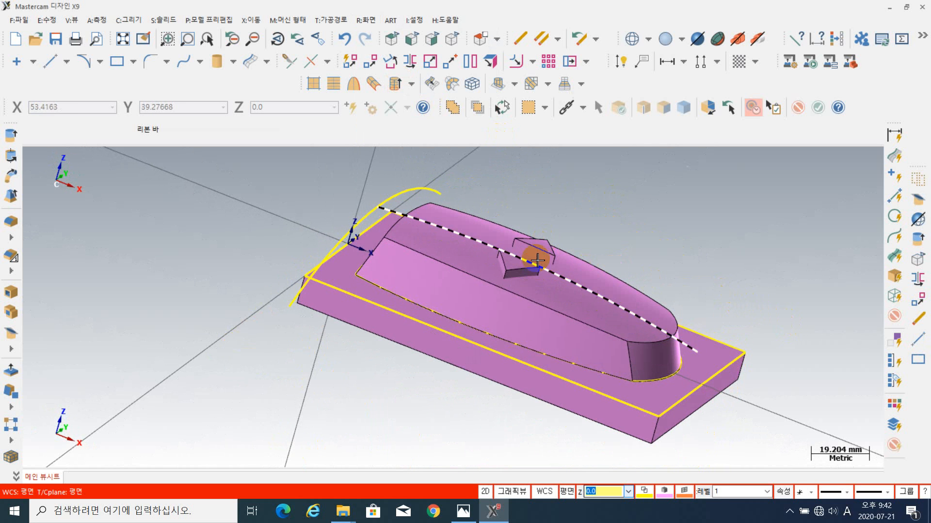
mouse_move(587, 204)
middle_down()
mouse_move(576, 234)
mouse_move(569, 223)
middle_up()
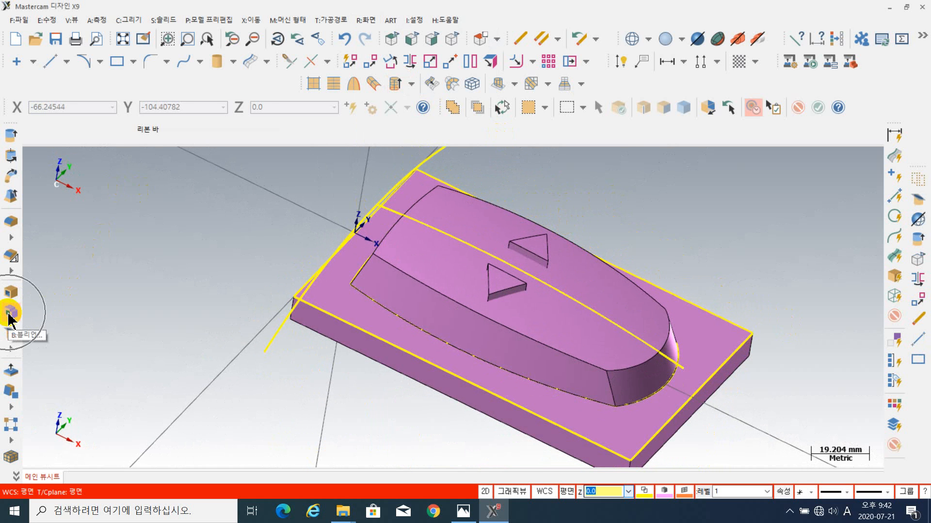
click(11, 314)
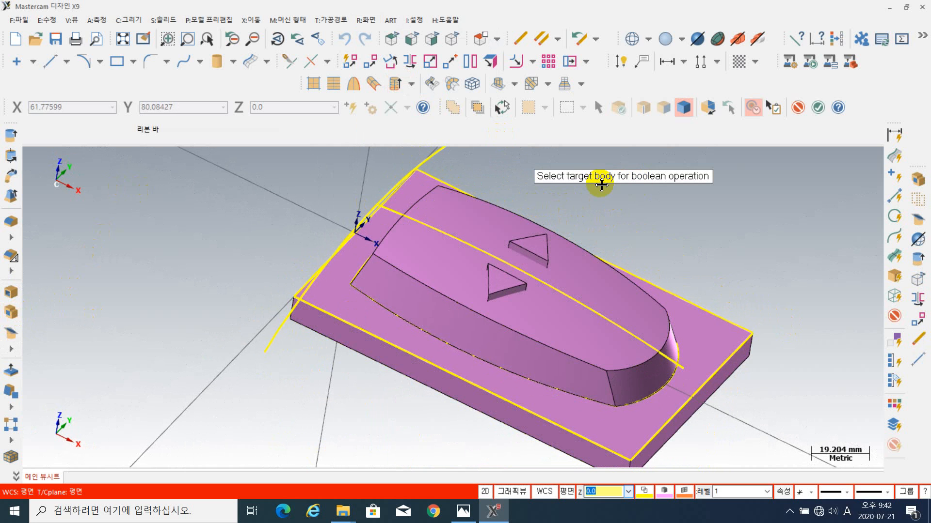
click(613, 310)
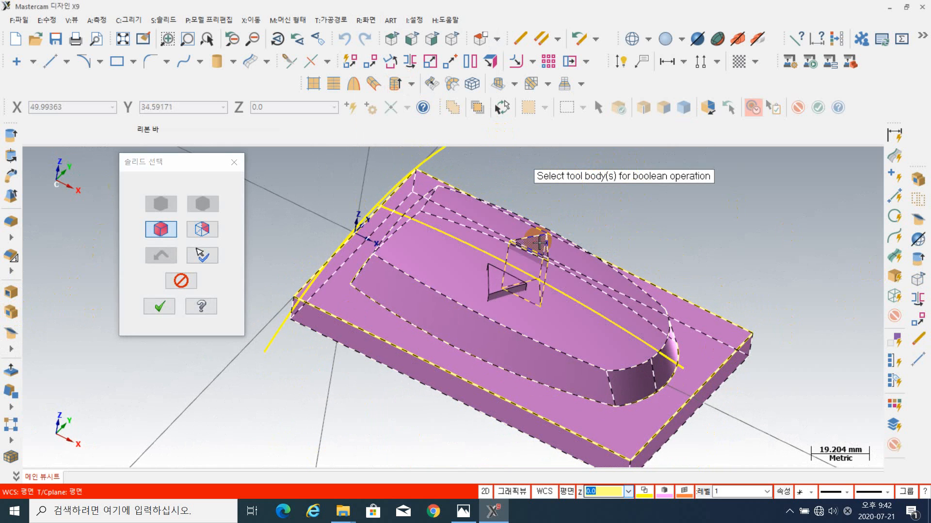
click(503, 286)
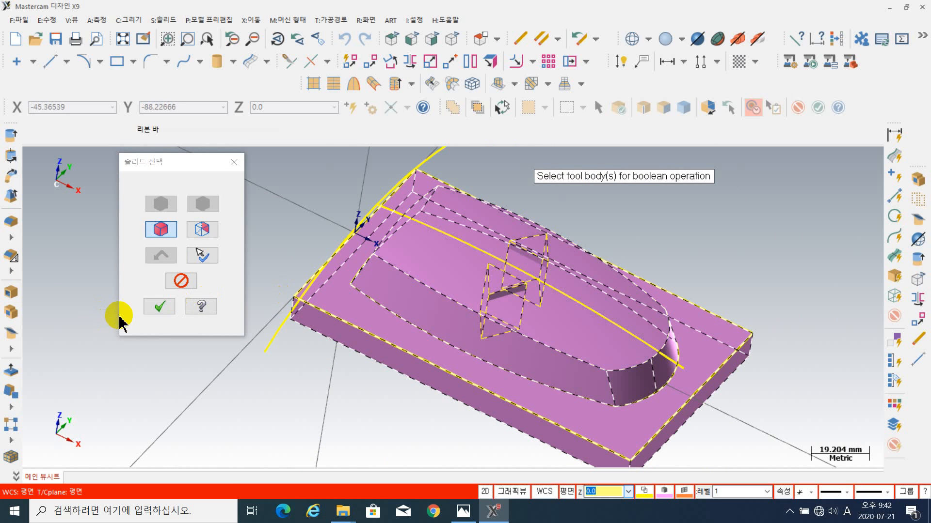
click(157, 306)
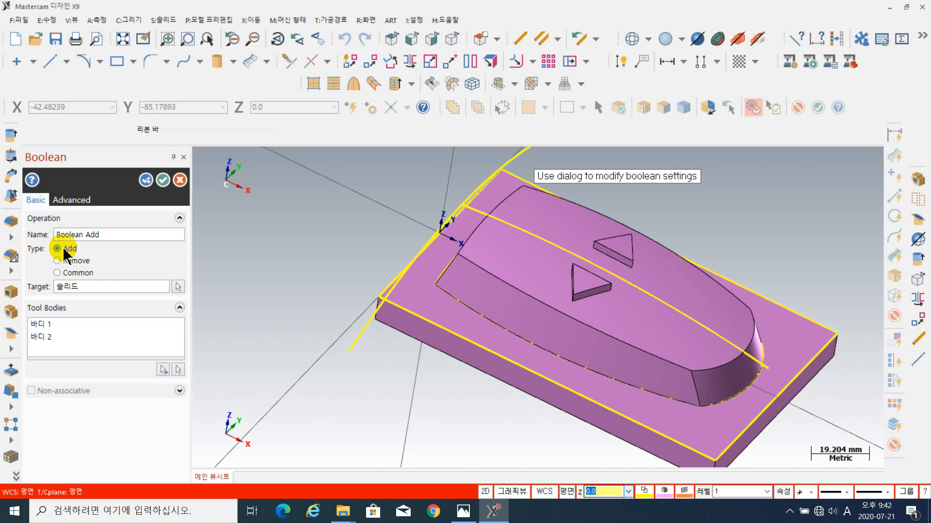
click(164, 186)
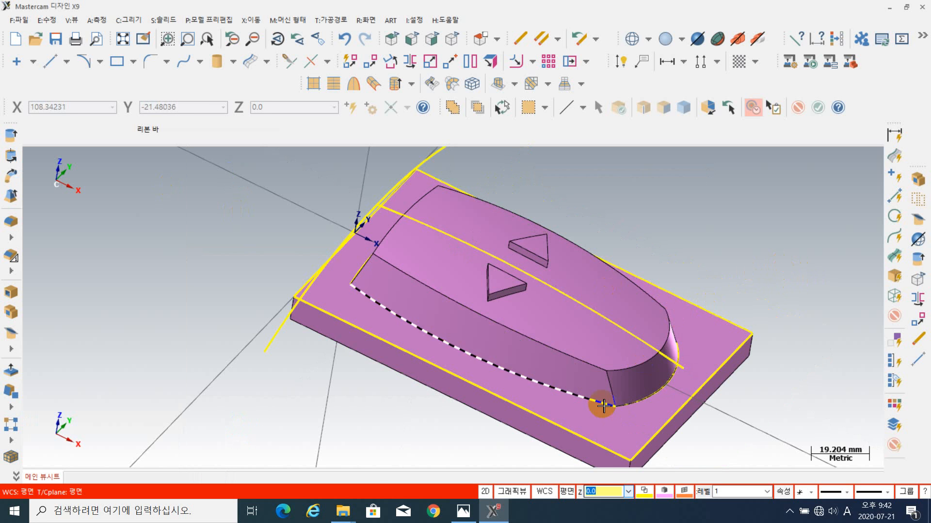
- Switch to the 조이스틱.jpg drawing in Photos and examine the top and section views for the round dome's radius, height and position
click(463, 514)
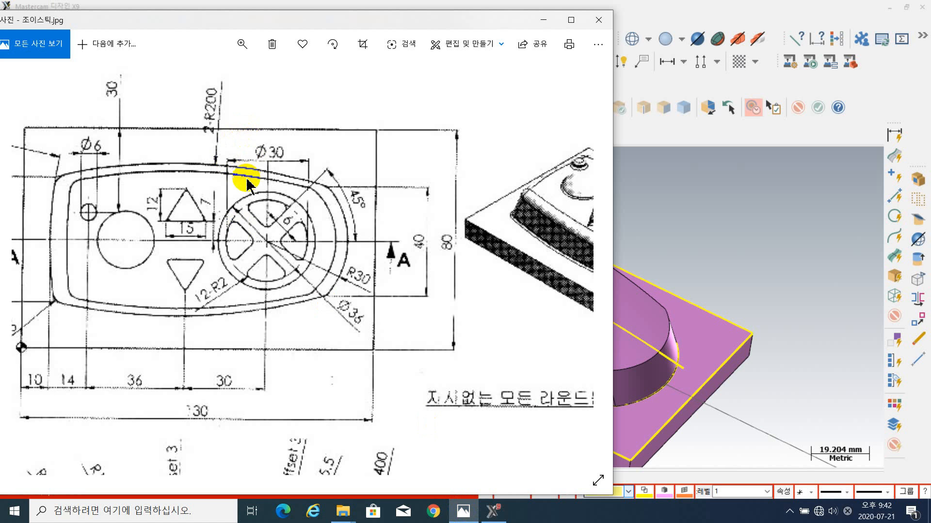
drag(245, 21, 270, 14)
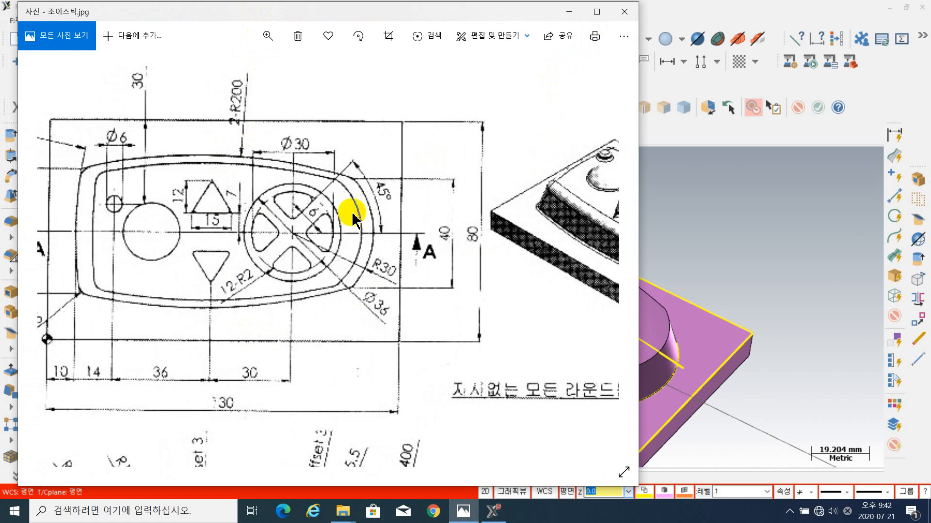
scroll(173, 301, down, 3)
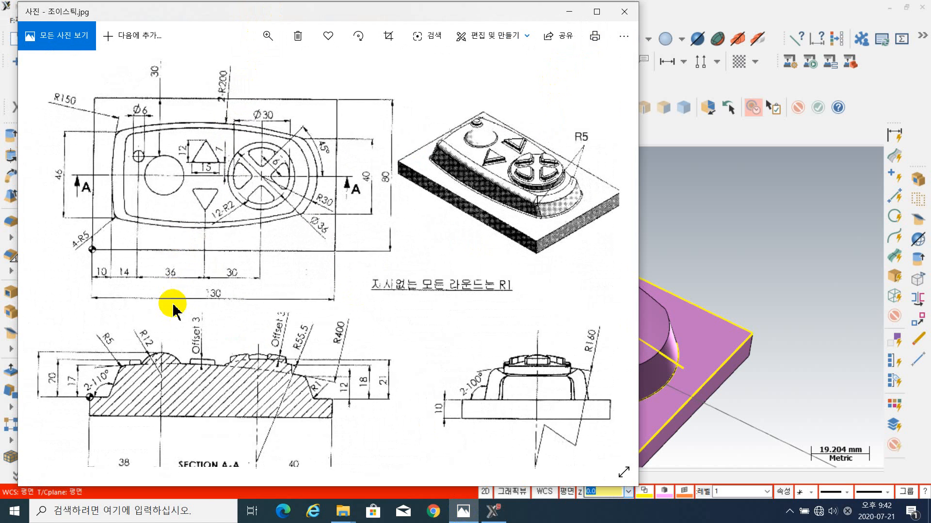
scroll(156, 394, up, 1)
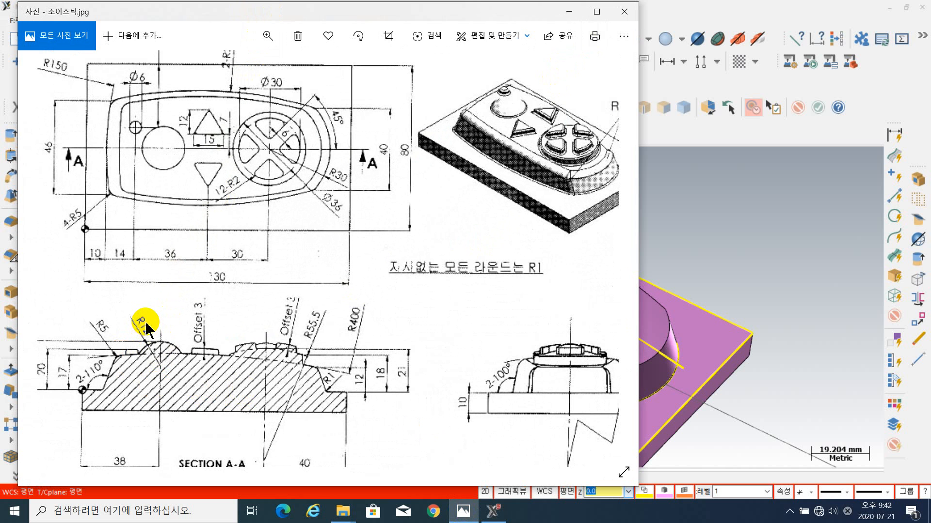
drag(144, 349, 158, 344)
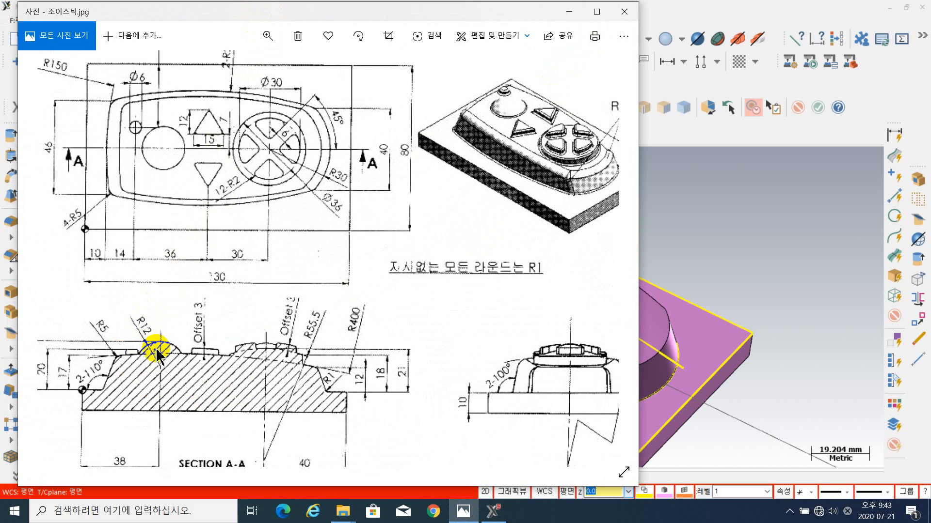
click(187, 306)
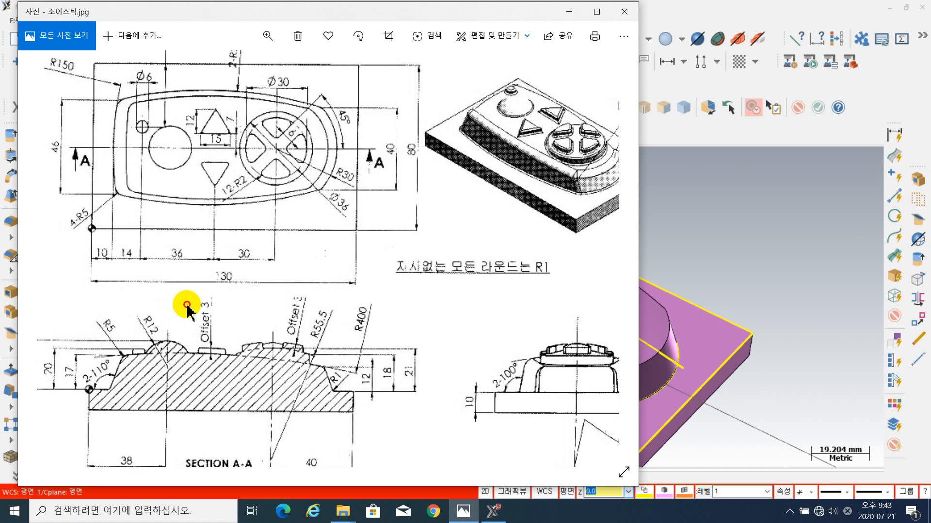
drag(200, 323, 189, 332)
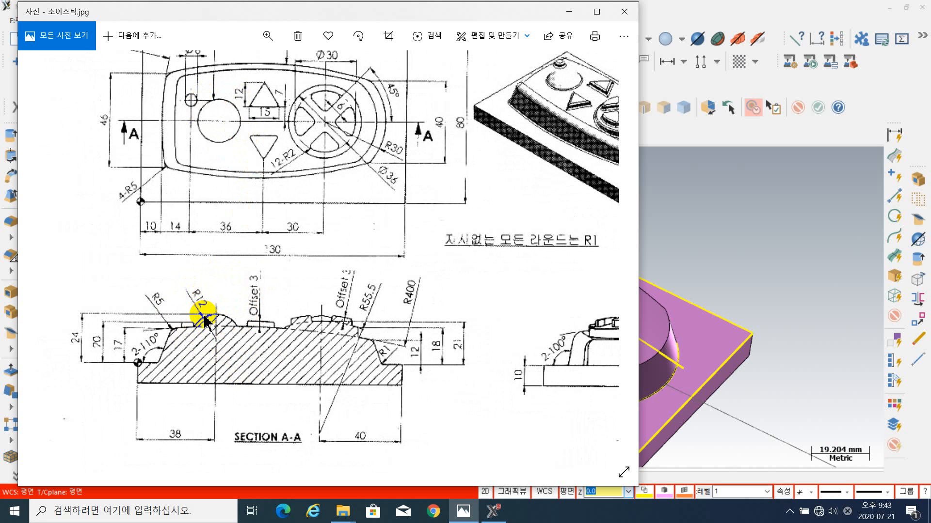
click(696, 214)
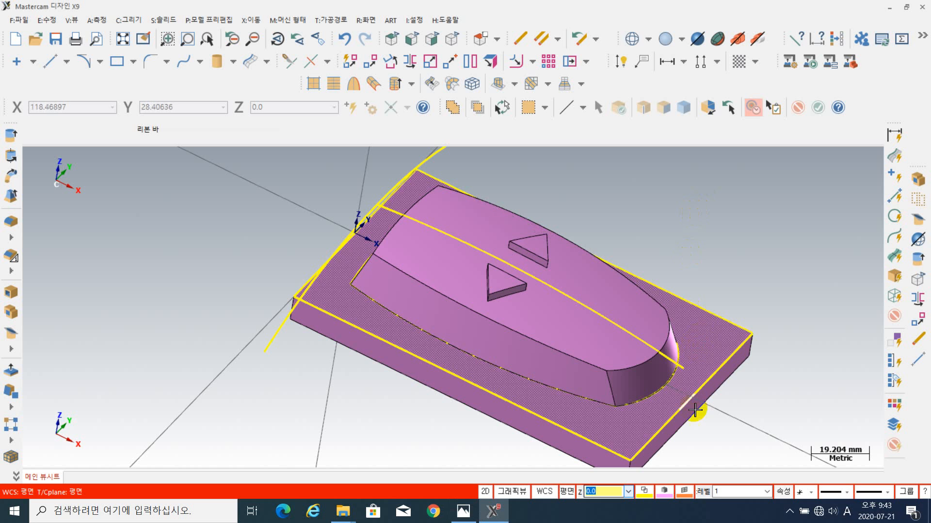
- Set the current solid color to green, color number 10
click(665, 492)
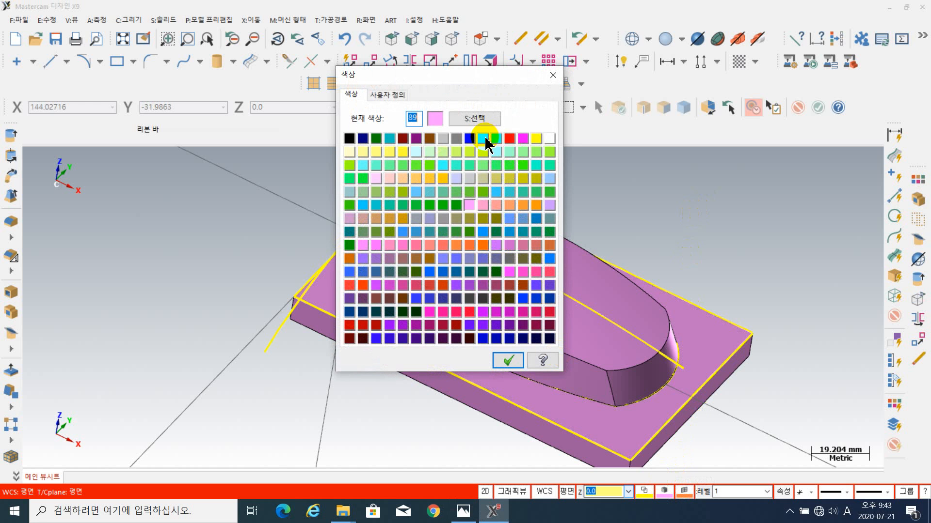
click(483, 140)
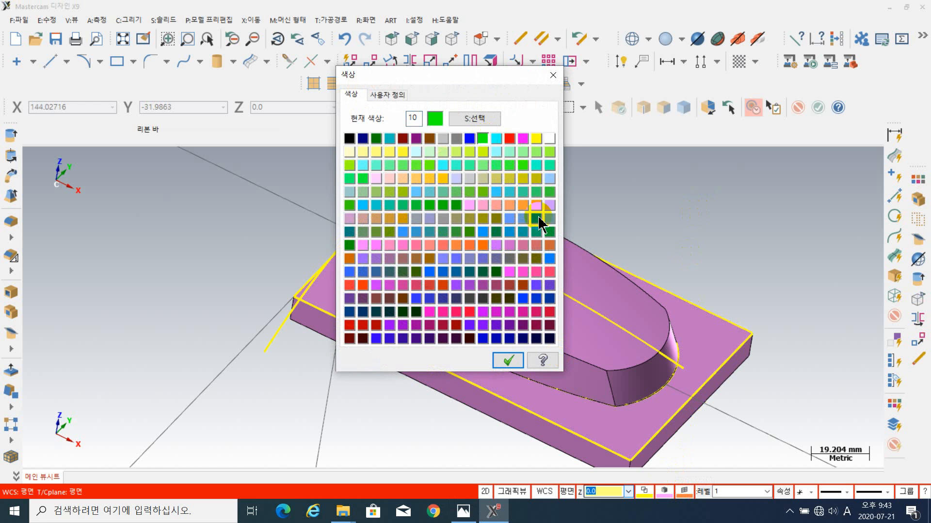
click(507, 362)
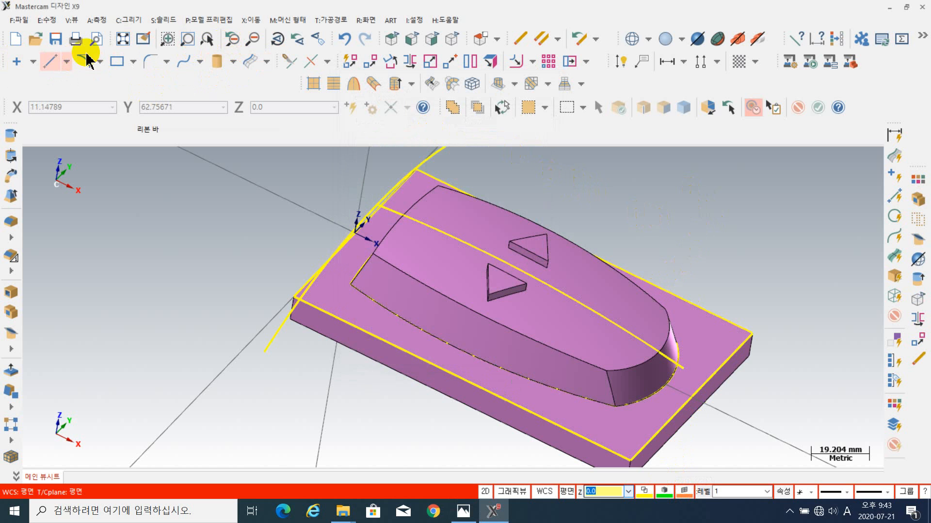
- Start a solid sphere primitive and set its radius to 12
click(234, 62)
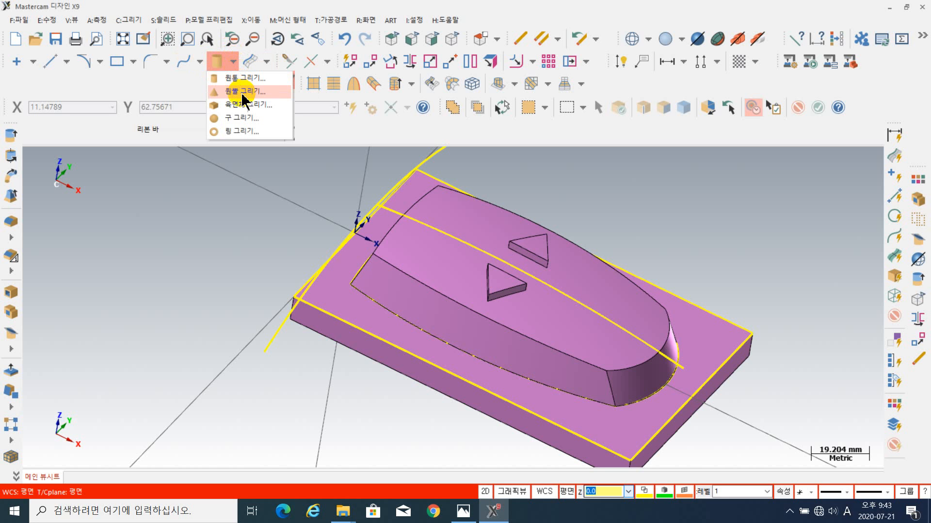
click(236, 124)
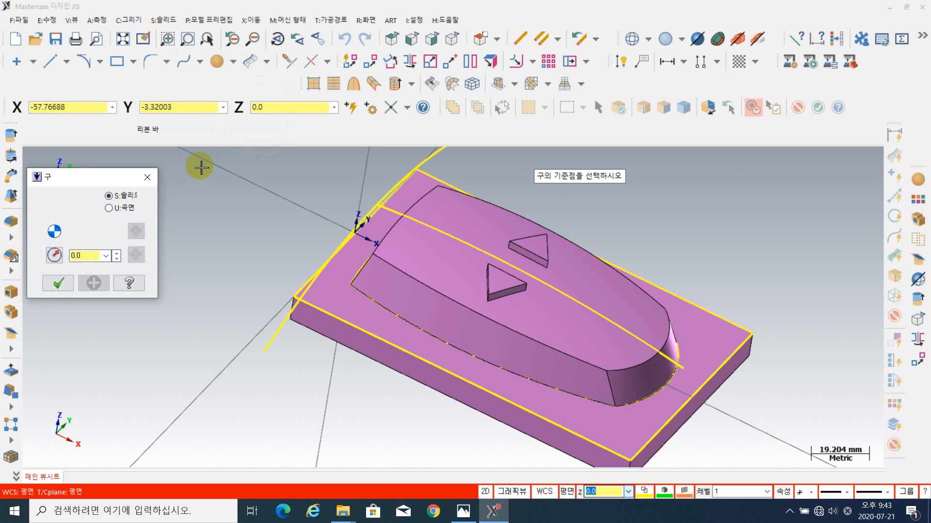
drag(97, 180, 168, 163)
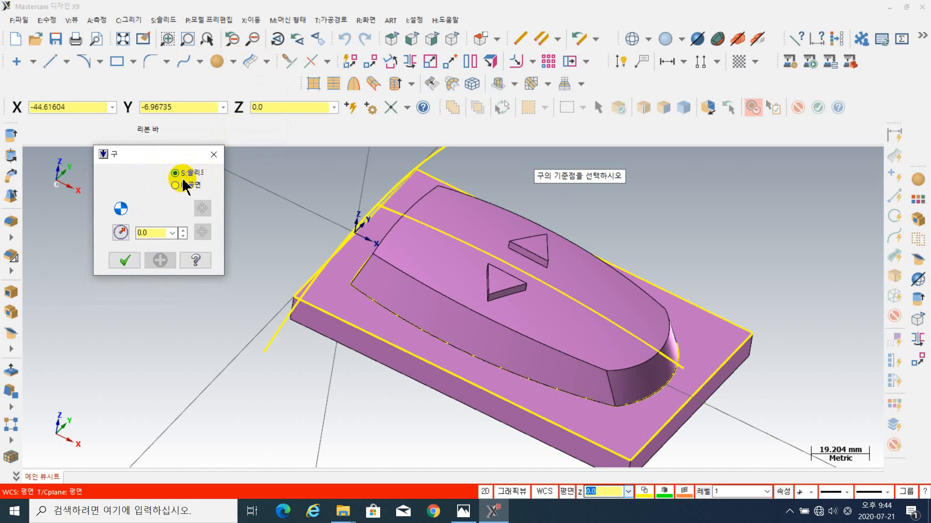
click(176, 185)
click(187, 173)
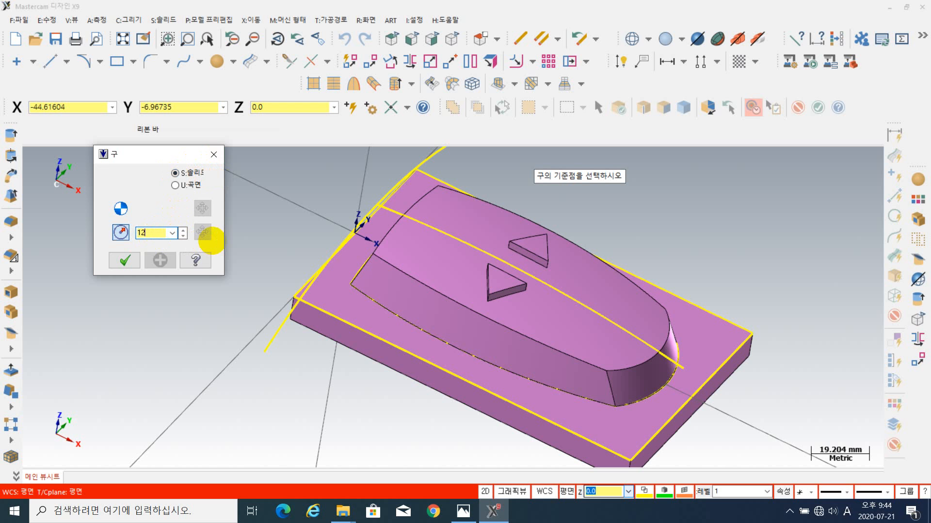
key(Return)
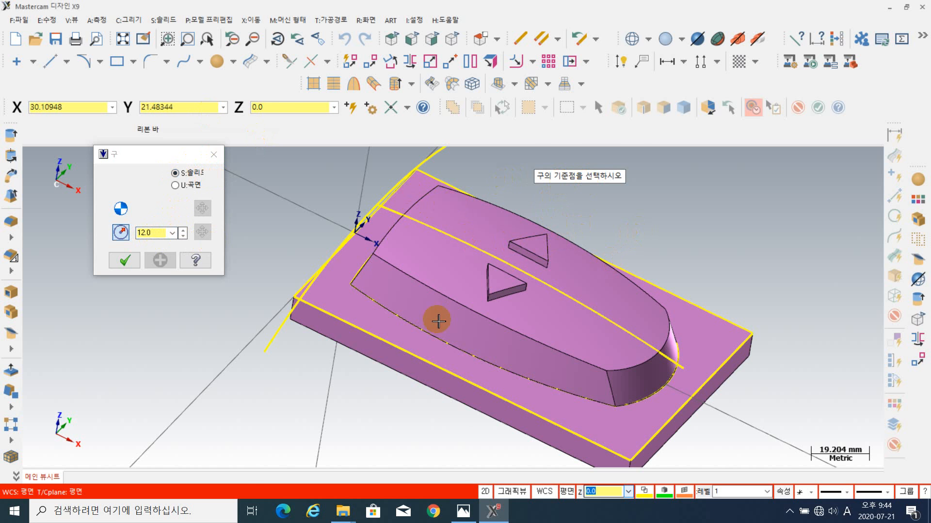
- Switch to the 조이스틱.jpg drawing in Photos and examine the top and section views for the dome's centre position and height
click(464, 512)
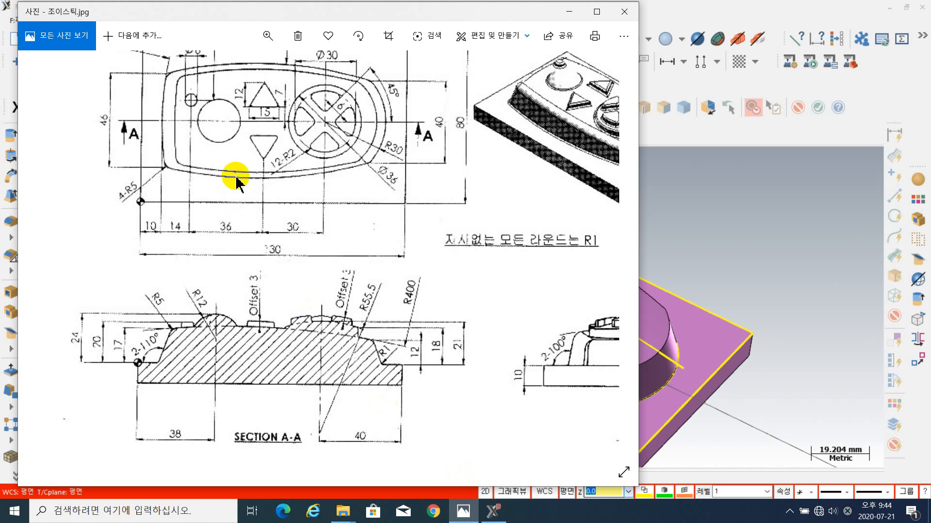
double_click(294, 187)
mouse_move(294, 186)
mouse_down()
mouse_move(278, 269)
mouse_move(244, 218)
mouse_up()
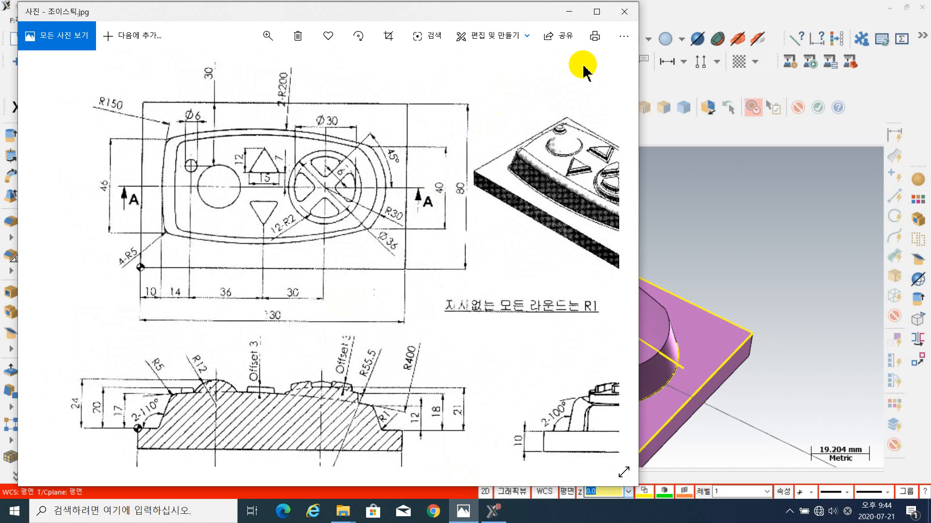
click(698, 13)
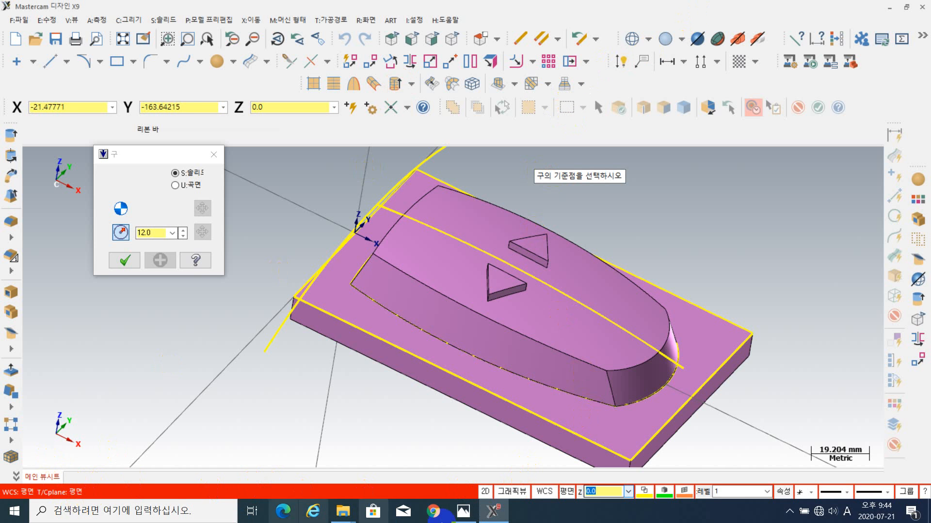
click(466, 515)
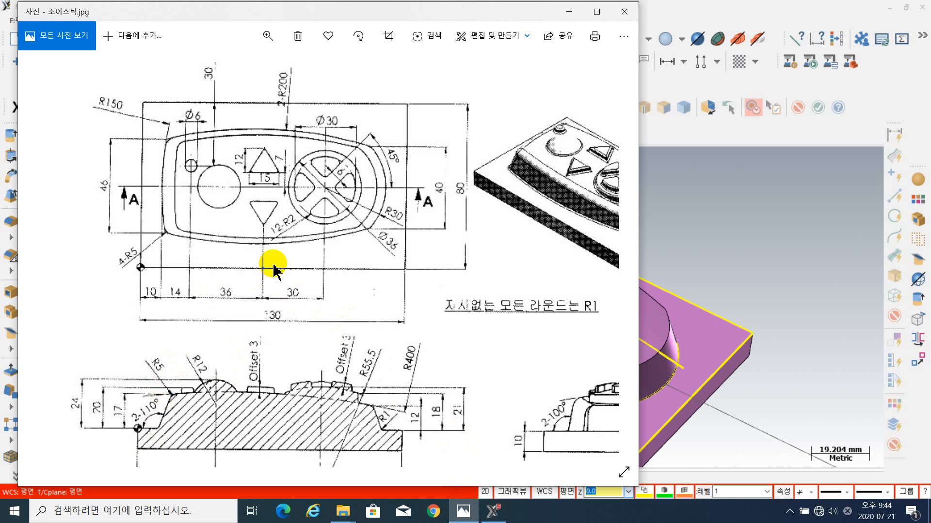
drag(270, 263, 276, 182)
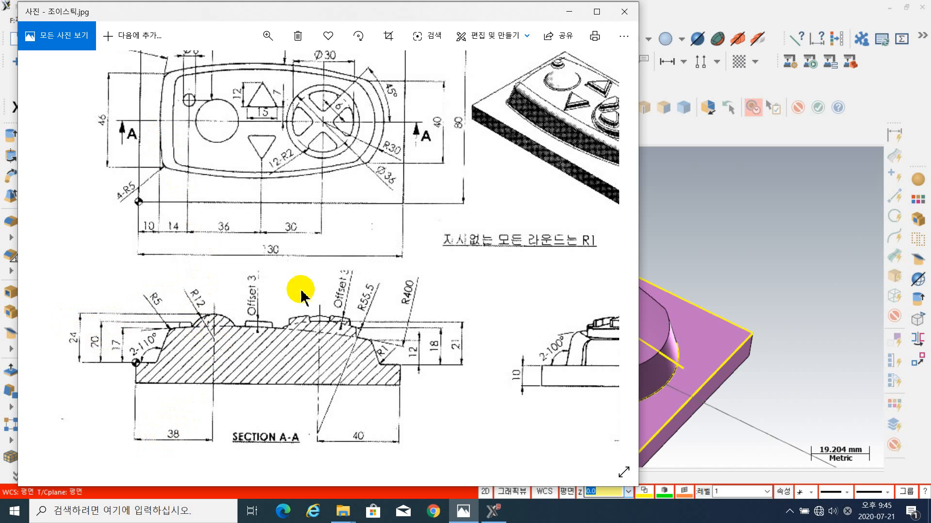
click(628, 12)
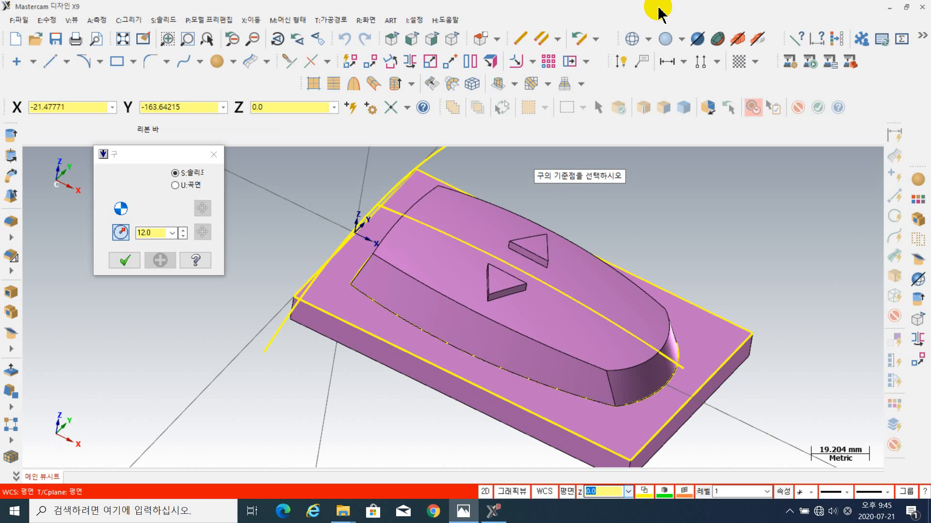
- Place the sphere's base point at 38,0,12 and accept the green solid sphere
click(351, 108)
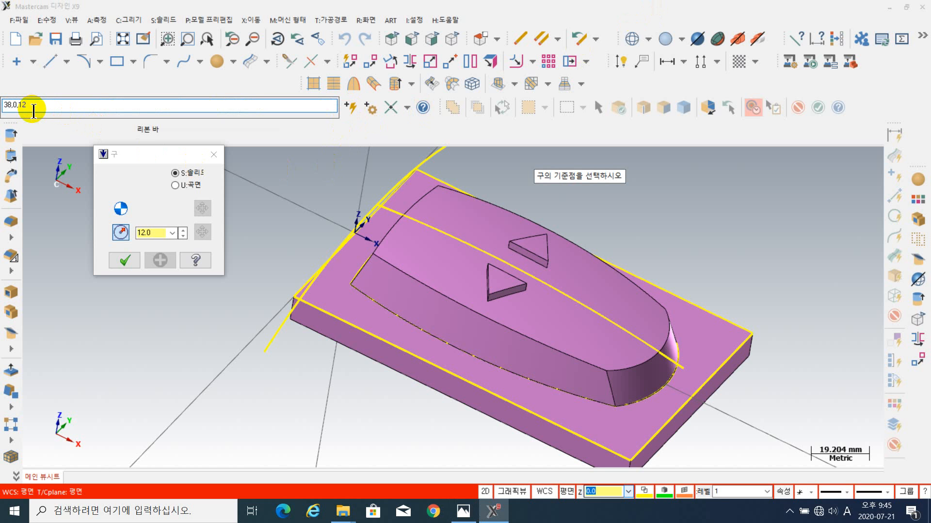
key(Return)
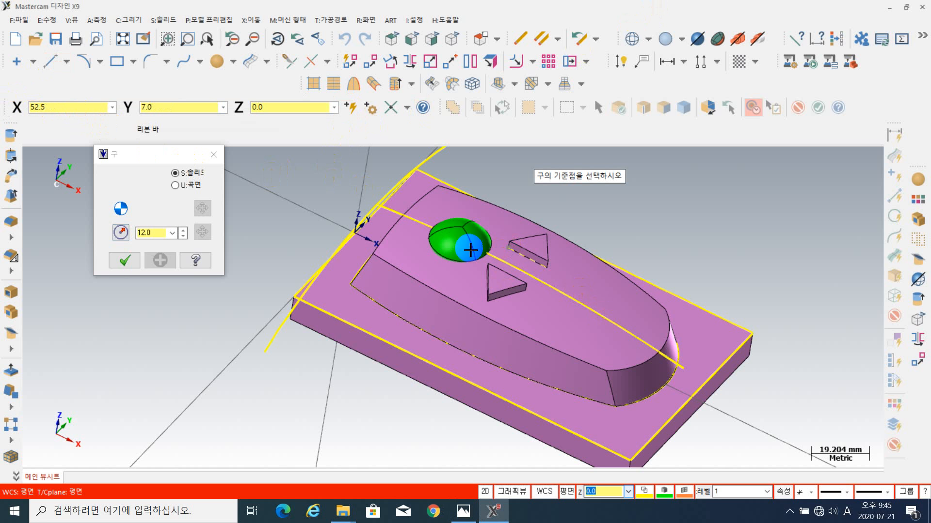
click(154, 266)
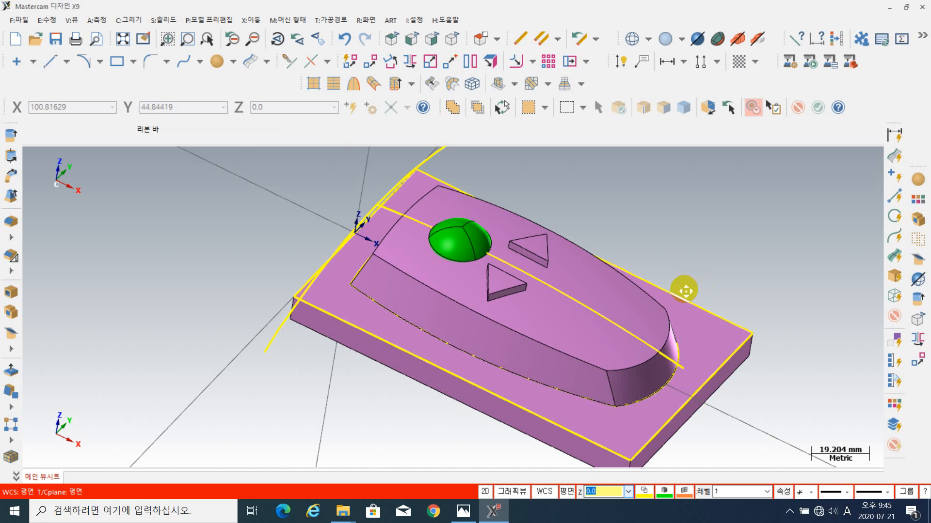
middle_drag(686, 291, 550, 239)
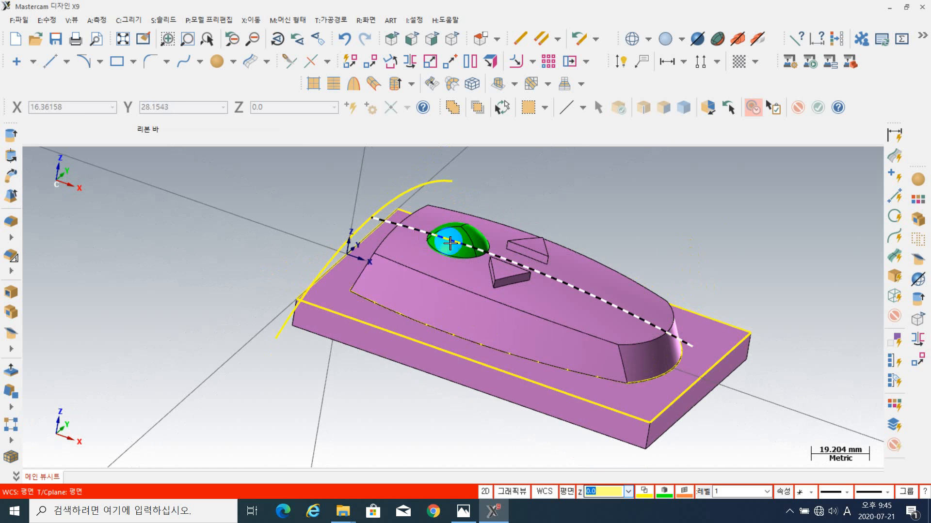
click(458, 236)
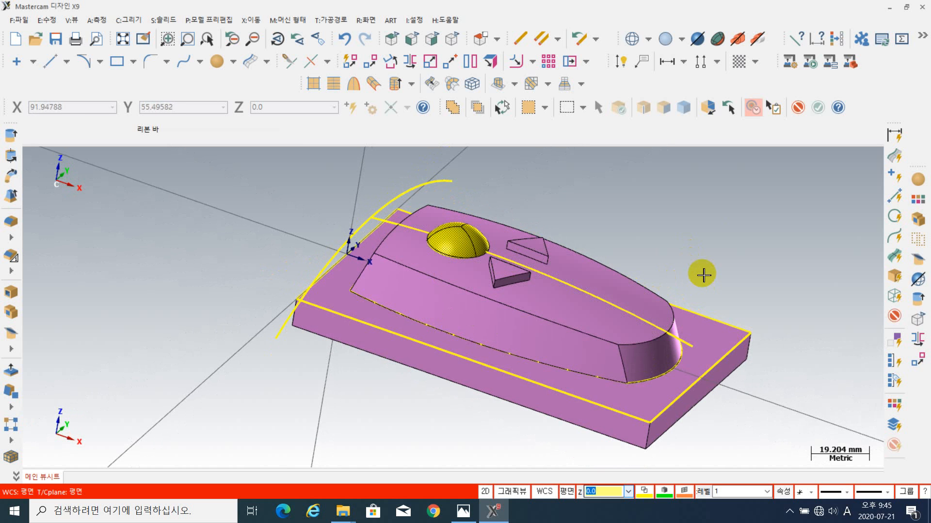
click(713, 268)
middle_drag(716, 246, 676, 276)
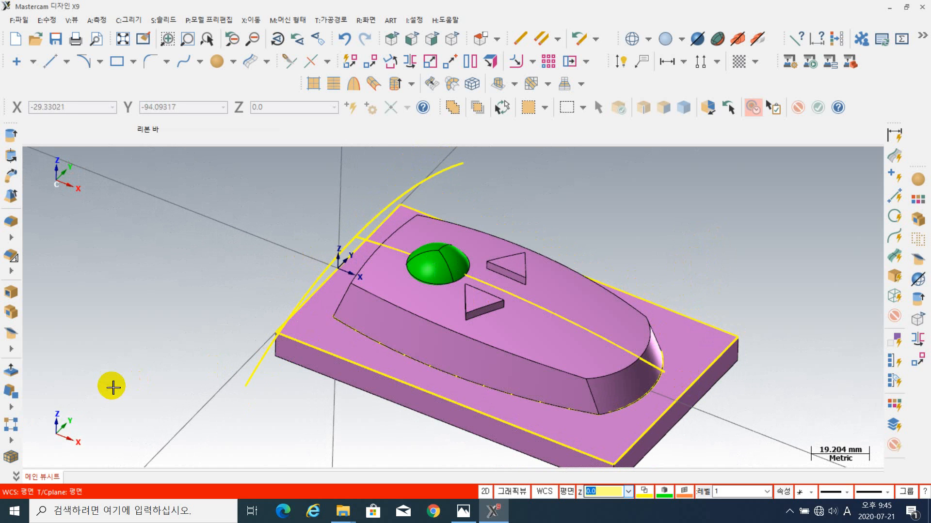
- Join the green sphere to the main body with a Boolean Add, using the main body as the target
click(24, 311)
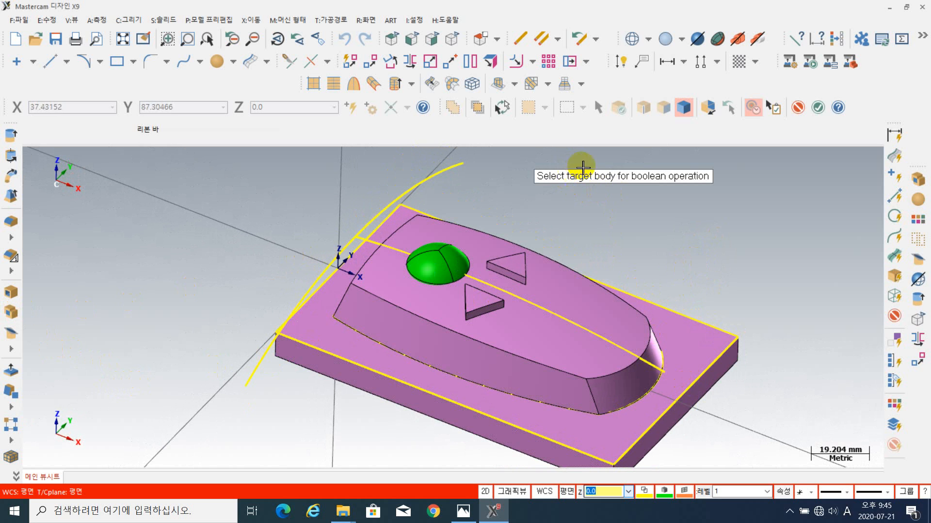
click(578, 293)
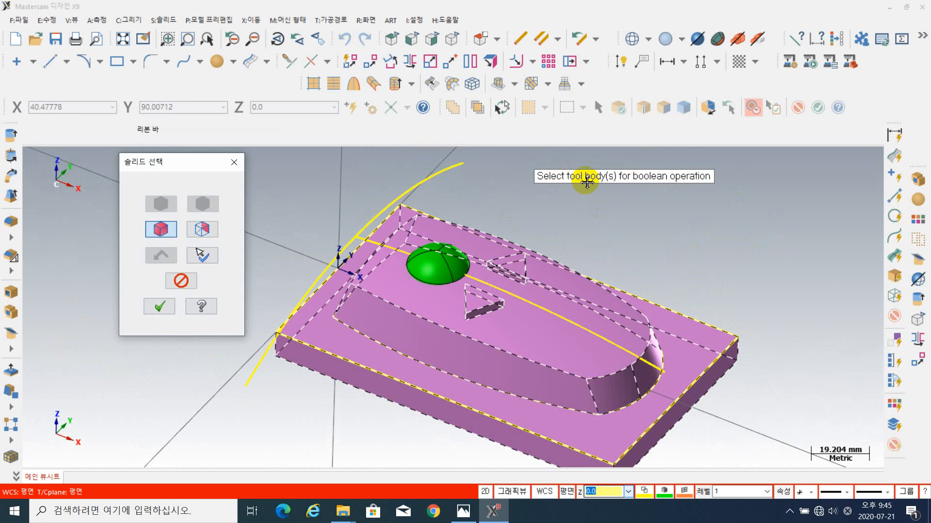
click(439, 275)
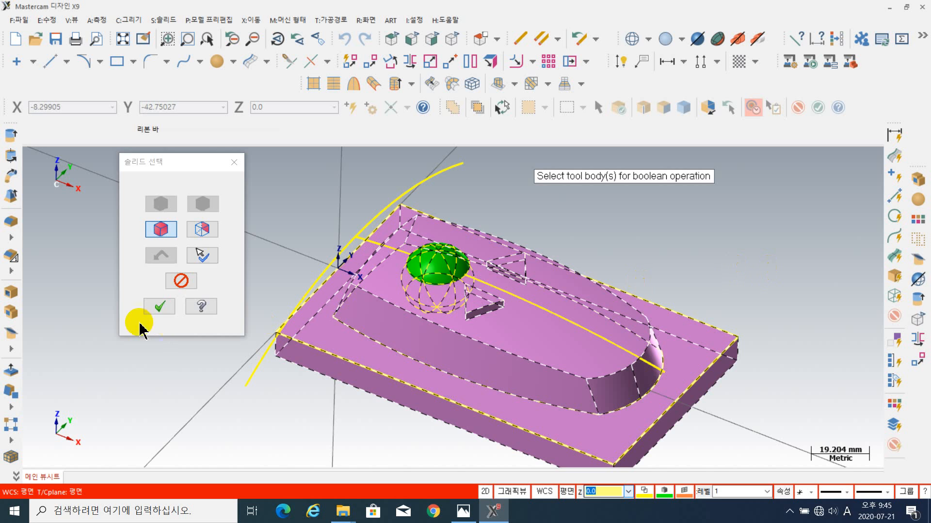
click(159, 306)
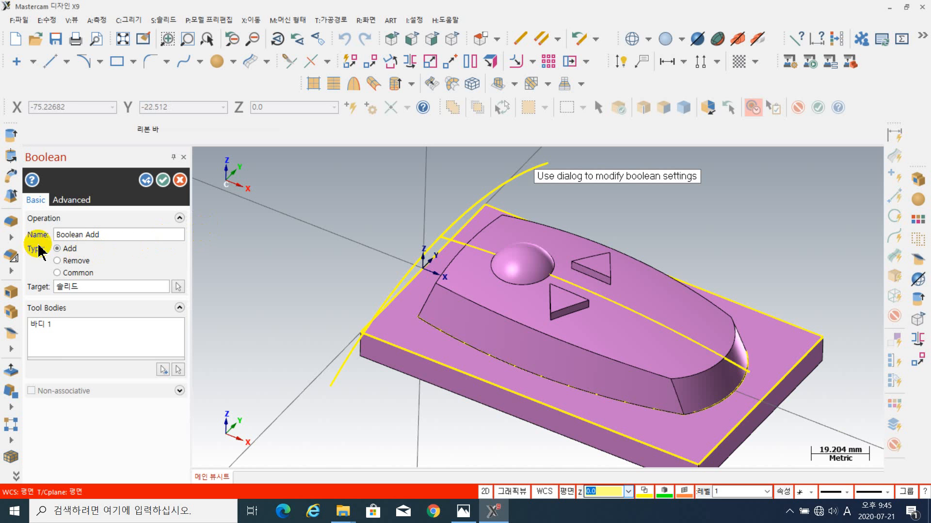
click(163, 180)
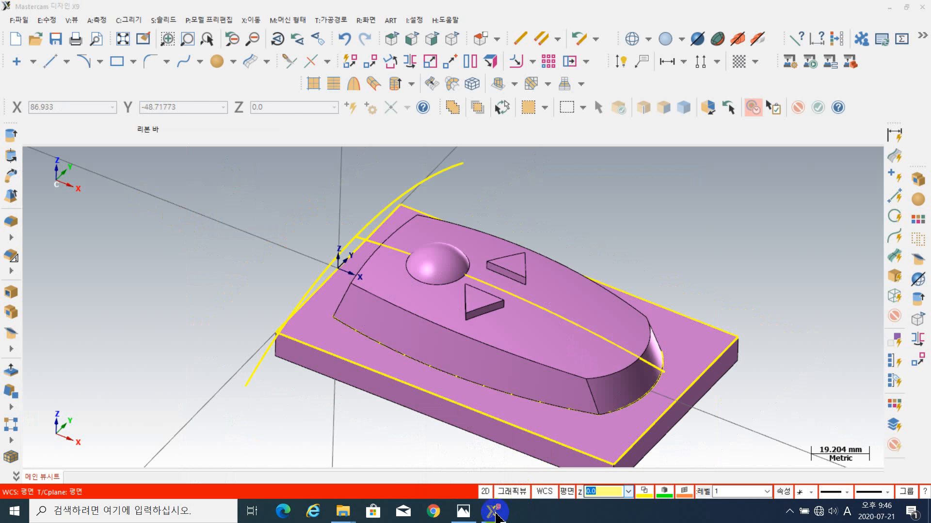
- Switch to the 조이스틱.jpg drawing and examine the small round button's diameter, height and position beside the dome
click(470, 515)
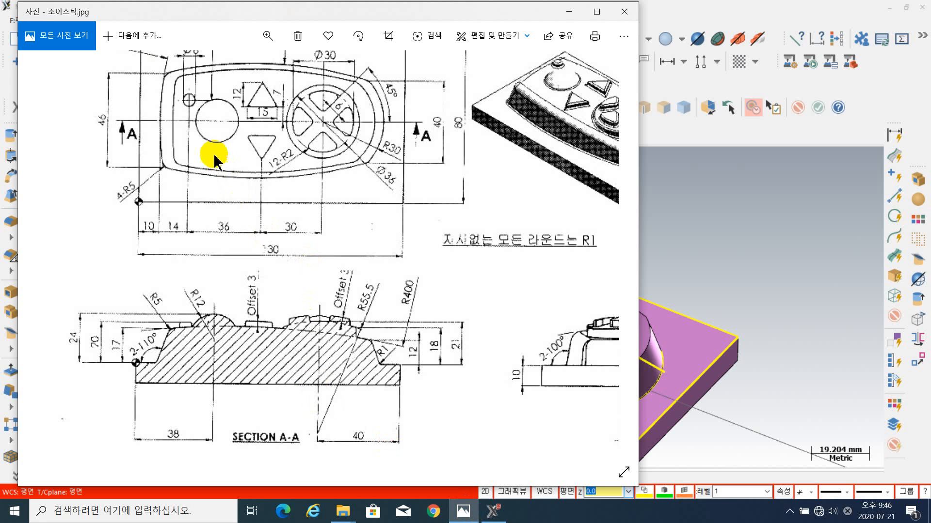
mouse_move(213, 148)
mouse_down()
mouse_move(227, 242)
mouse_move(209, 183)
mouse_up()
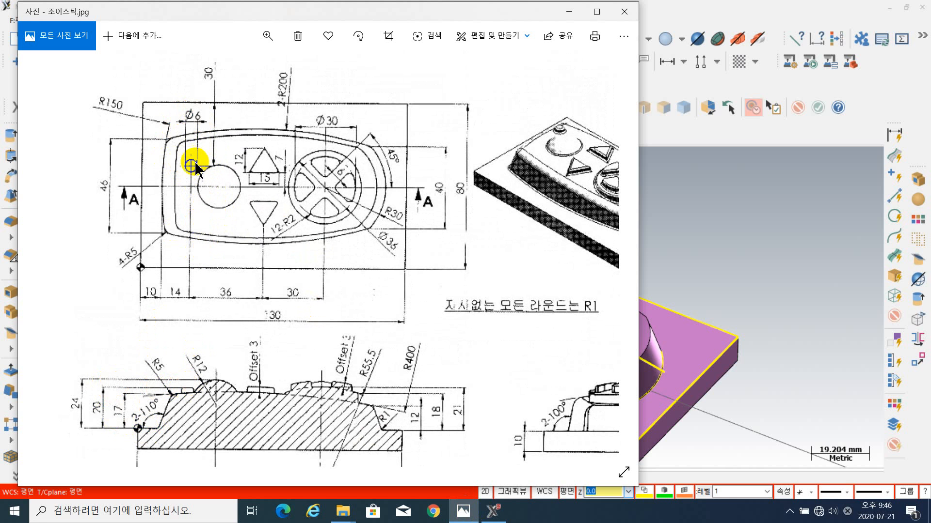
click(751, 10)
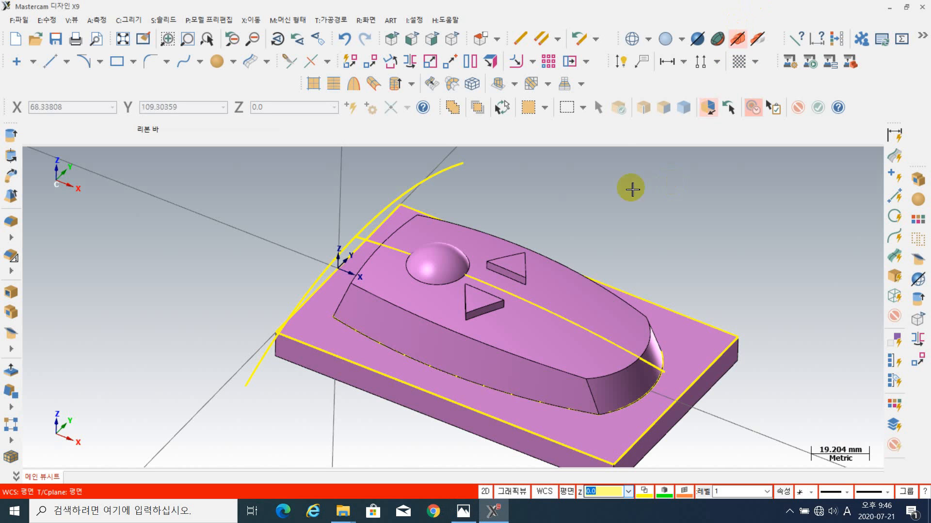
- Start a solid cylinder primitive with a radius of 3 and a height of 20
click(234, 63)
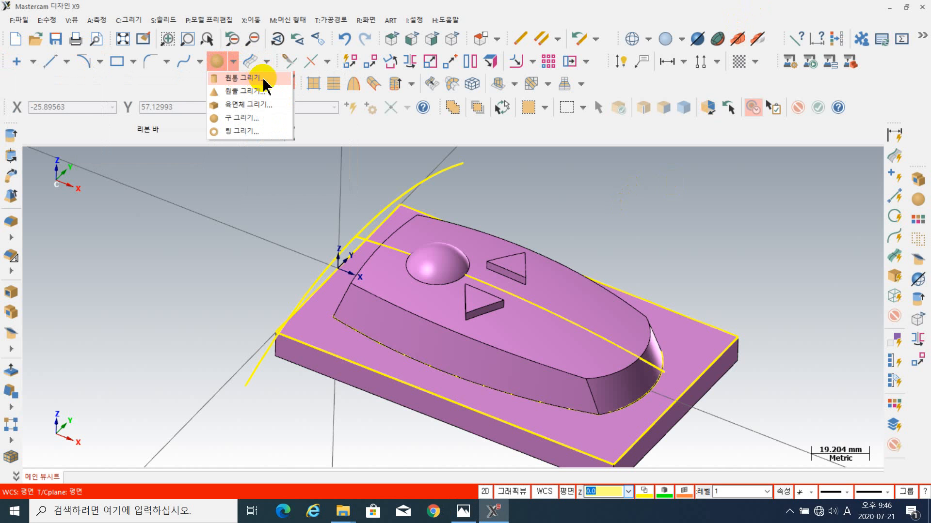
click(242, 79)
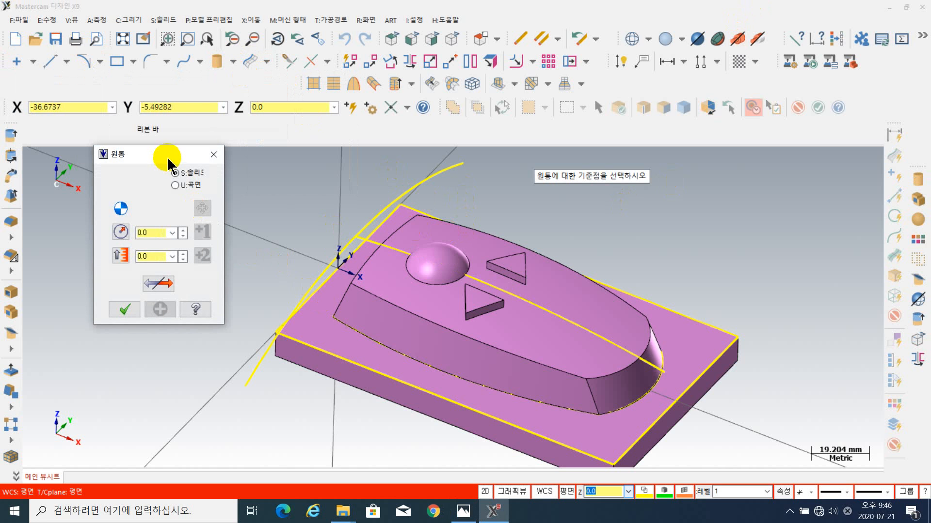
drag(168, 155, 771, 173)
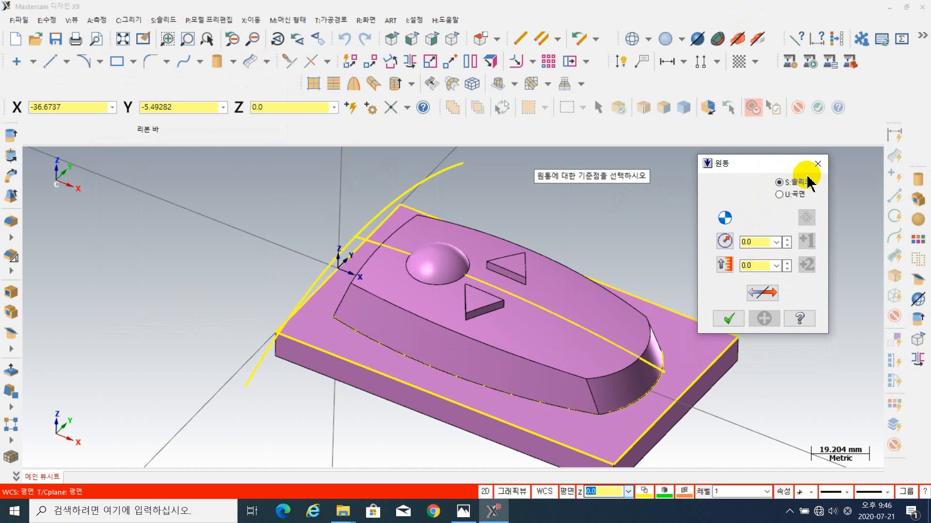
double_click(752, 242)
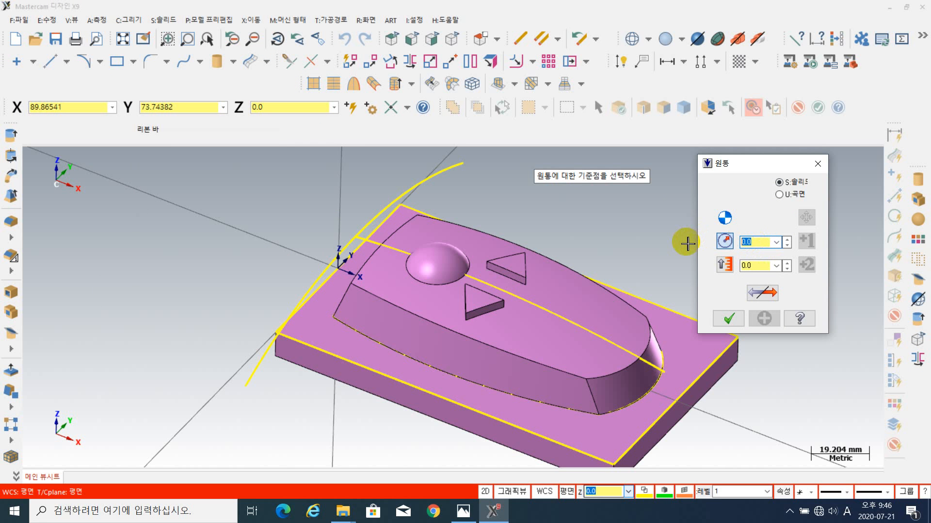
key(Return)
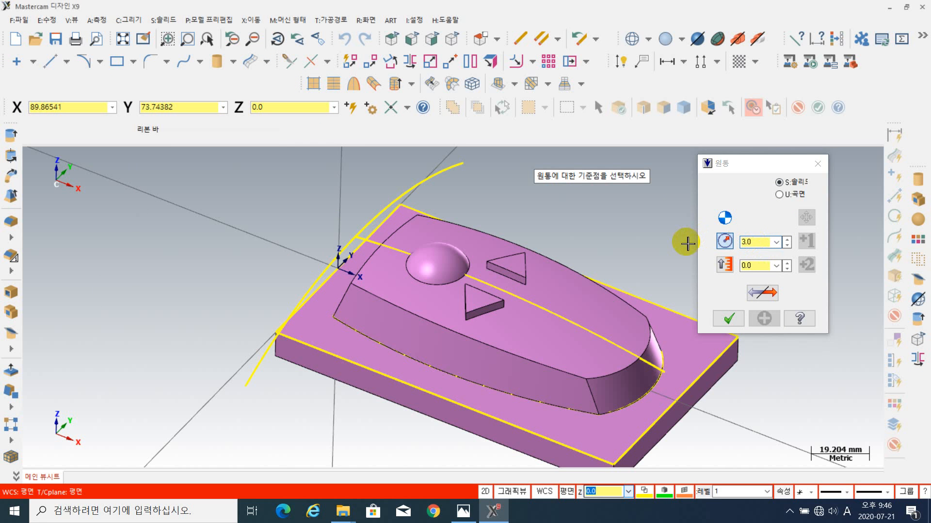
double_click(759, 266)
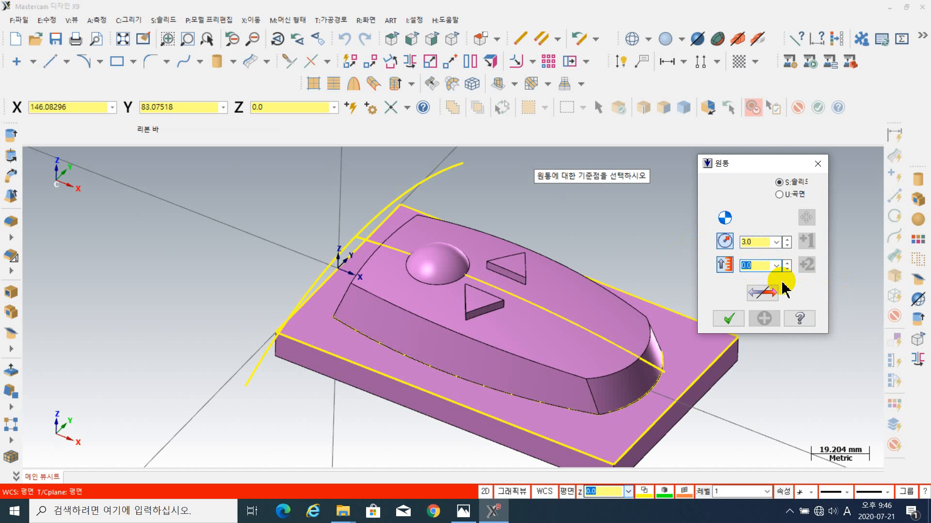
key(Return)
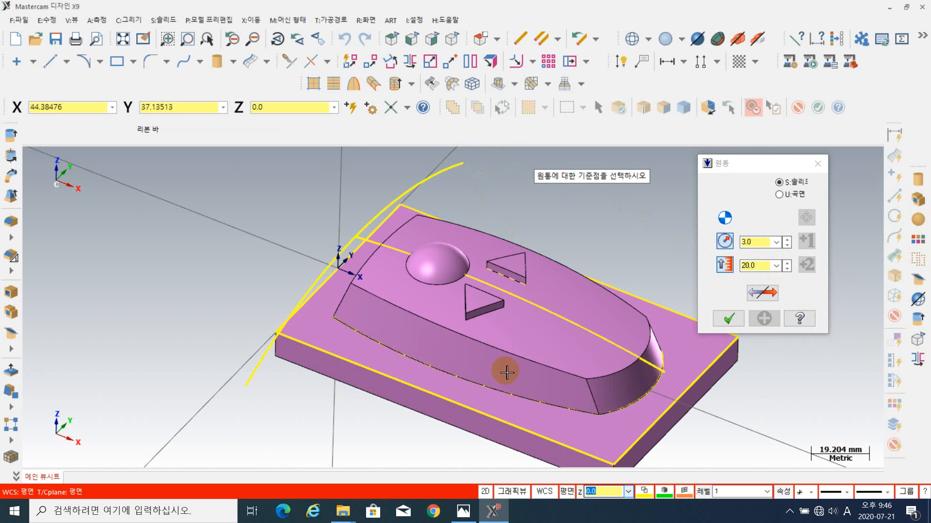
- Check the small button's position in the 조이스틱.jpg drawing, then place the cylinder's base point at 24,10,0 and accept it
click(464, 512)
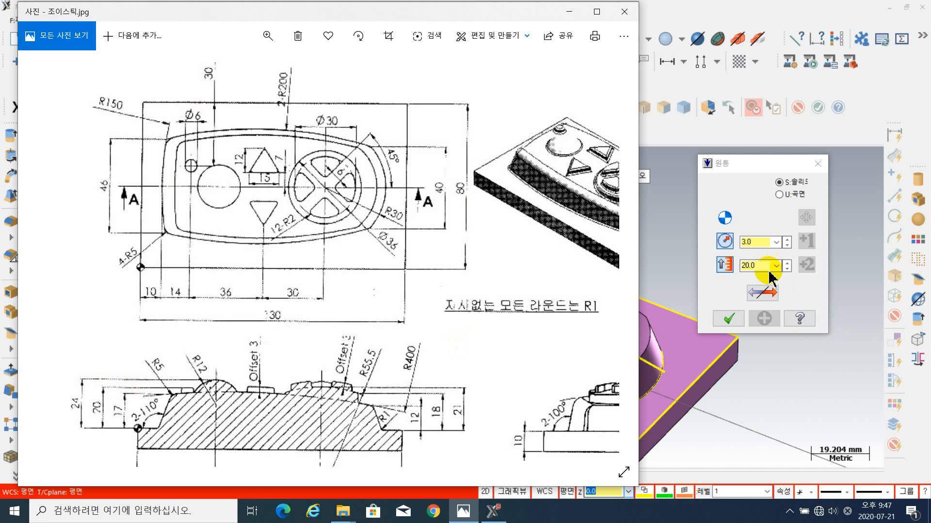
click(882, 87)
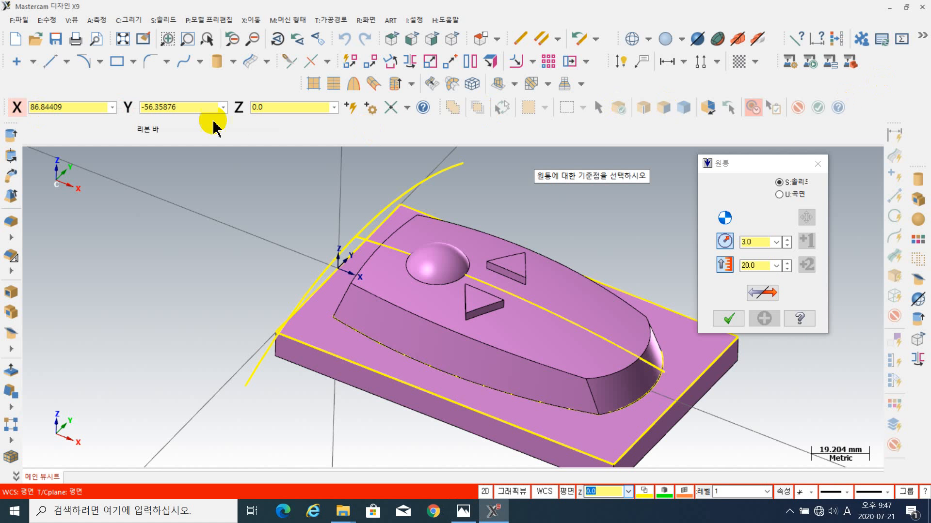
click(345, 108)
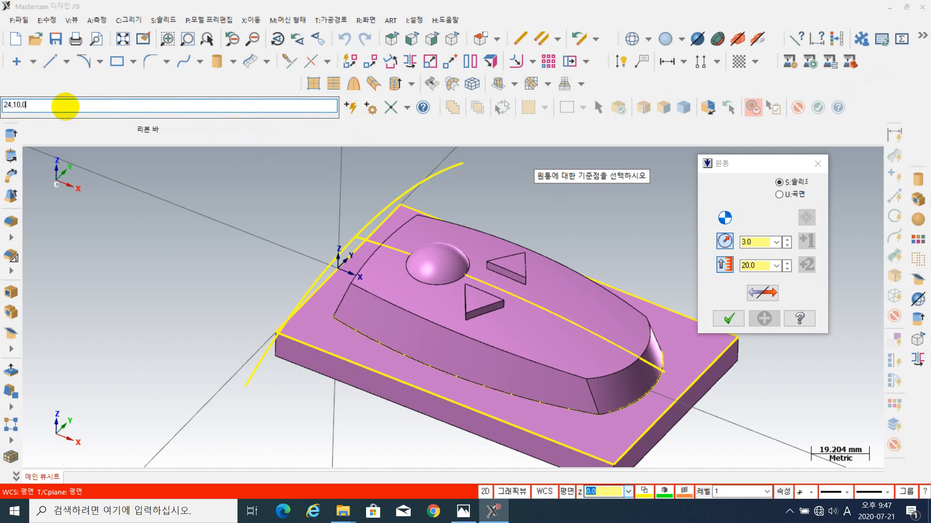
key(Return)
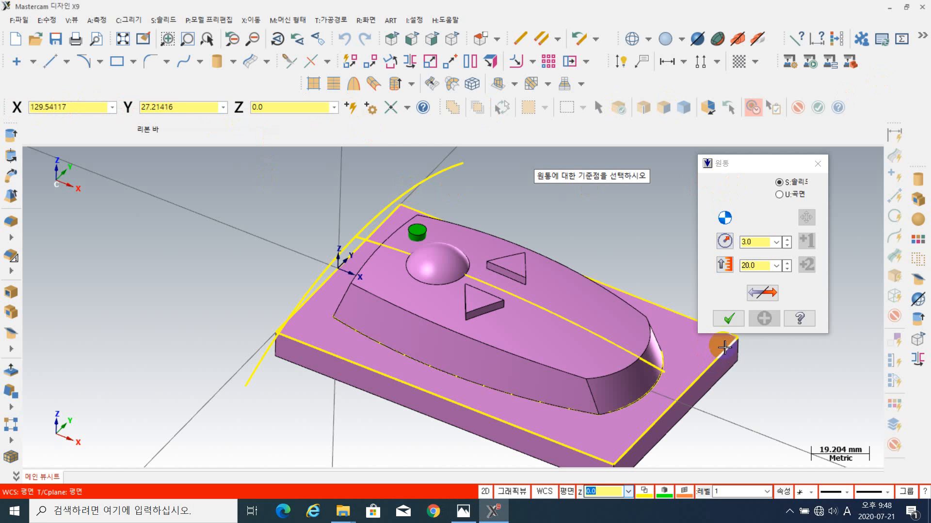
click(732, 319)
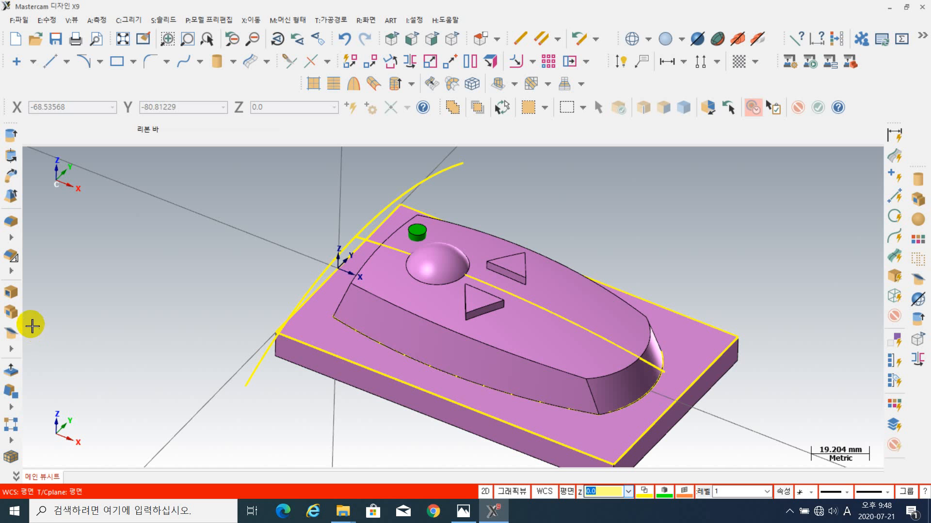
- Join the small green button cylinder to the main body with a Boolean Add, using the main body as the target
click(12, 310)
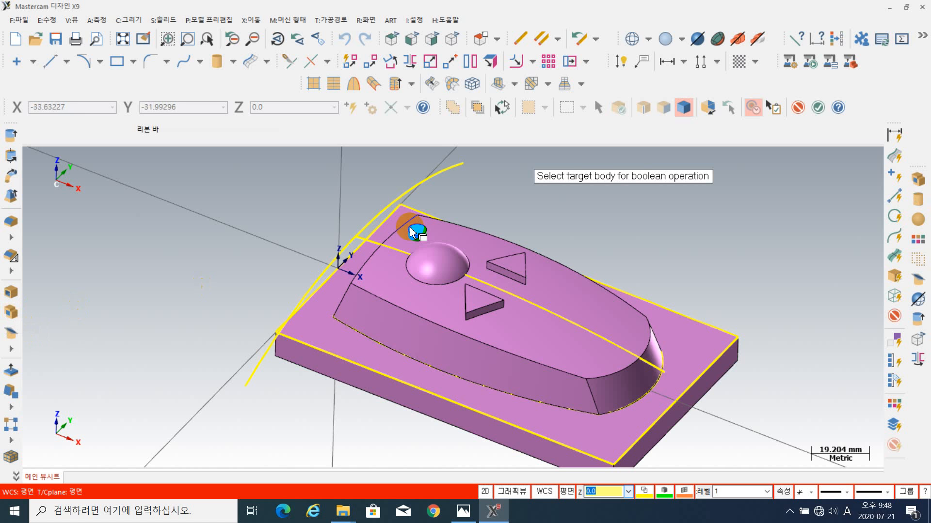
click(591, 290)
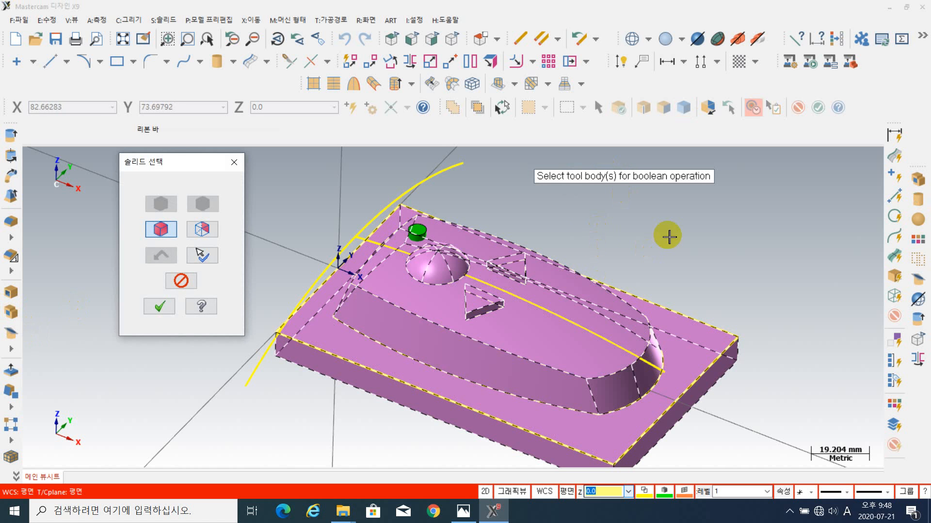
click(427, 233)
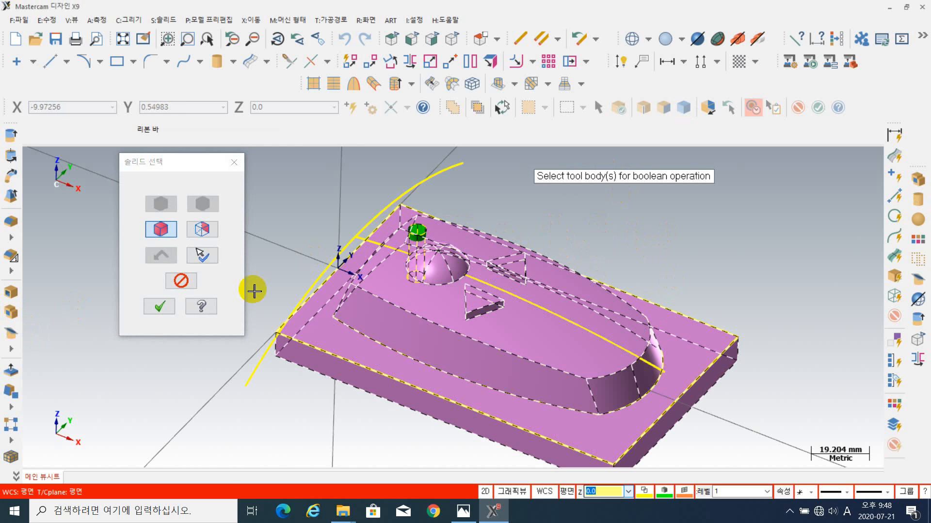
click(159, 305)
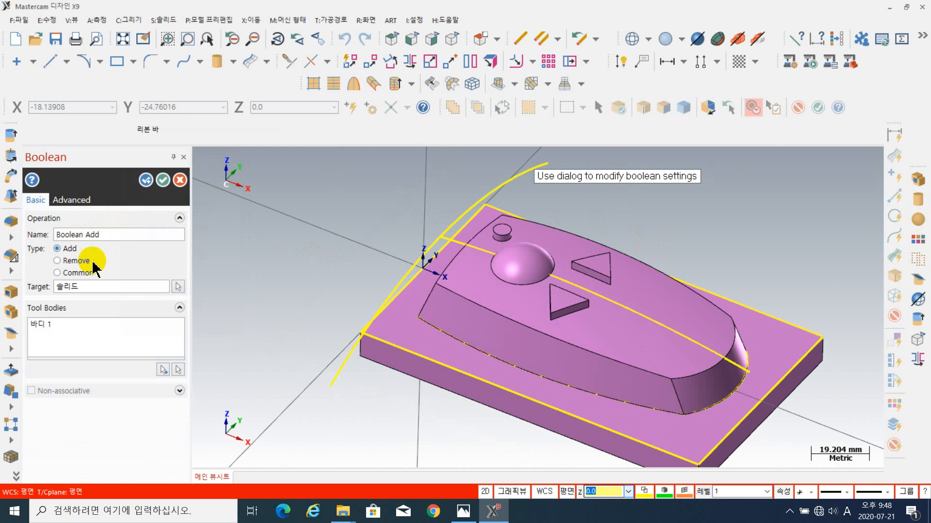
click(163, 181)
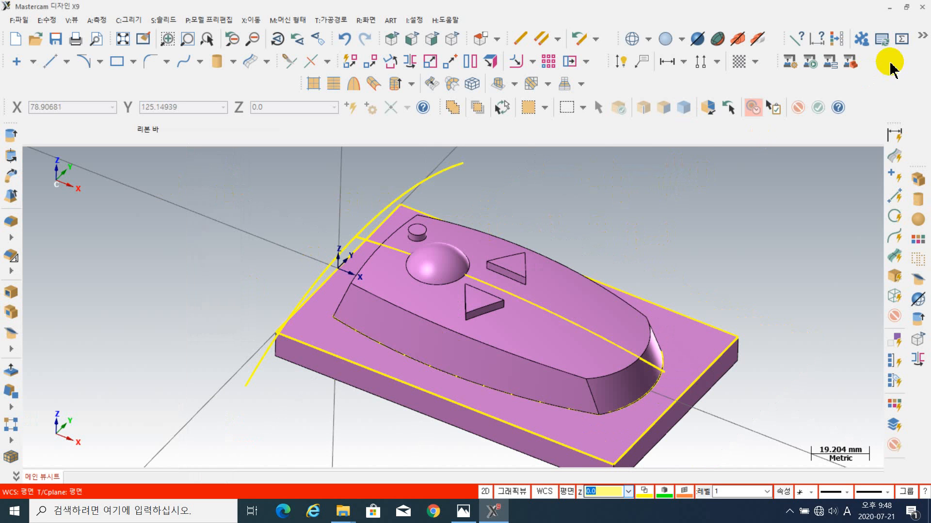
- Examine the large round pad's diameters, offset, radius, heights and center position in the plan and section views of the 조이스틱.jpg drawing
click(463, 512)
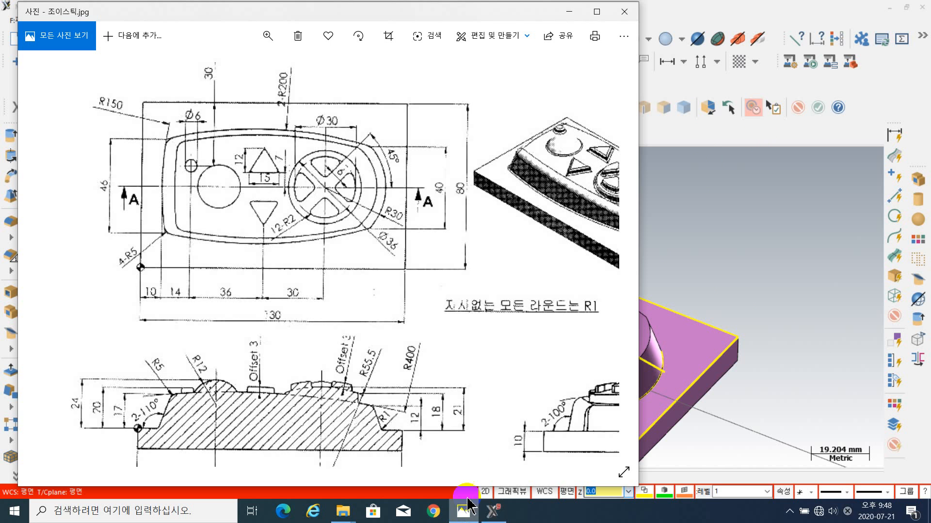
scroll(353, 242, up, 1)
drag(352, 242, 280, 227)
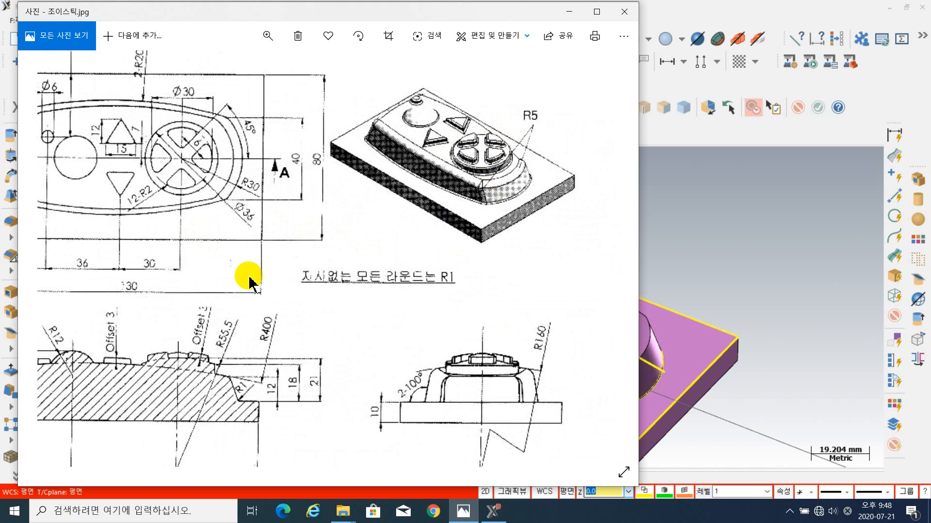
drag(253, 253, 354, 239)
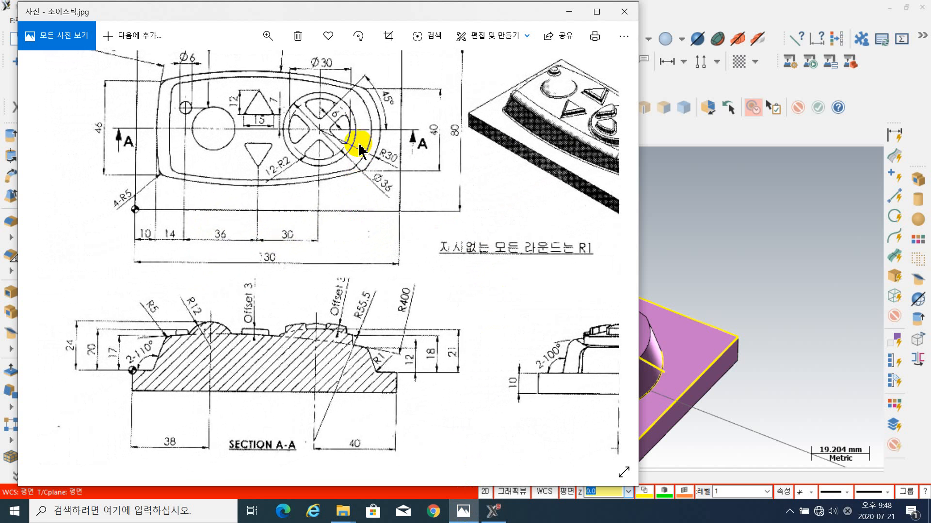
drag(307, 141, 332, 204)
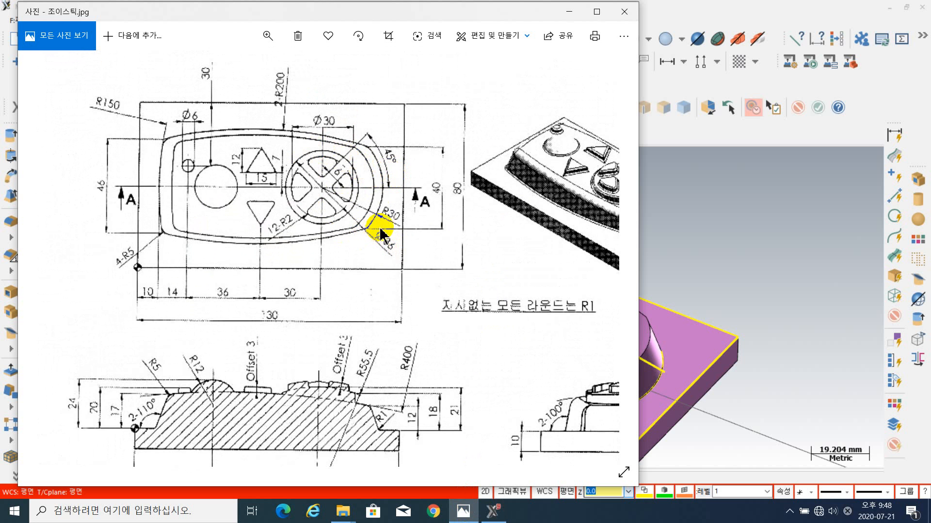
mouse_move(401, 278)
mouse_down()
mouse_move(388, 183)
mouse_move(378, 171)
mouse_up()
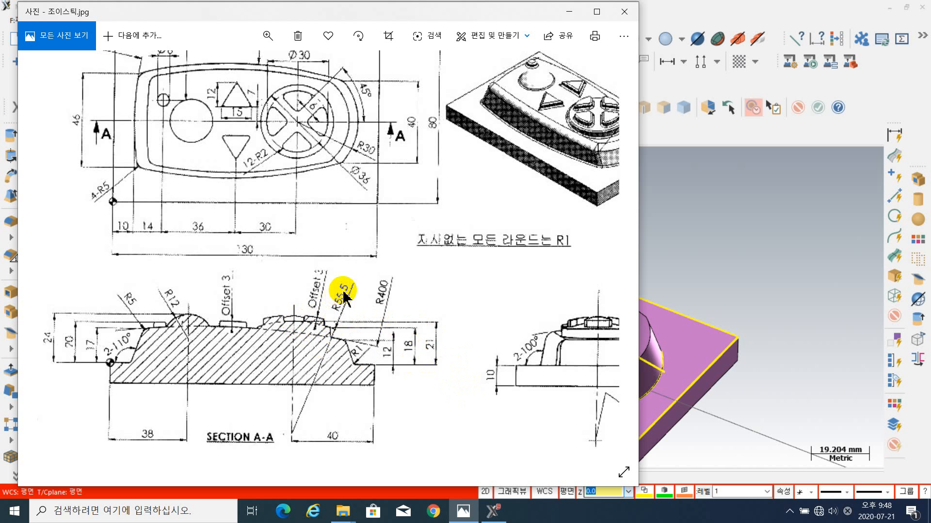
drag(449, 267, 388, 274)
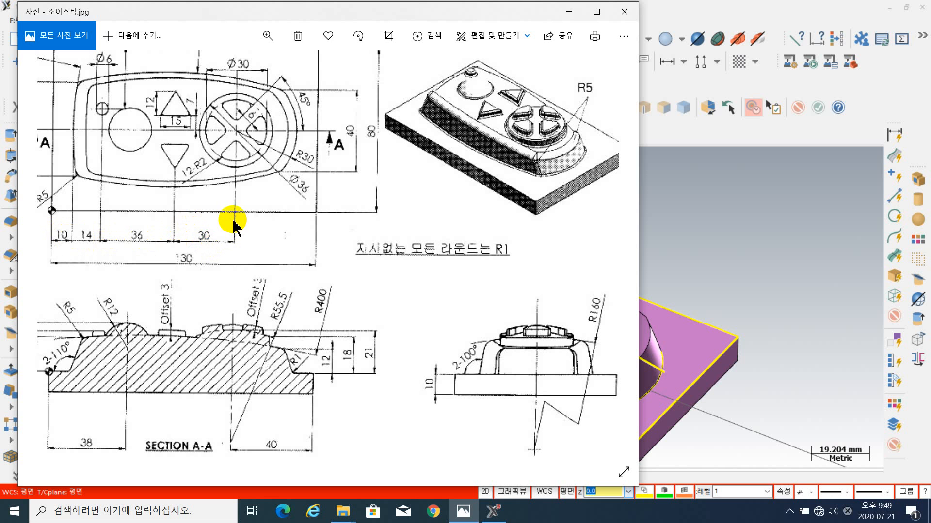
click(761, 225)
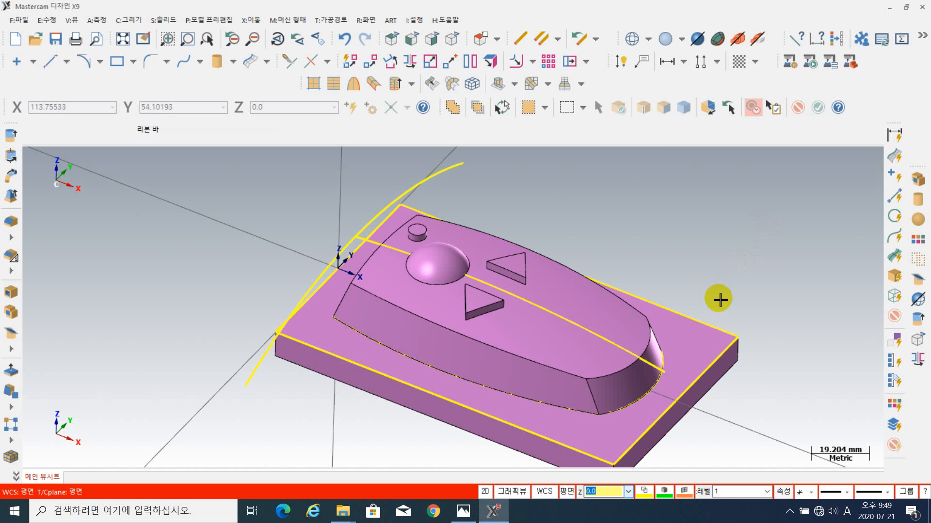
- Show the model as wireframe and measure the position of the center of the body outline's rounded end arc
middle_drag(713, 286, 731, 292)
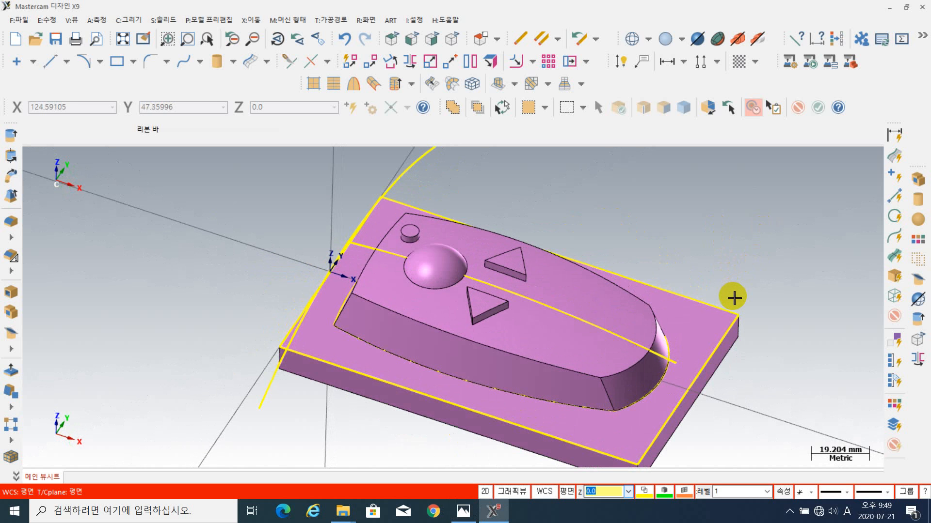
key(alt+s)
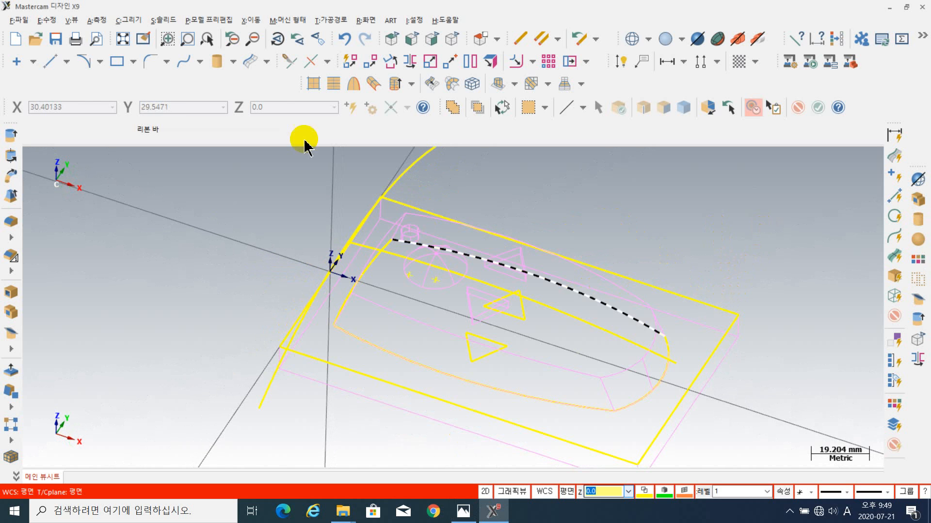
click(96, 21)
click(113, 47)
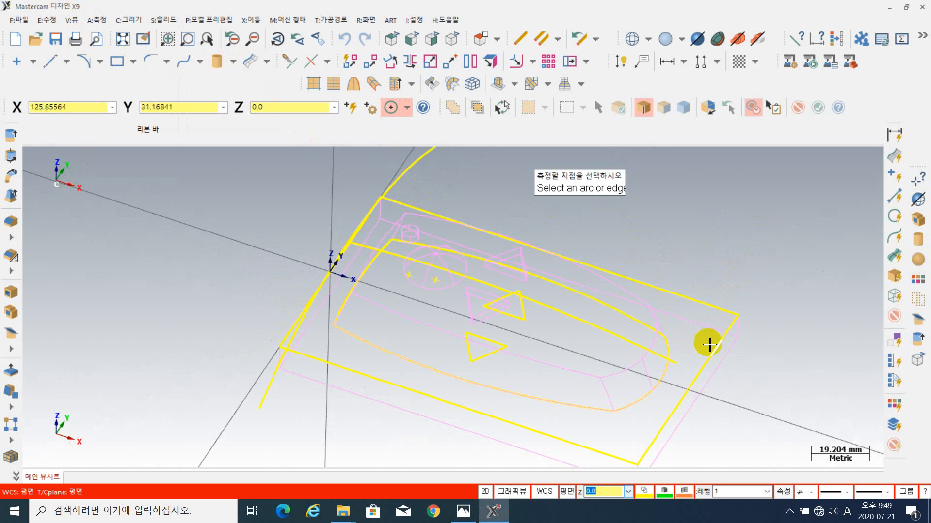
click(577, 354)
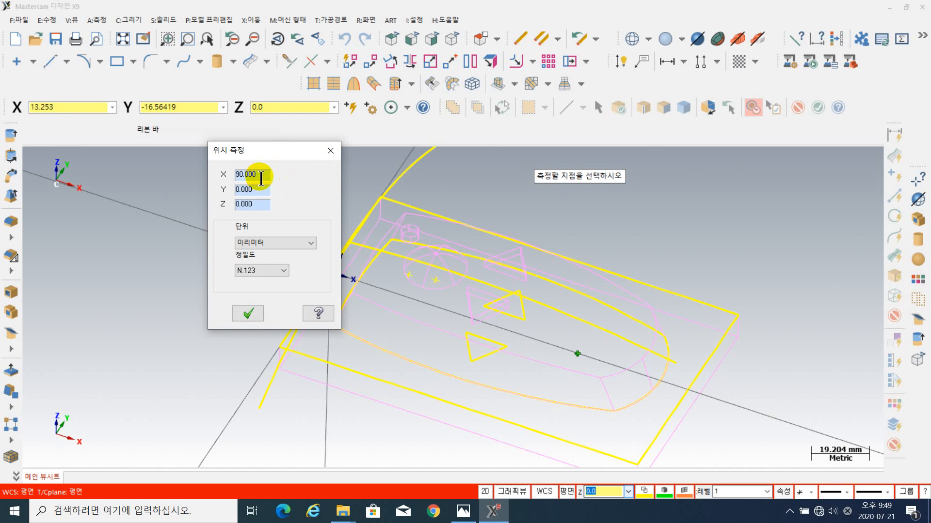
click(331, 151)
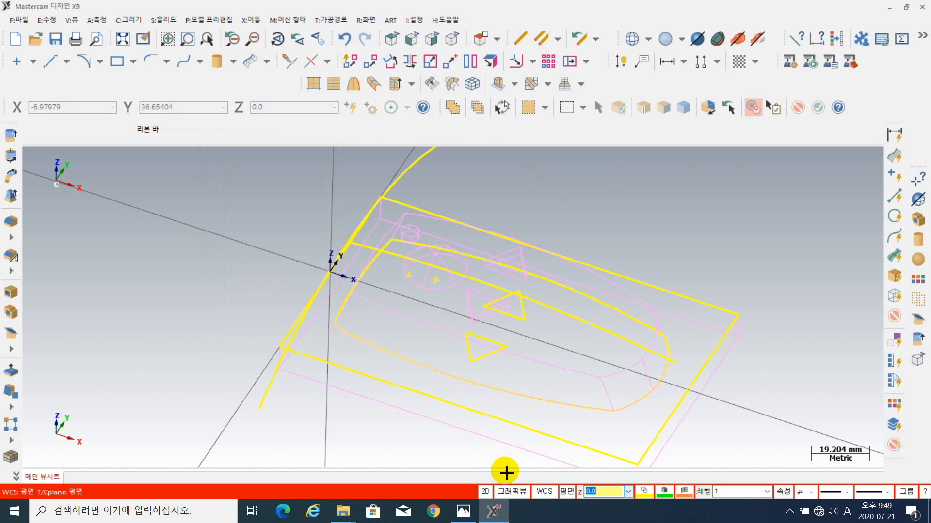
- Recheck the large pad in the 조이스틱.jpg drawing and start a solid cylinder with a radius of 36/2 and a height of 25
click(468, 518)
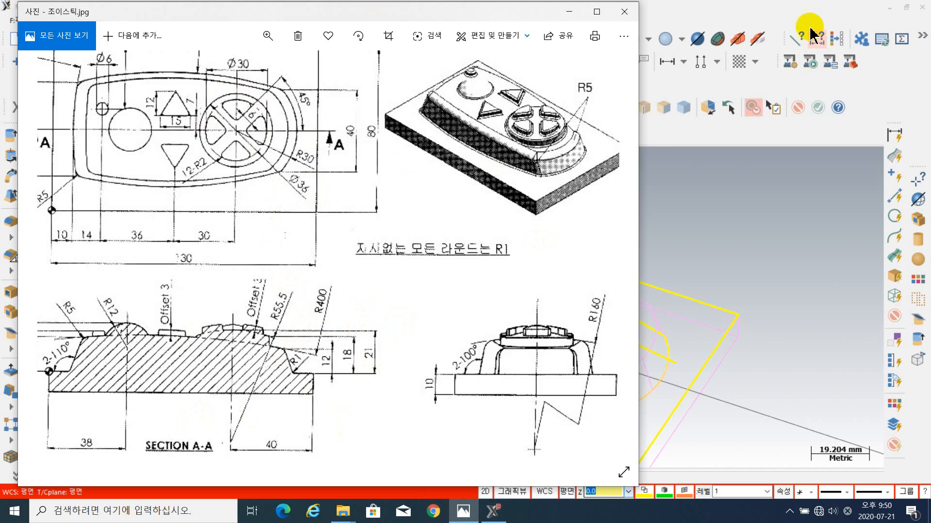
click(768, 6)
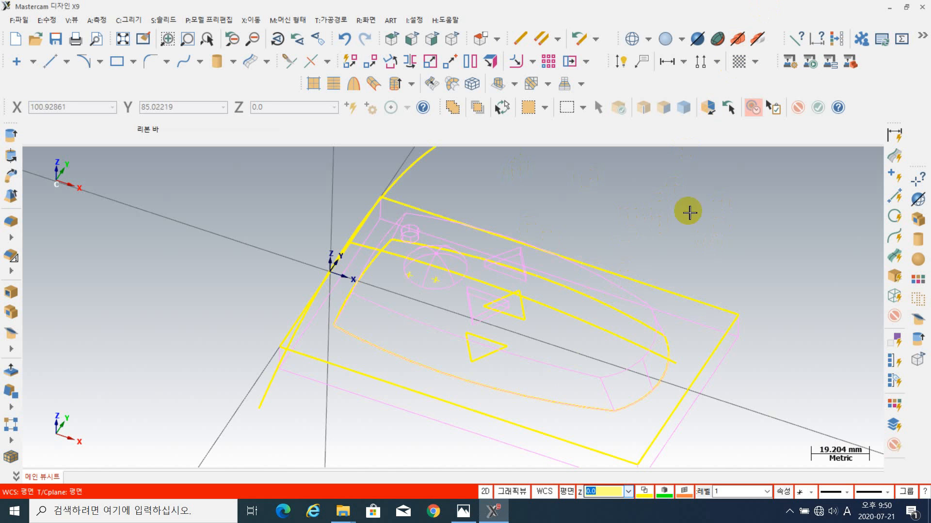
middle_drag(687, 209, 607, 222)
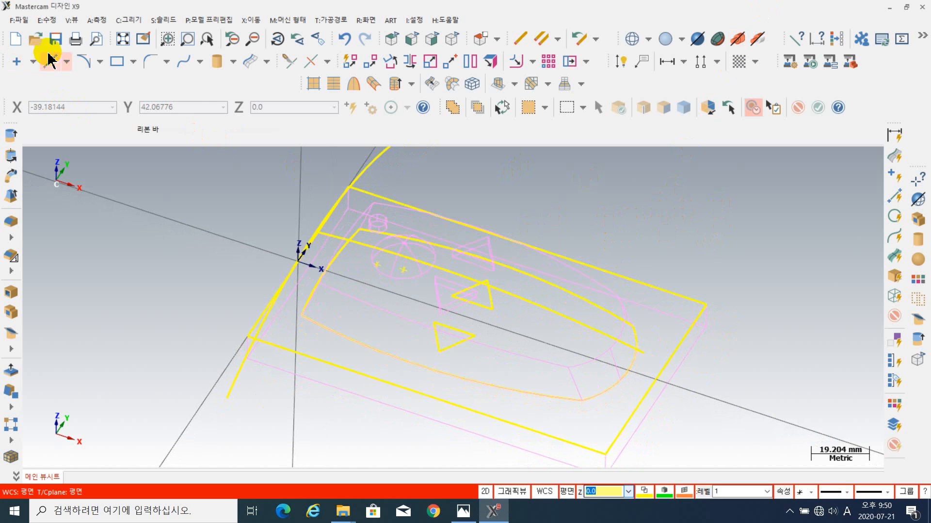
click(217, 61)
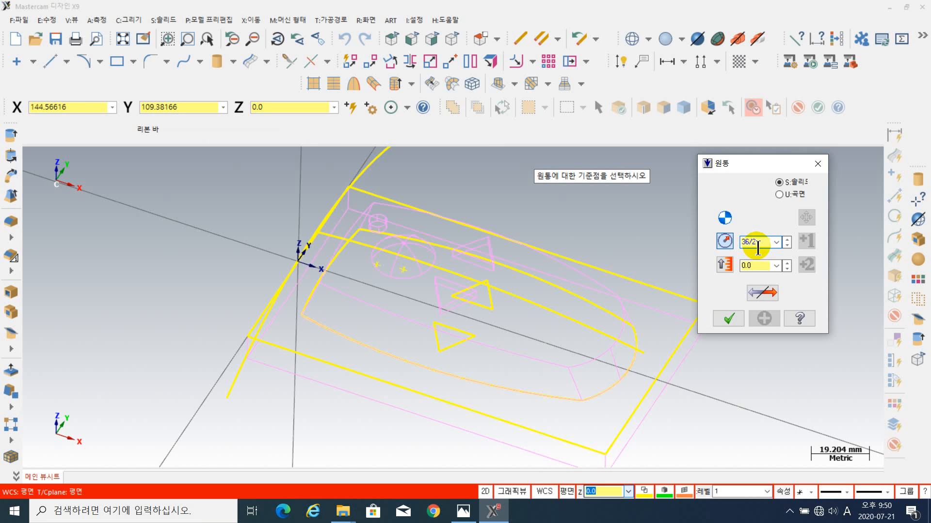
key(Return)
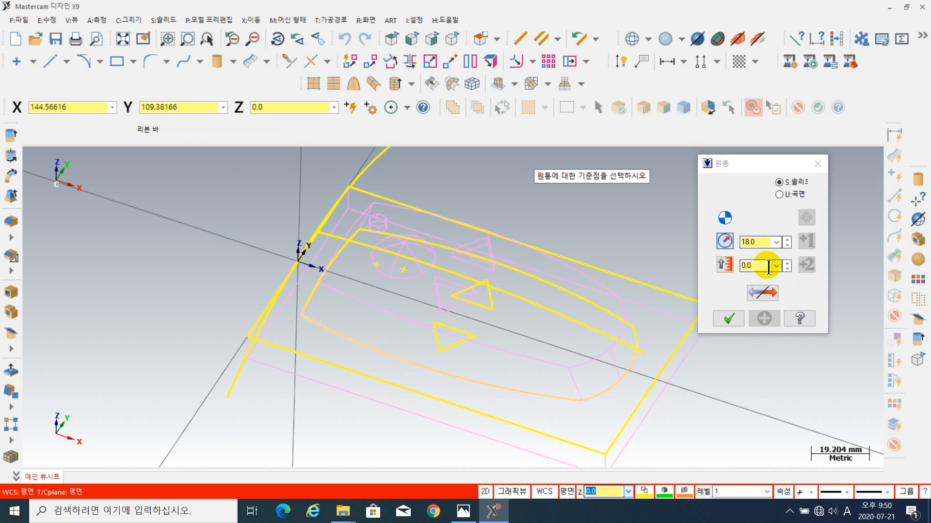
click(760, 267)
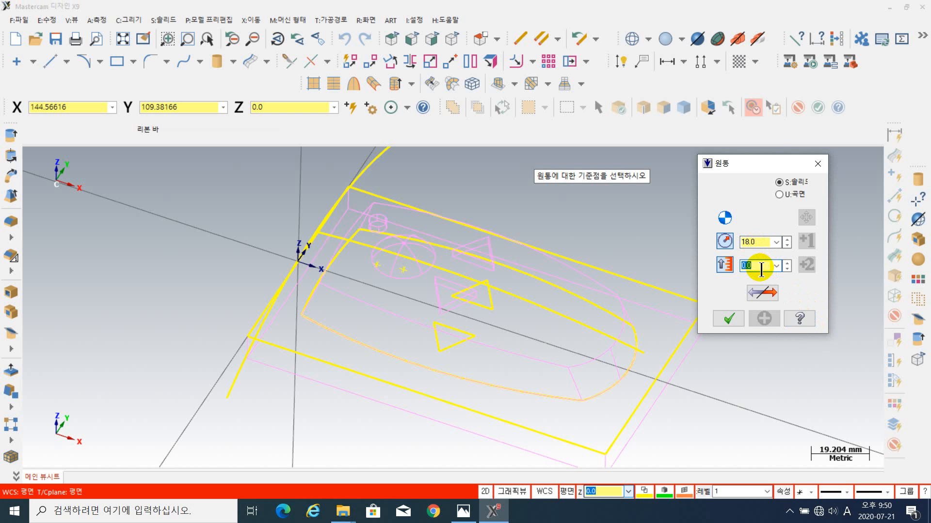
text(25)
key(Return)
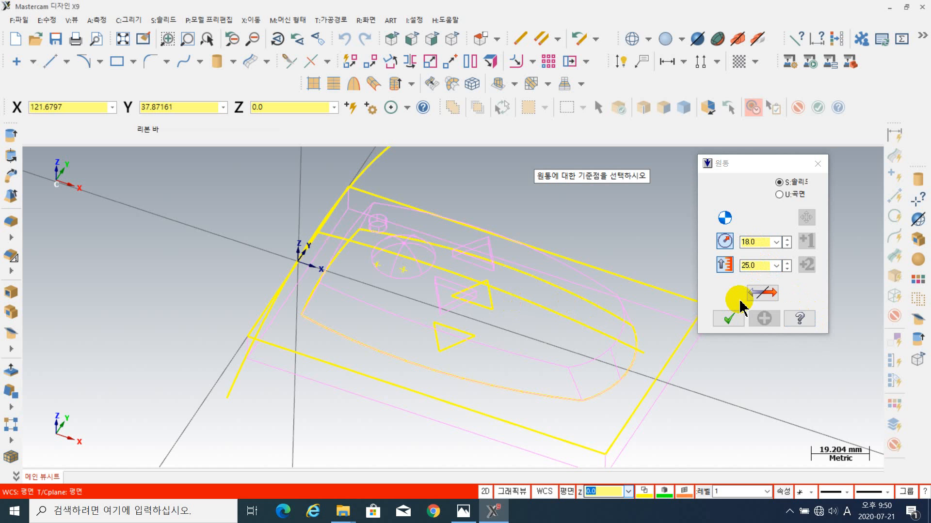
- Place the large cylinder's base point at the center of the body outline's rounded end arc and accept the solid
double_click(764, 265)
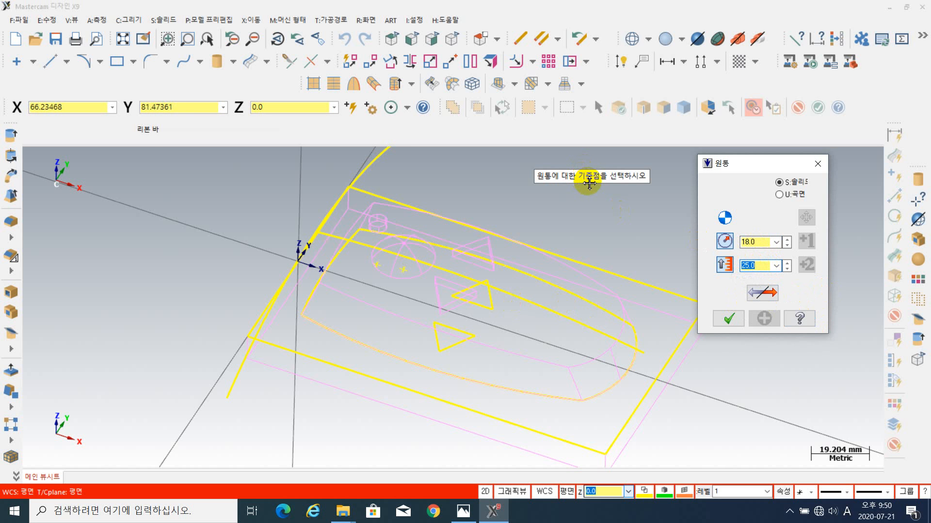
scroll(586, 386, up, 2)
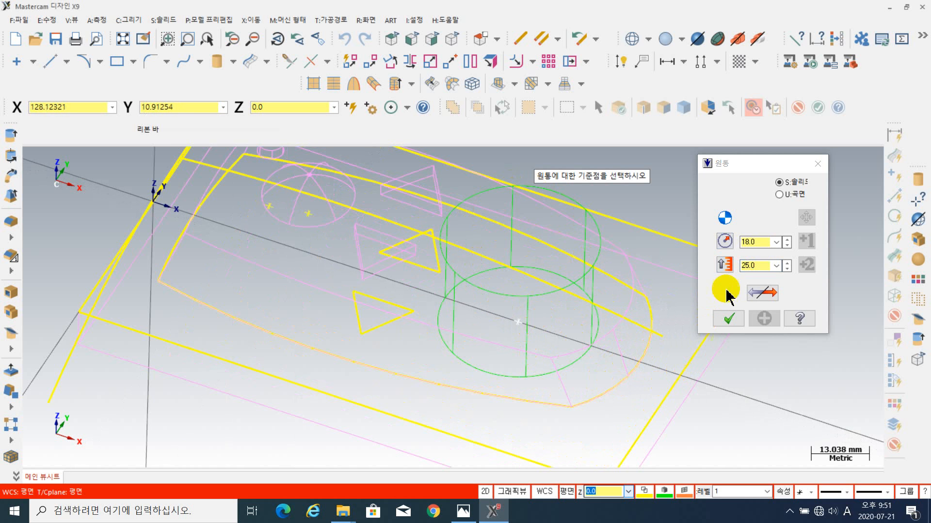
click(767, 245)
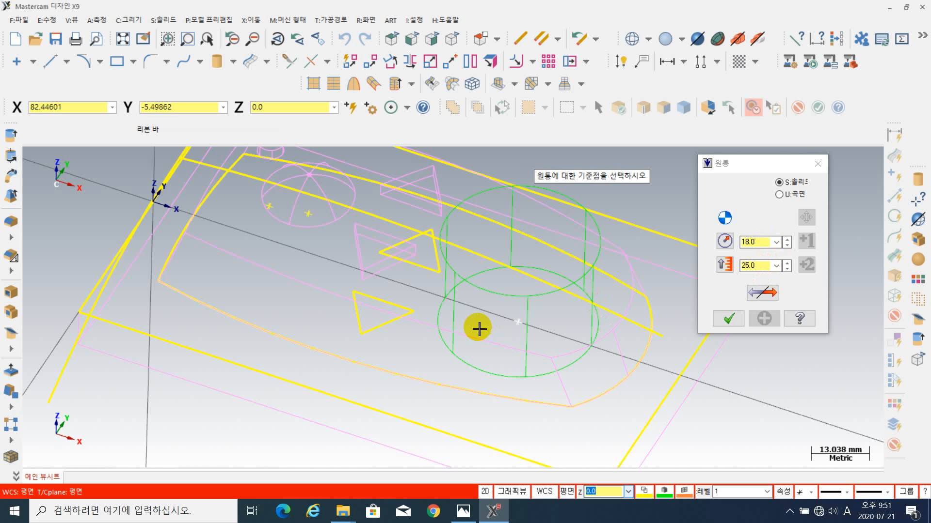
click(728, 319)
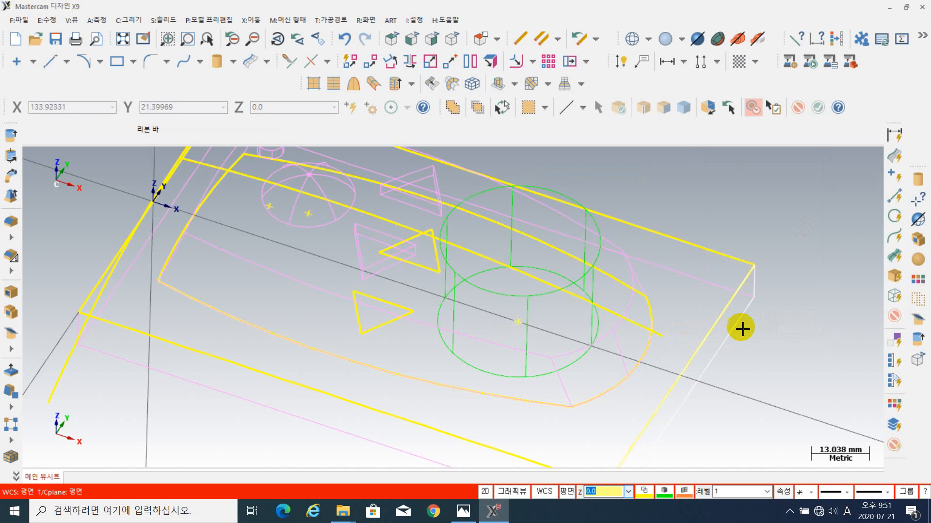
- Save the part file under the name 0721
key(alt+s)
key(alt+s)
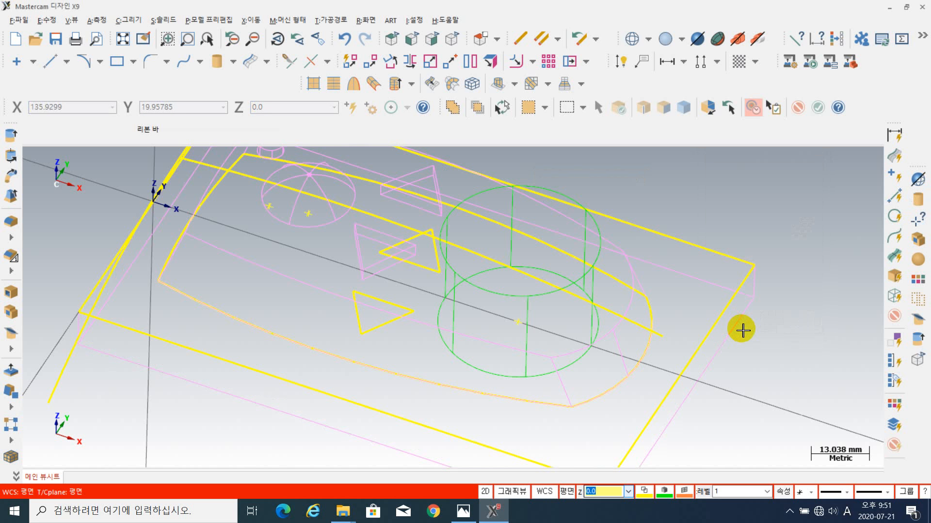
key(ctrl+s)
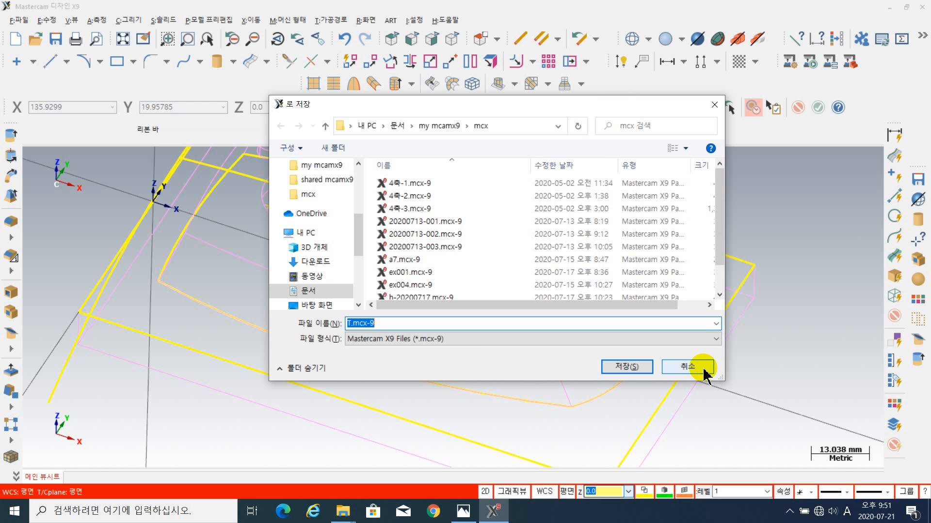
click(391, 323)
drag(299, 320, 227, 310)
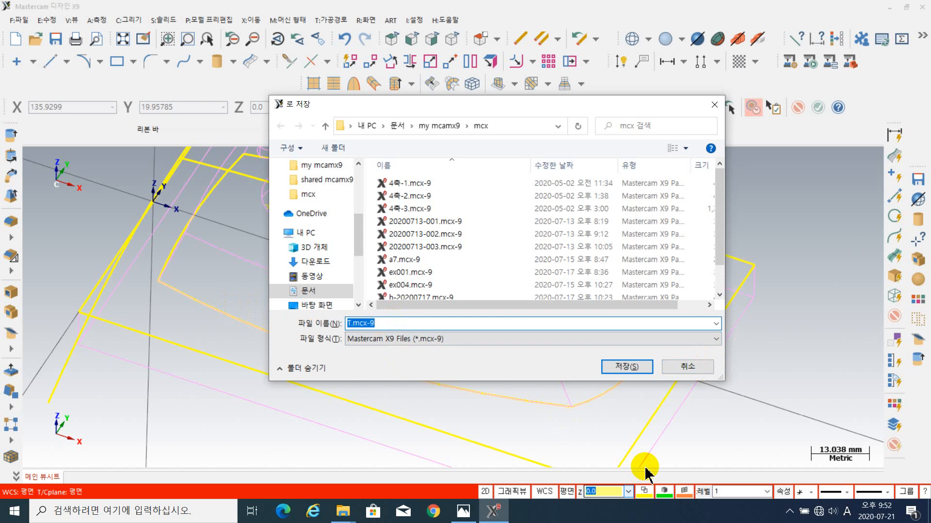
text(0721)
click(633, 367)
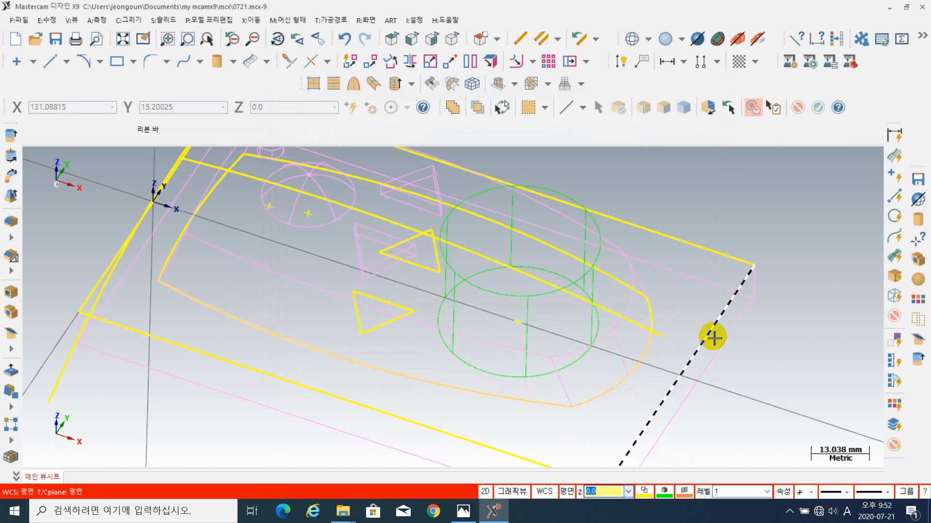
- Inspect the large cylinder on the shaded body from the side and compare it with the section view of the 조이스틱.jpg drawing
scroll(698, 349, down, 2)
middle_drag(697, 357, 623, 362)
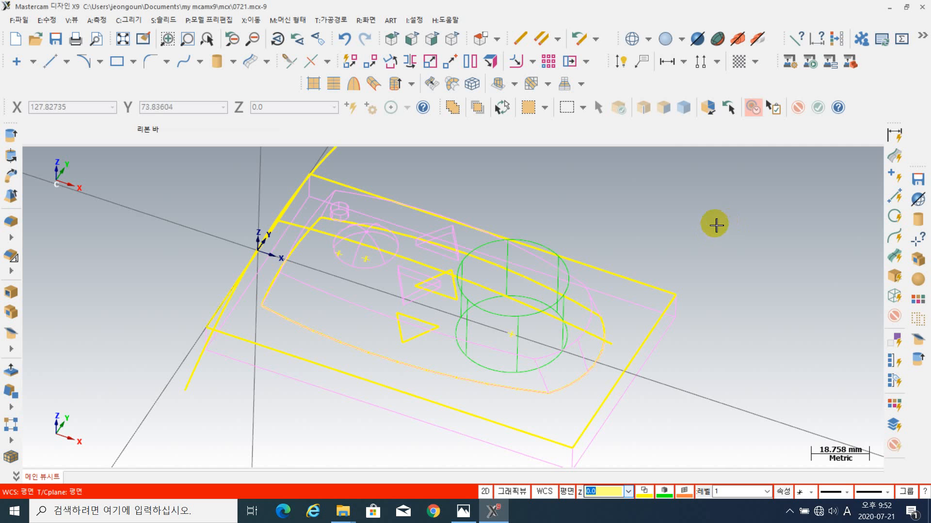
key(alt+s)
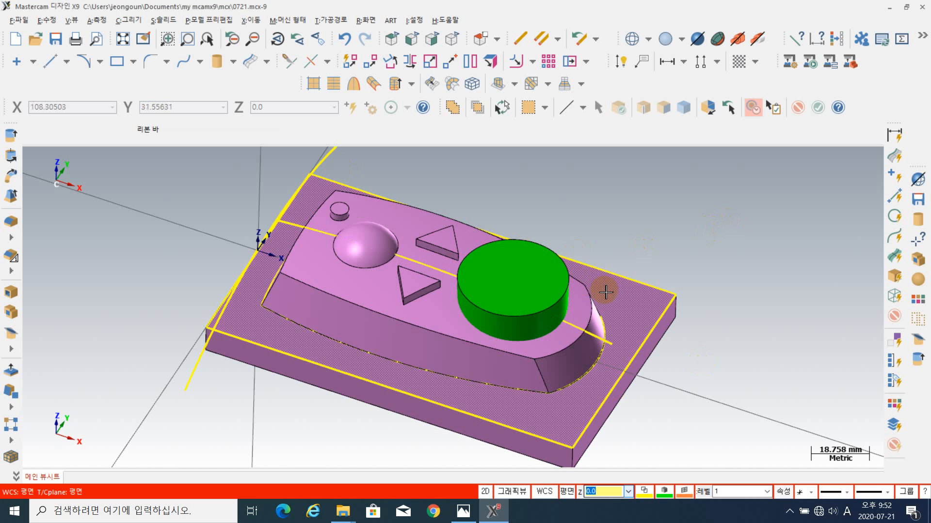
middle_drag(624, 306, 630, 268)
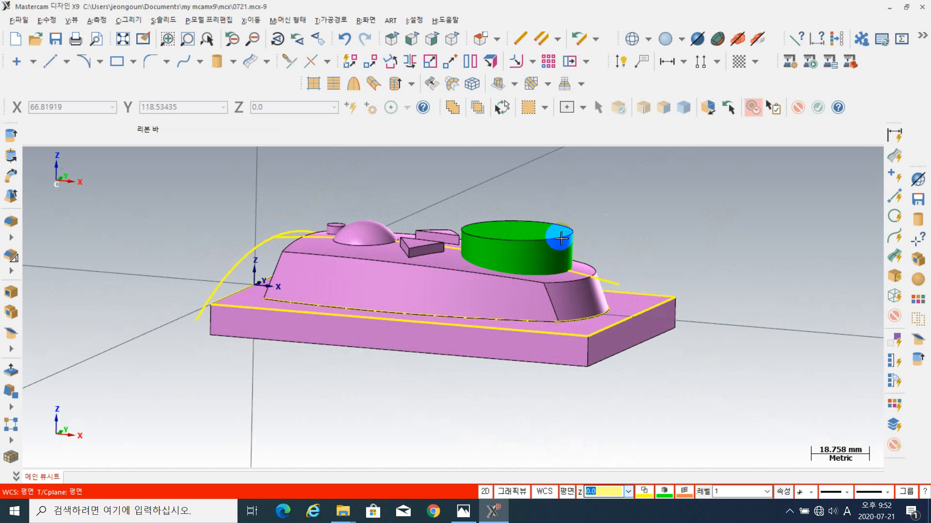
click(463, 512)
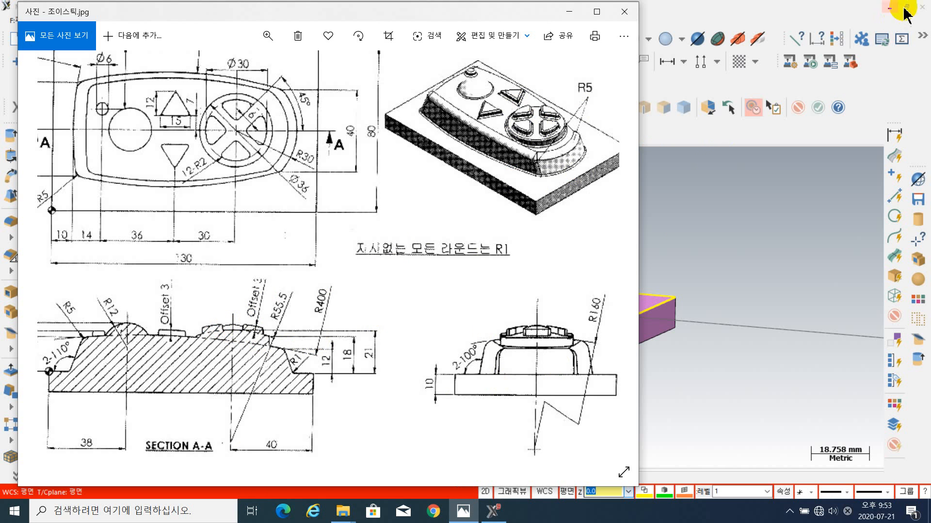
click(748, 79)
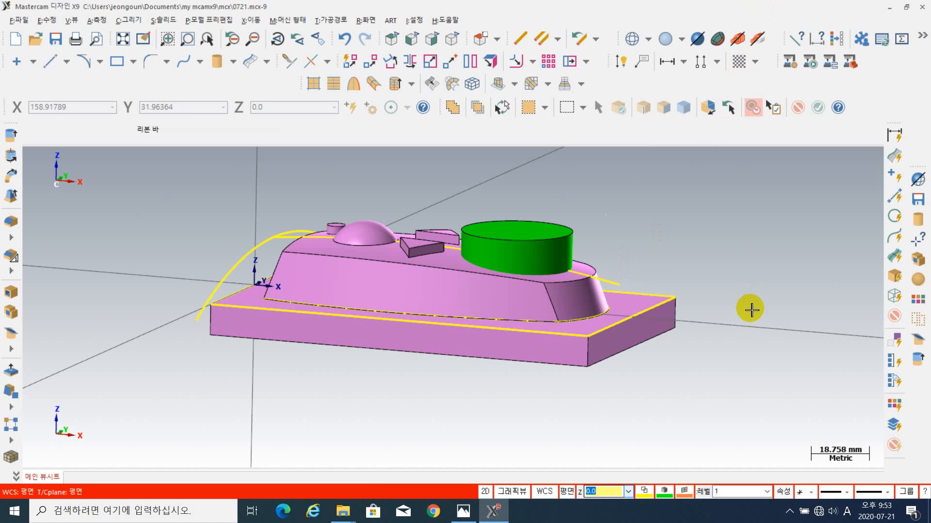
- Show the model as wireframe and switch both the construction plane and the view to front
key(alt+s)
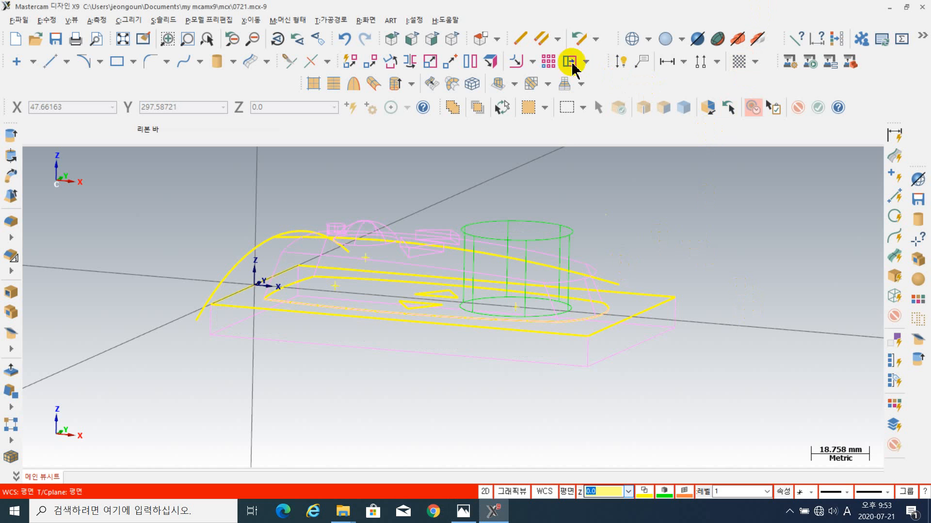
click(496, 39)
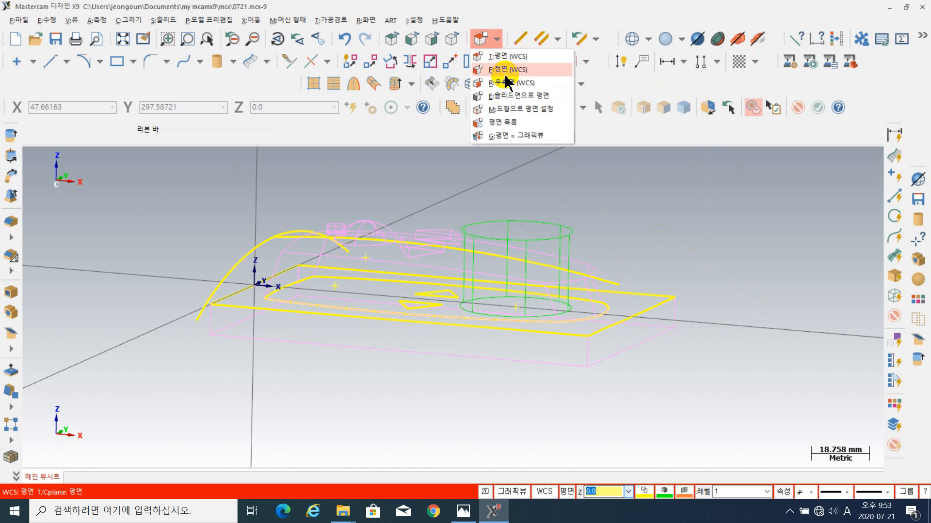
click(506, 69)
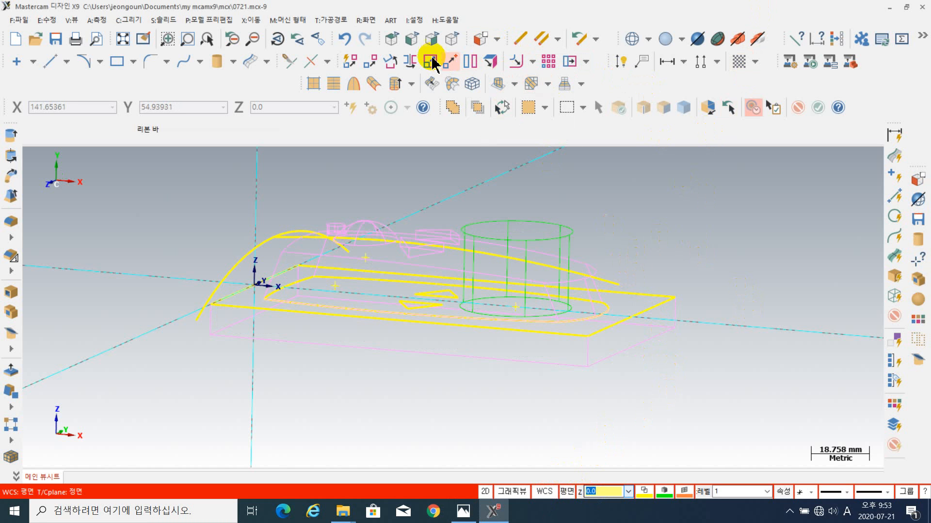
click(412, 41)
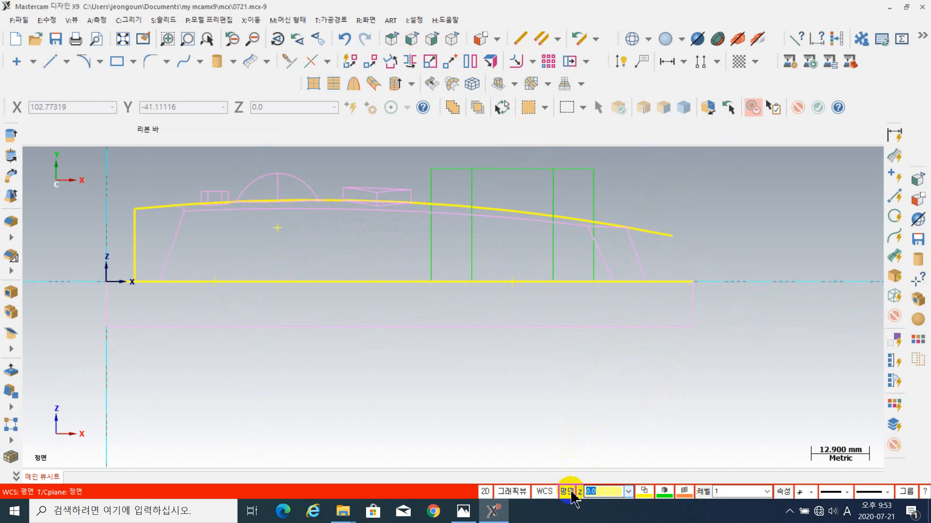
- Set the color for new wireframe geometry to red
click(644, 491)
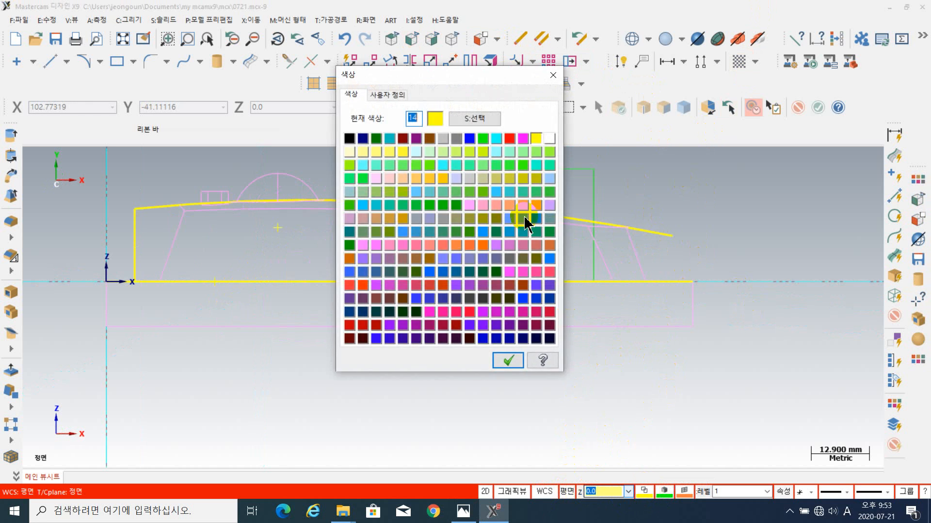
click(509, 139)
click(508, 361)
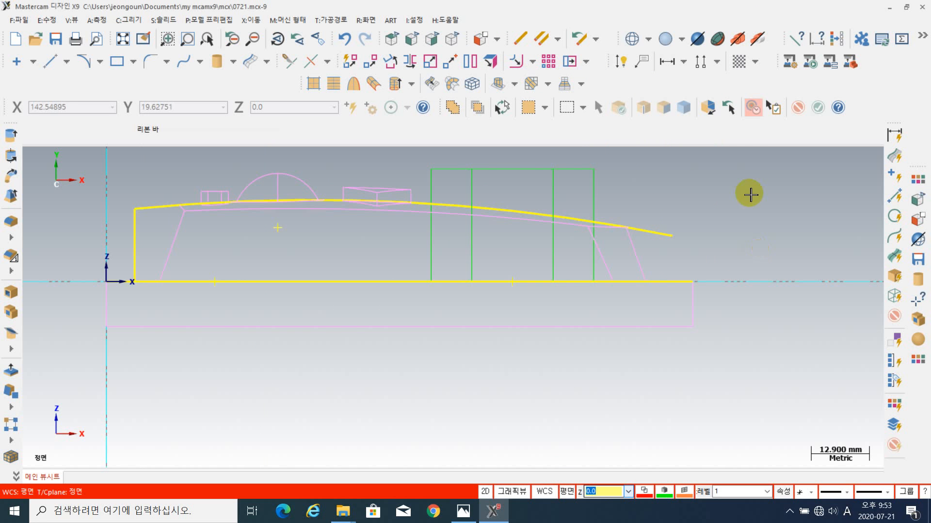
- Draw a vertical line 21 mm long upward from the center of the large cylinder's base
mouse_move(749, 218)
middle_down()
mouse_move(789, 249)
mouse_move(639, 298)
middle_up()
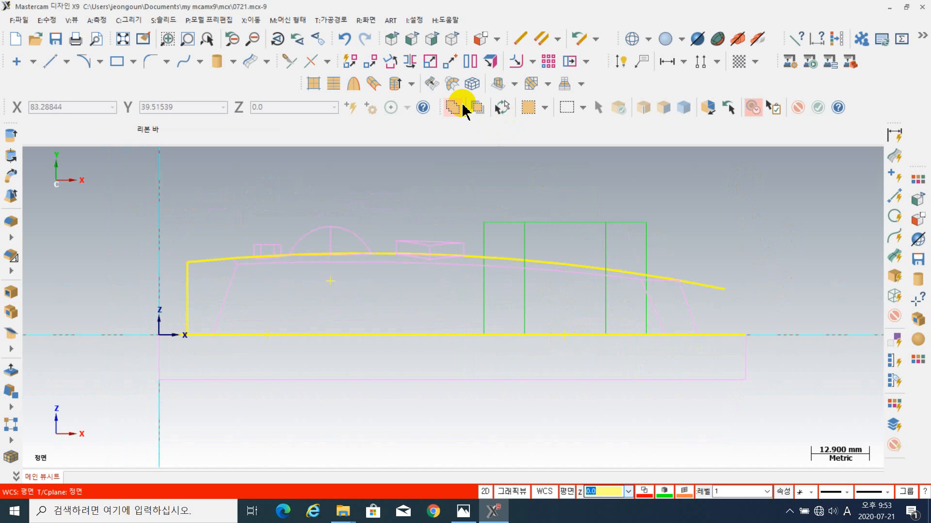
click(51, 62)
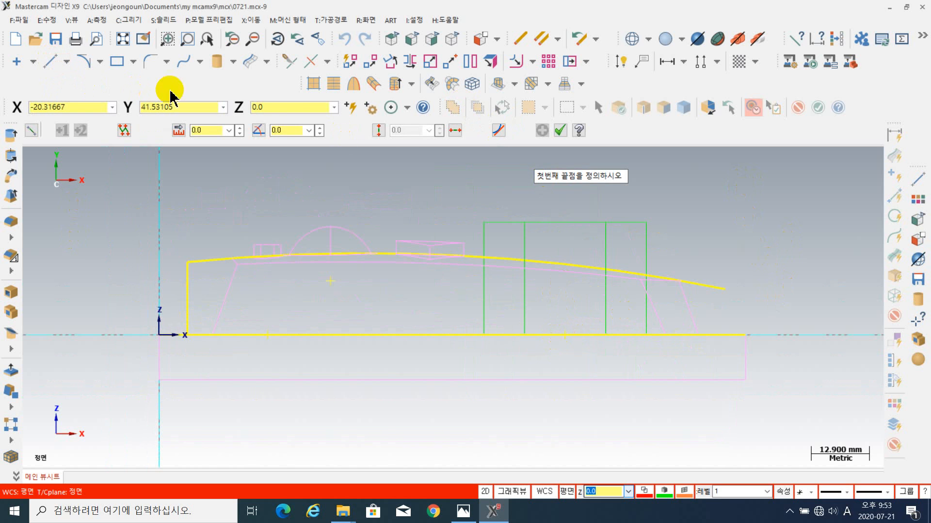
click(379, 131)
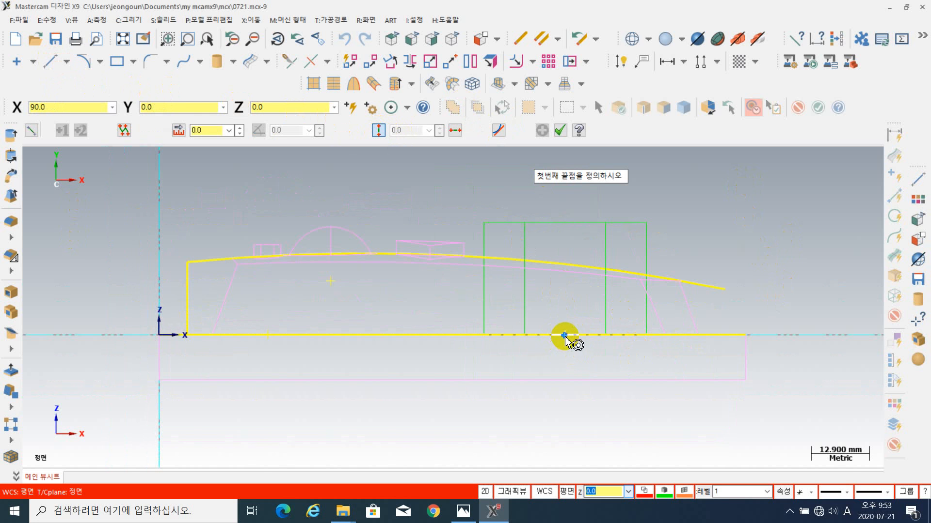
click(565, 335)
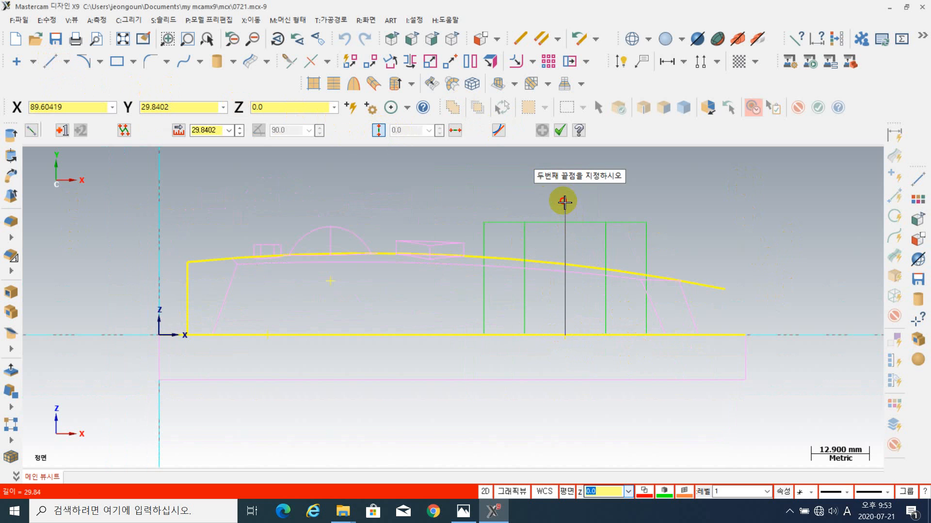
click(565, 202)
click(206, 132)
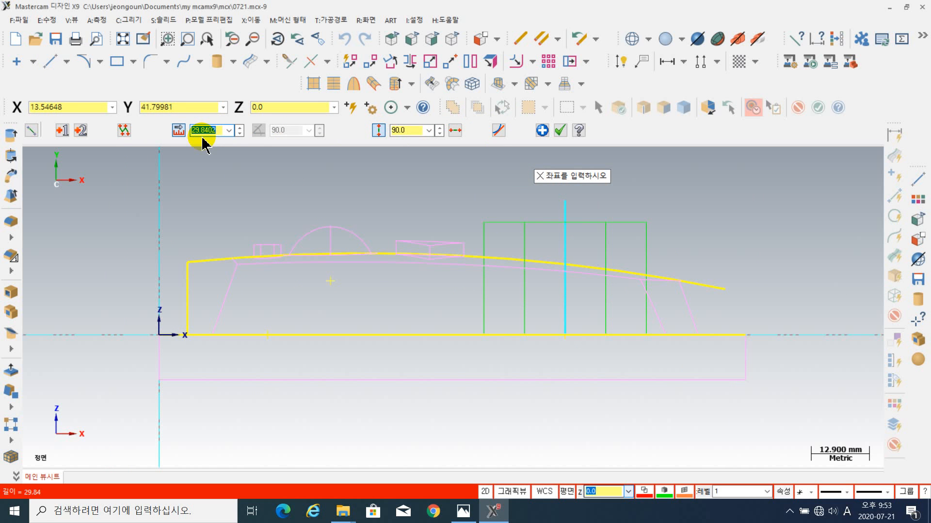
text(21)
key(Return)
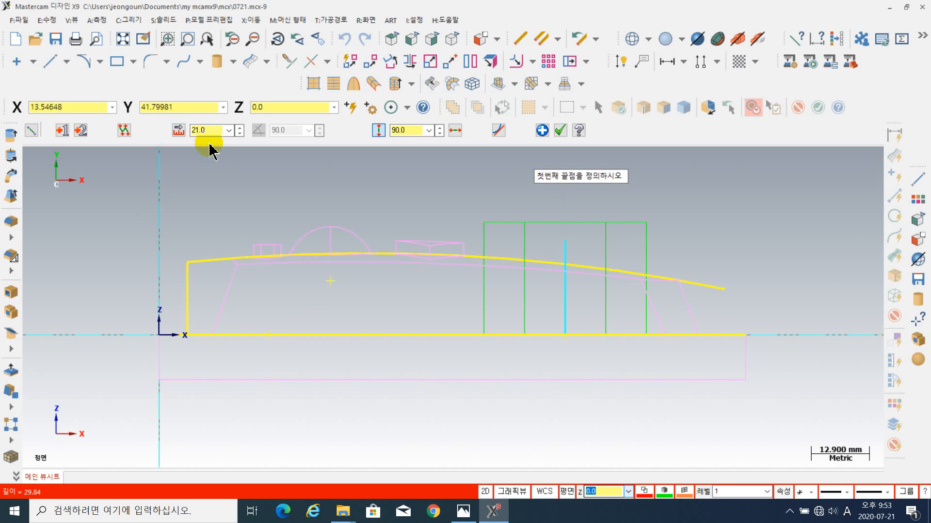
click(542, 130)
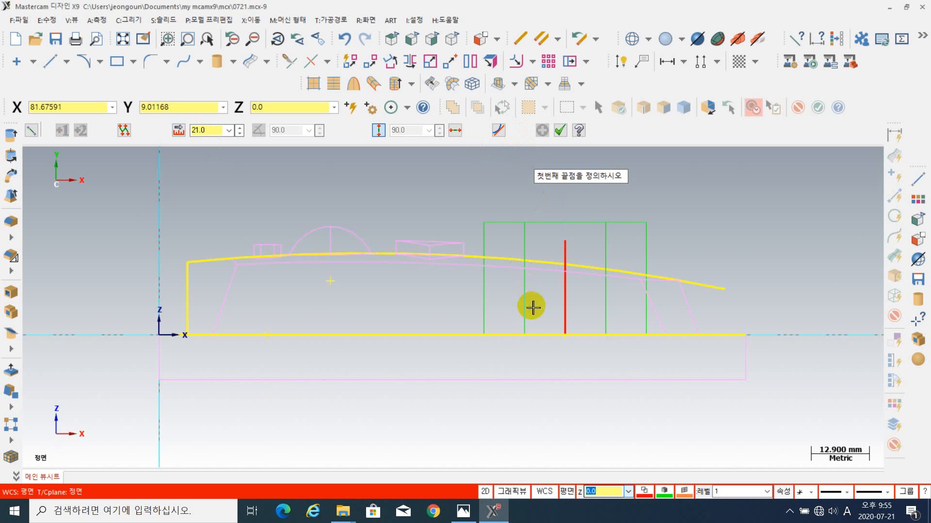
- Check the 조이스틱.jpg drawing and draw a horizontal line about 27.7 mm long in +X from the upper end of the 21 mm vertical line
click(565, 242)
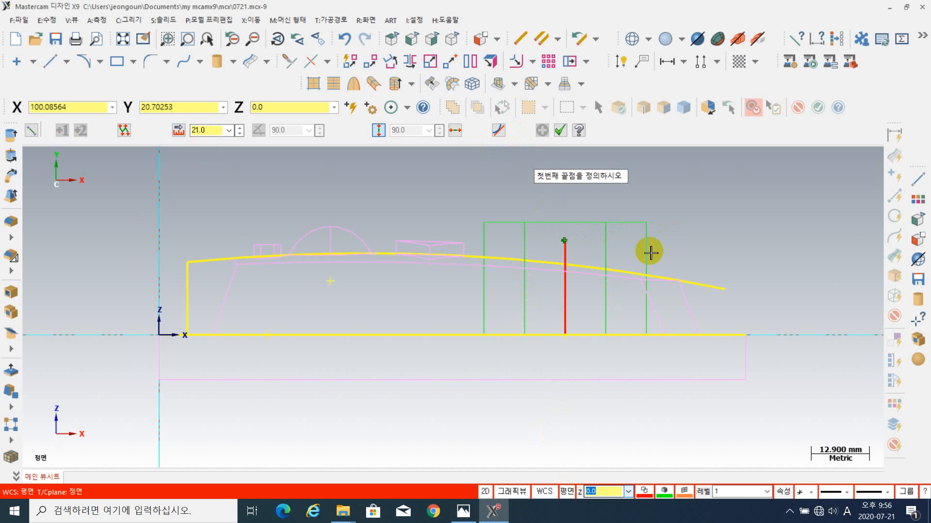
click(463, 513)
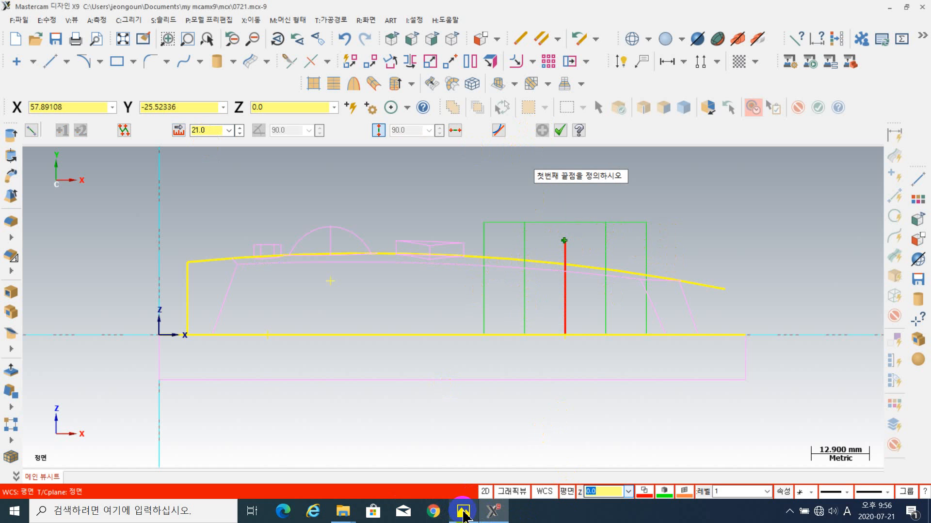
mouse_move(464, 516)
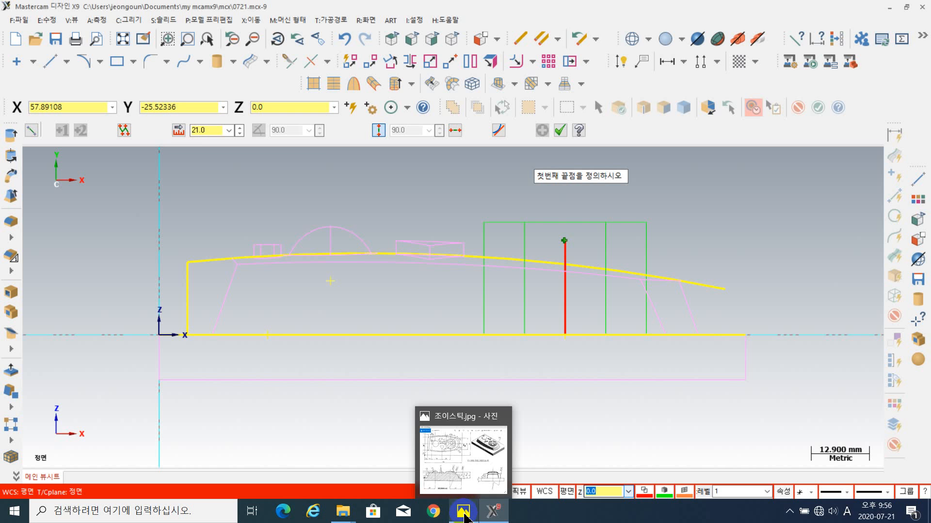
click(464, 514)
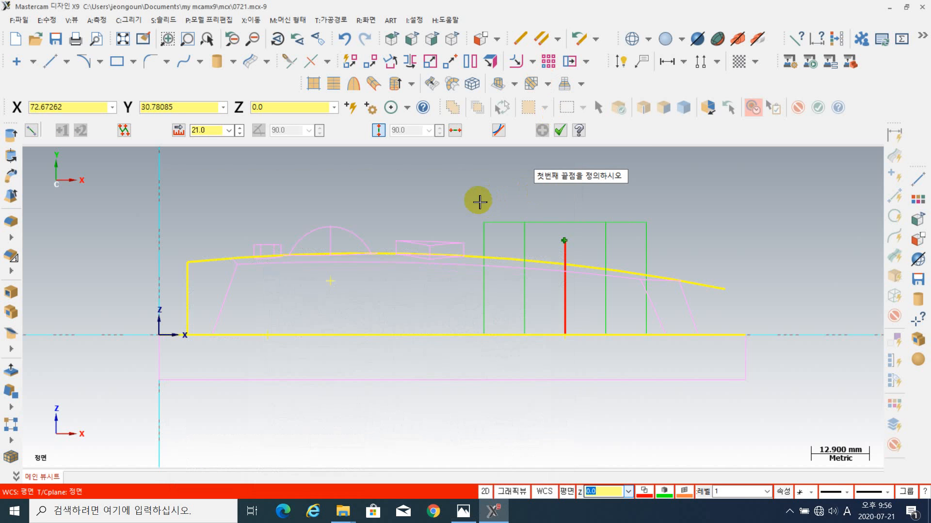
click(455, 131)
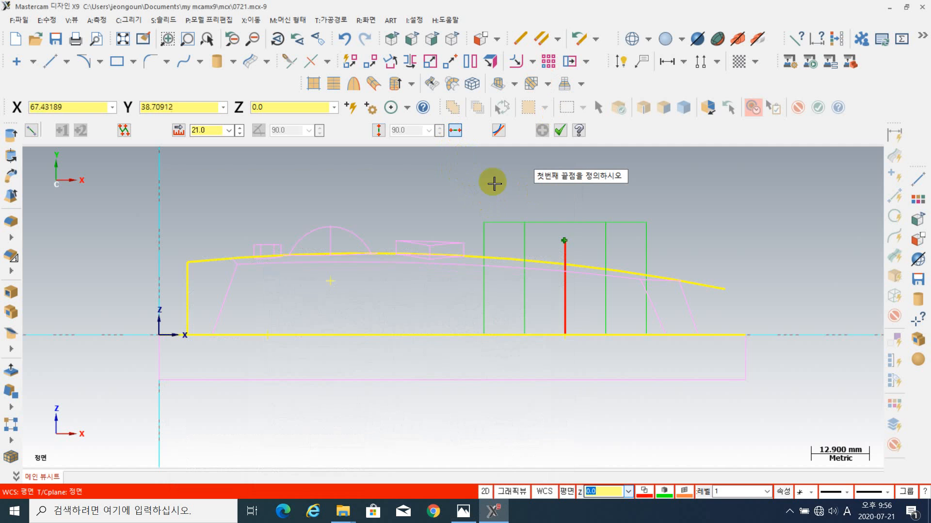
click(565, 242)
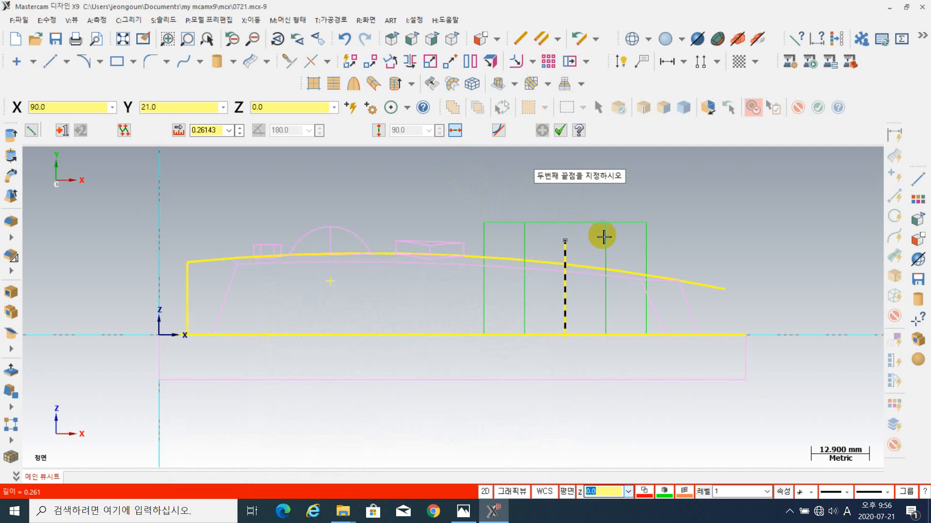
click(691, 248)
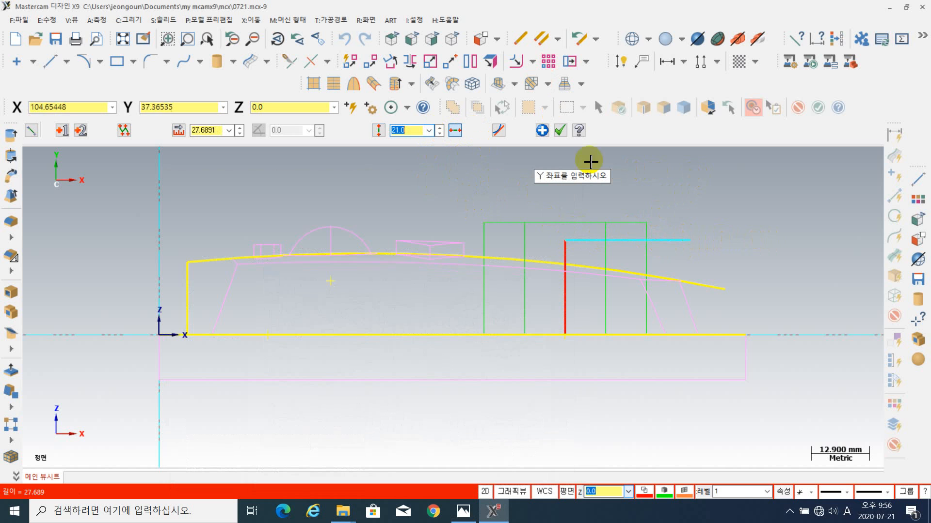
click(560, 131)
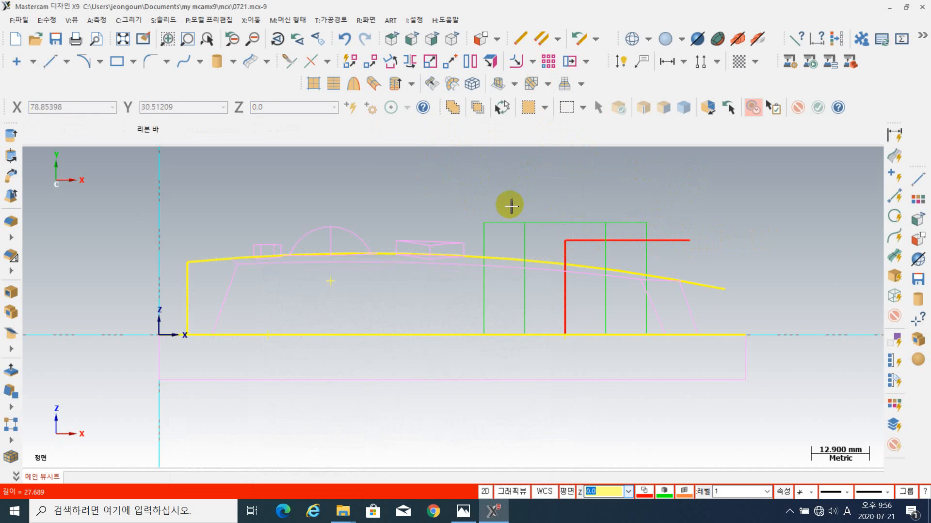
- Draw an arc of radius 55.5 tangent to the horizontal line at the vertical line's upper end, keeping the descending +X portion
click(505, 270)
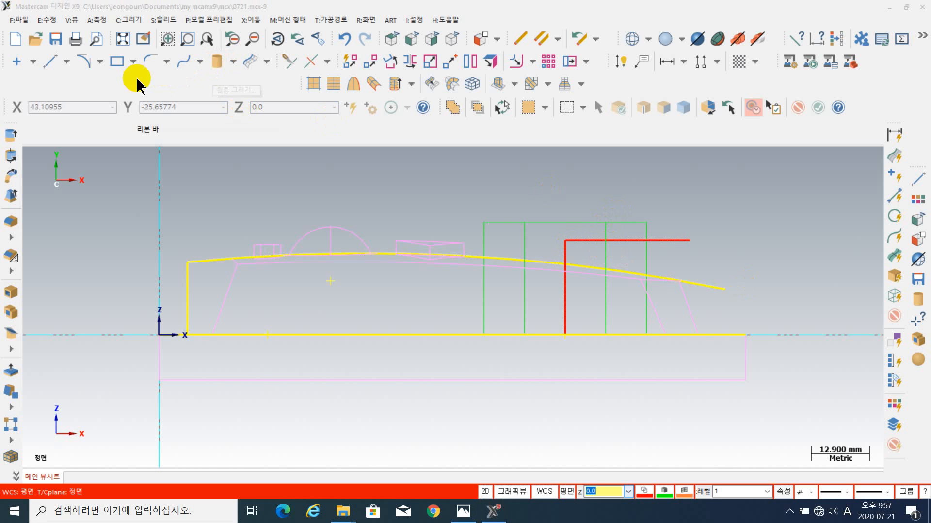
click(97, 62)
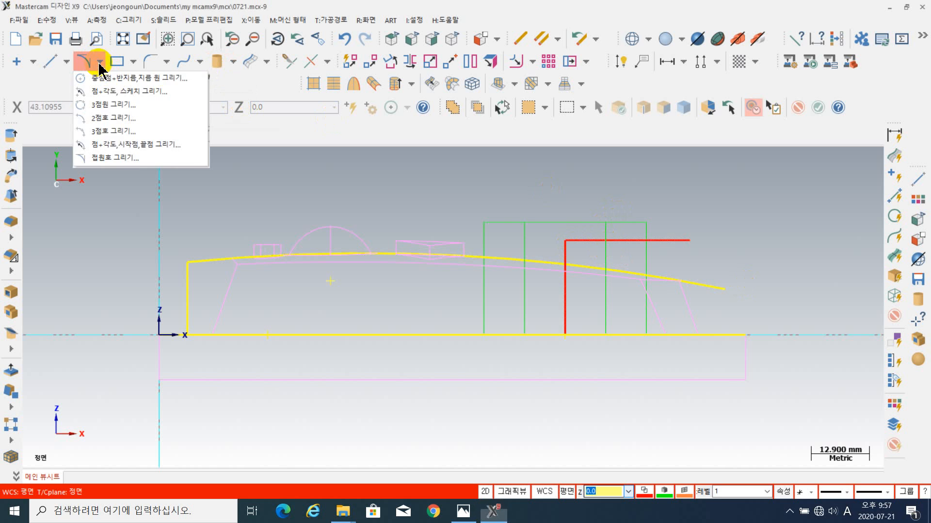
click(119, 158)
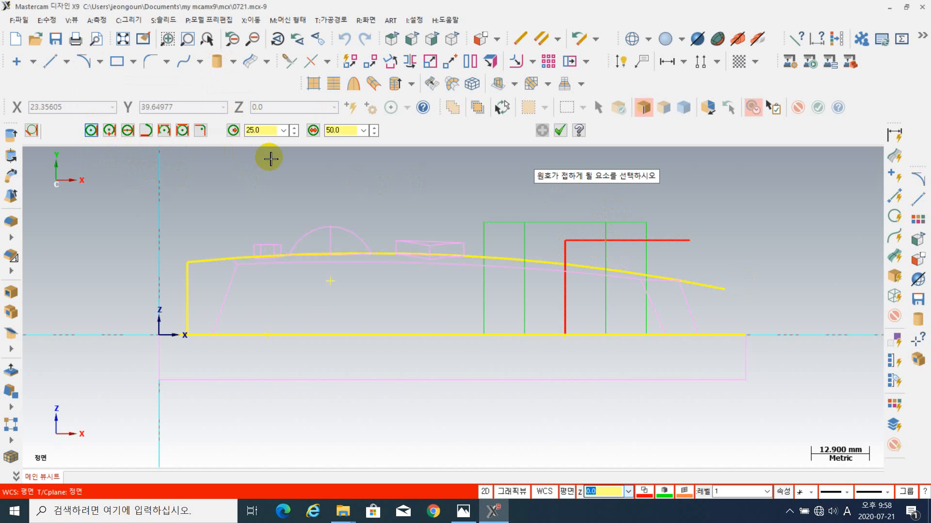
click(259, 130)
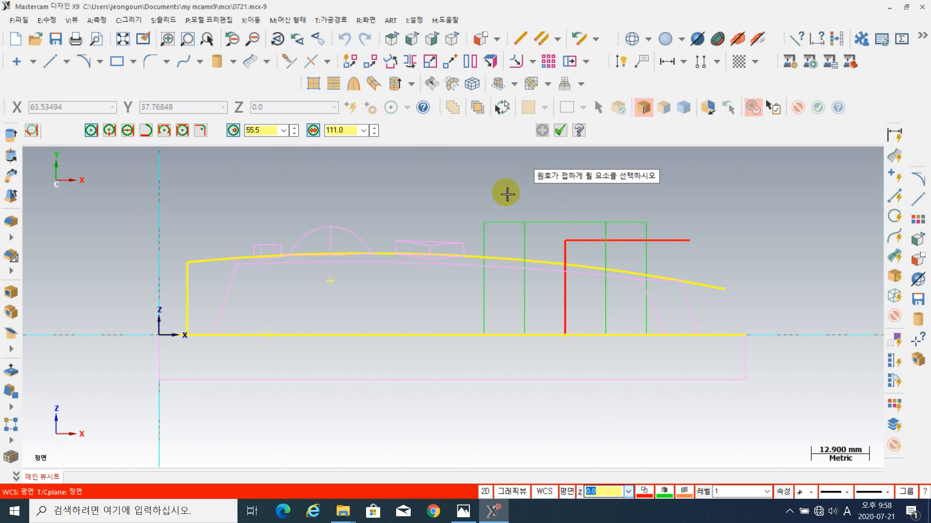
click(684, 242)
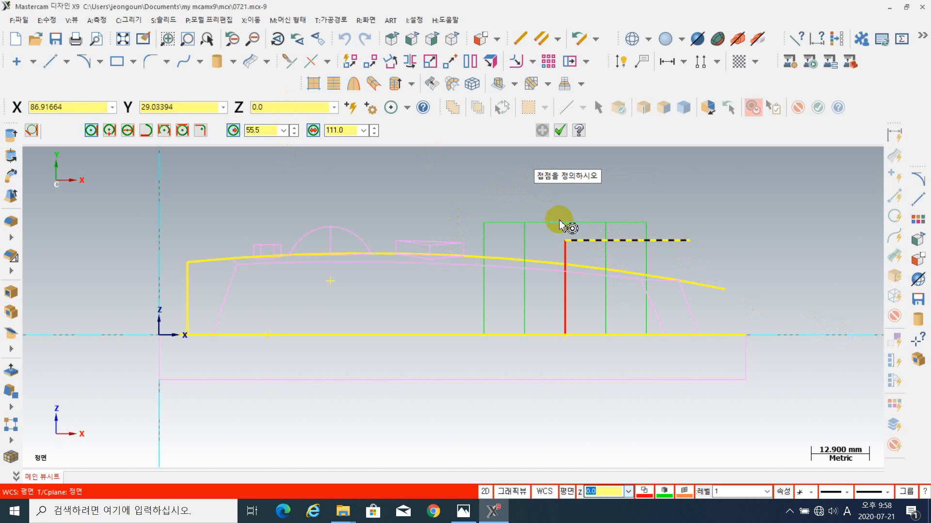
click(565, 241)
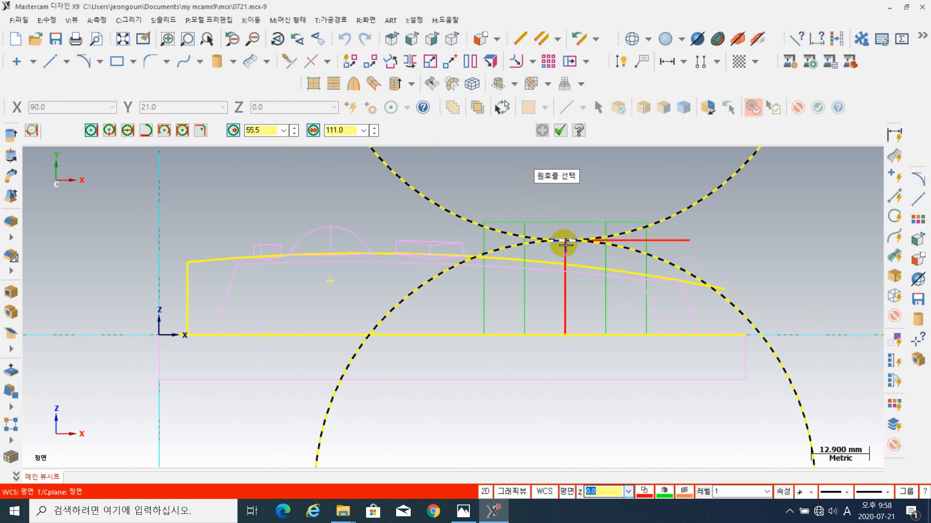
click(635, 254)
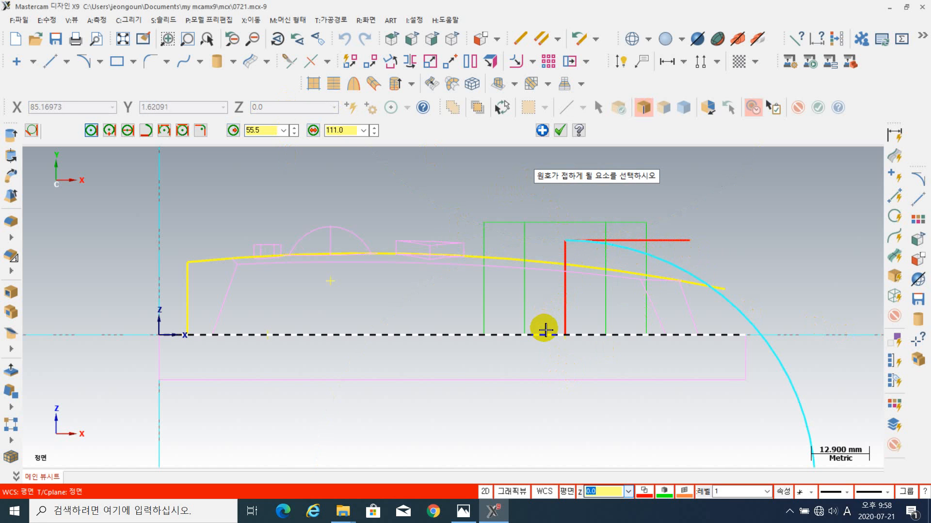
click(558, 334)
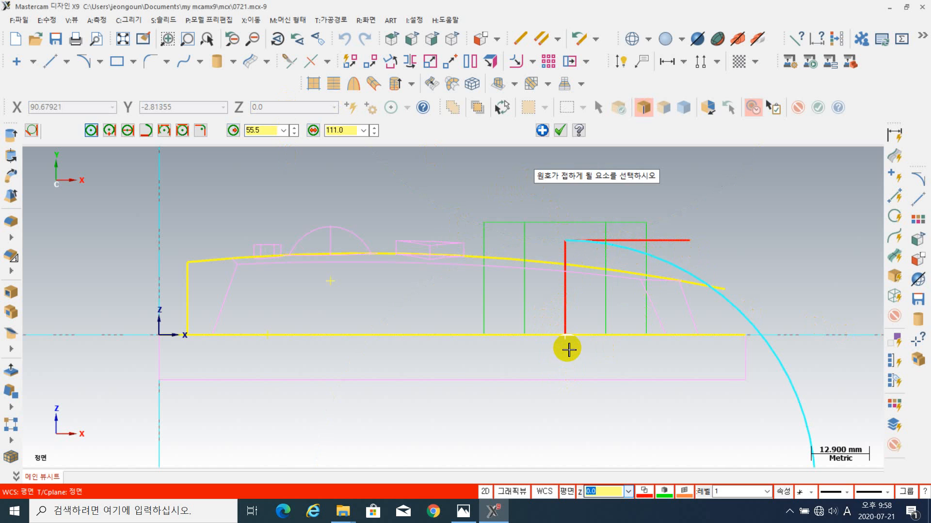
key(Escape)
- Delete the red horizontal helper line at the upper end of the vertical line
click(681, 240)
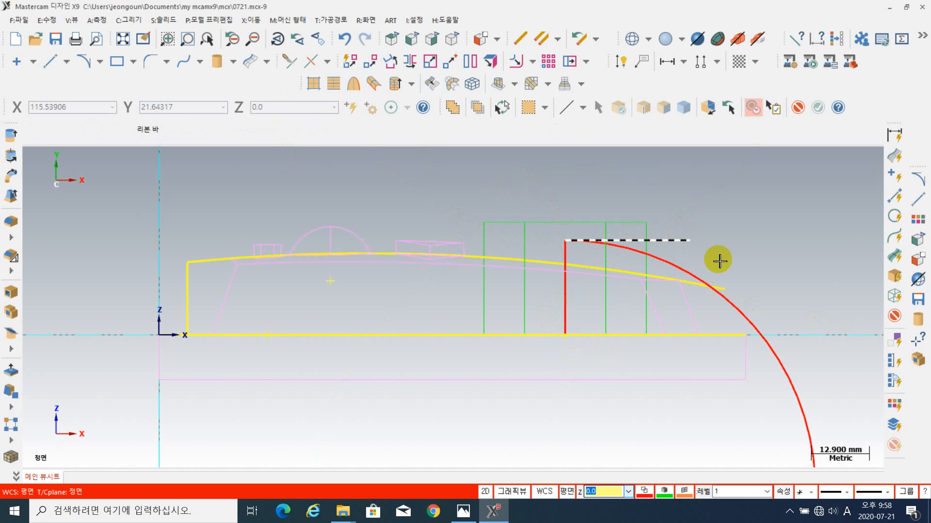
click(683, 264)
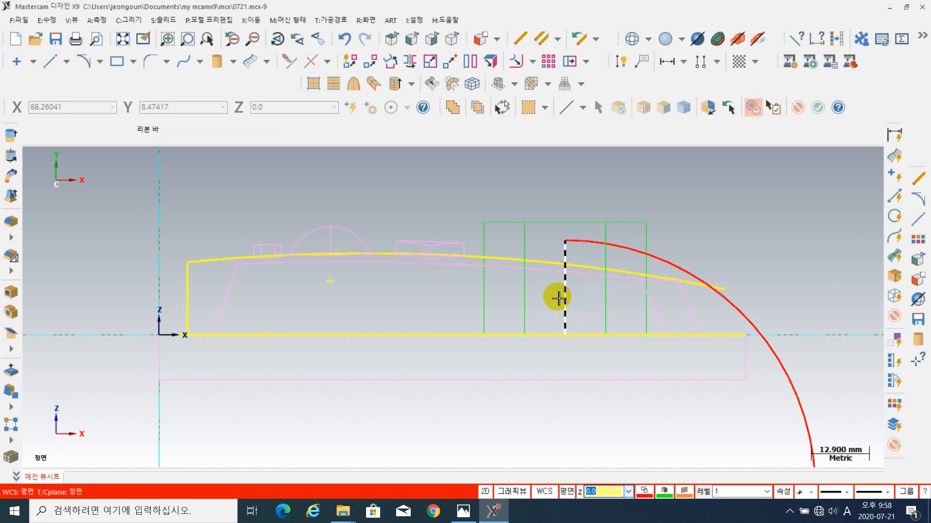
- Trim away the portion of the R55.5 arc that extends below the yellow top curve
middle_drag(719, 237, 691, 186)
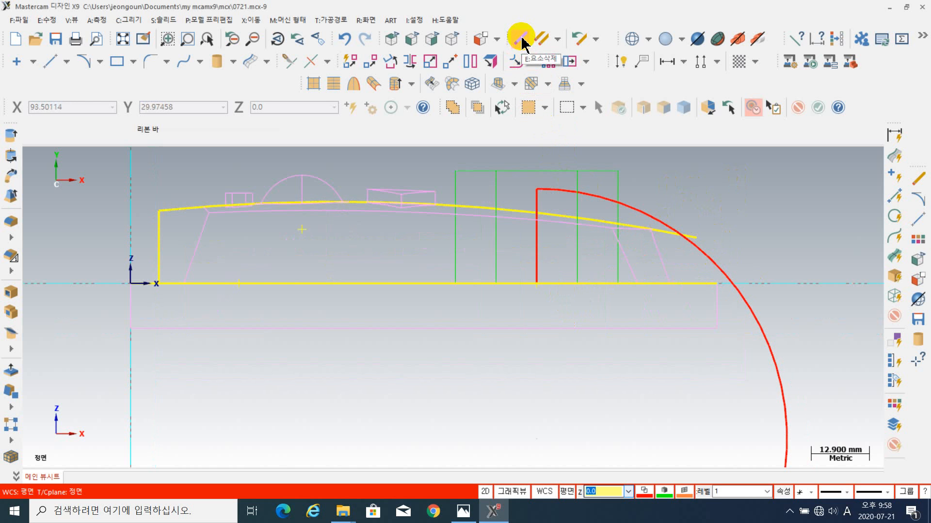
click(291, 65)
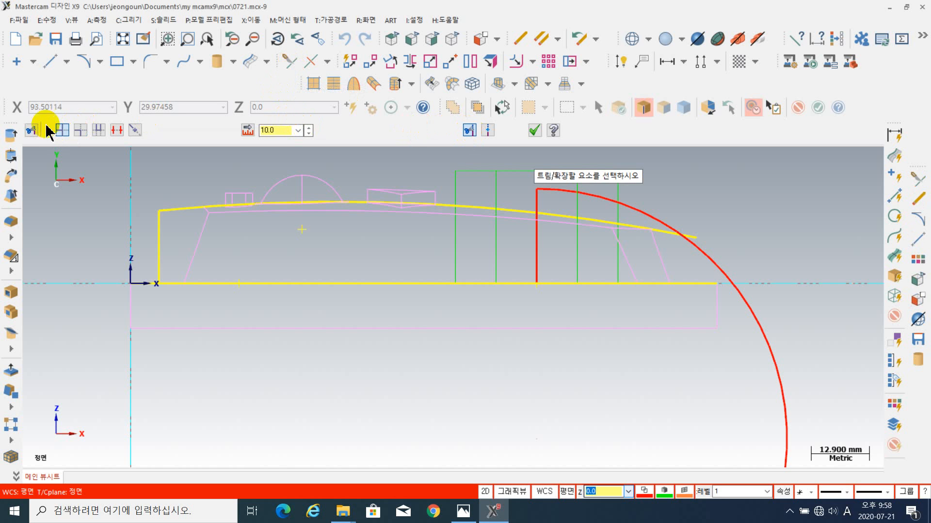
middle_drag(712, 333, 734, 387)
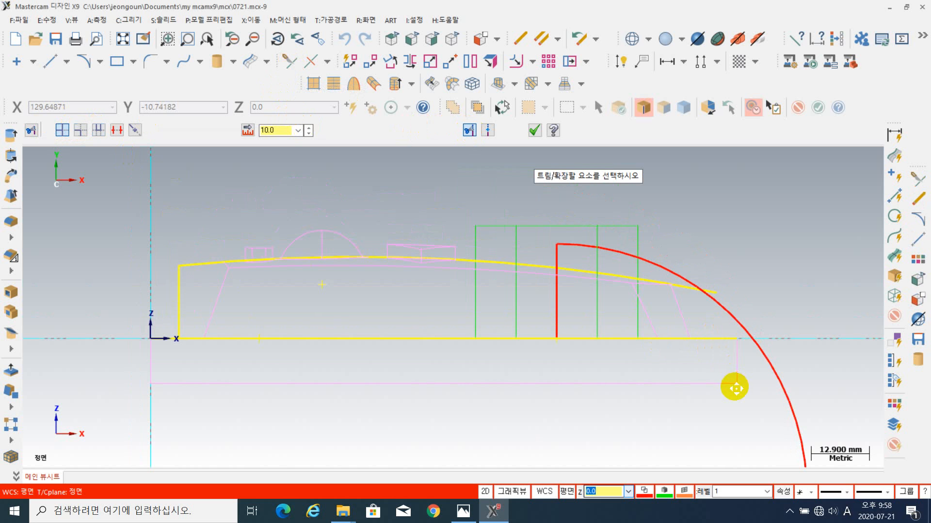
click(625, 248)
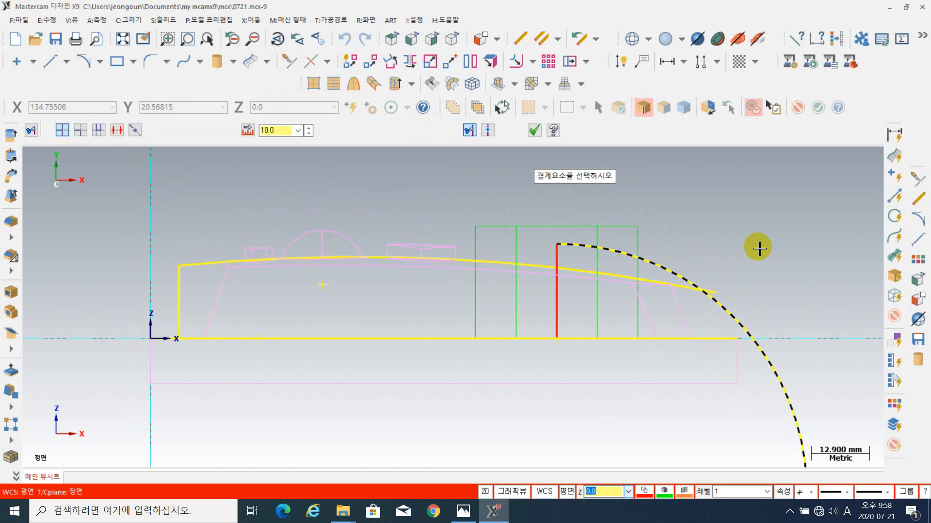
click(691, 299)
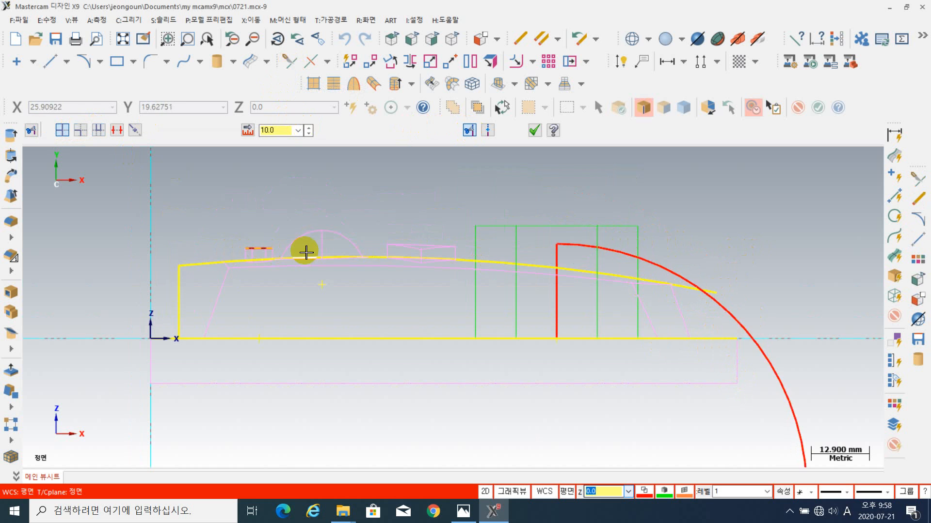
click(692, 296)
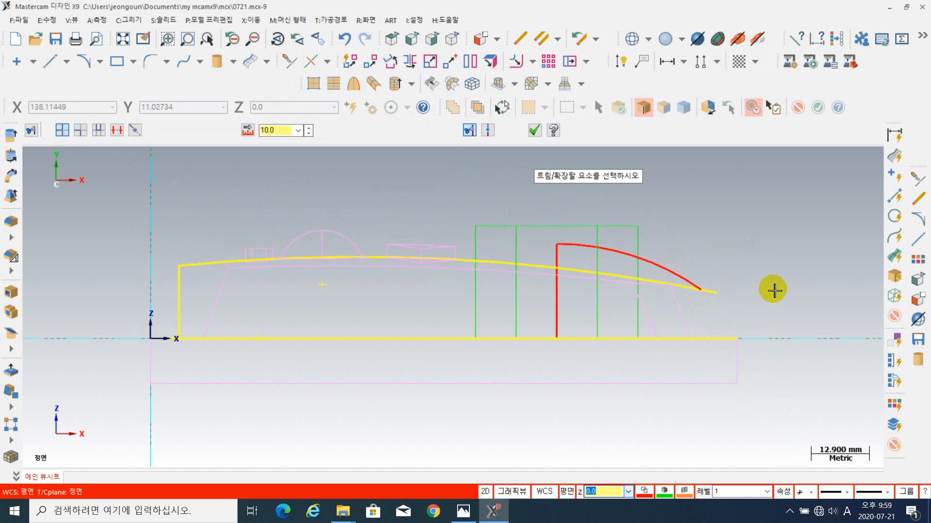
key(Escape)
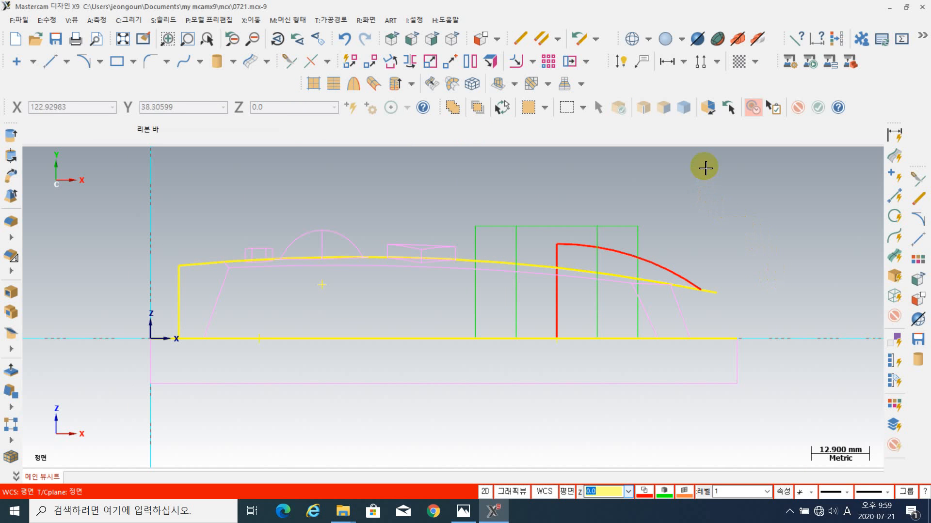
- In isometric view, create a revolved surface from the single R55.5 arc, turned 0 to 360° around the red vertical line
click(448, 37)
scroll(654, 306, up, 4)
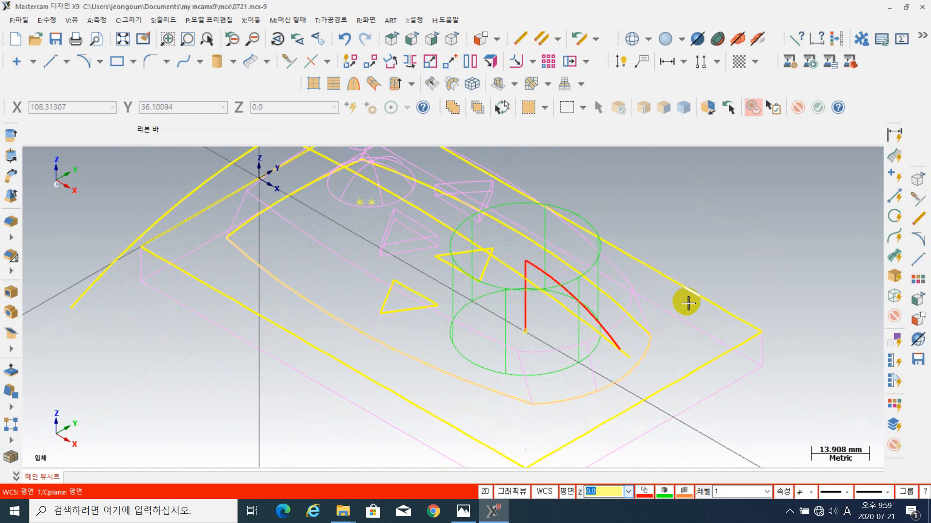
scroll(715, 289, down, 3)
mouse_move(685, 328)
middle_down()
mouse_move(675, 347)
mouse_move(635, 369)
middle_up()
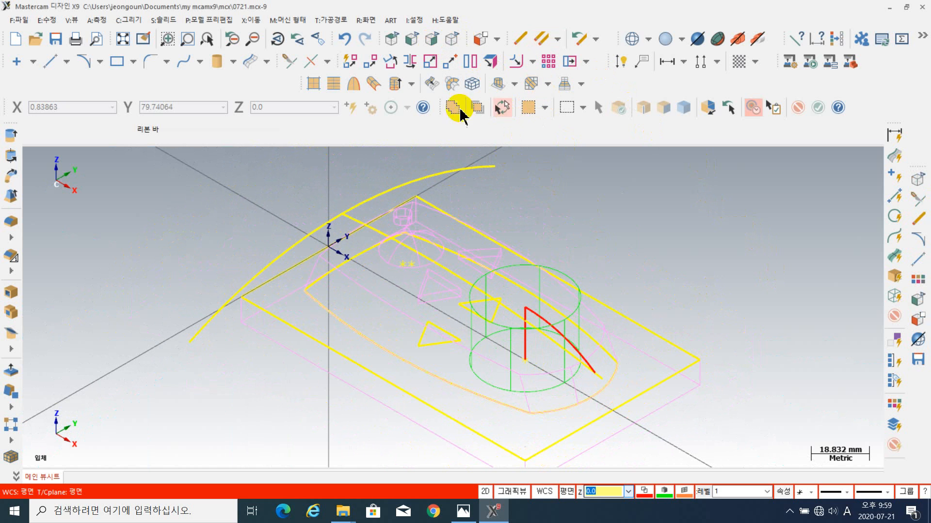
click(353, 88)
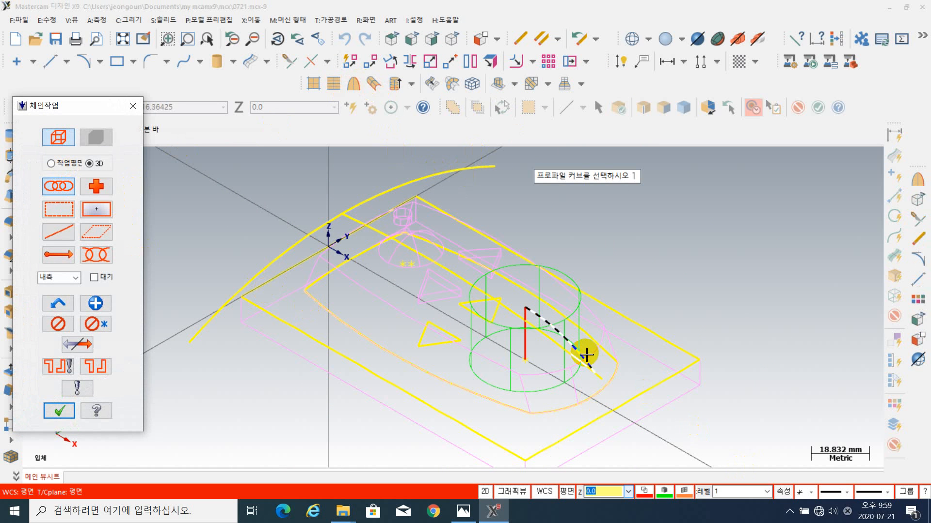
click(542, 350)
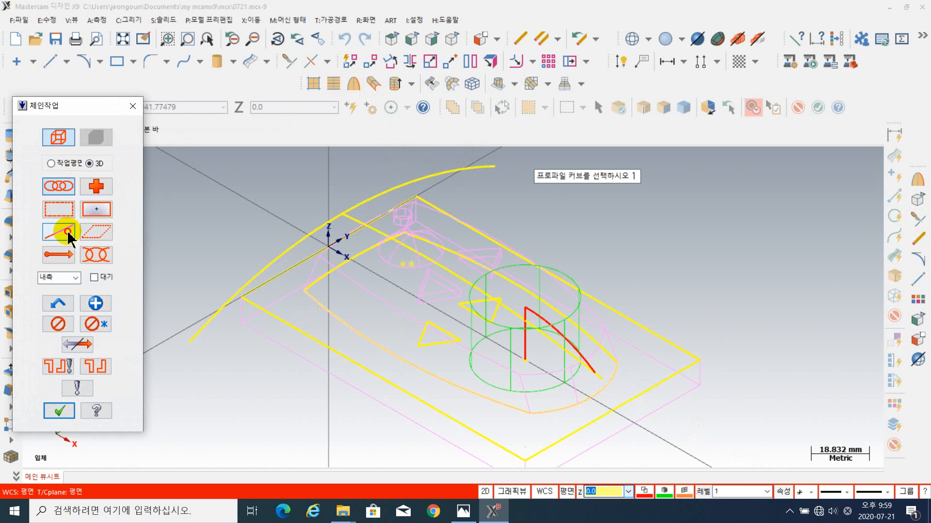
click(53, 235)
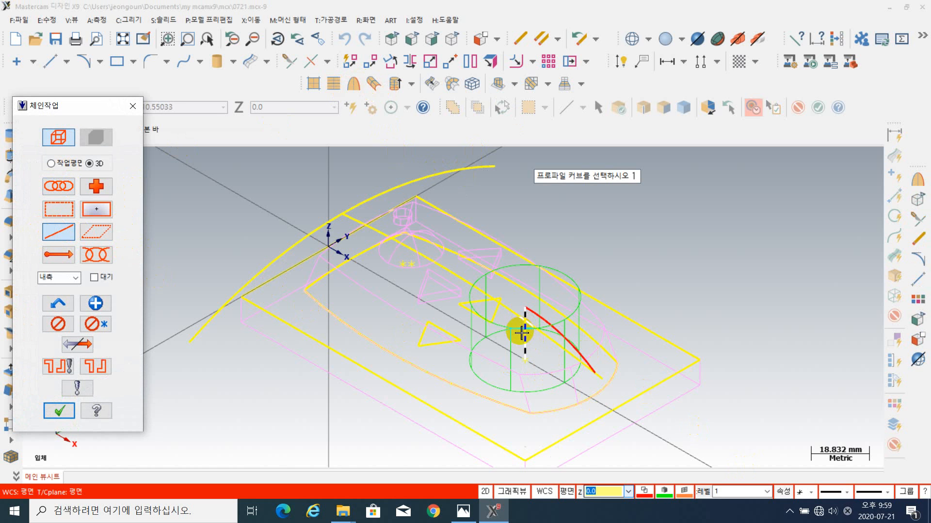
click(522, 332)
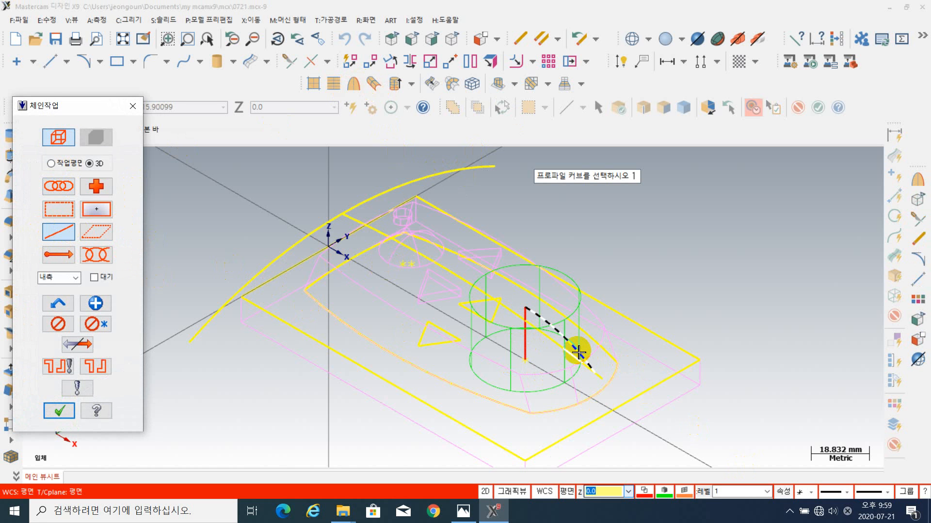
click(577, 353)
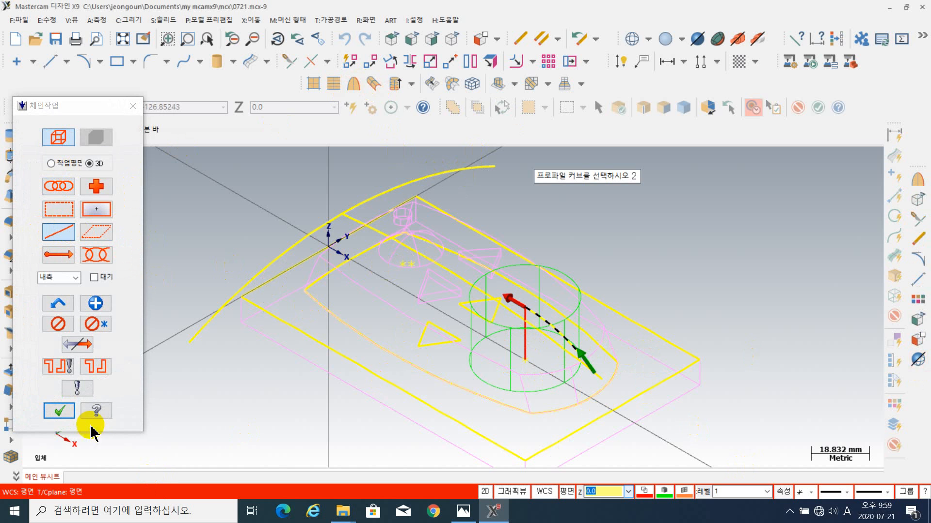
click(60, 411)
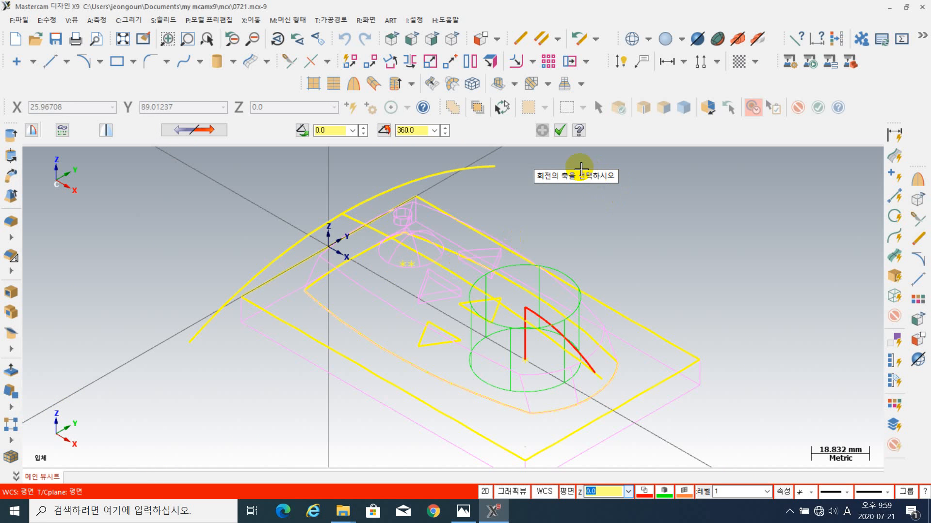
scroll(519, 369, up, 1)
scroll(519, 370, up, 1)
click(519, 354)
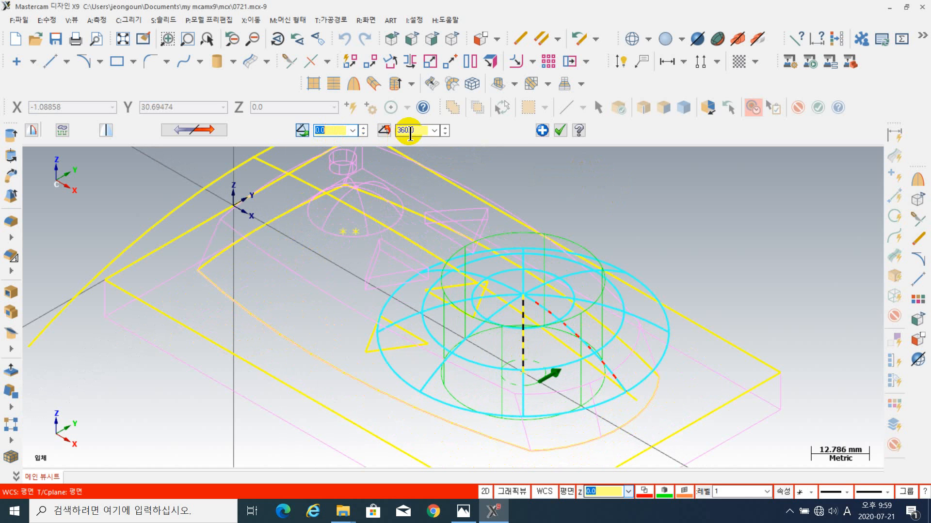
click(560, 130)
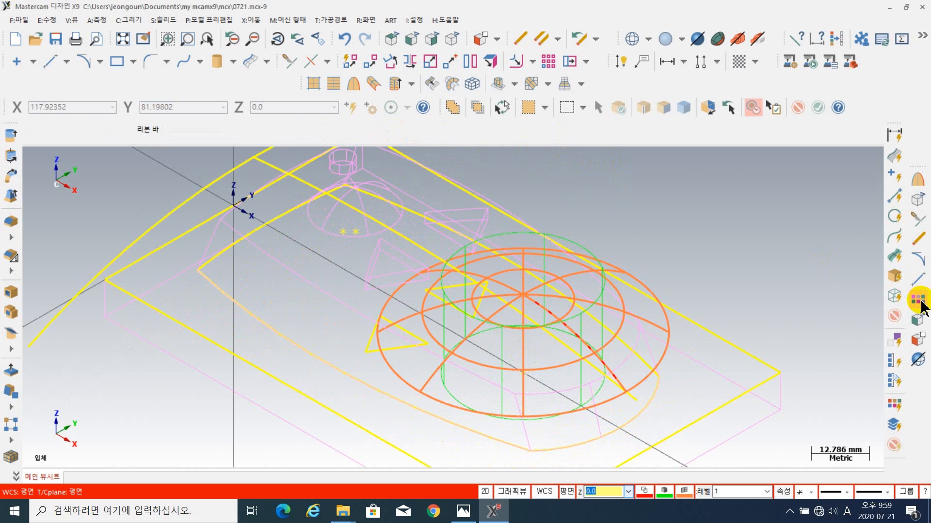
- Show the model shaded and inspect the revolved surface where it crosses the large cylinder
key(alt+s)
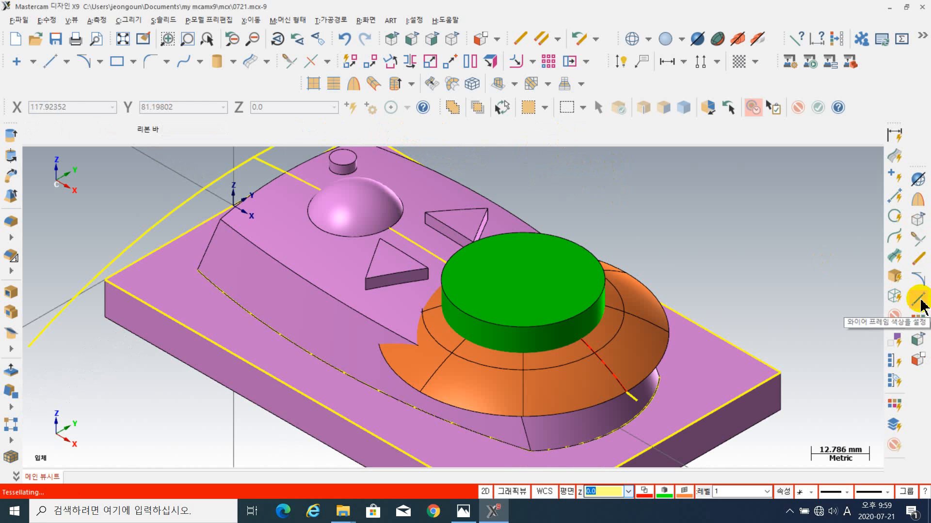
scroll(853, 261, up, 2)
scroll(814, 262, down, 2)
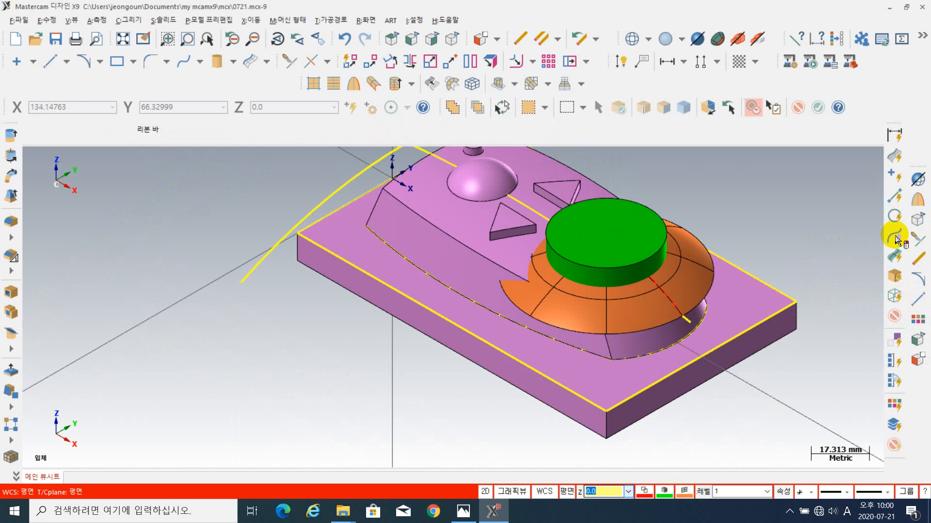
middle_drag(779, 224, 738, 256)
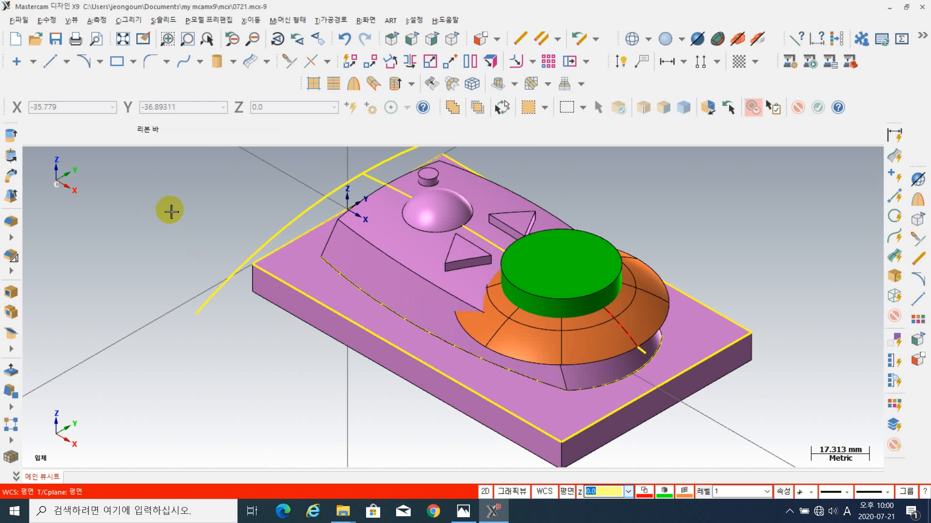
- Trim the green round pad body to the orange revolved surface, reversing the trim side to keep the portion below the surface
click(11, 350)
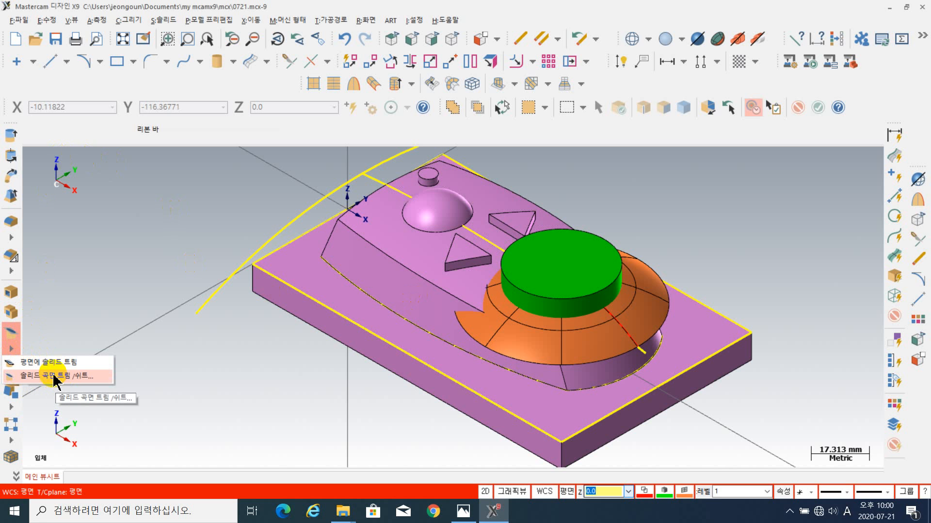
click(66, 380)
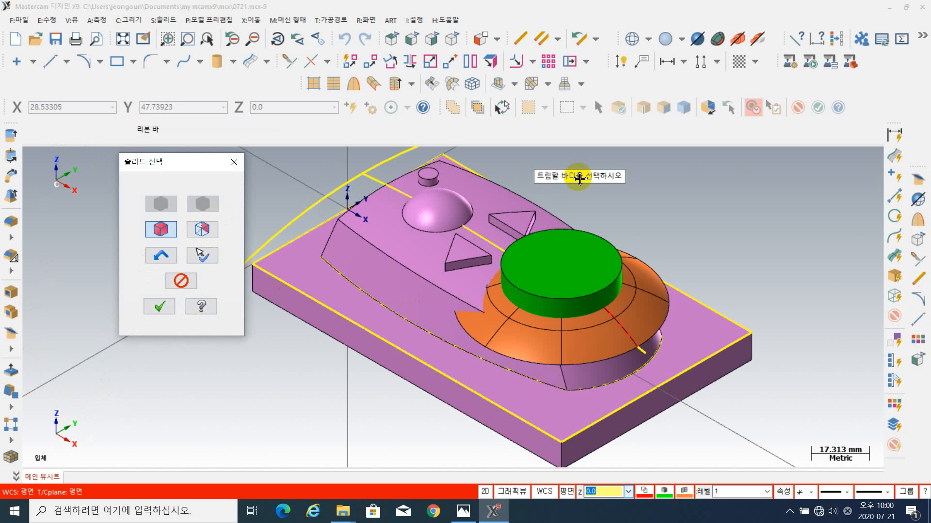
click(616, 259)
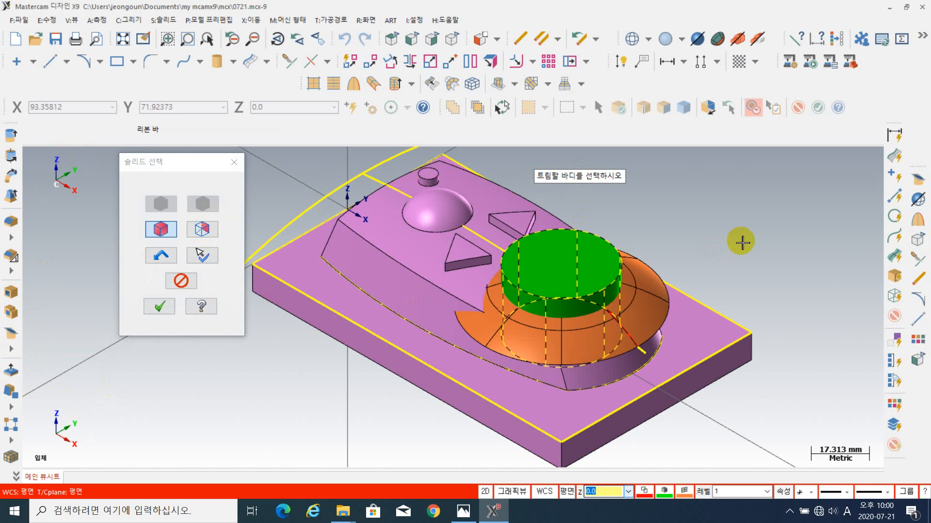
click(588, 241)
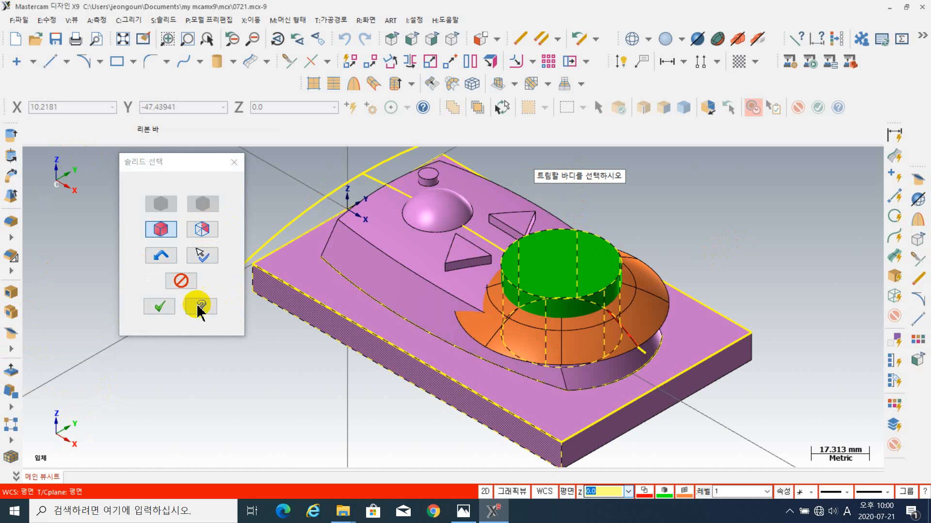
click(160, 306)
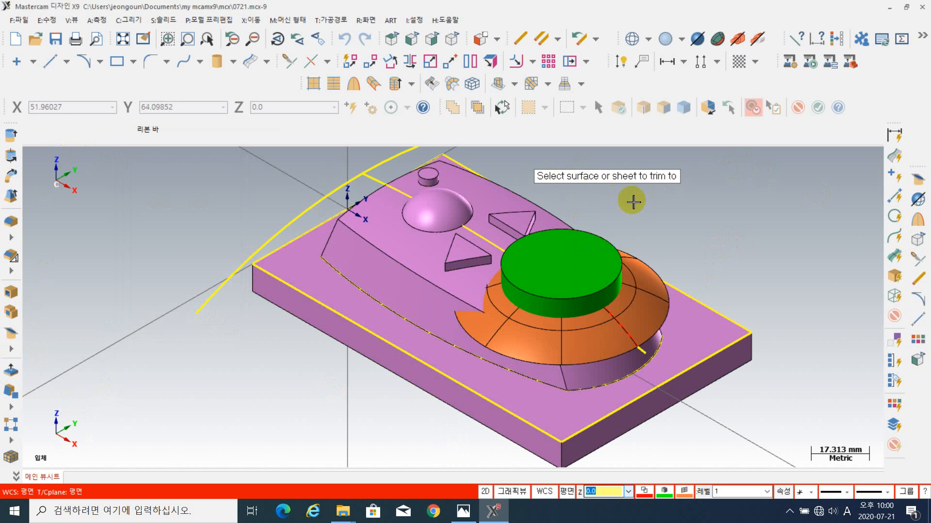
click(627, 318)
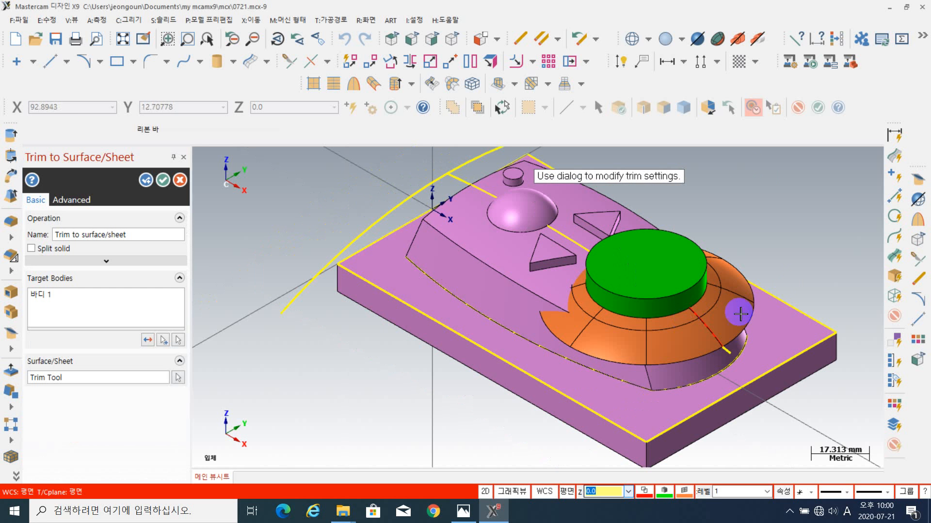
click(147, 341)
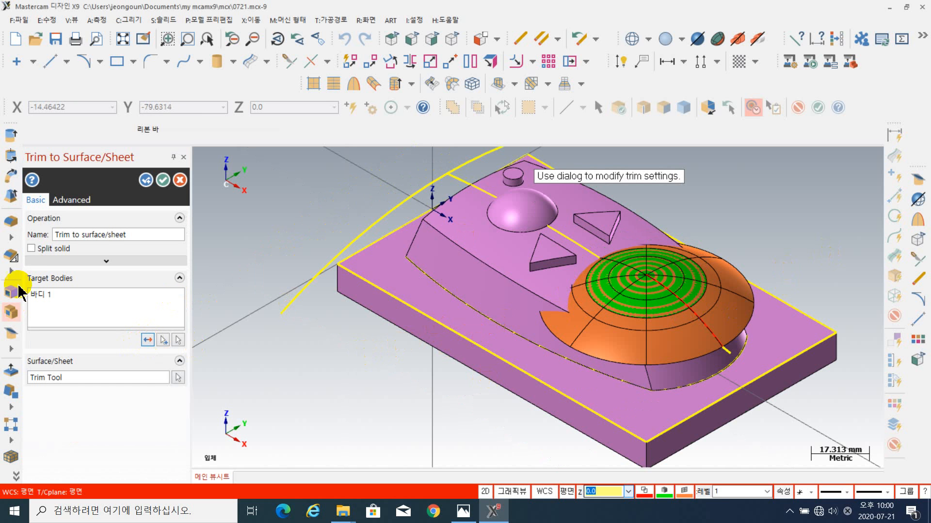
click(163, 183)
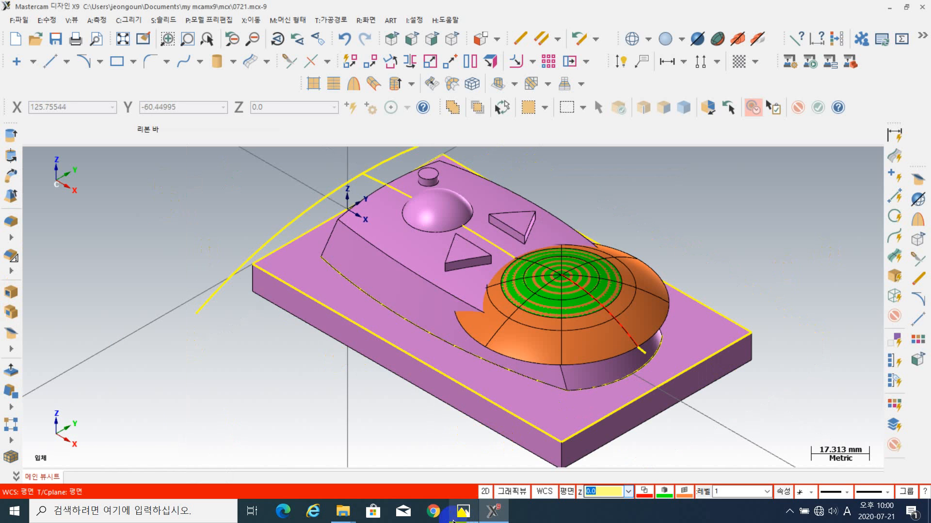
- Check the pad's offset in the 조이스틱.jpg drawing and offset the orange revolved surface upward by 3.0 mm
click(462, 511)
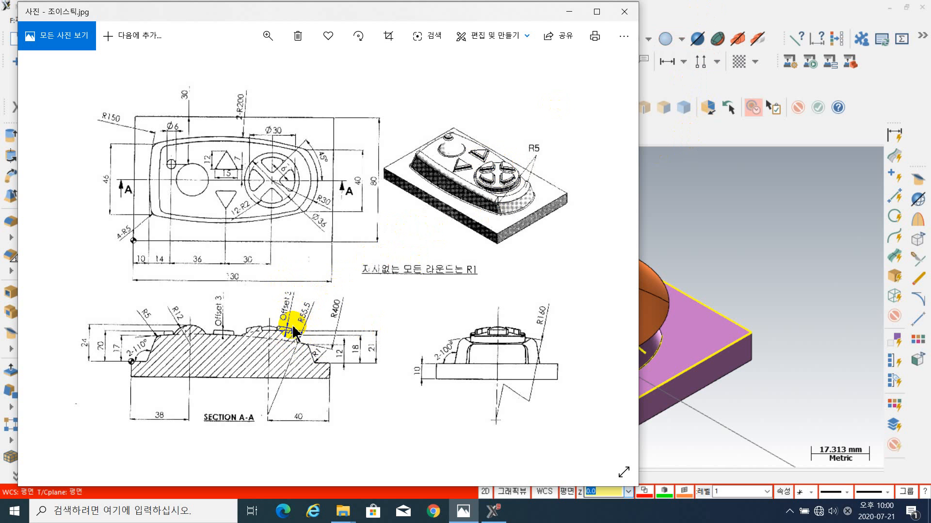
click(673, 16)
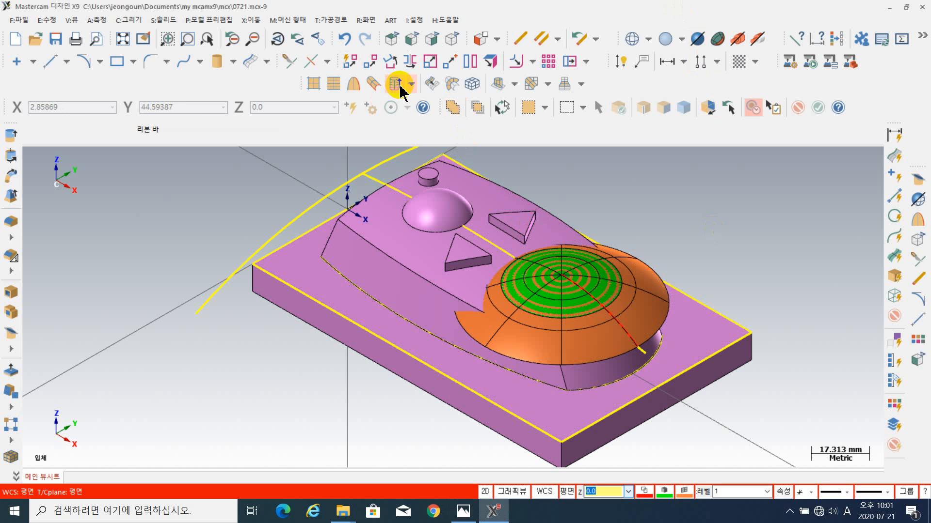
click(433, 87)
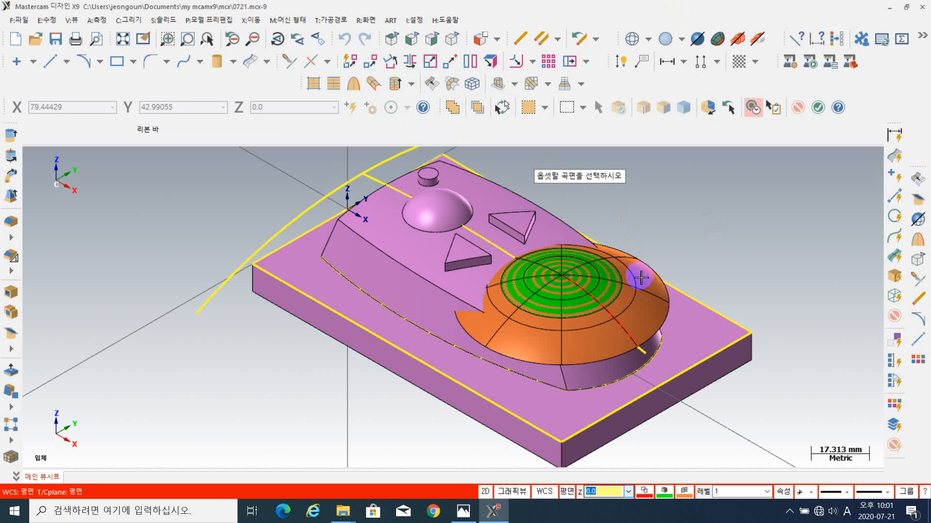
click(642, 303)
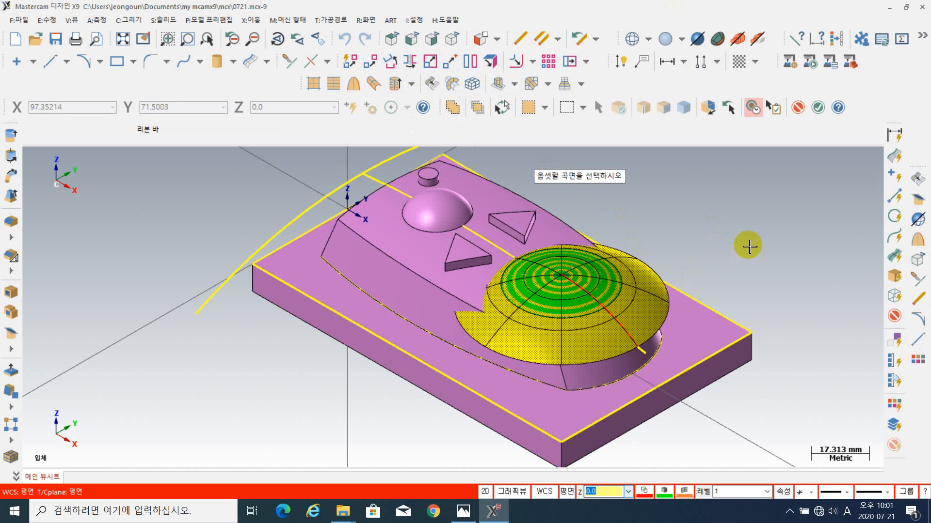
key(Return)
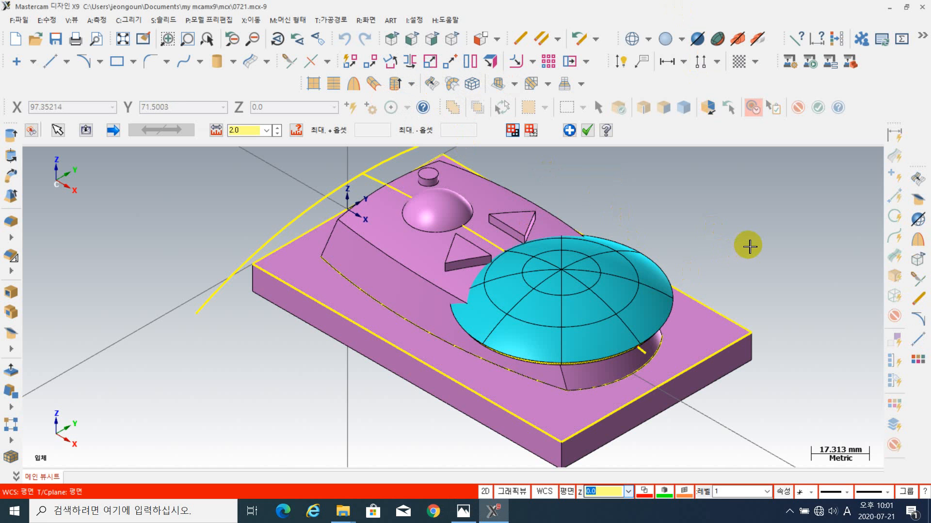
click(247, 134)
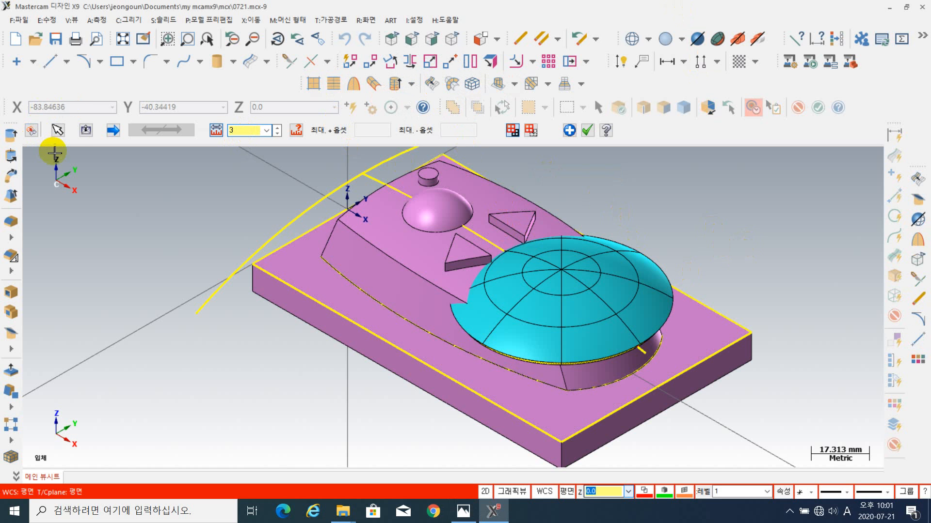
text(3)
key(Return)
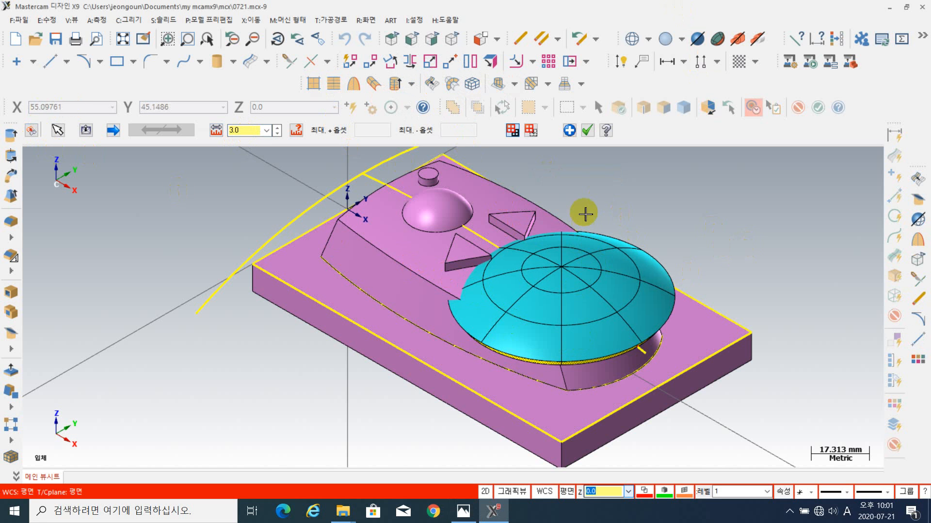
click(586, 131)
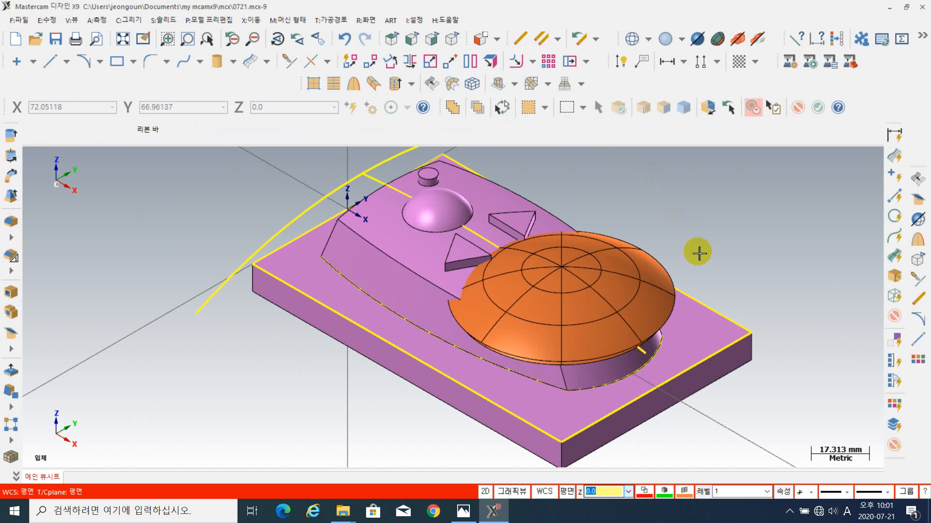
- Blank the lower, original revolved surface, keeping the offset one, and display the model as wireframe
middle_drag(732, 395, 720, 356)
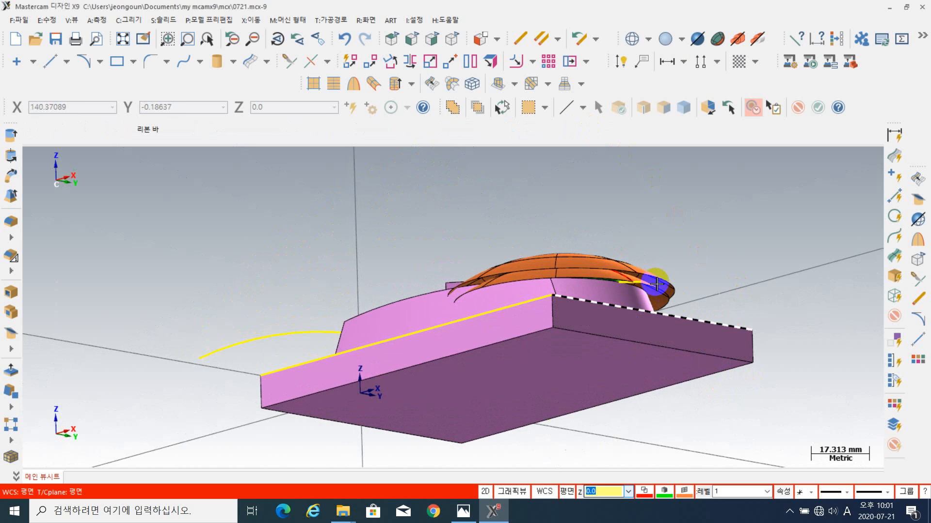
click(598, 279)
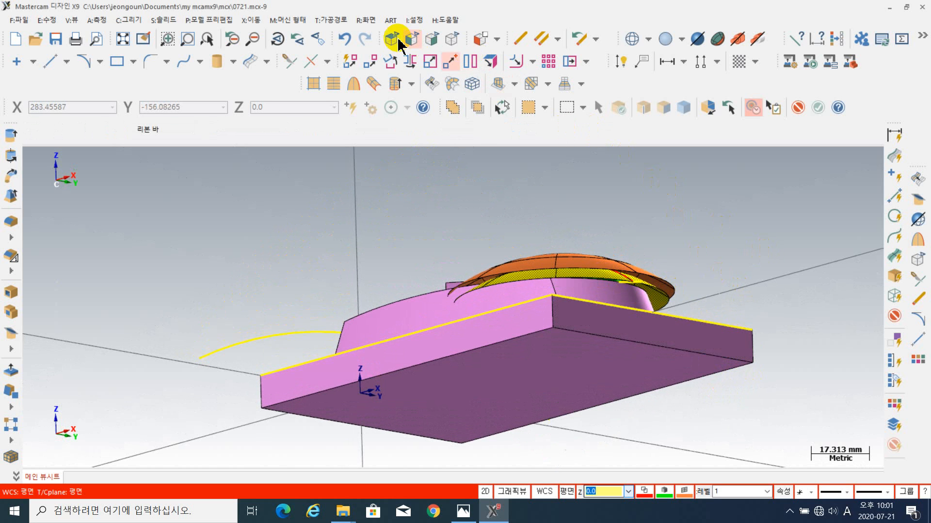
click(367, 20)
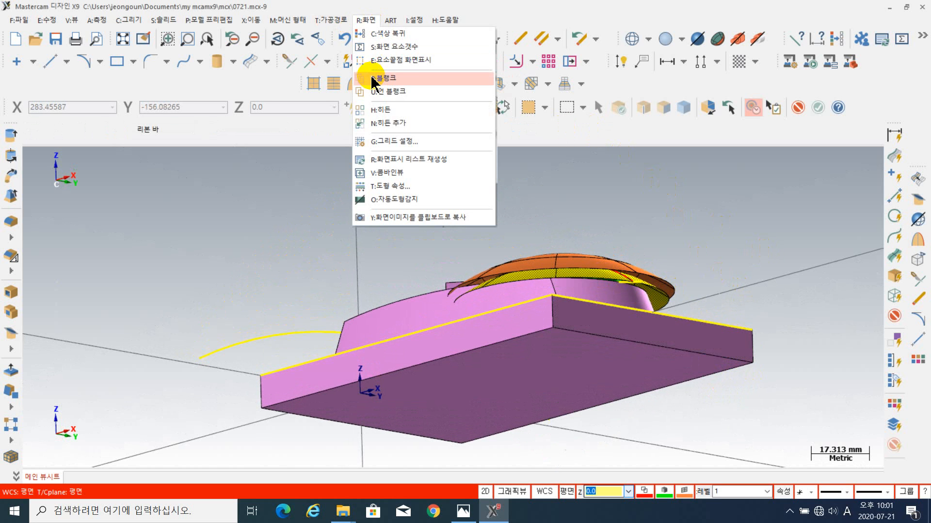
click(383, 78)
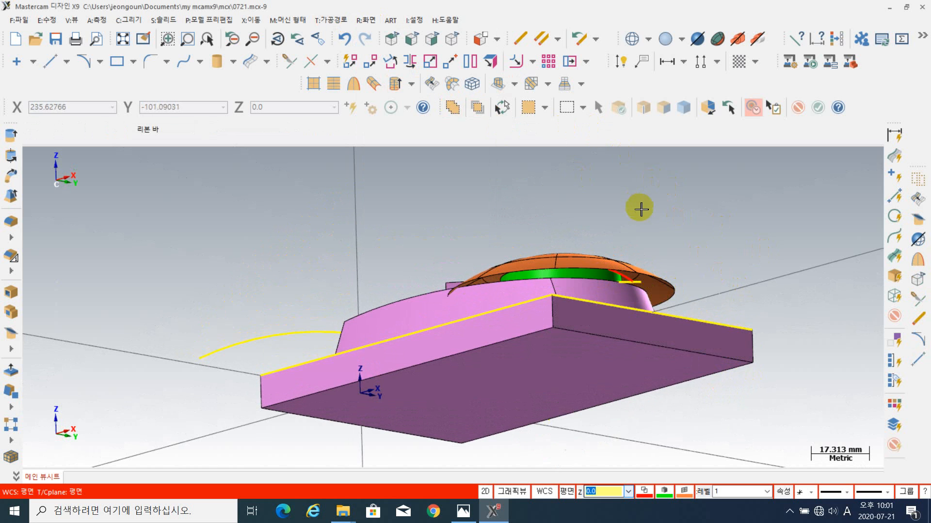
middle_drag(645, 228, 659, 264)
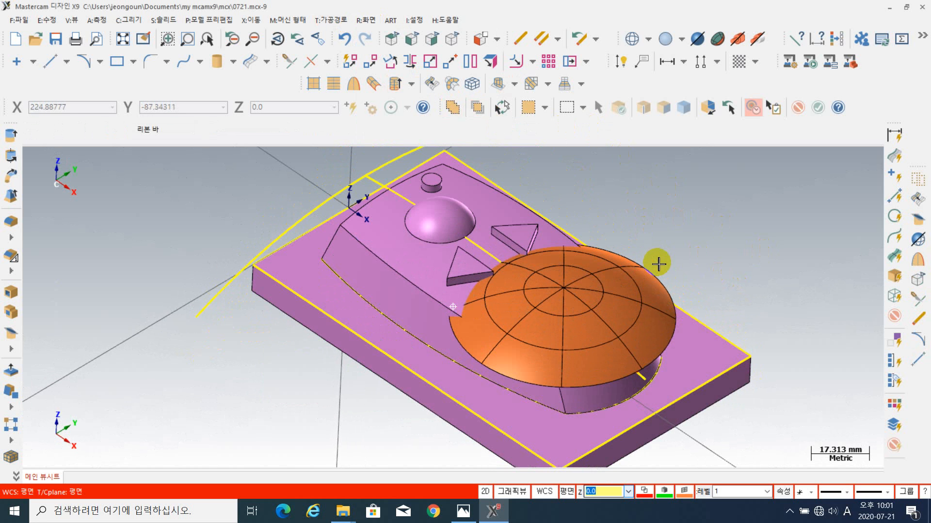
click(661, 284)
key(alt+s)
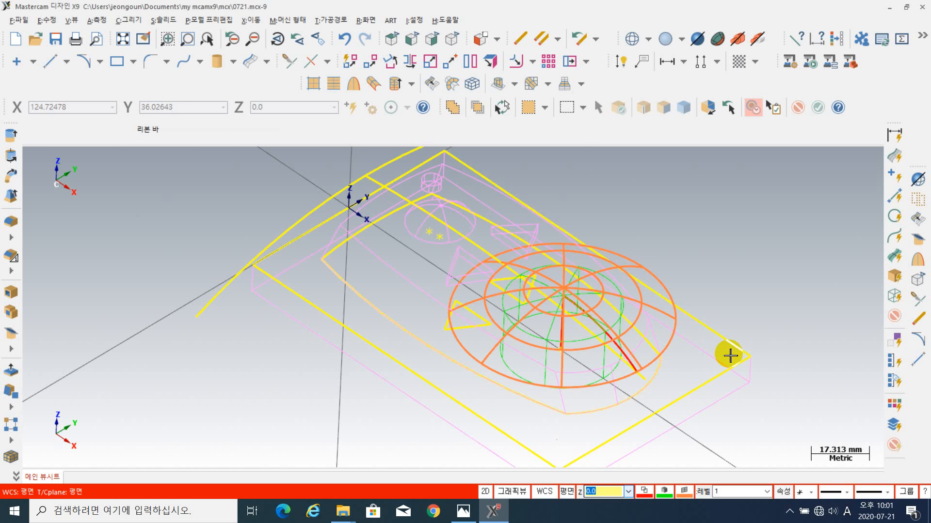
- Enlarge the round pad's plan view in the 조이스틱.jpg drawing and arrange the drawing and Mastercam windows side by side
click(471, 517)
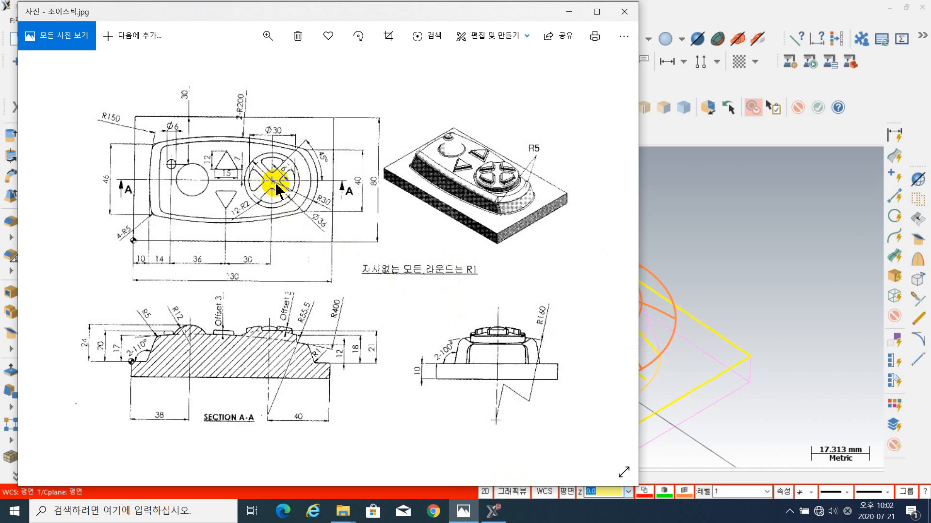
scroll(281, 197, up, 5)
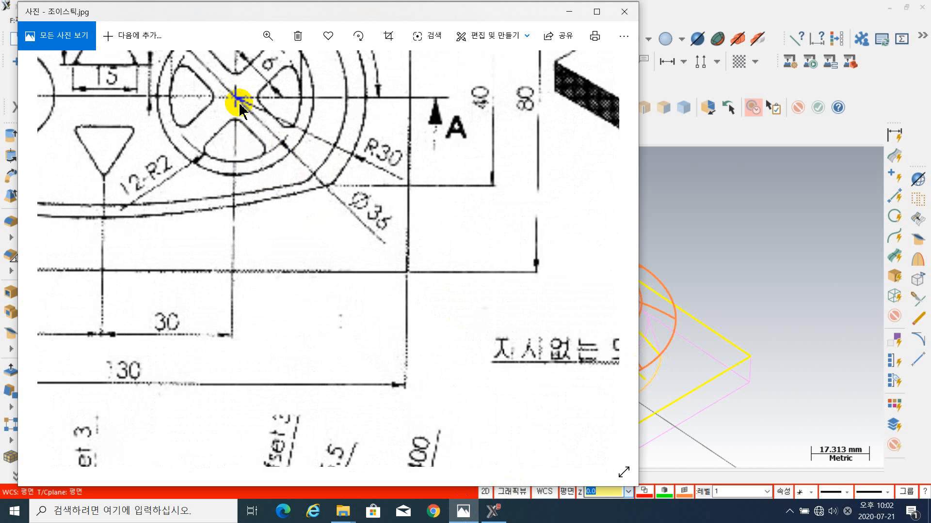
scroll(339, 257, down, 3)
scroll(334, 238, up, 3)
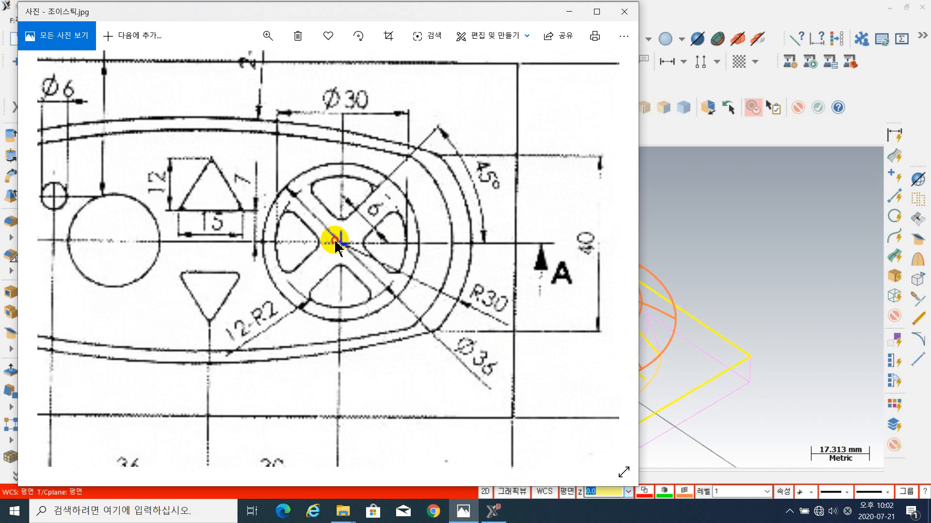
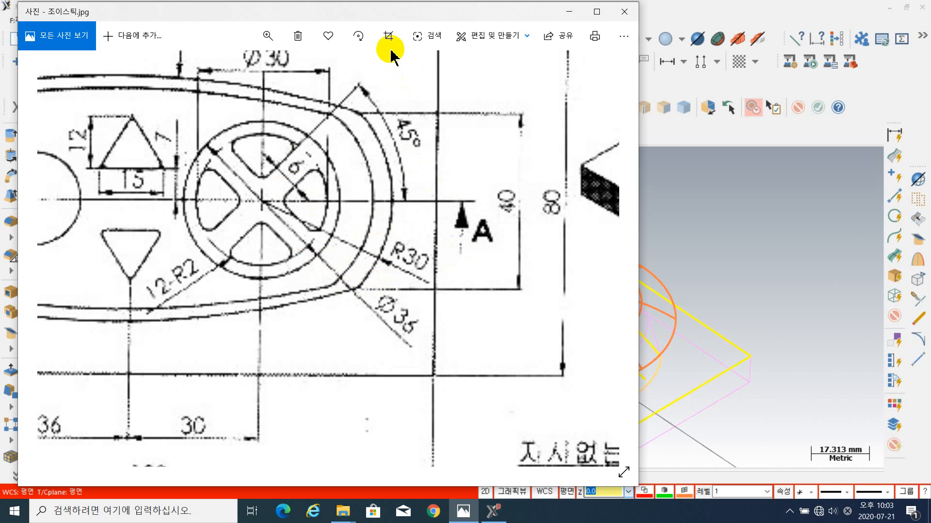
drag(383, 12, 234, 33)
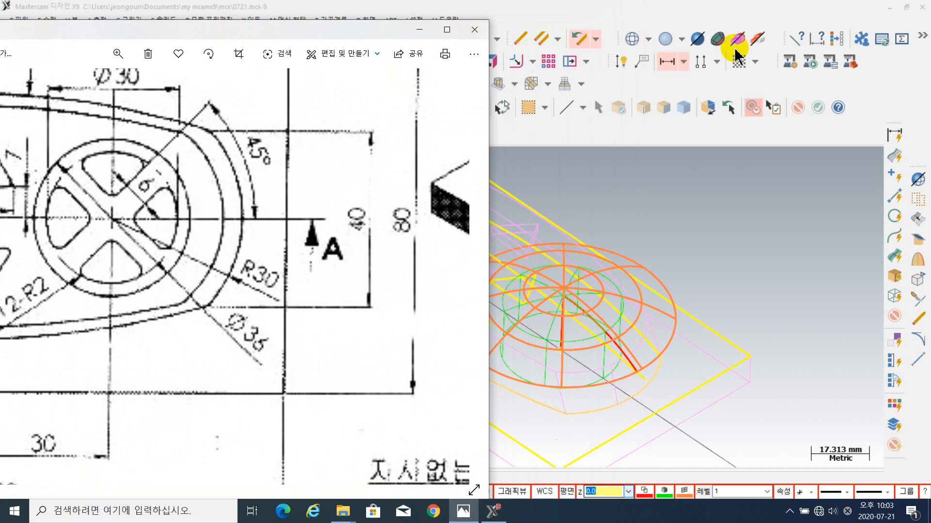
click(905, 8)
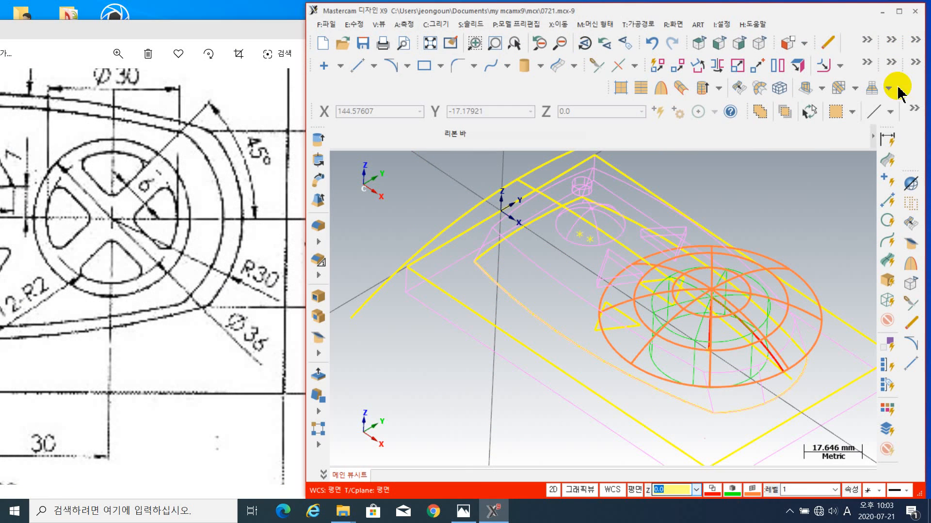
- Set the top plane (평면) for construction and show the wireframe in top view, examining the round pad area
click(804, 43)
click(809, 62)
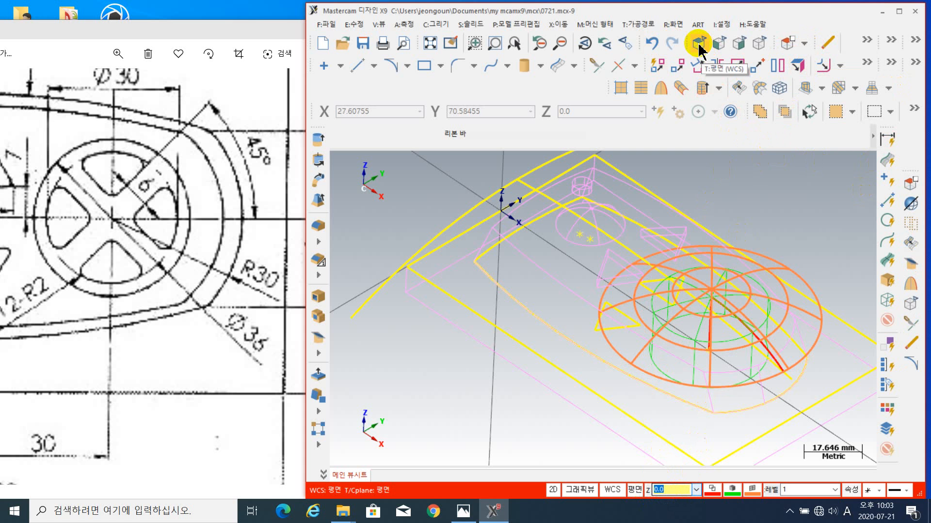
click(698, 44)
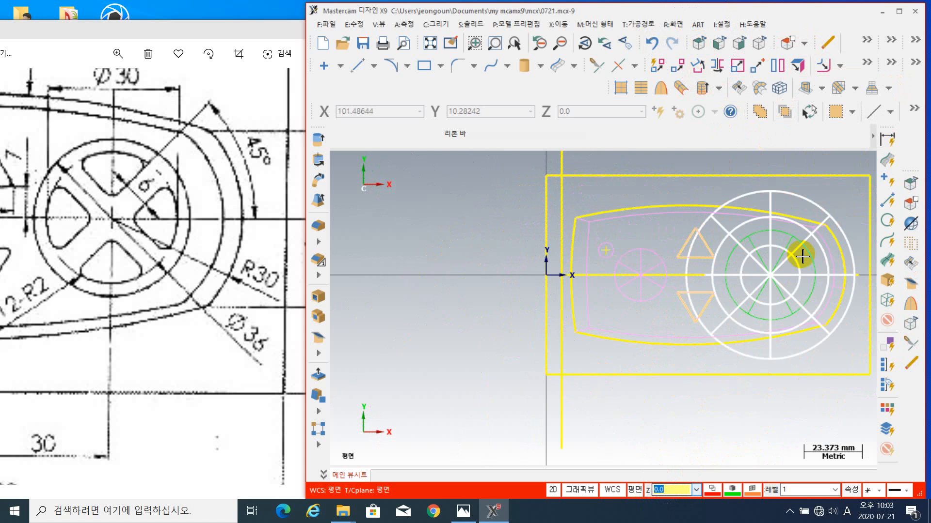
scroll(790, 284, up, 4)
middle_drag(777, 290, 625, 274)
scroll(590, 299, up, 3)
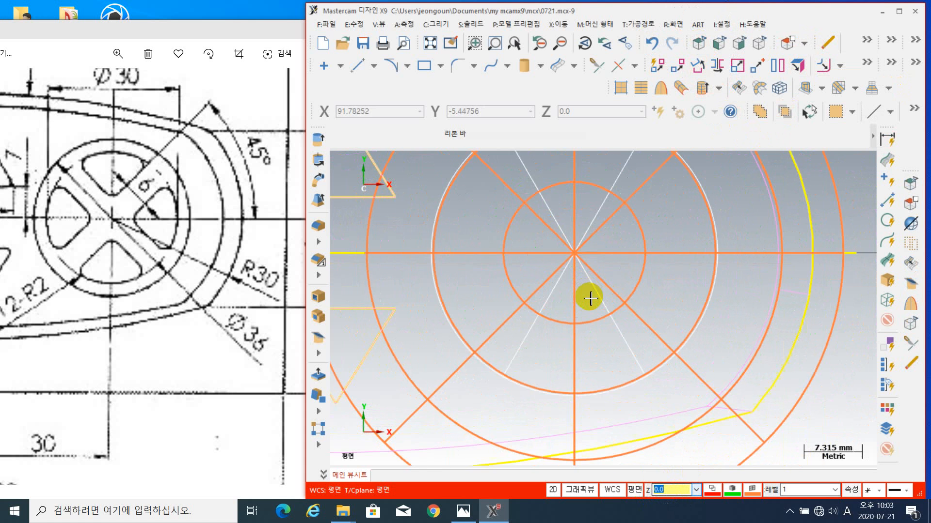
scroll(631, 296, down, 1)
scroll(665, 306, down, 1)
middle_drag(708, 303, 720, 334)
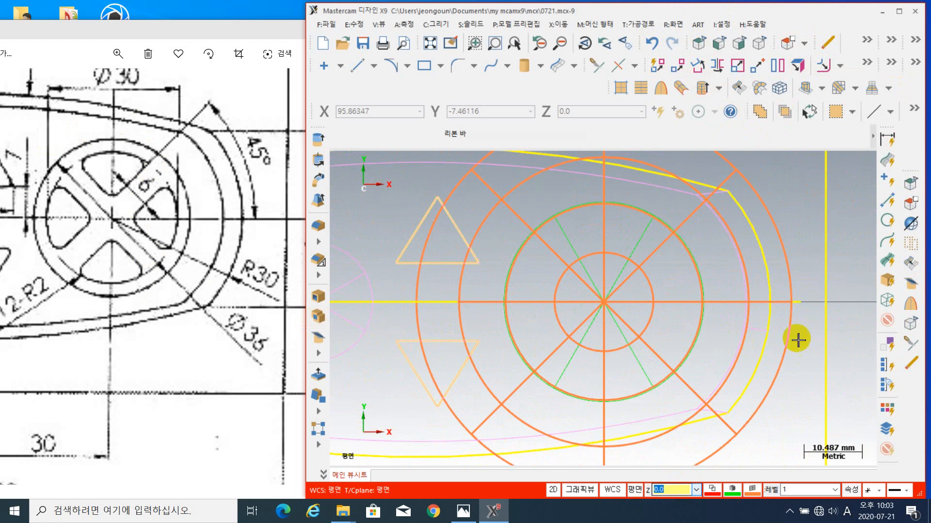
click(820, 330)
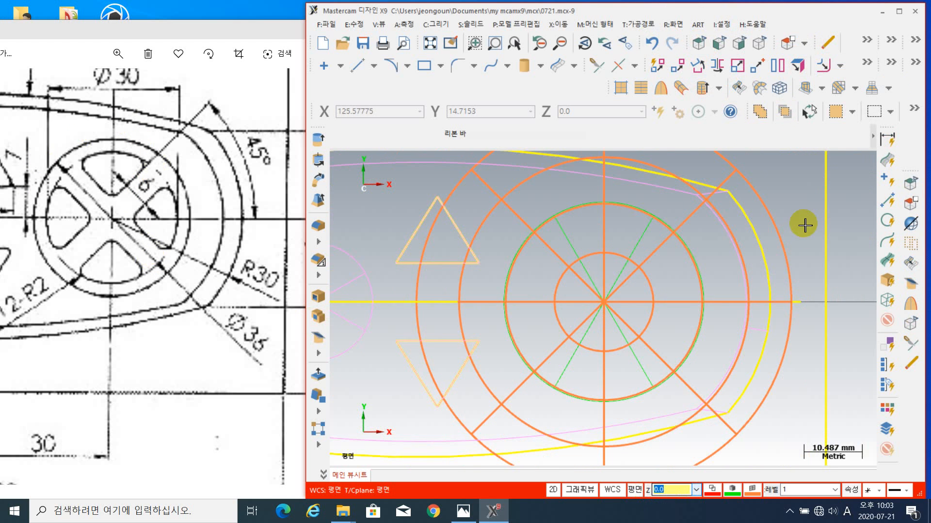
scroll(810, 238, down, 3)
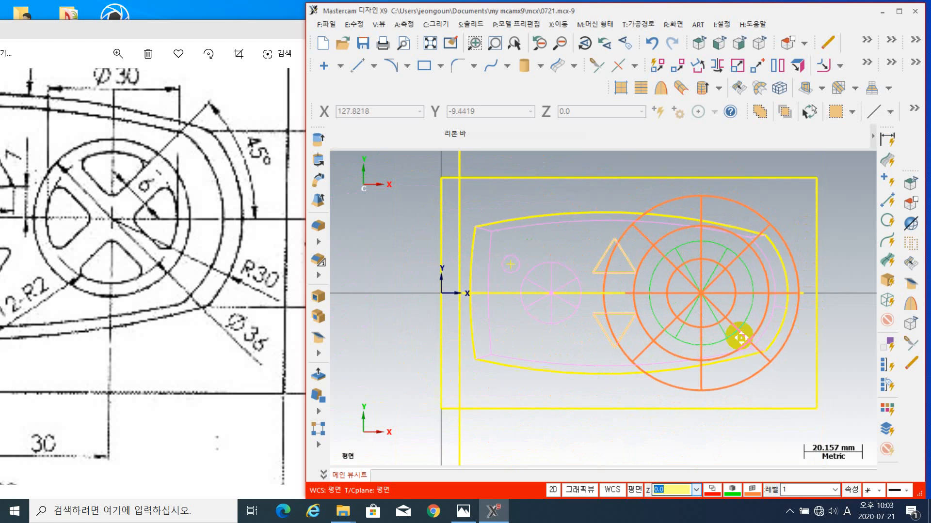
scroll(738, 311, down, 2)
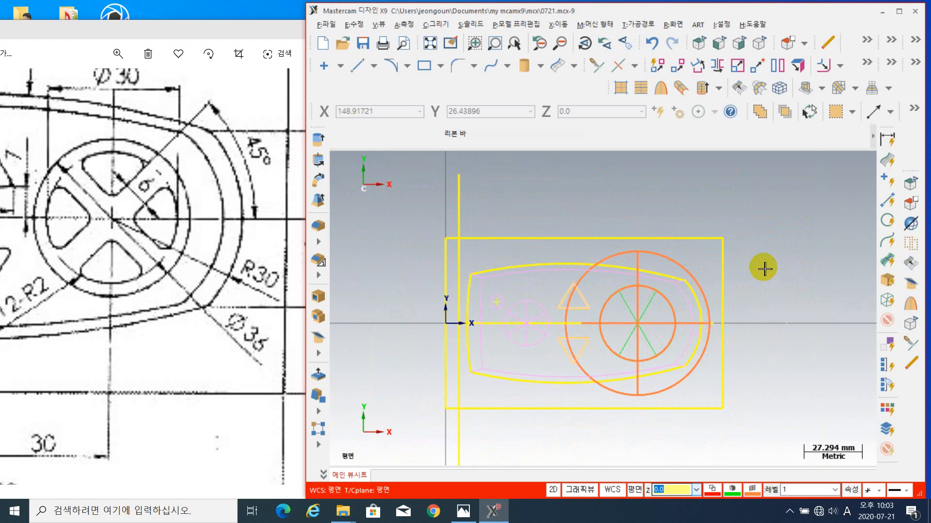
- Hide everything except the yellow R30 arc at the wide end of the body outline
key(alt+e)
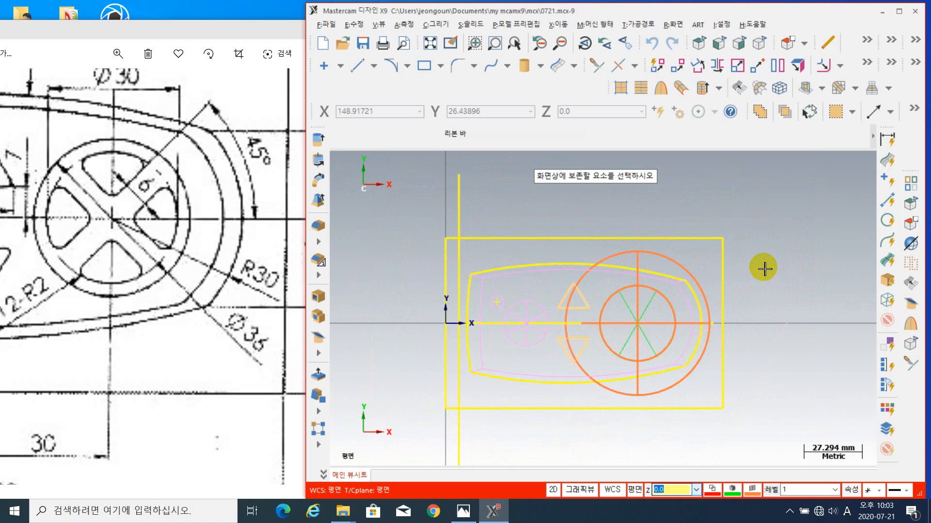
scroll(685, 368, up, 4)
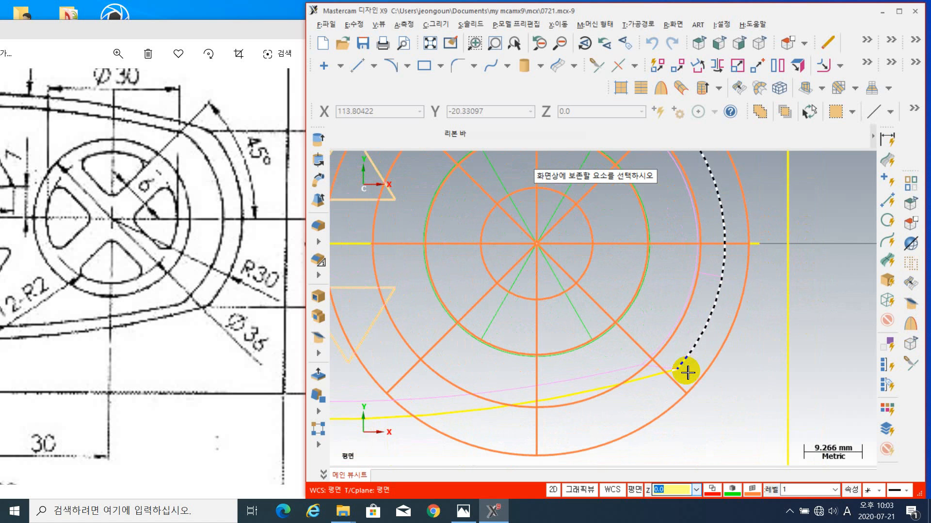
scroll(776, 315, down, 2)
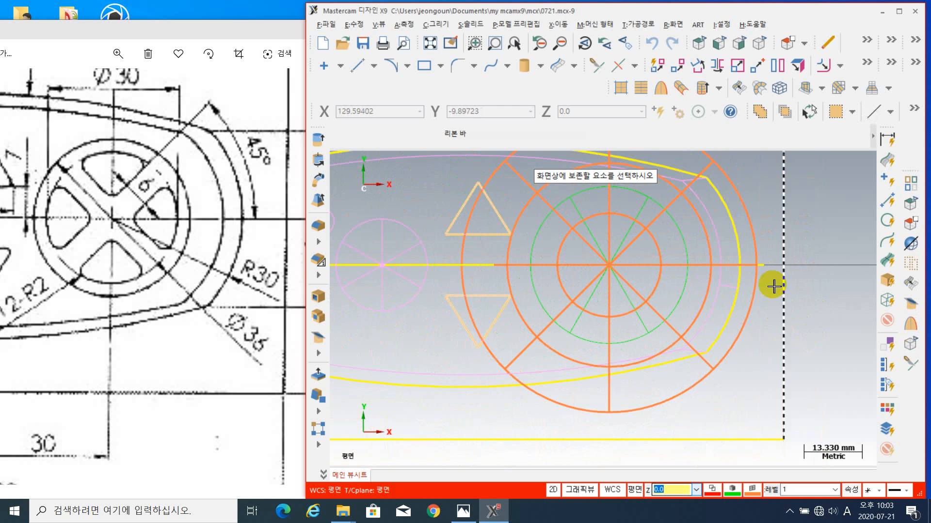
click(724, 200)
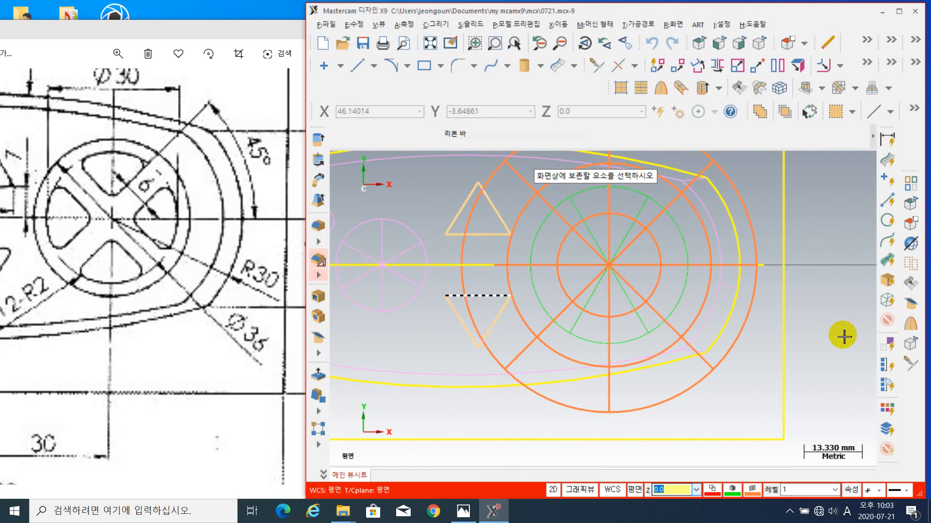
click(736, 234)
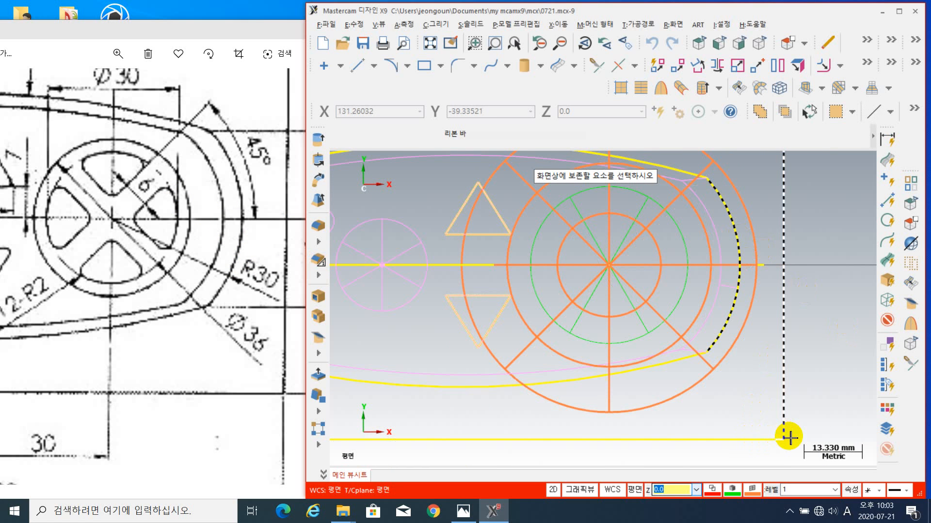
key(Return)
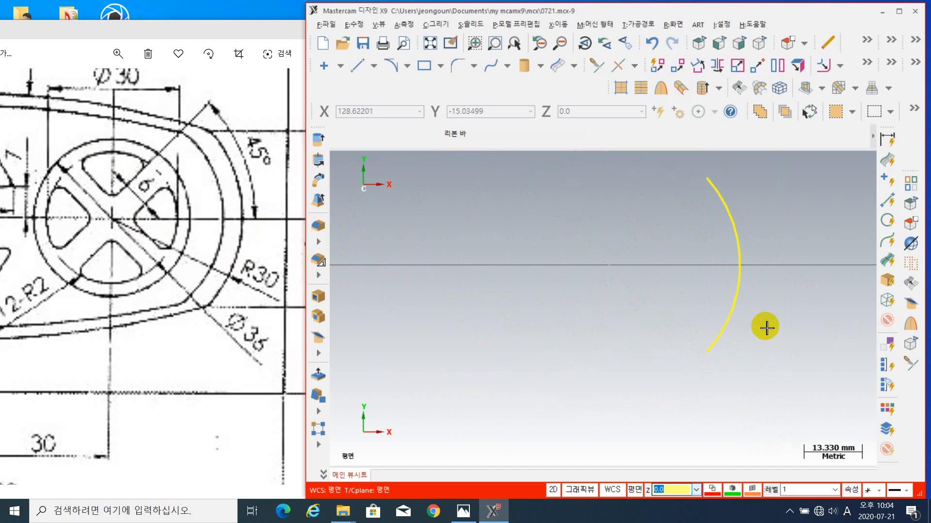
- Check the segment circle's size in the 조이스틱.jpg drawing and draw a 30 mm diameter circle at the arc's centre, X 90, Y 0
scroll(767, 337, down, 1)
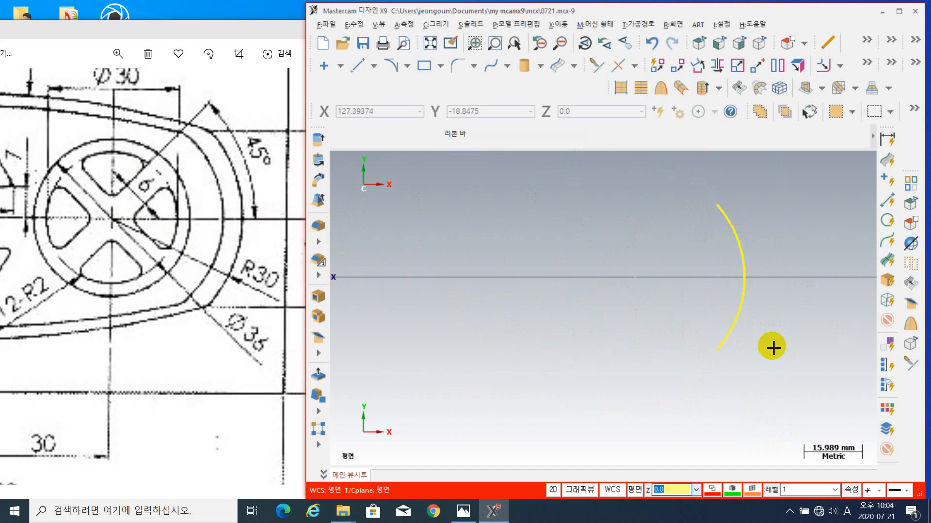
scroll(772, 347, up, 1)
middle_drag(765, 323, 768, 378)
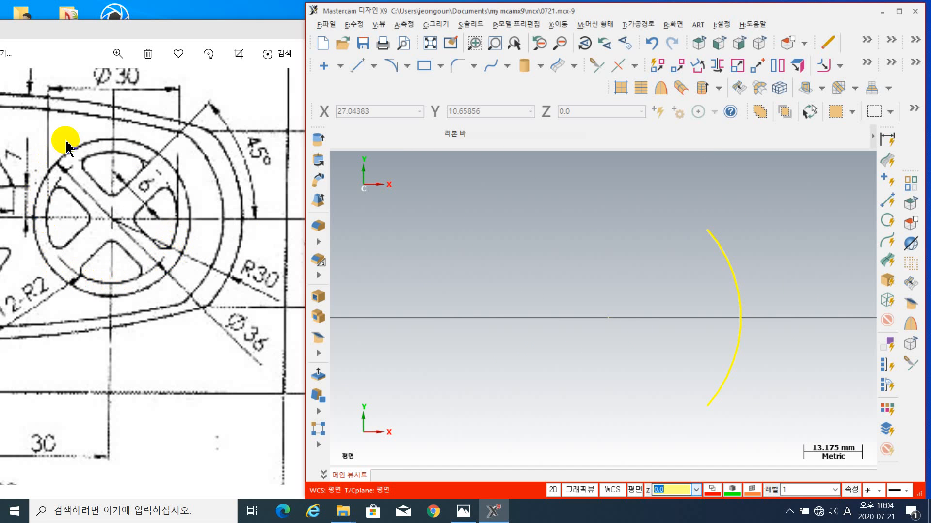
click(118, 85)
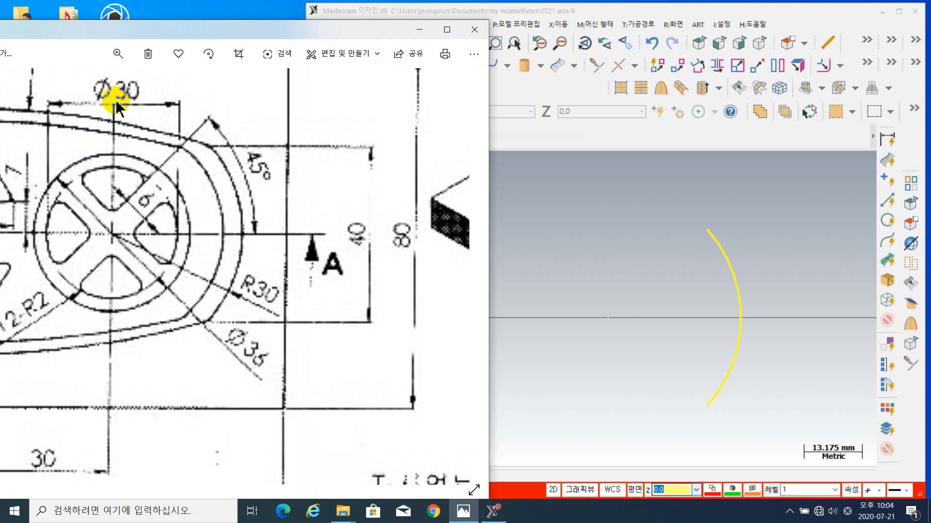
click(791, 199)
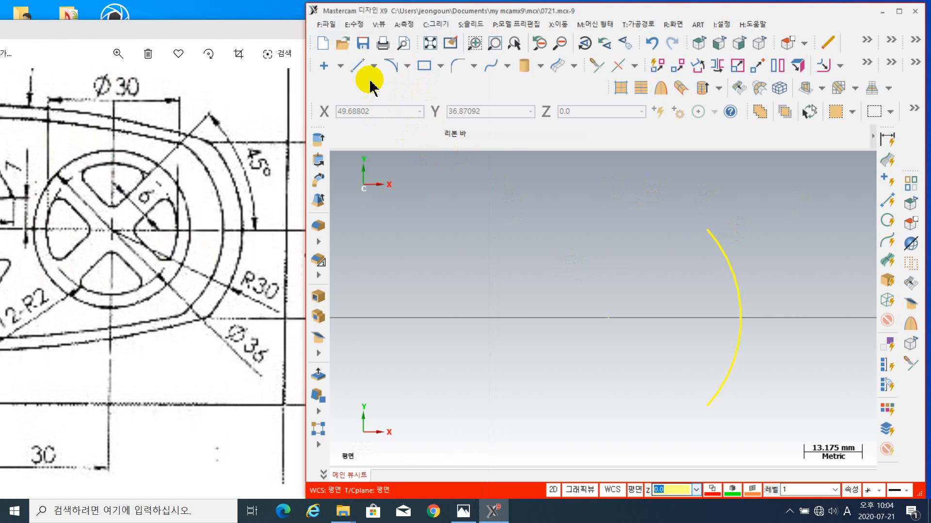
click(408, 70)
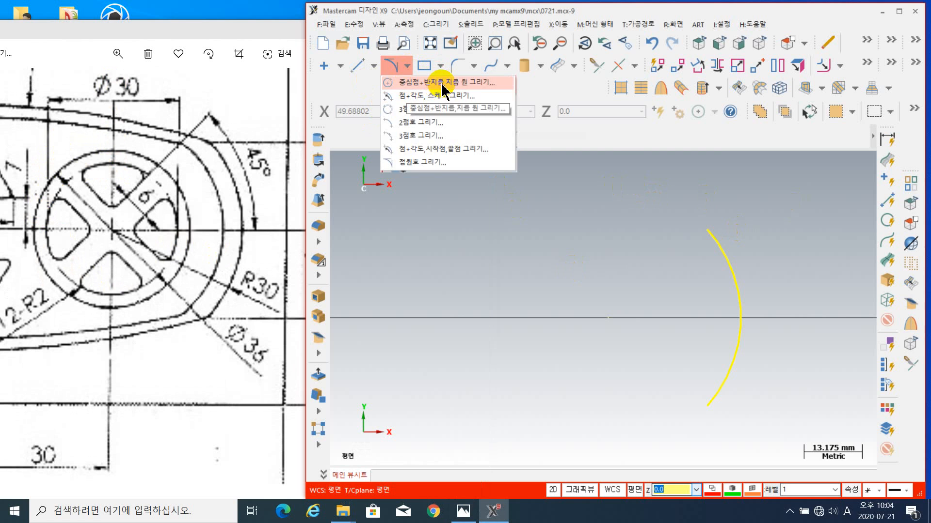
click(443, 83)
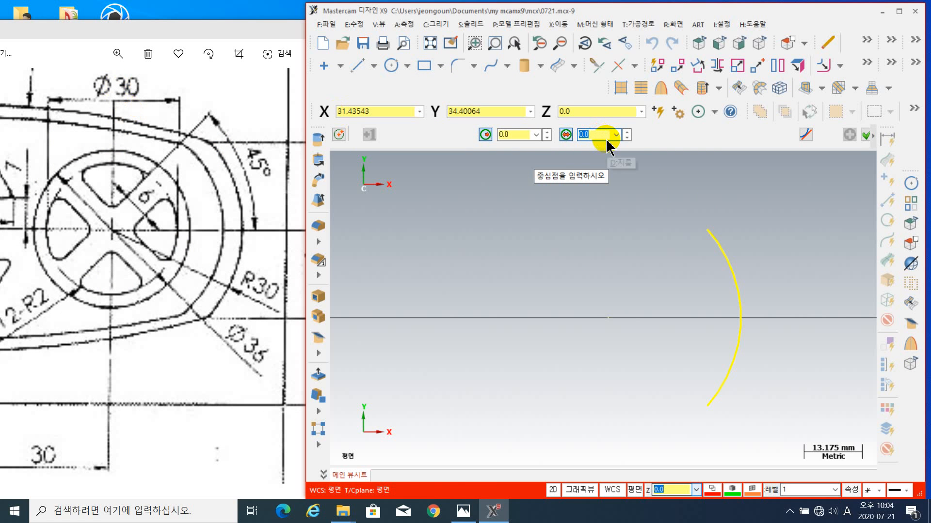
key(Return)
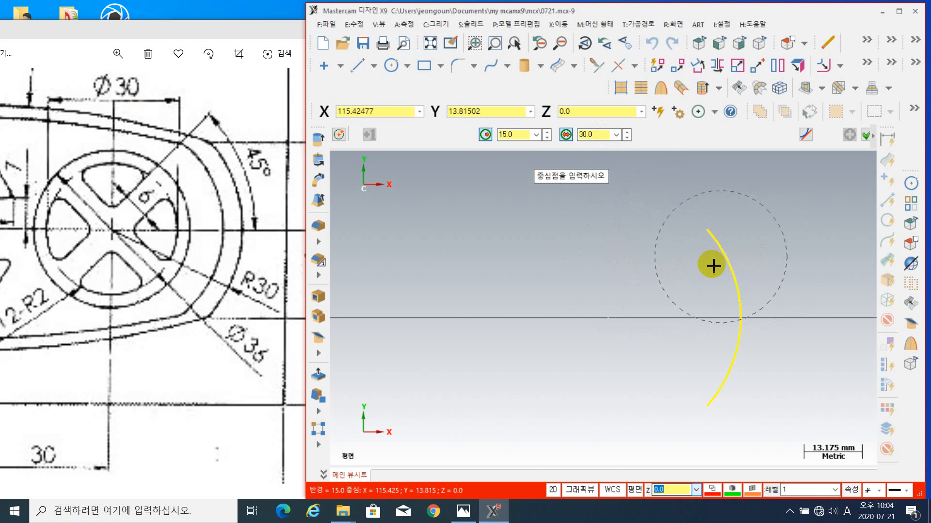
click(610, 319)
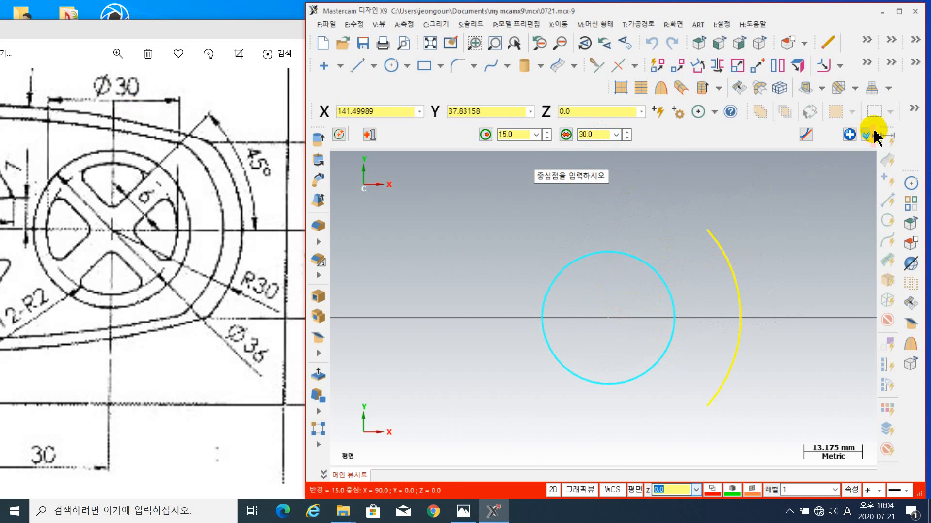
click(868, 136)
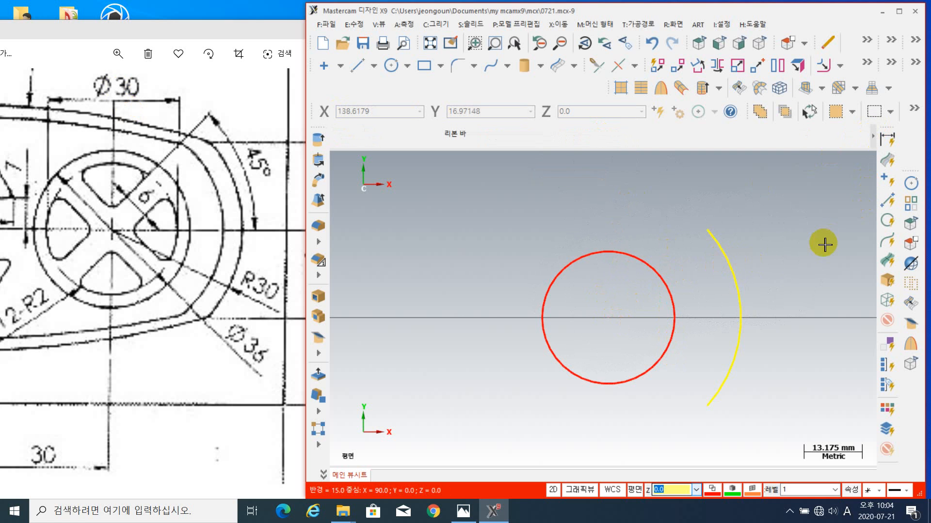
- Draw a 15 mm line at 45° from the centre of the circle
scroll(565, 354, up, 2)
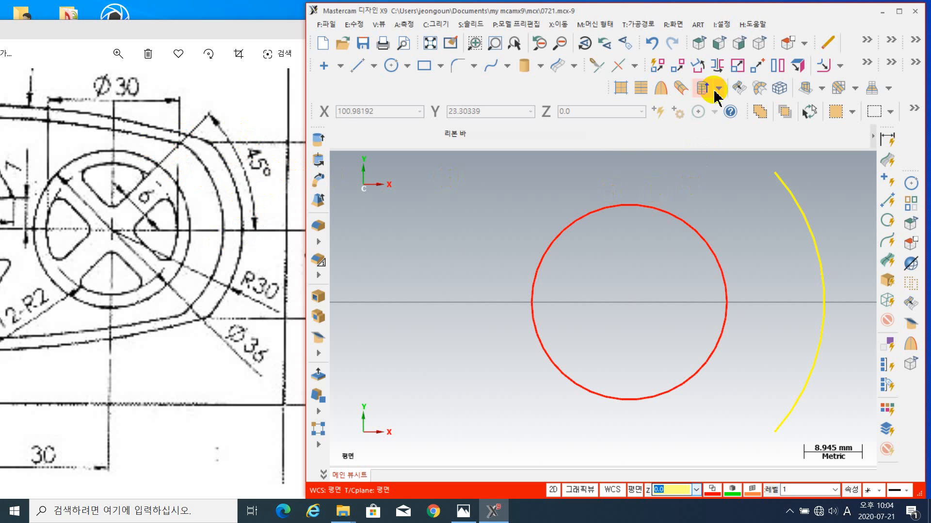
click(357, 68)
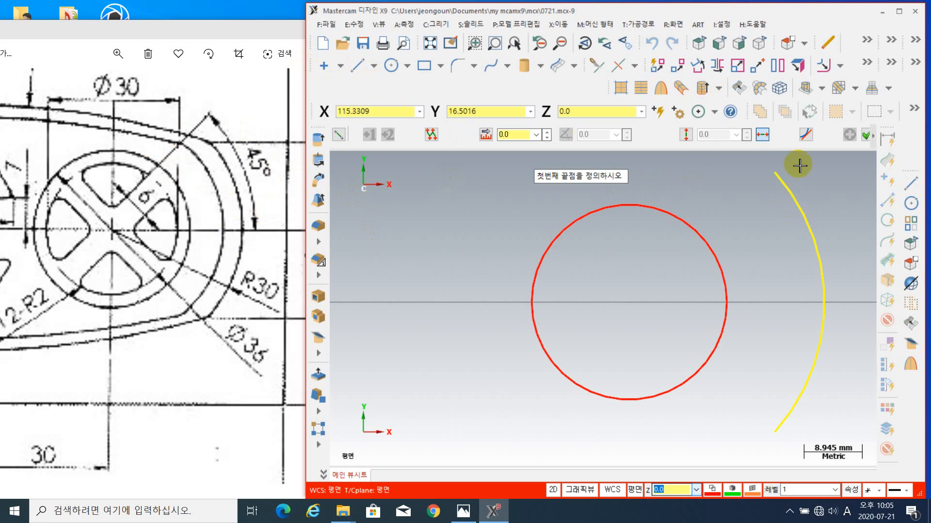
click(762, 134)
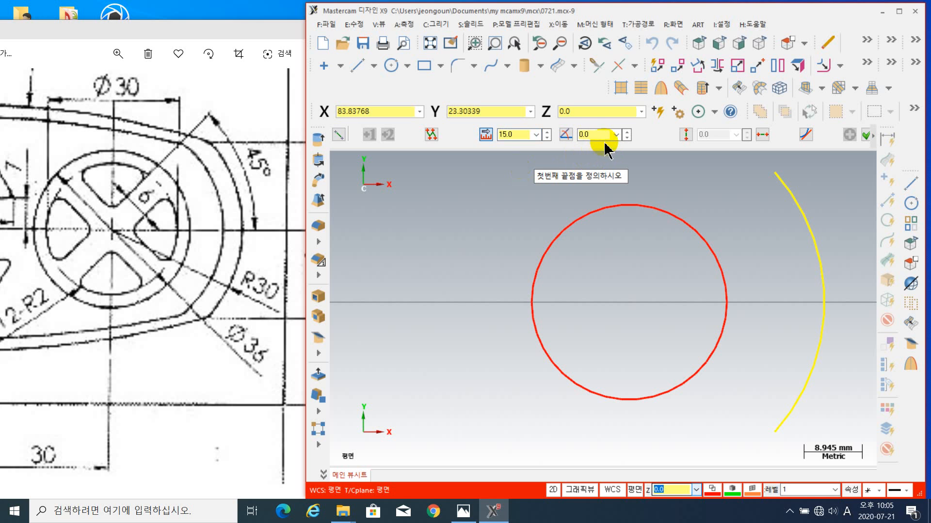
click(599, 140)
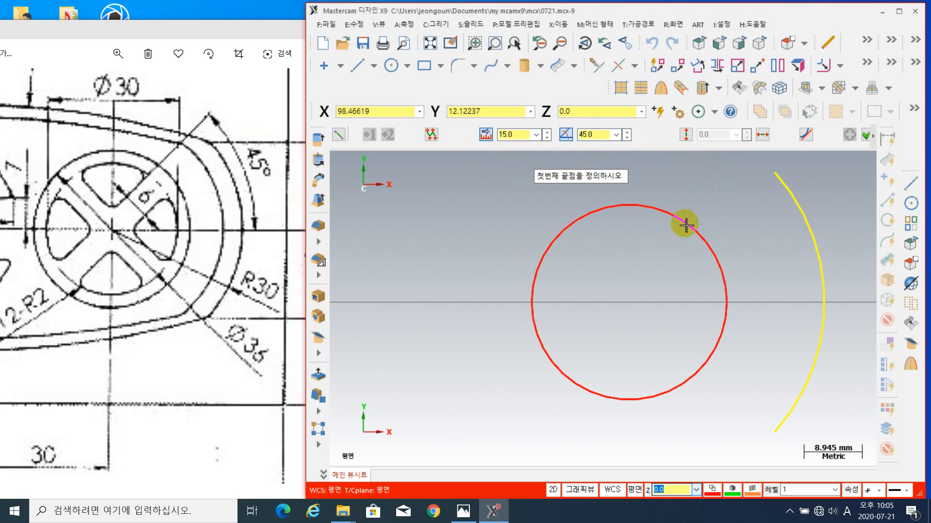
click(629, 304)
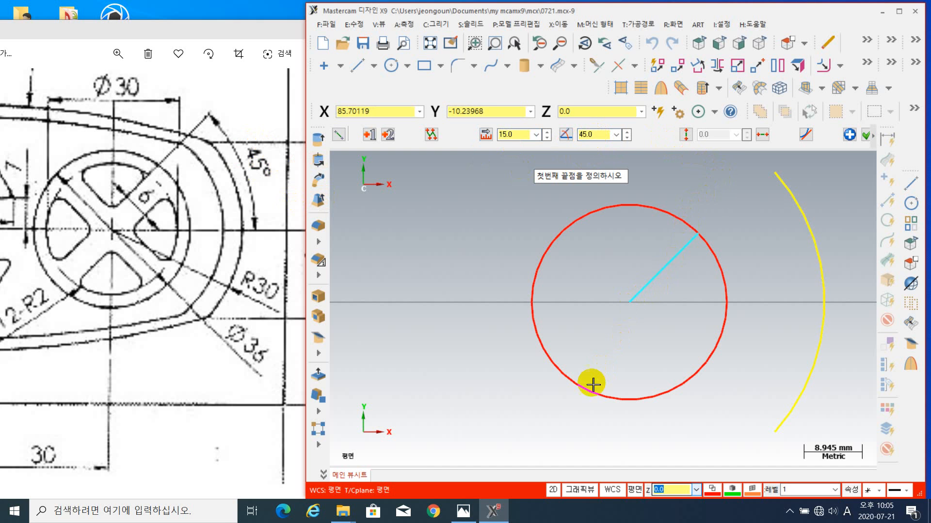
click(867, 136)
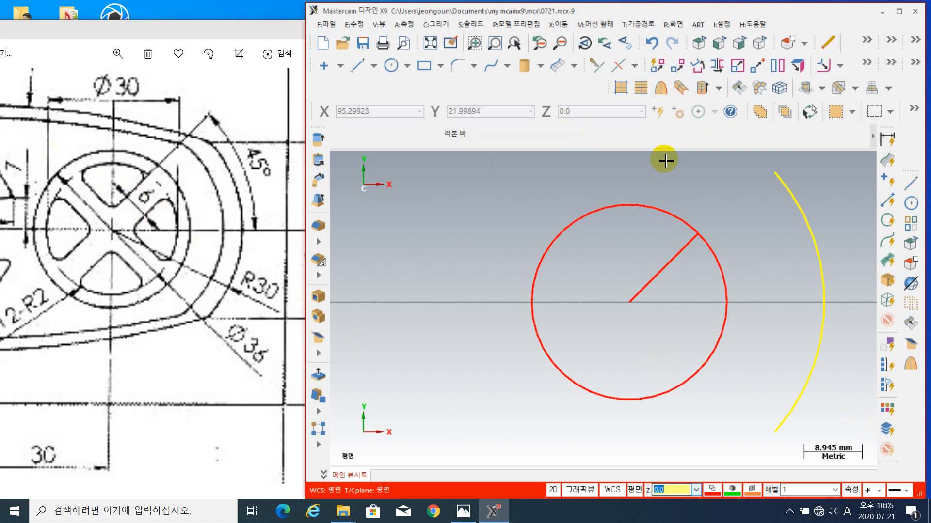
- Offset the 45° line by 3.0 mm to both sides in move mode, without keeping the original
click(840, 67)
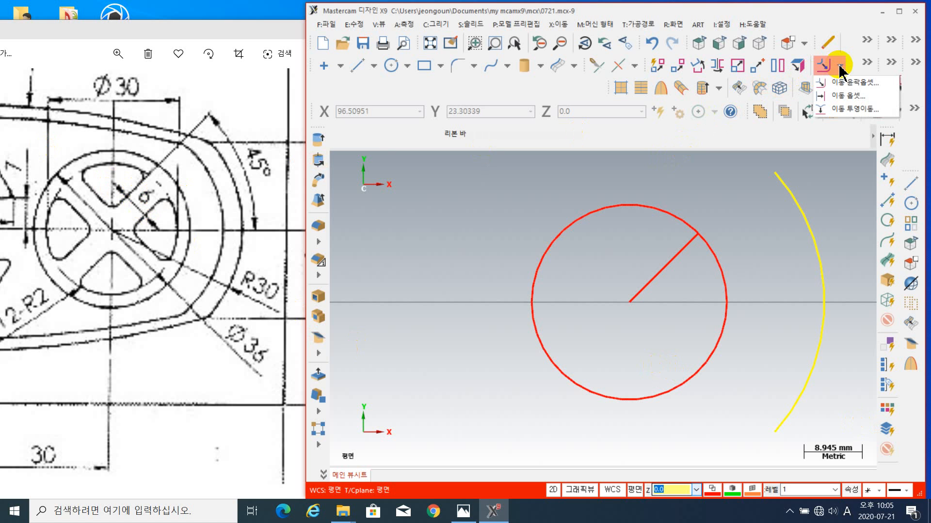
click(847, 96)
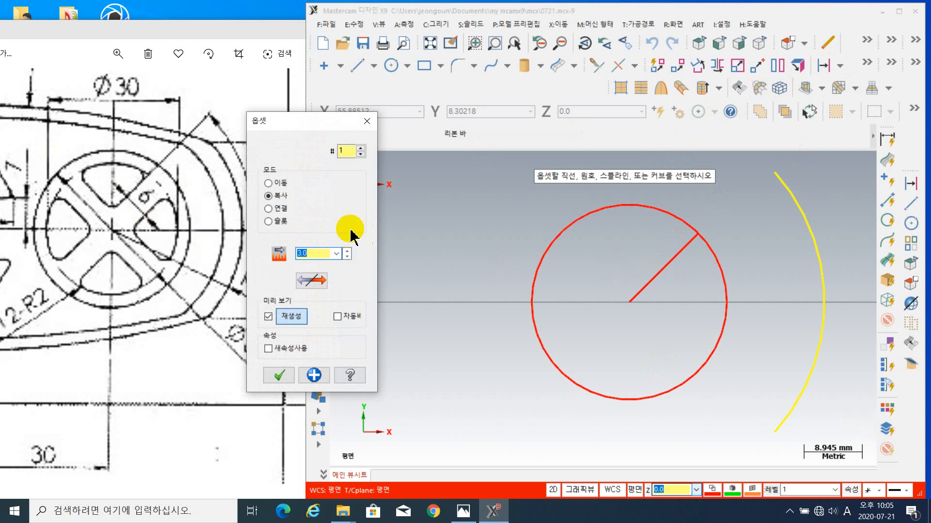
click(282, 186)
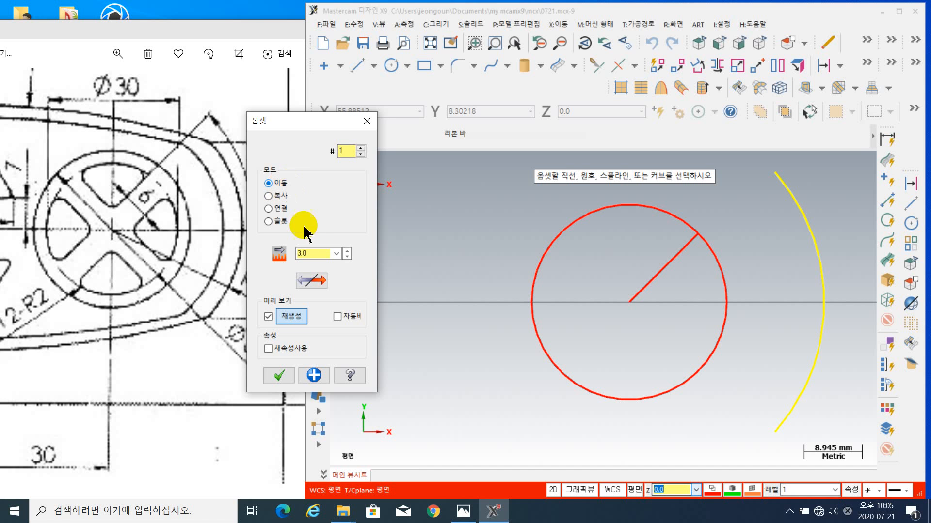
click(668, 268)
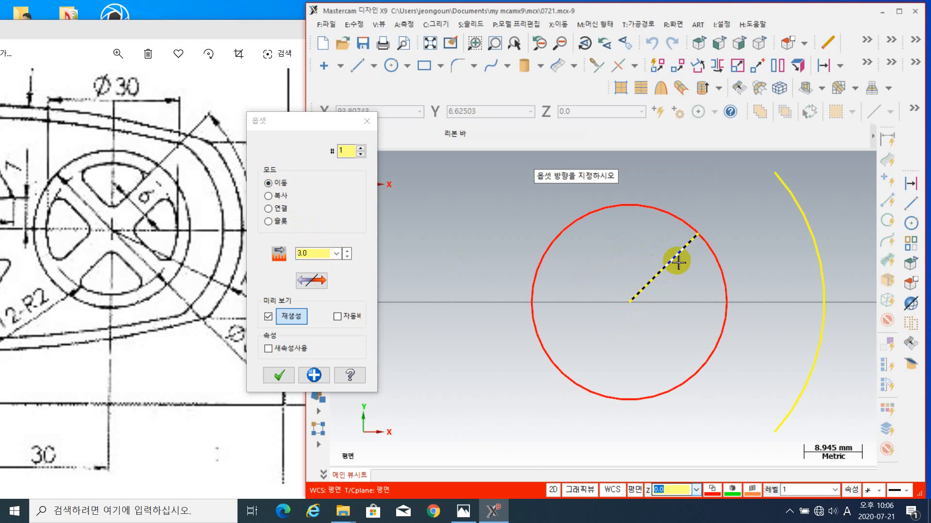
click(612, 245)
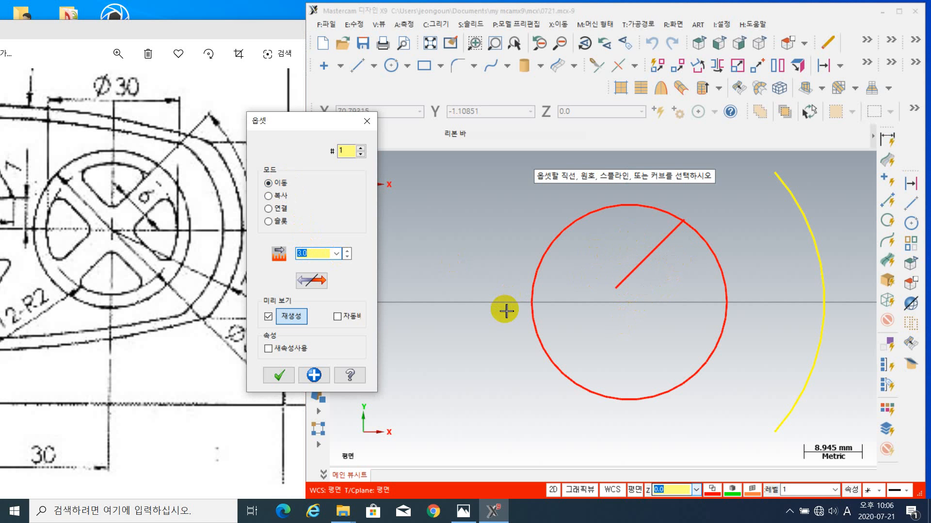
click(313, 280)
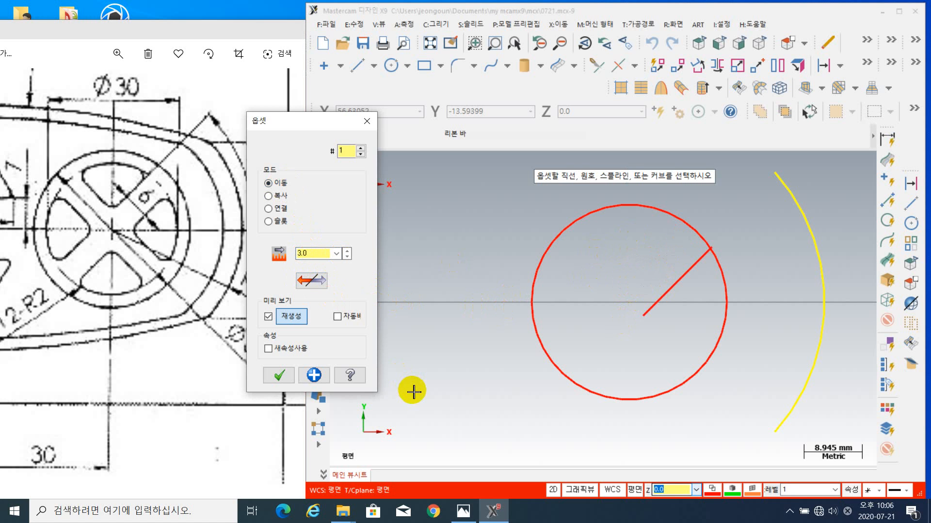
click(314, 280)
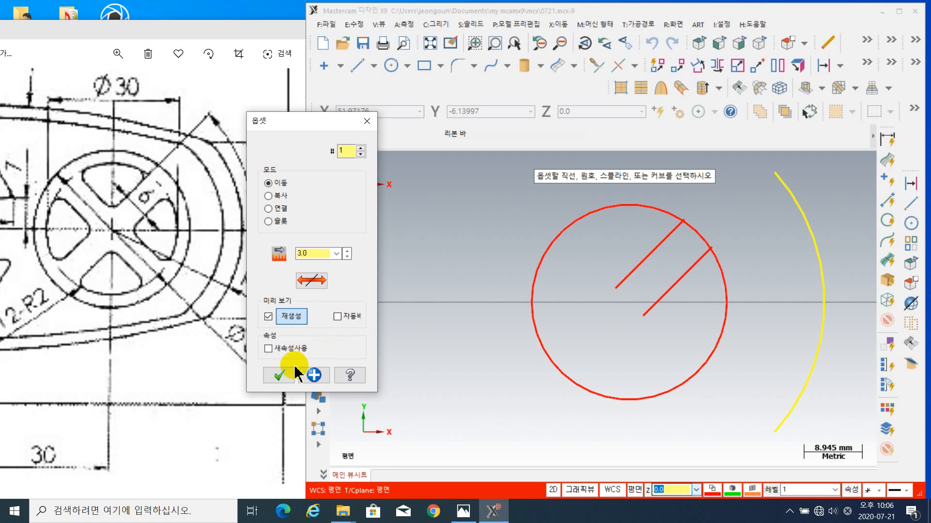
click(284, 379)
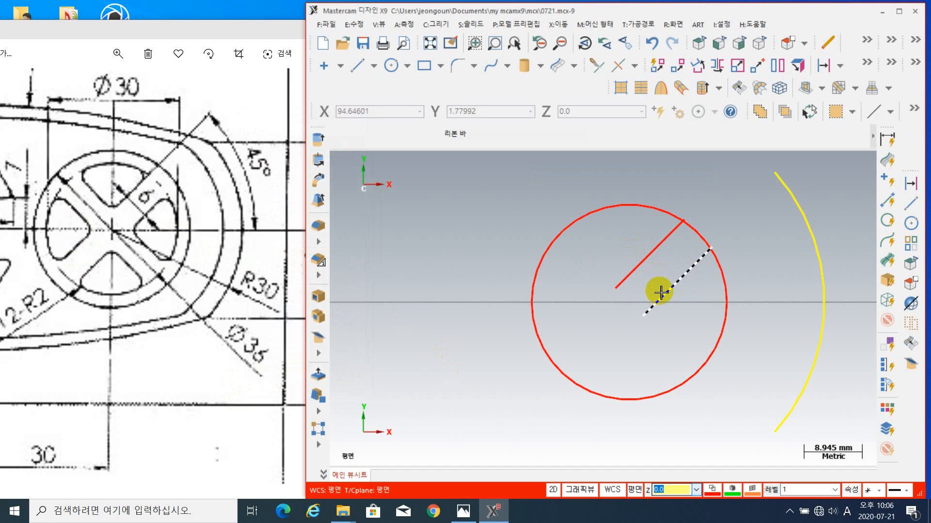
- Set up a rotated copy of the two parallel 45° lines with 3 copies at a 90° angle between them
click(695, 69)
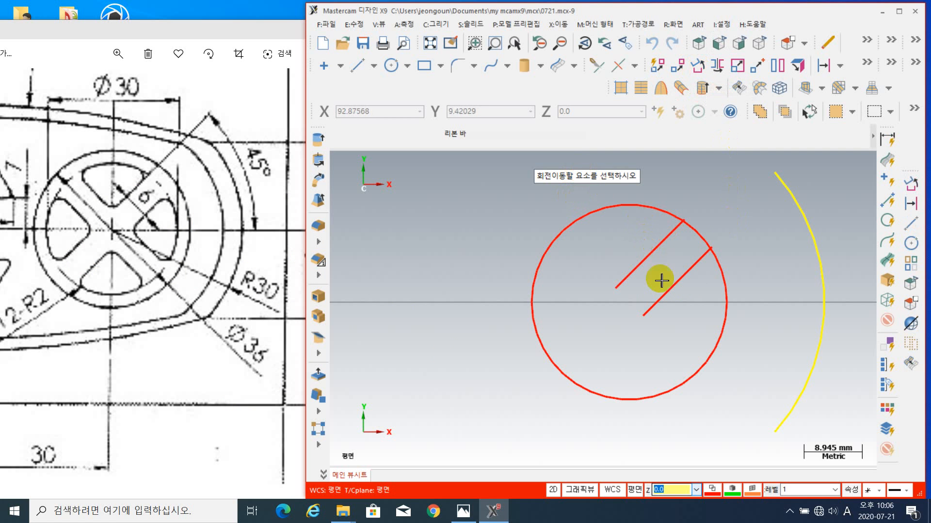
click(685, 288)
click(658, 259)
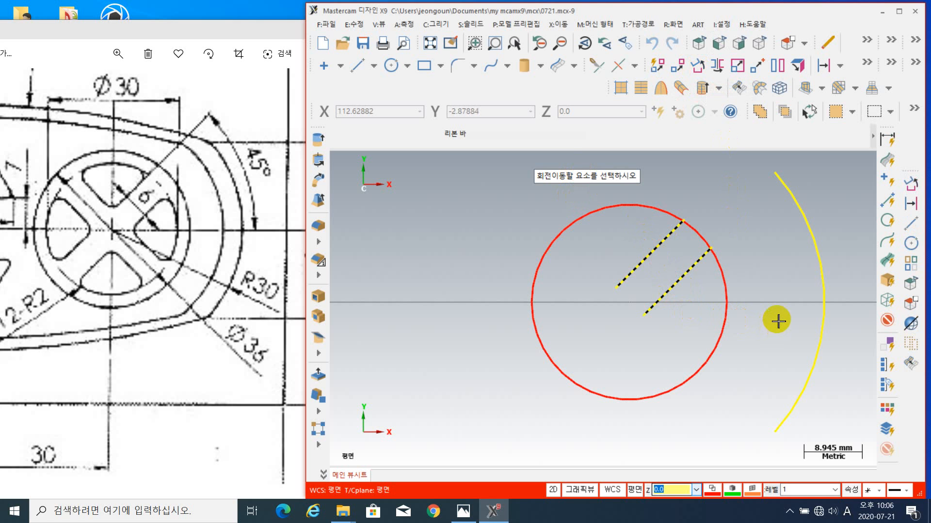
key(Return)
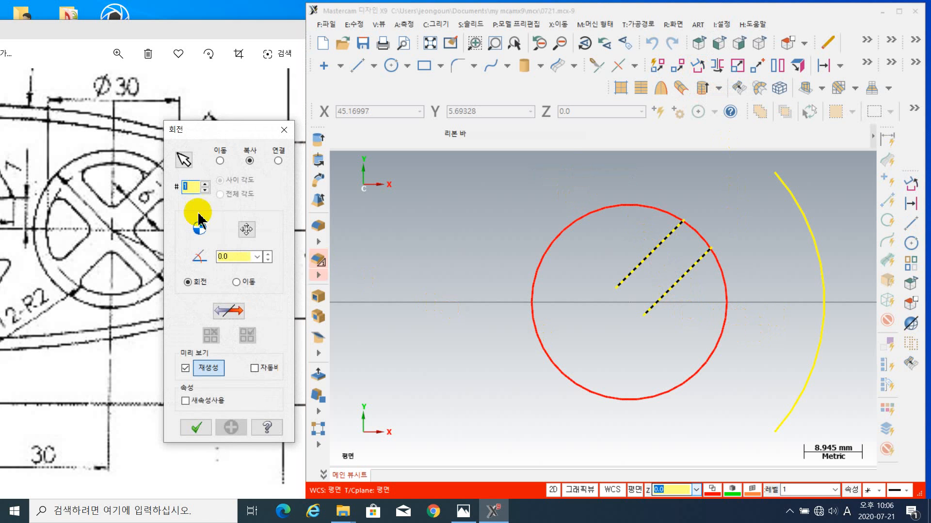
drag(220, 130, 378, 194)
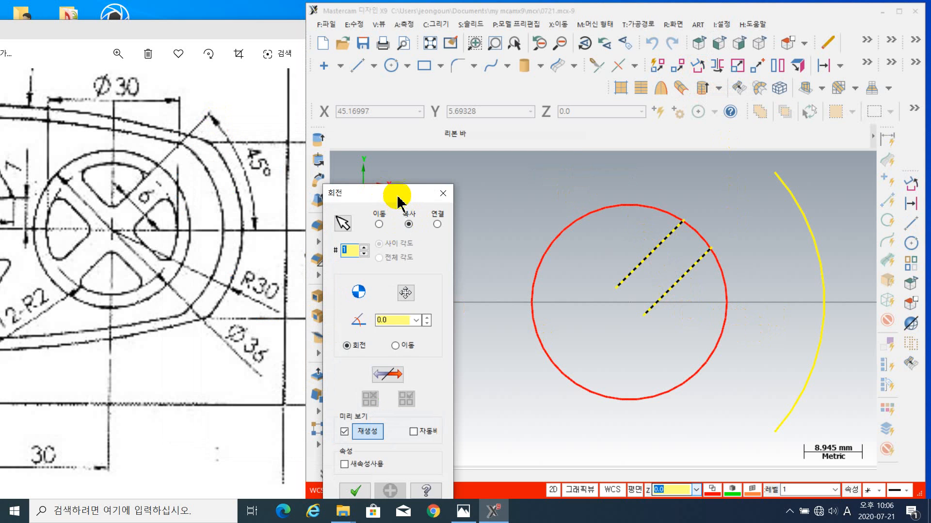
drag(395, 193, 363, 149)
click(366, 278)
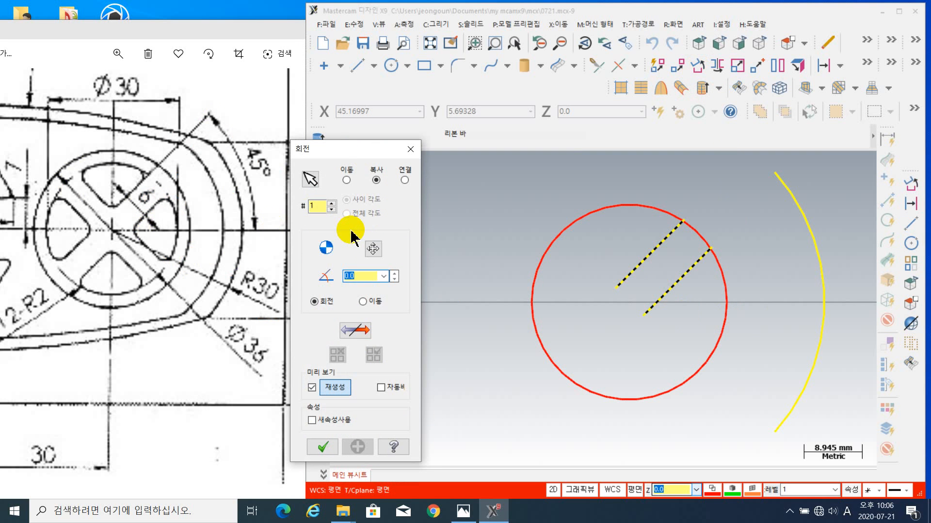
key(Return)
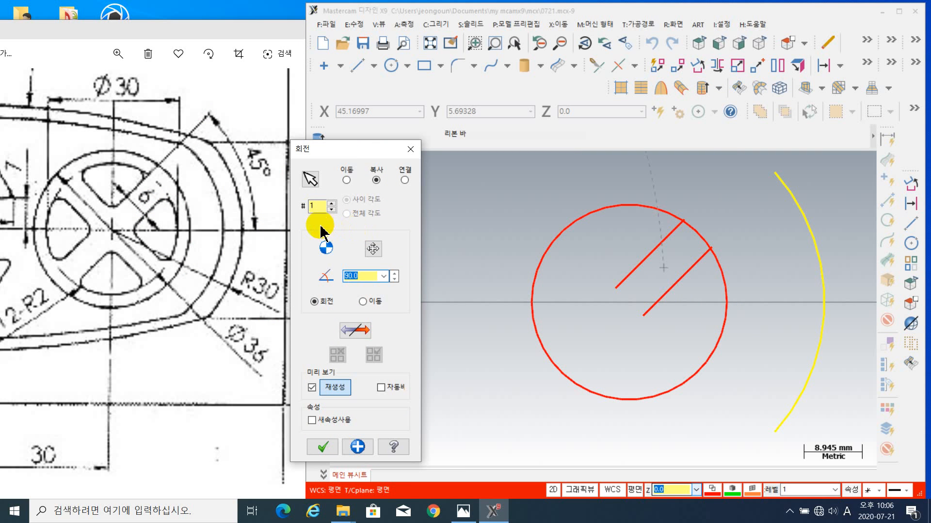
click(317, 208)
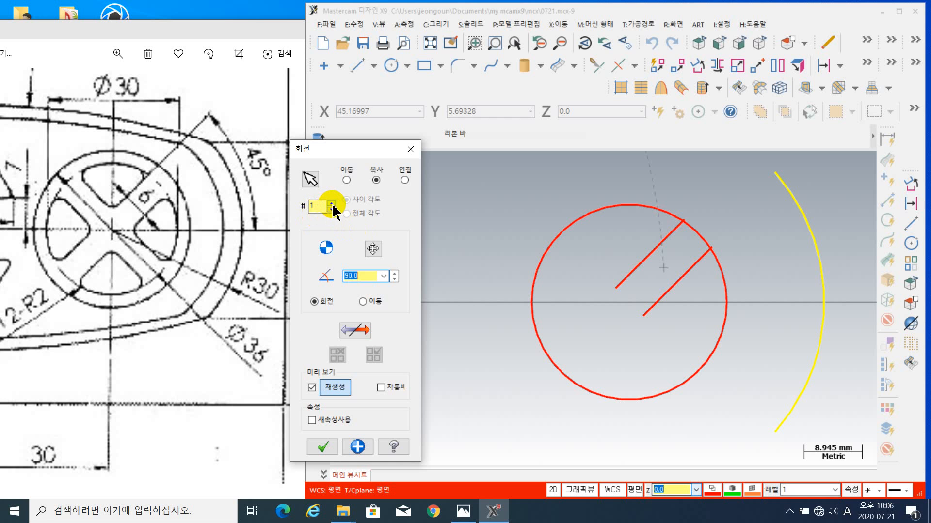
click(332, 204)
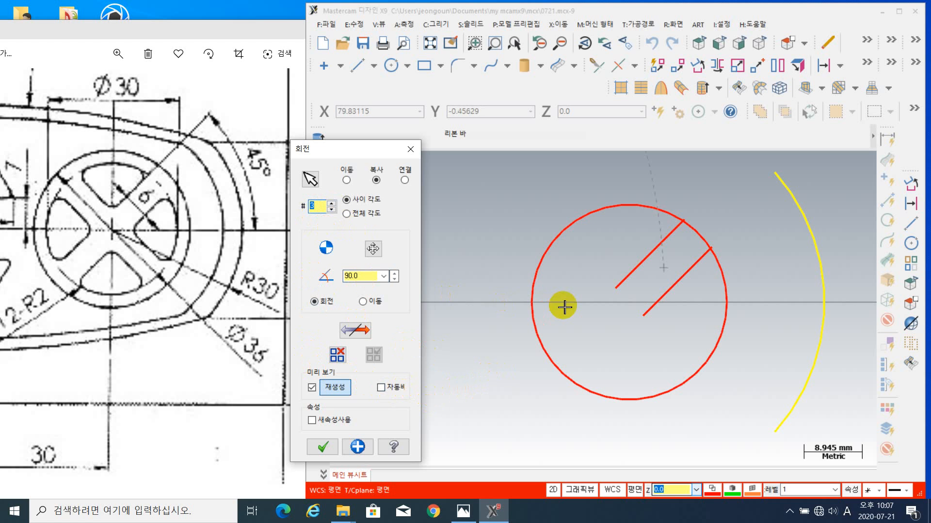
- Set the rotation centre to the centre of the 30 mm circle and create the rotated line copies
scroll(588, 349, down, 5)
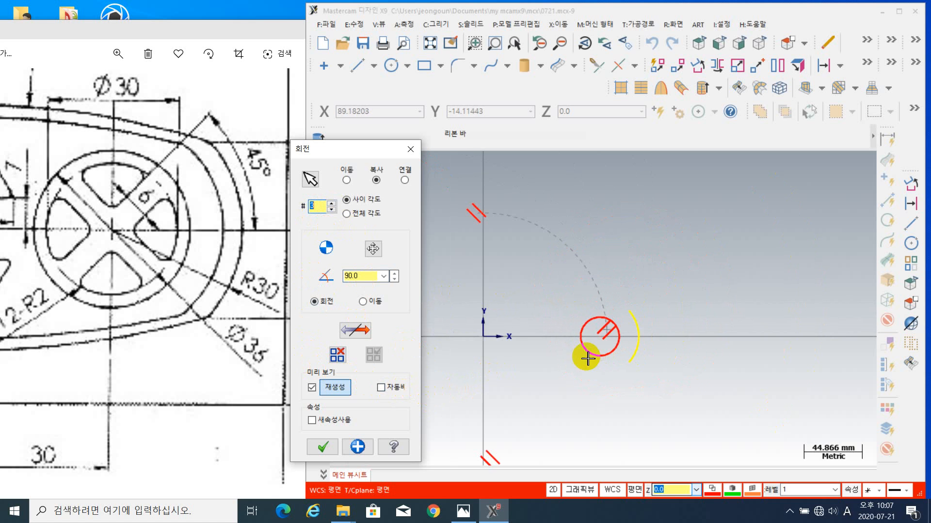
middle_drag(588, 350, 713, 322)
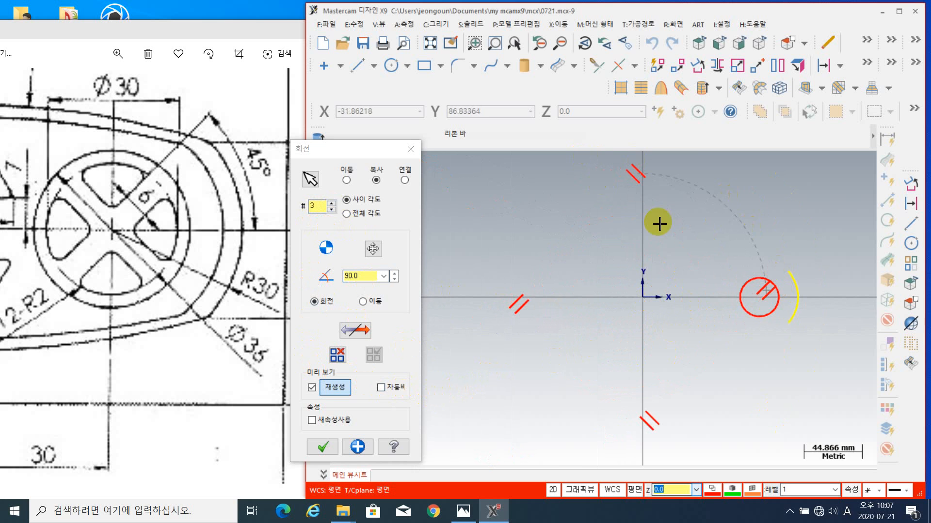
scroll(800, 317, up, 3)
middle_drag(773, 303, 760, 383)
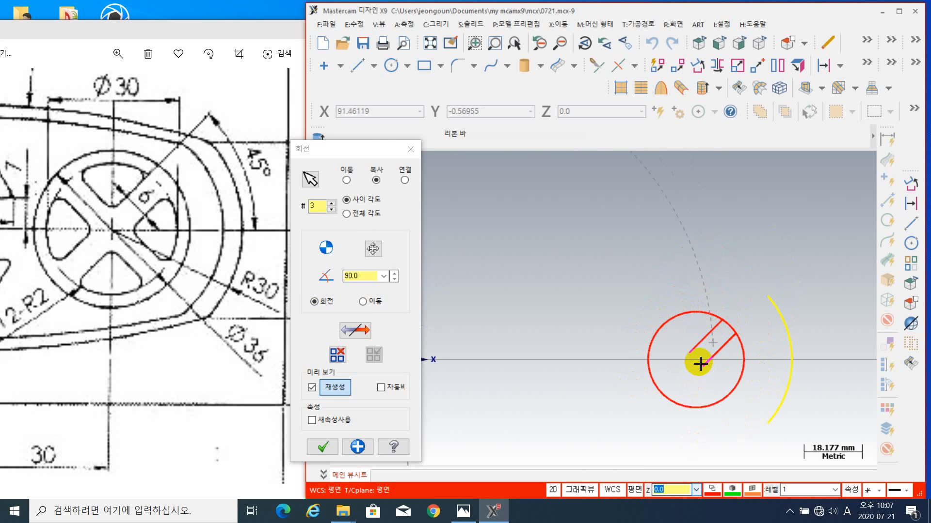
scroll(695, 365, up, 2)
middle_drag(695, 365, 644, 314)
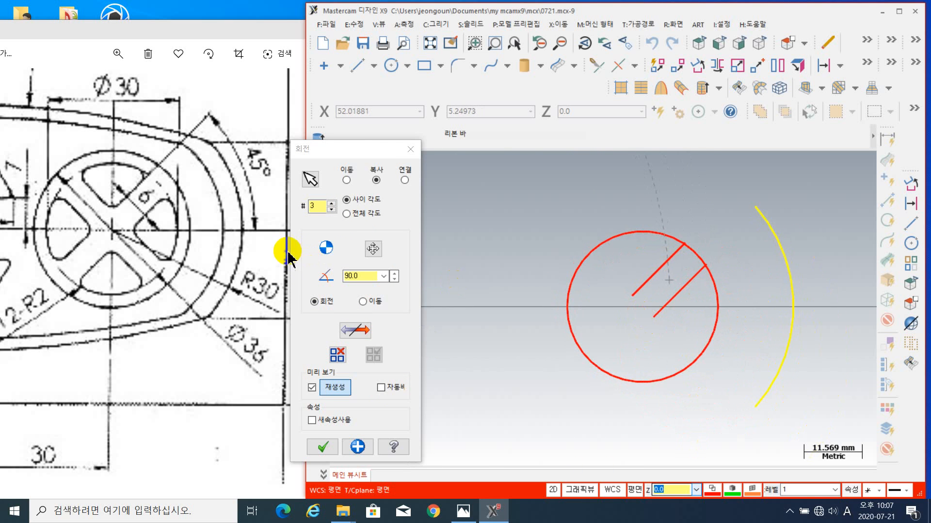
click(372, 249)
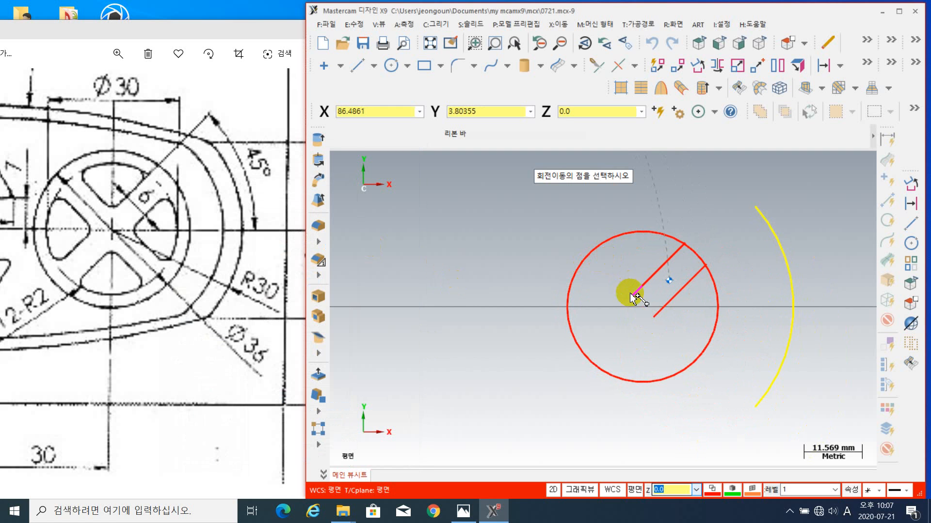
click(639, 306)
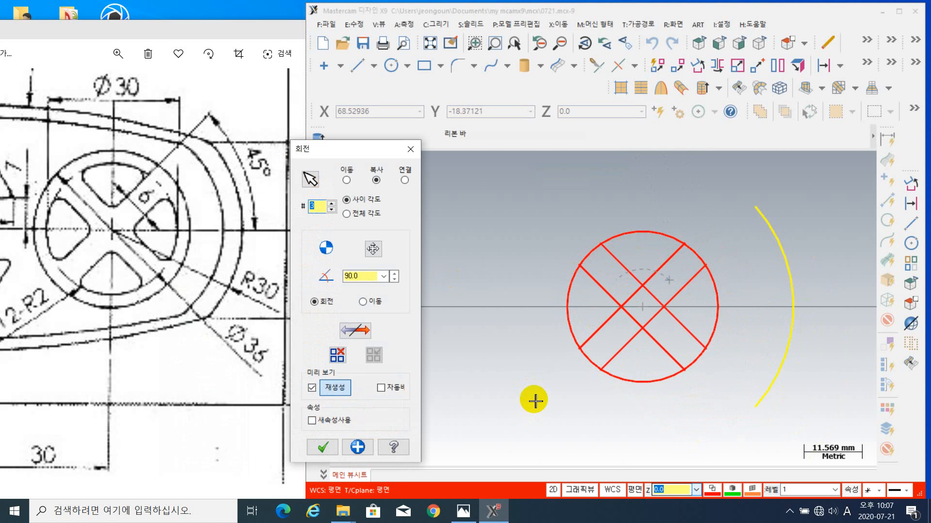
click(324, 448)
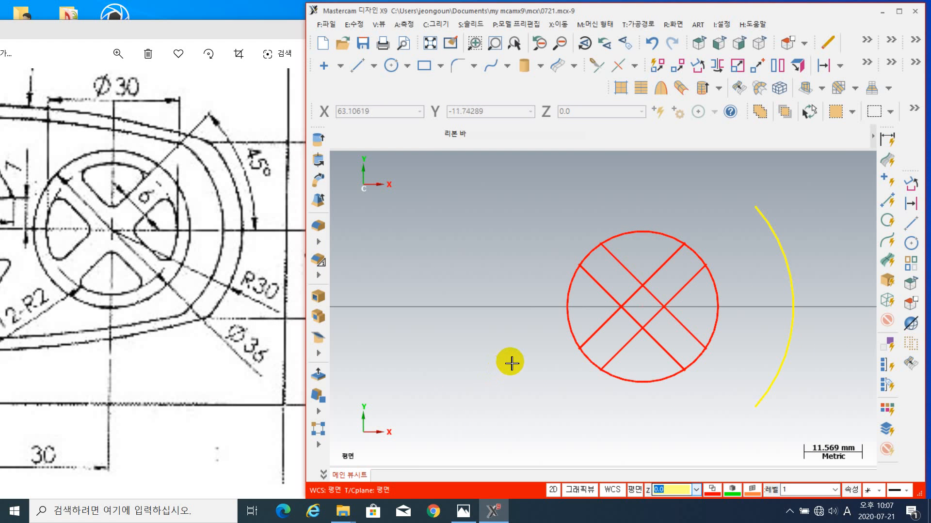
- Remove the four short circle arcs between the parallel line pairs with the Trim command's divide/delete mode
scroll(612, 335, up, 3)
middle_drag(612, 334, 590, 355)
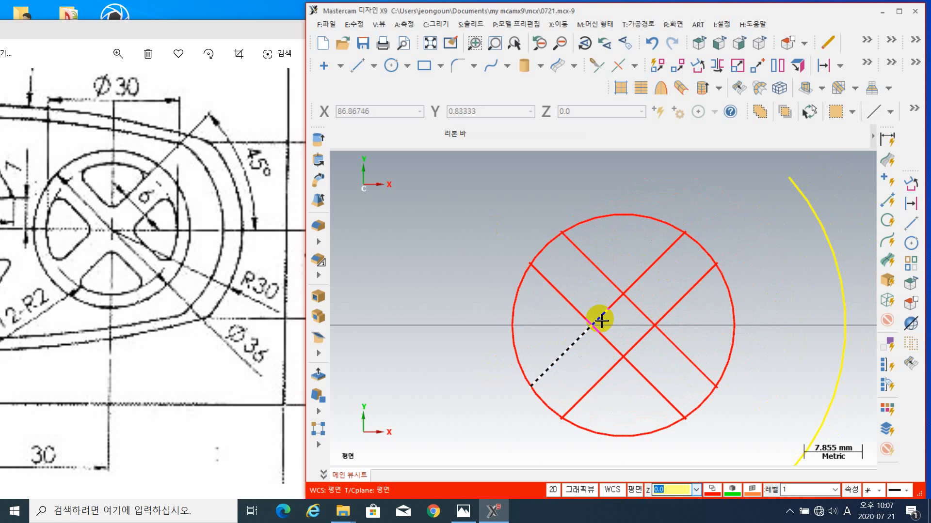
click(707, 243)
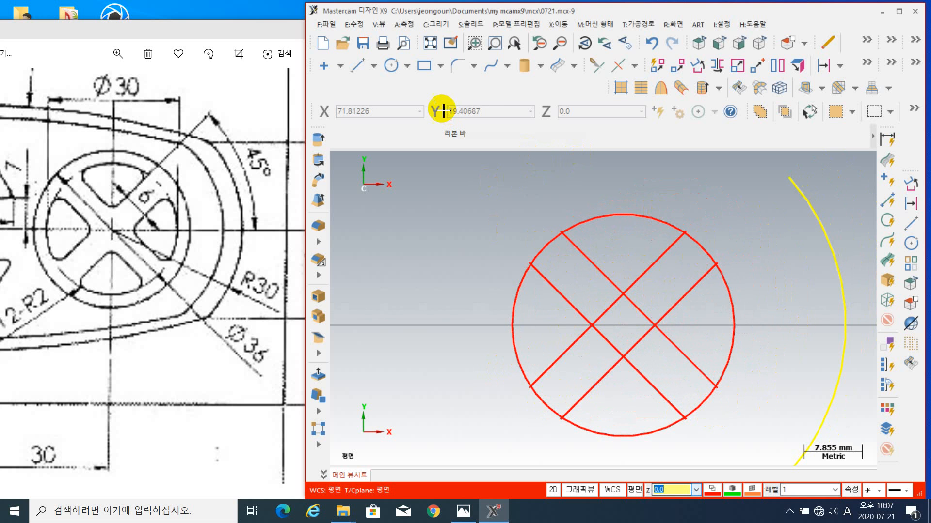
click(592, 67)
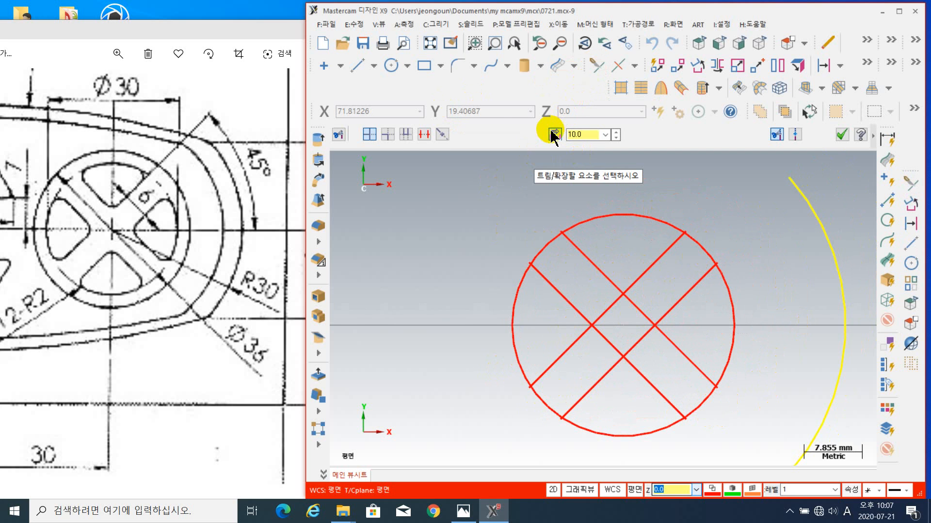
click(424, 135)
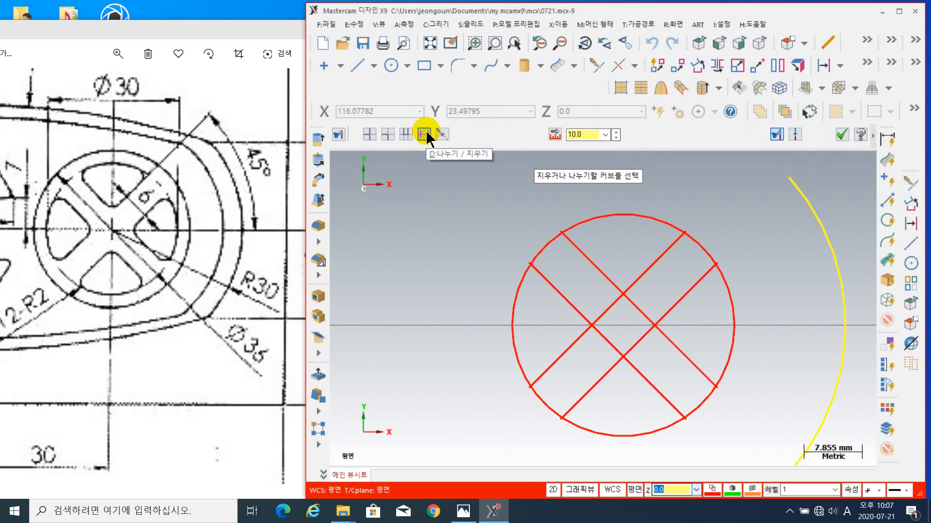
click(550, 248)
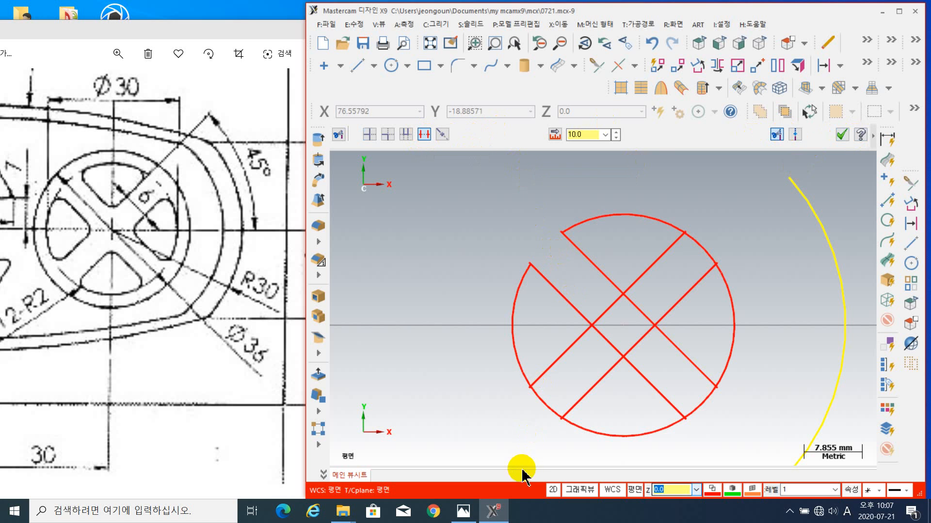
click(541, 408)
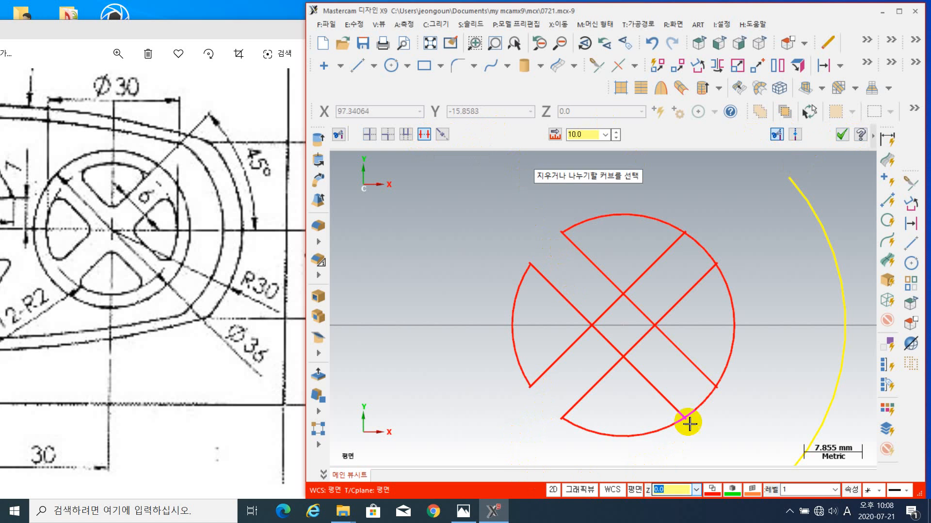
click(701, 407)
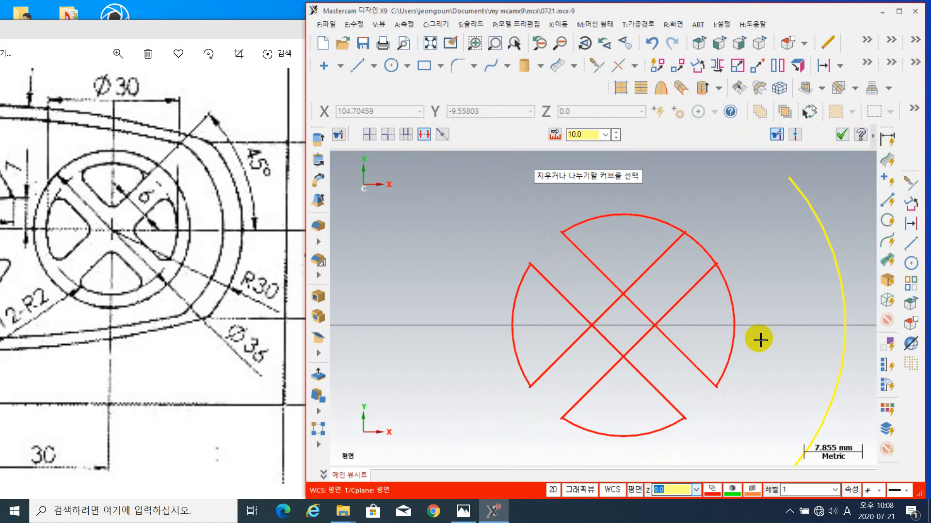
click(704, 245)
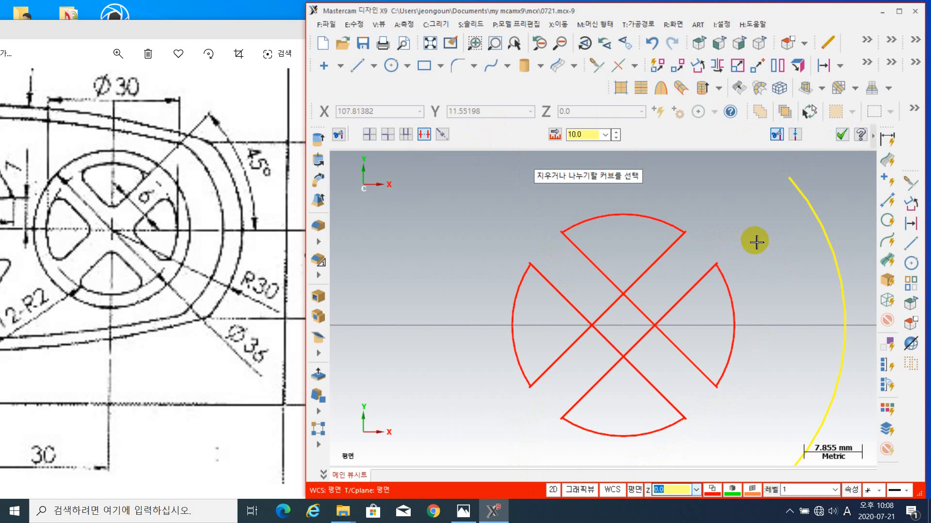
- Trim the upper segment's arc and two lines to each other with two-entity trim, closing its outer corners and inner tip
click(388, 135)
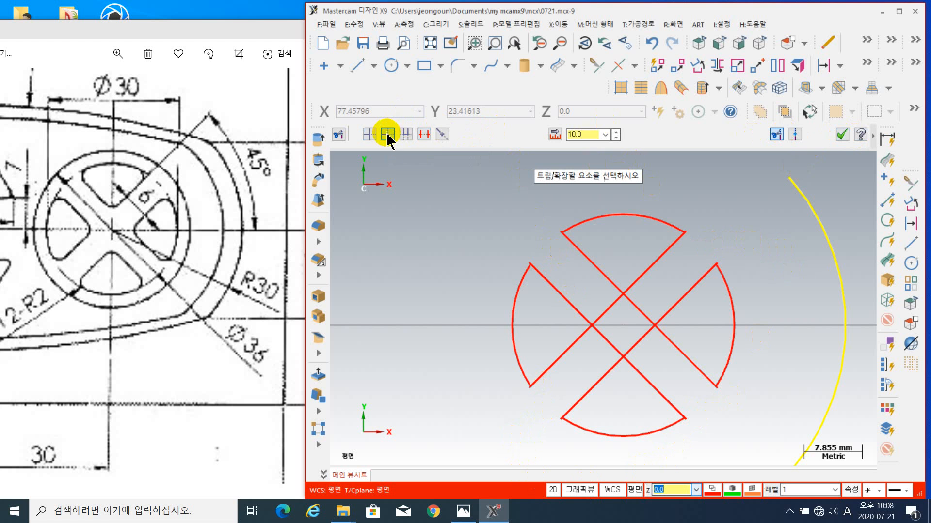
scroll(563, 241, up, 5)
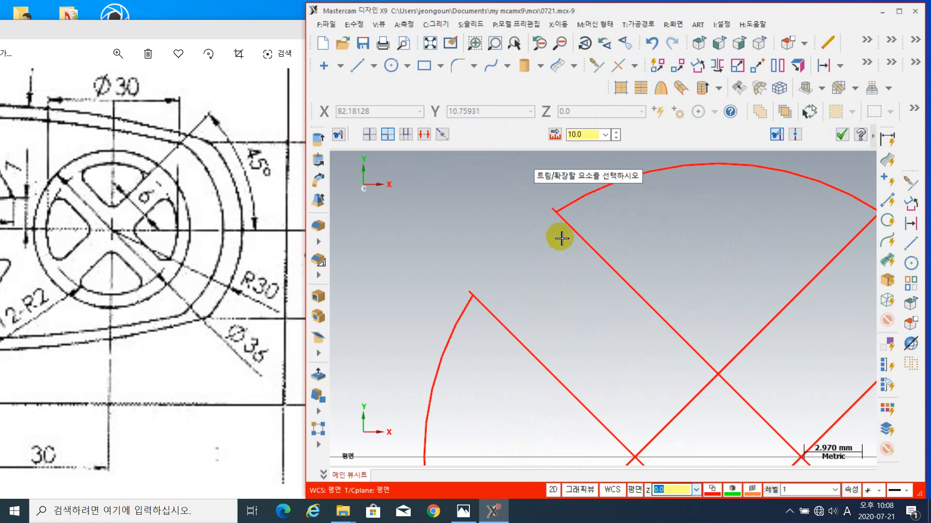
scroll(660, 256, down, 2)
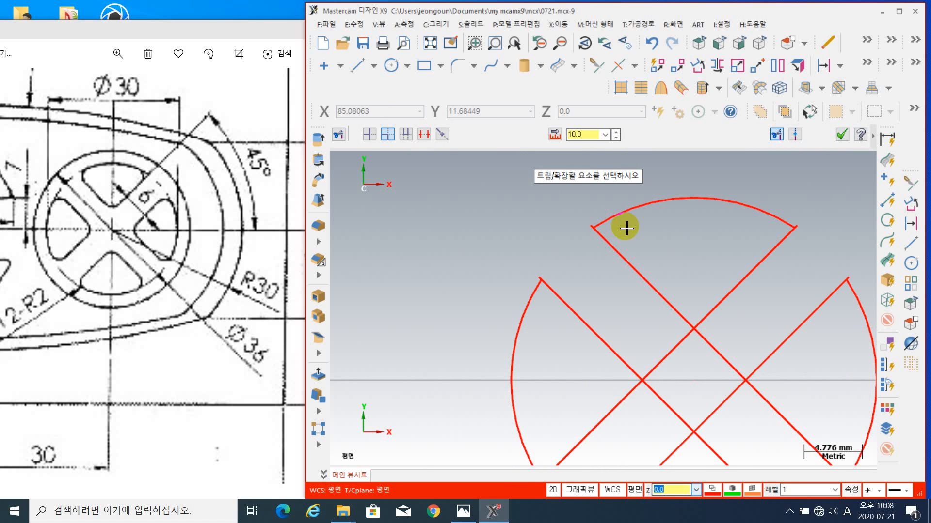
click(617, 217)
click(609, 240)
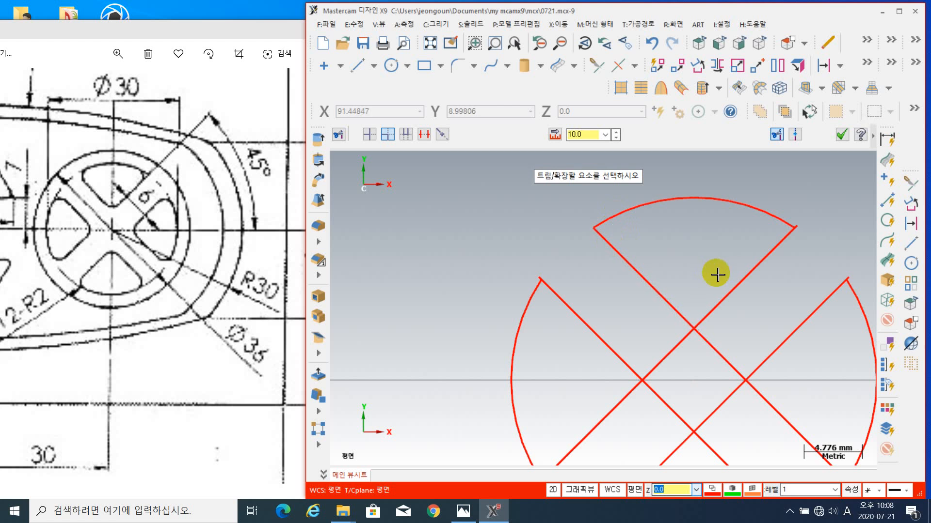
click(777, 253)
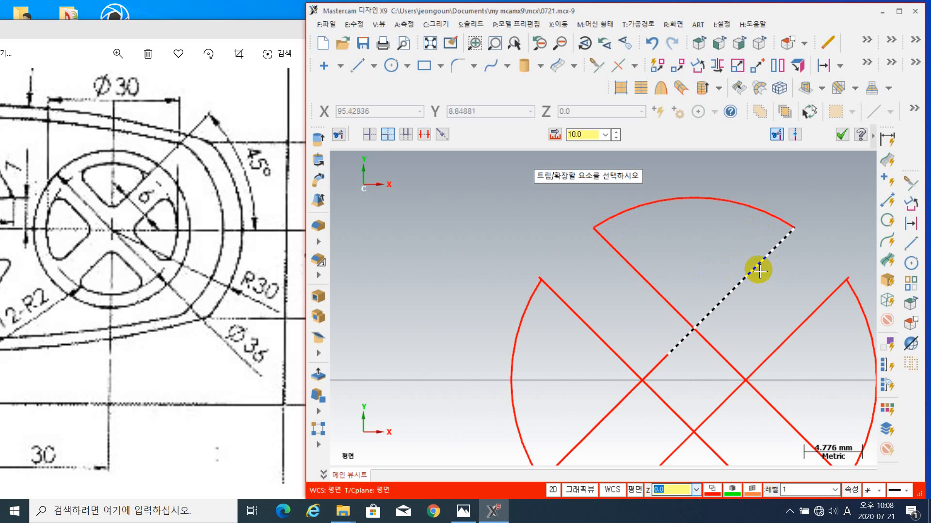
click(761, 262)
click(624, 259)
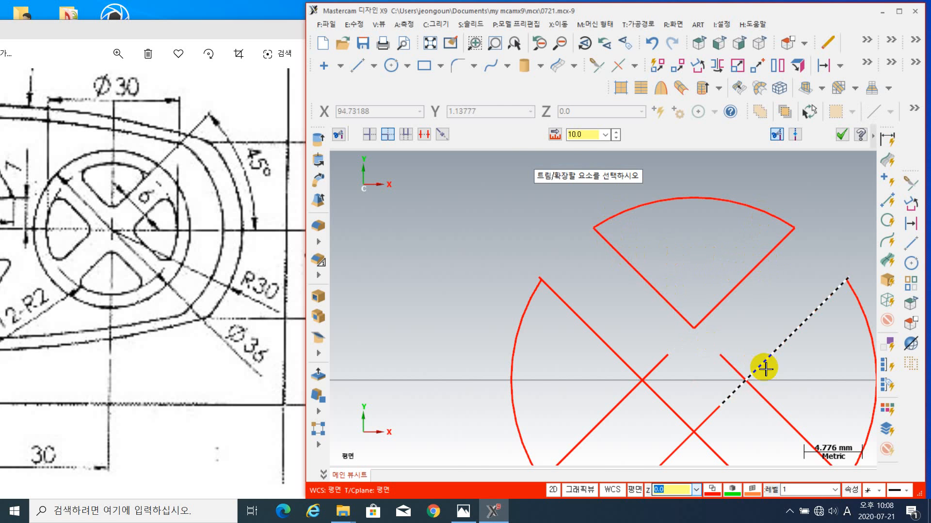
- Trim the arc and two lines of the right segment to each other at all three corners
middle_drag(685, 325, 530, 276)
click(707, 260)
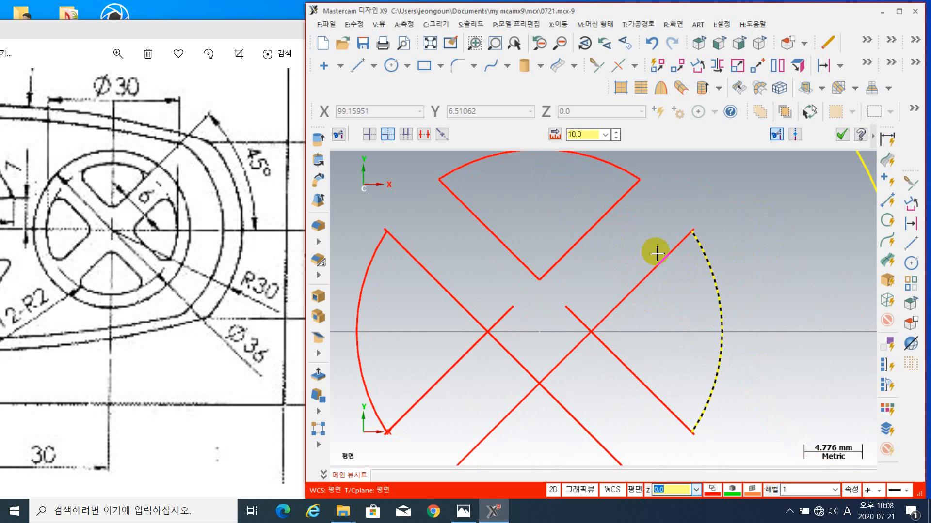
click(667, 255)
click(714, 396)
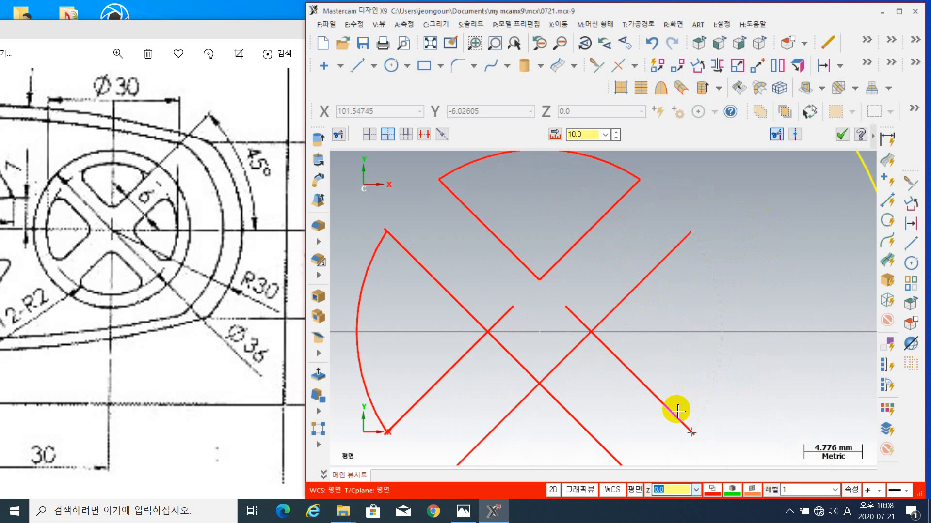
click(677, 412)
click(646, 285)
click(638, 375)
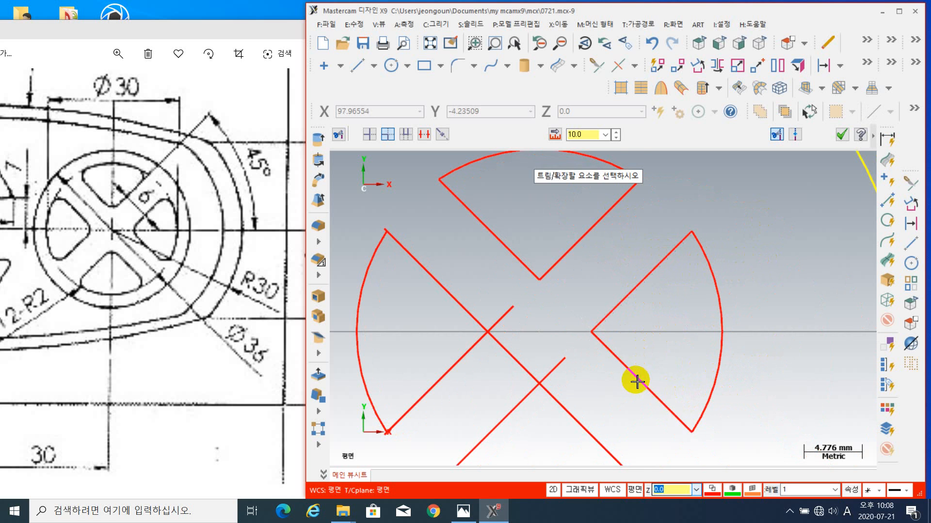
- Trim the arc and two lines of the lower segment to each other at all three corners
middle_drag(671, 352, 710, 275)
click(662, 388)
click(639, 420)
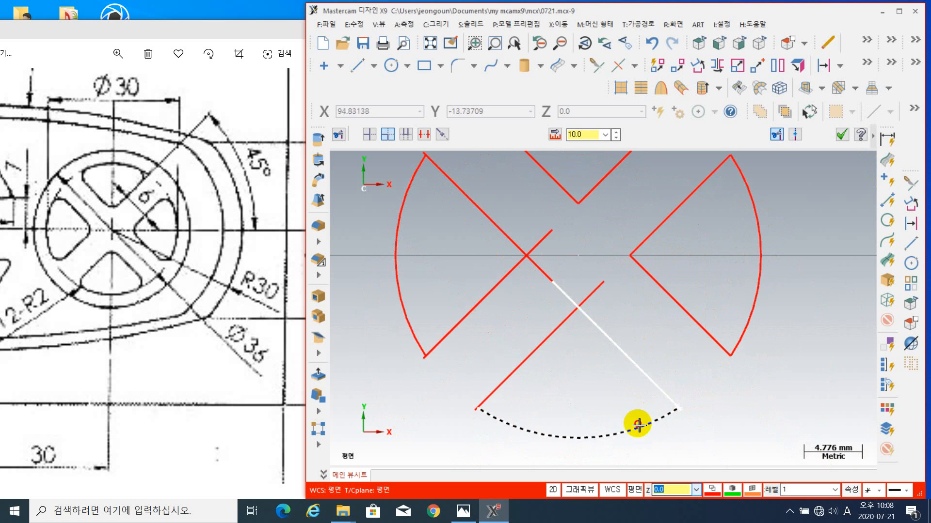
click(530, 434)
click(516, 370)
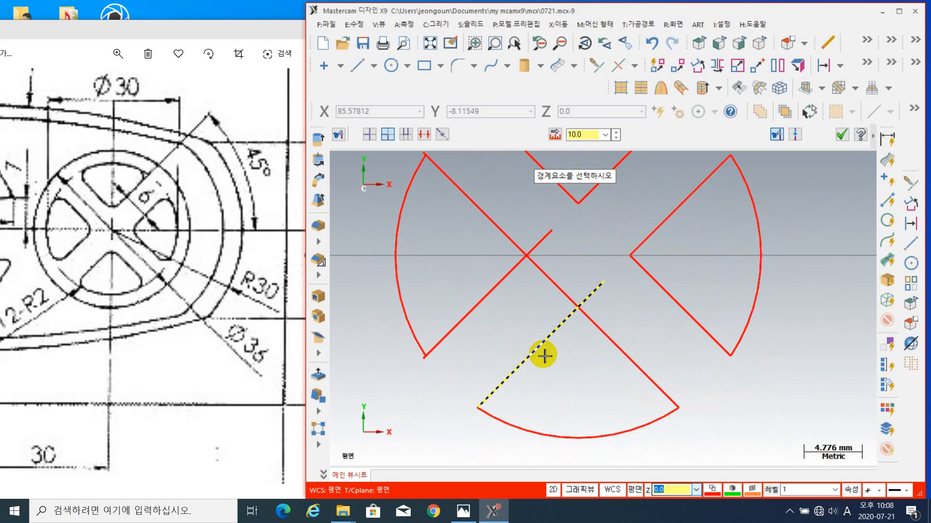
click(602, 332)
- Trim the left segment's arc and two lines to each other at all three corners and finish the Trim command
middle_drag(443, 332, 522, 400)
click(522, 400)
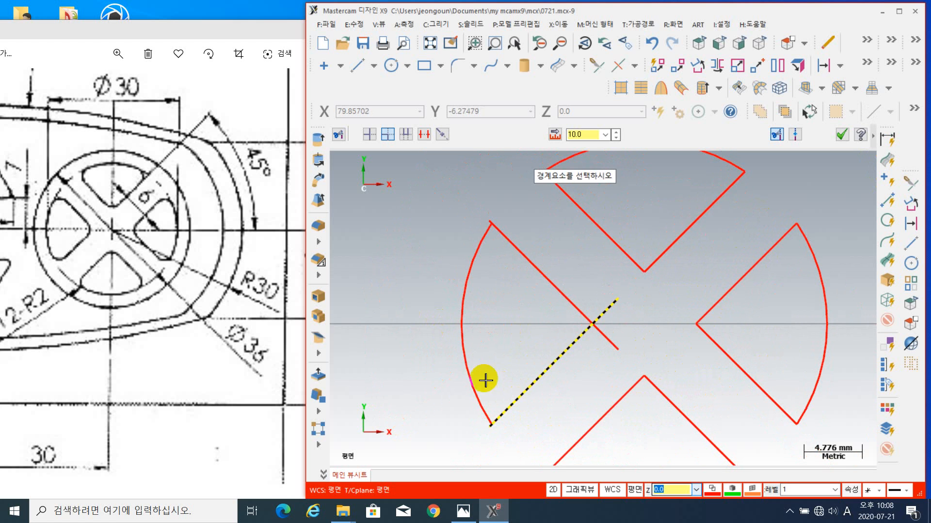
click(468, 378)
click(476, 289)
click(513, 244)
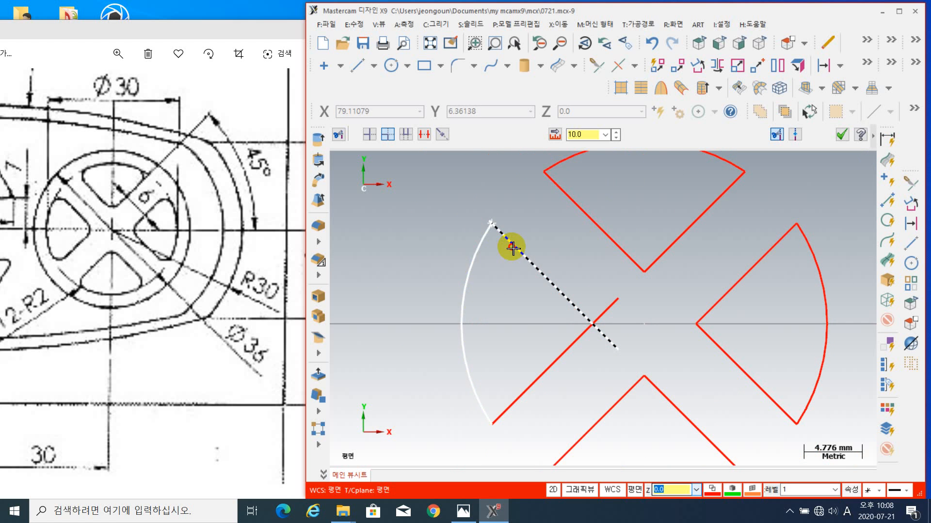
click(539, 274)
click(534, 376)
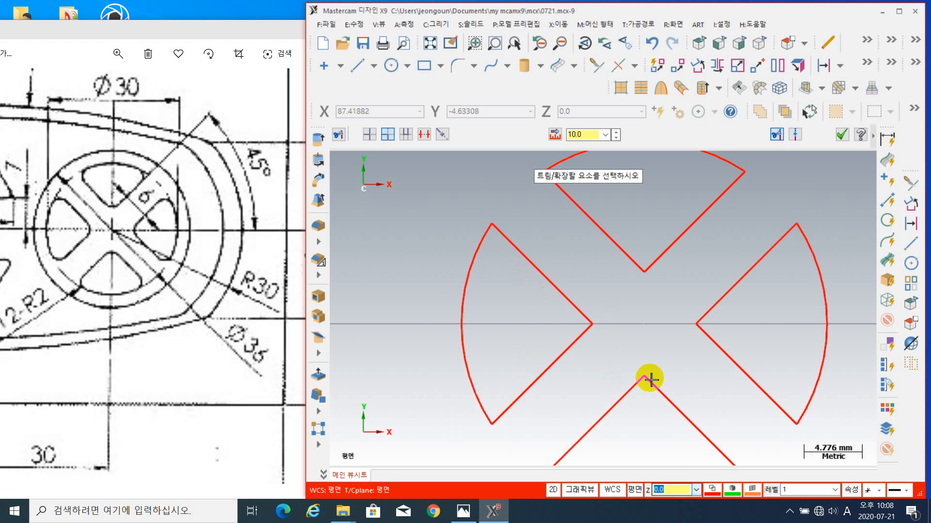
scroll(661, 377, down, 7)
middle_drag(701, 330, 580, 308)
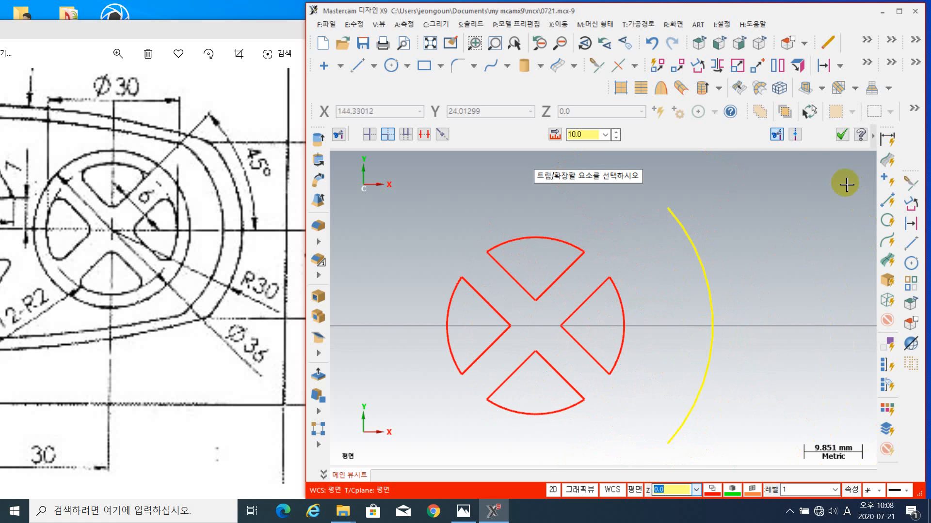
click(842, 134)
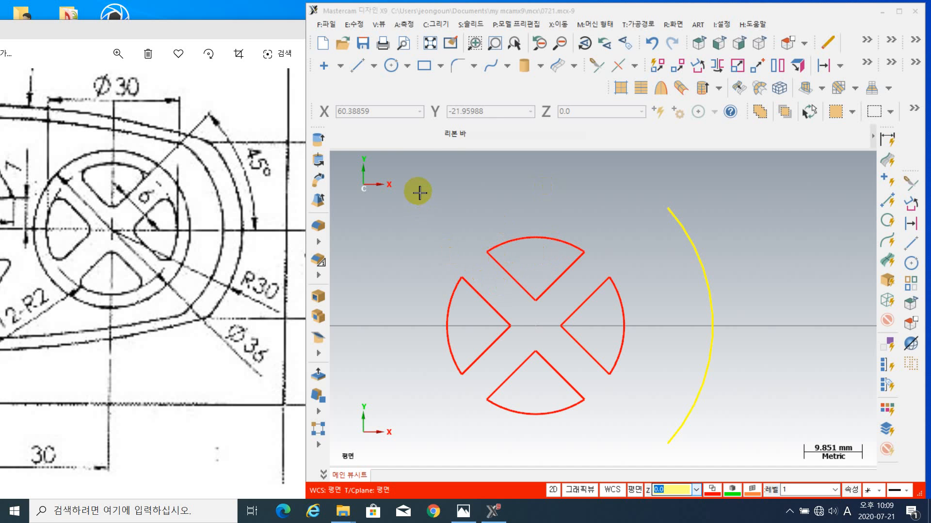
- Round every corner of the four segment outlines with a chain fillet of radius 2
click(473, 66)
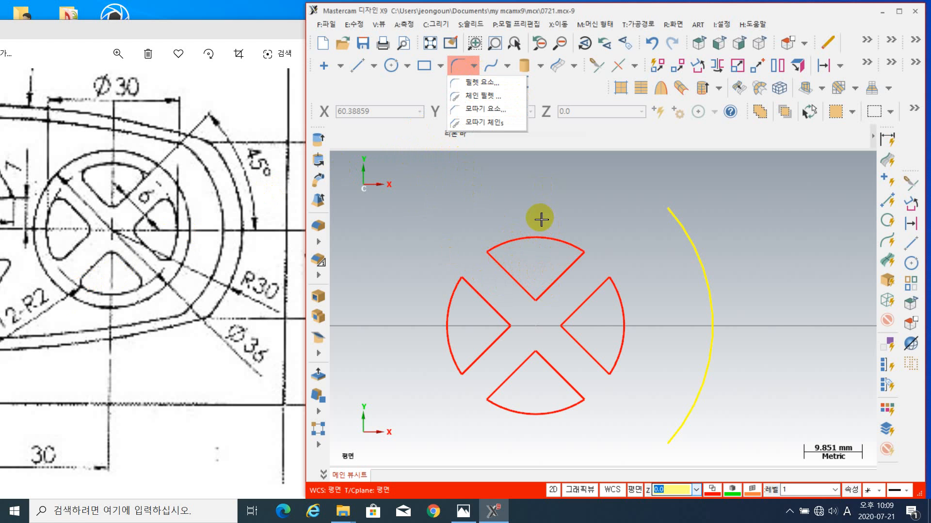
click(489, 95)
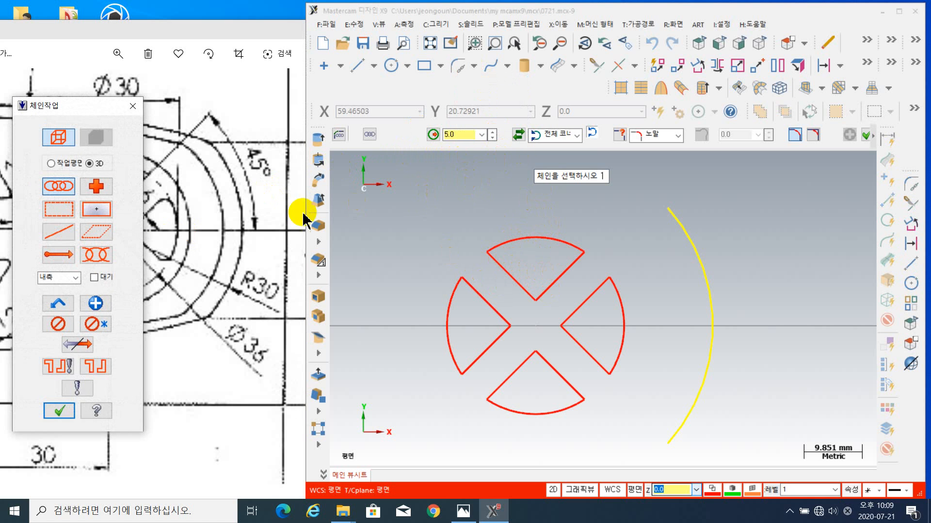
click(504, 244)
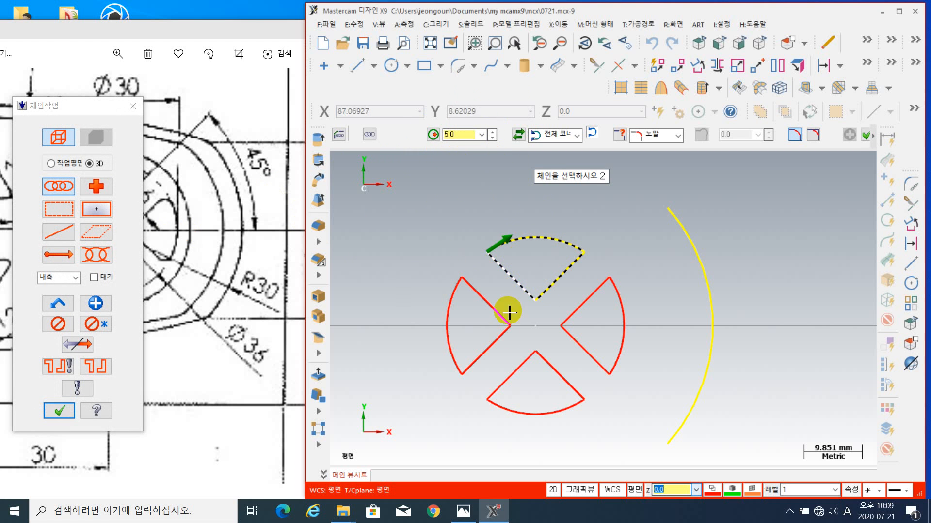
click(487, 304)
click(537, 348)
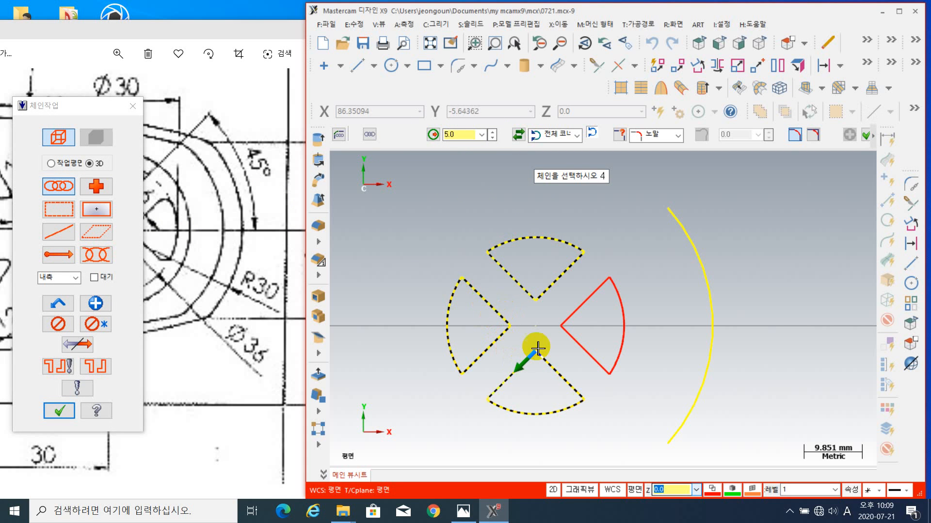
click(582, 310)
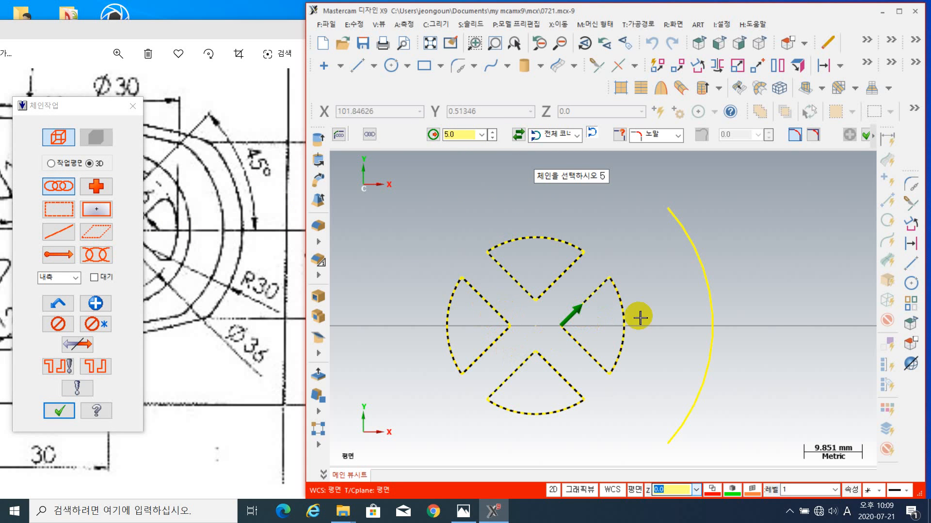
click(79, 420)
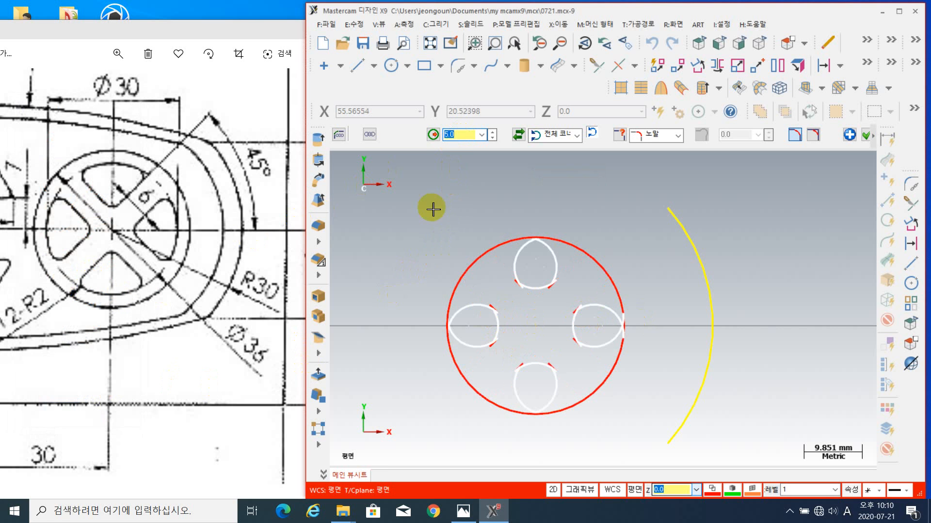
text(2)
key(Return)
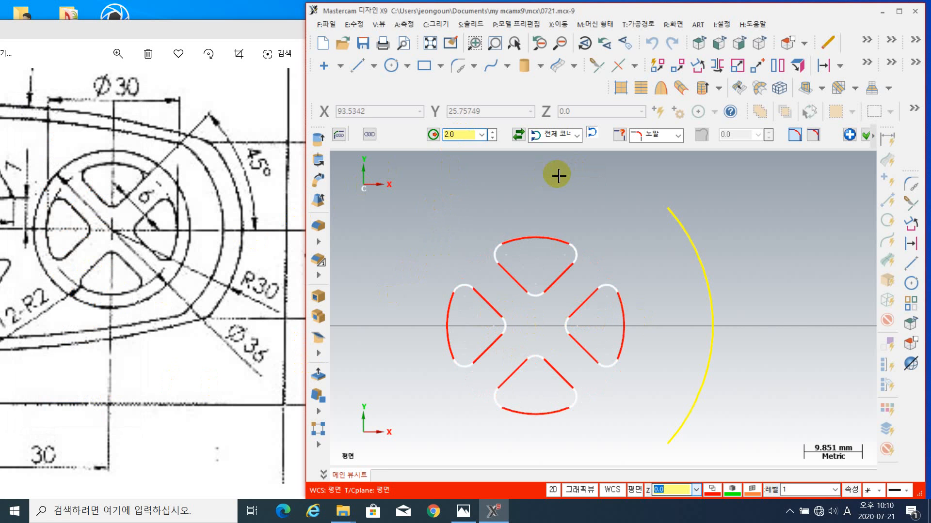
click(867, 136)
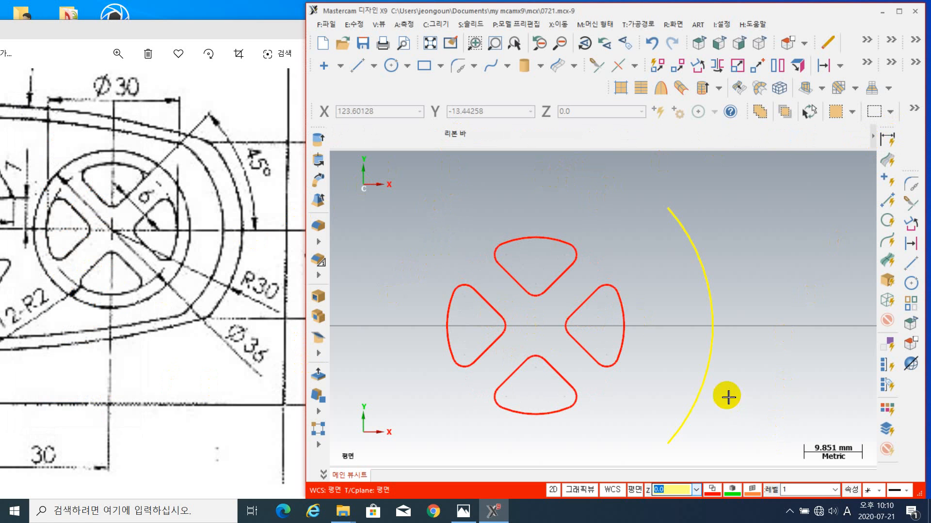
- In isometric view, extrude the four rounded segment chains upward by 25 as new solid bodies in a single operation
scroll(727, 364, down, 4)
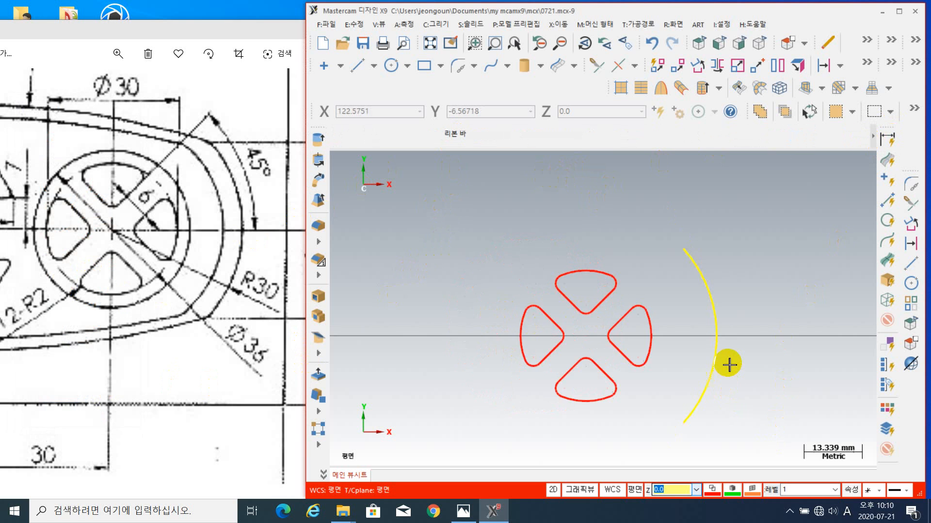
right_click(633, 189)
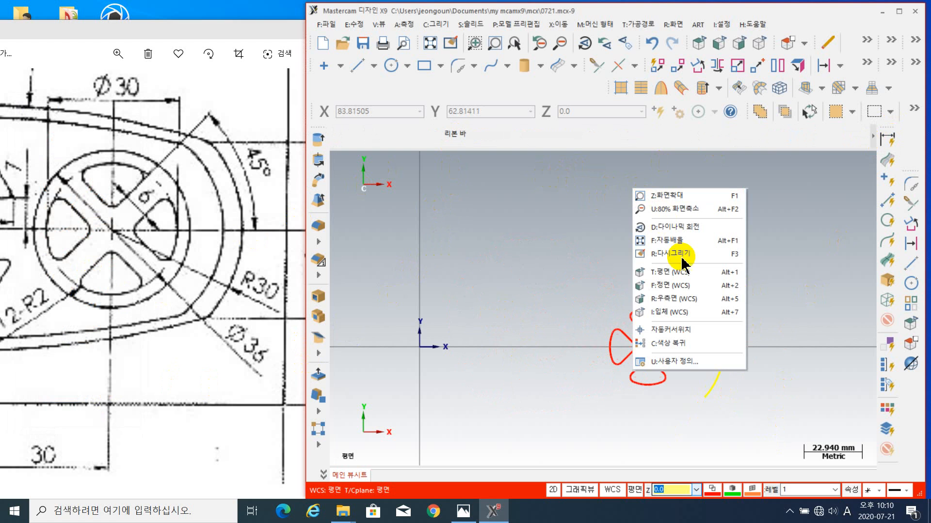
click(683, 310)
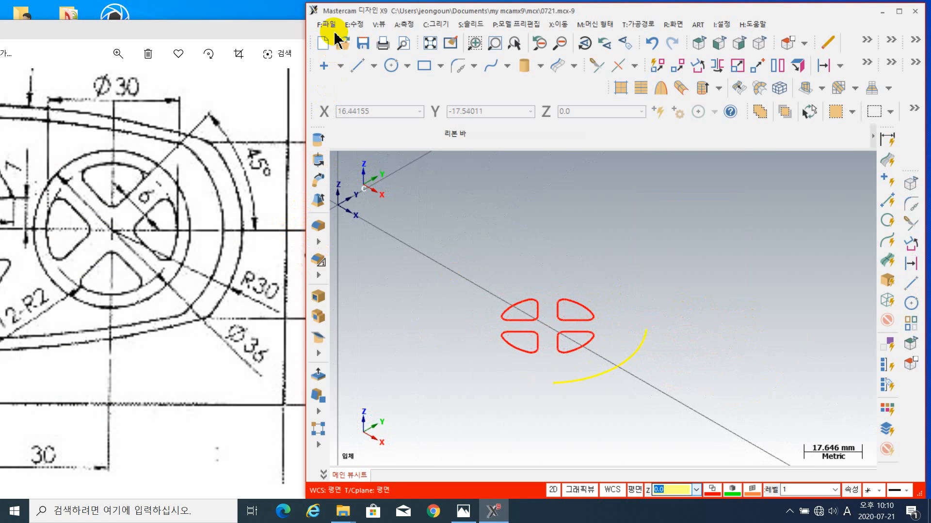
click(317, 141)
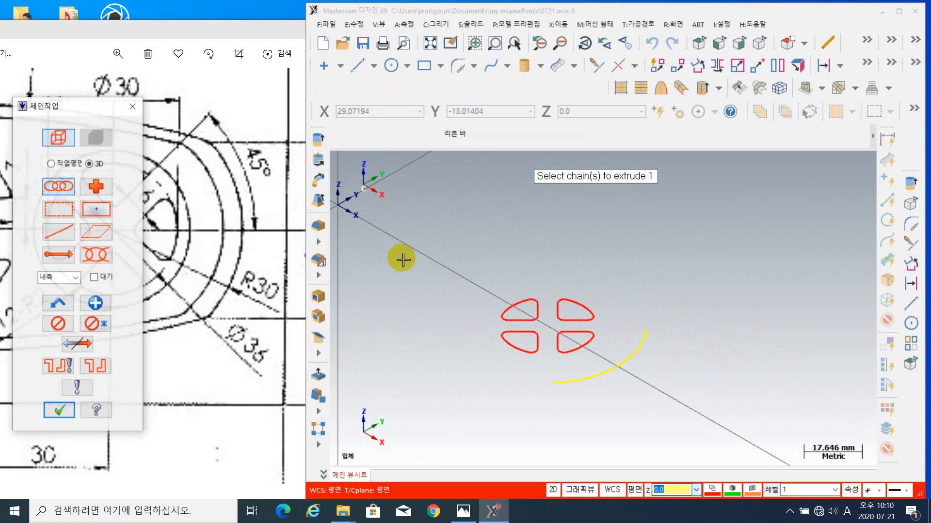
click(509, 306)
click(517, 349)
click(585, 347)
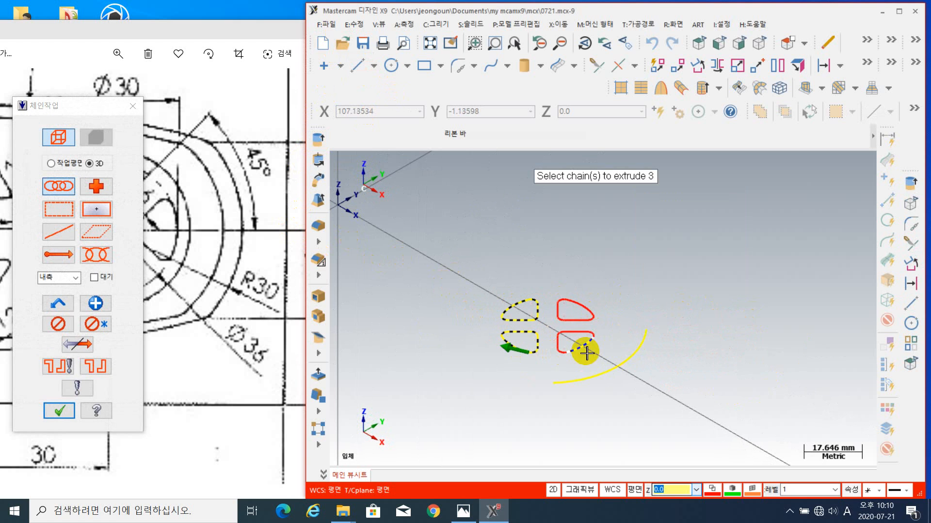
click(591, 303)
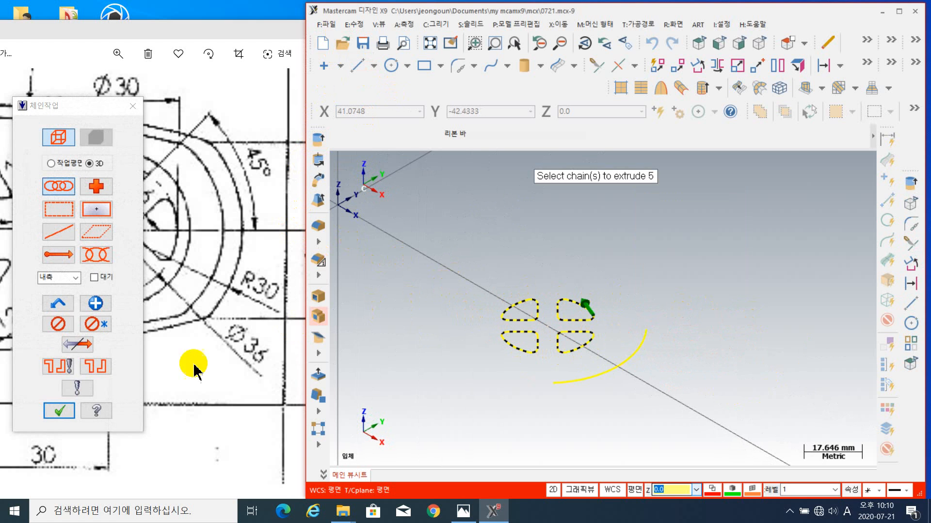
click(62, 410)
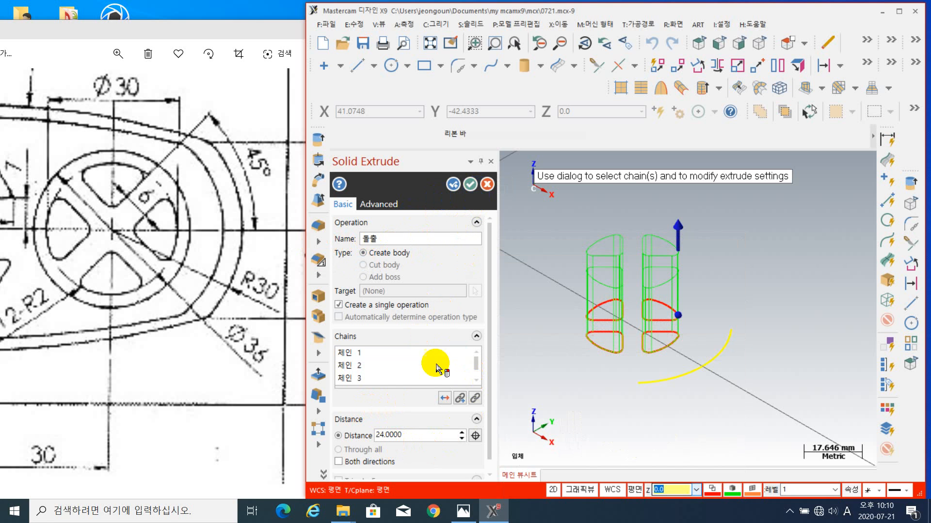
click(415, 438)
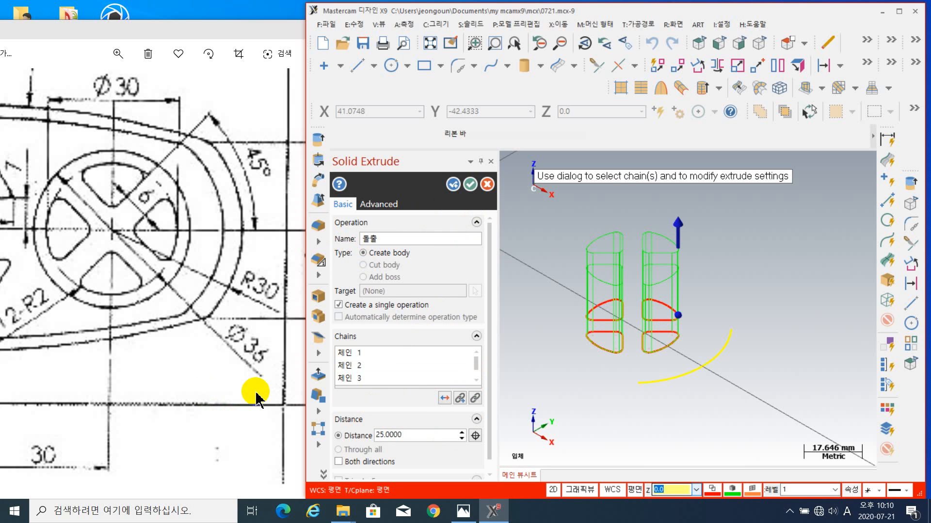
click(470, 189)
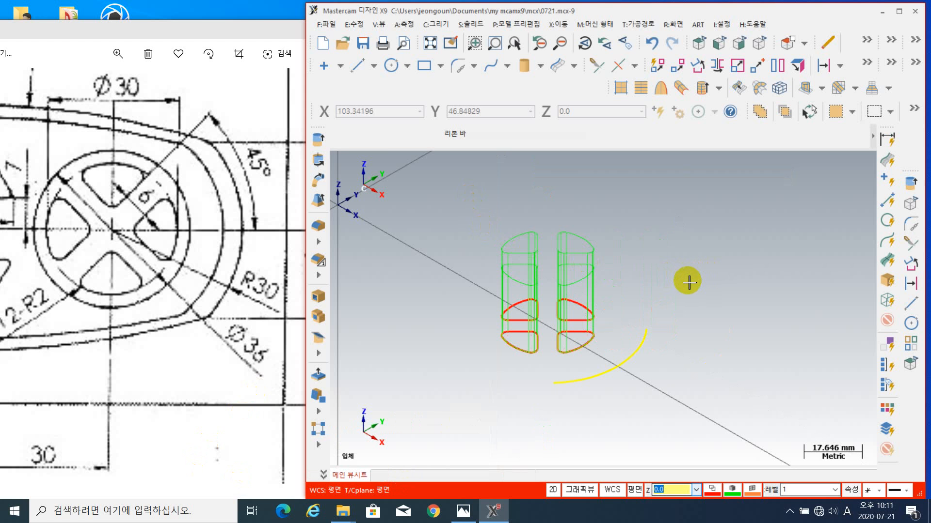
- Bring back the hidden geometry and display the whole model shaded
key(alt+e)
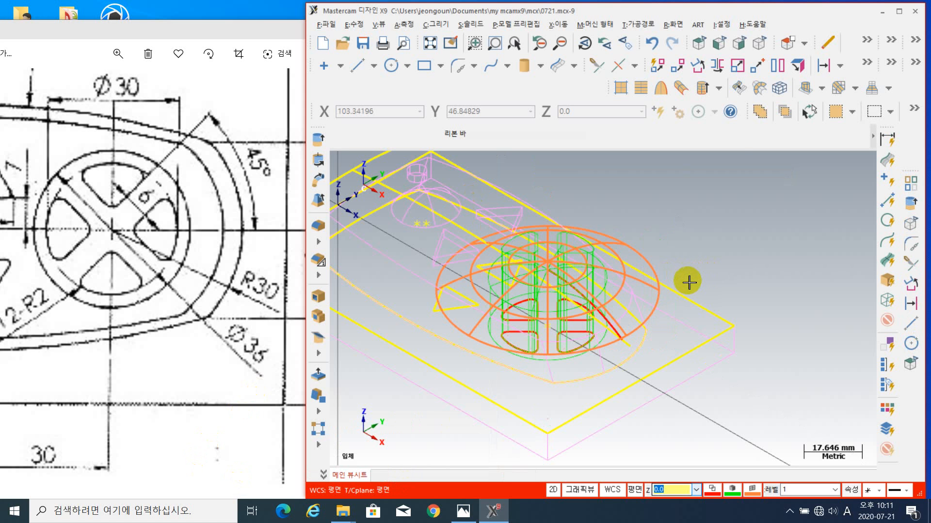
key(alt+s)
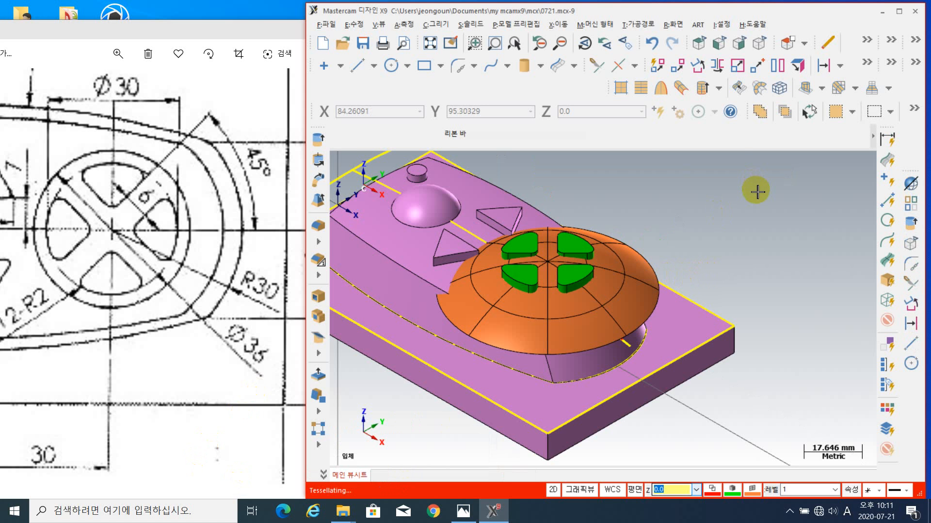
scroll(590, 319, up, 3)
scroll(591, 319, down, 2)
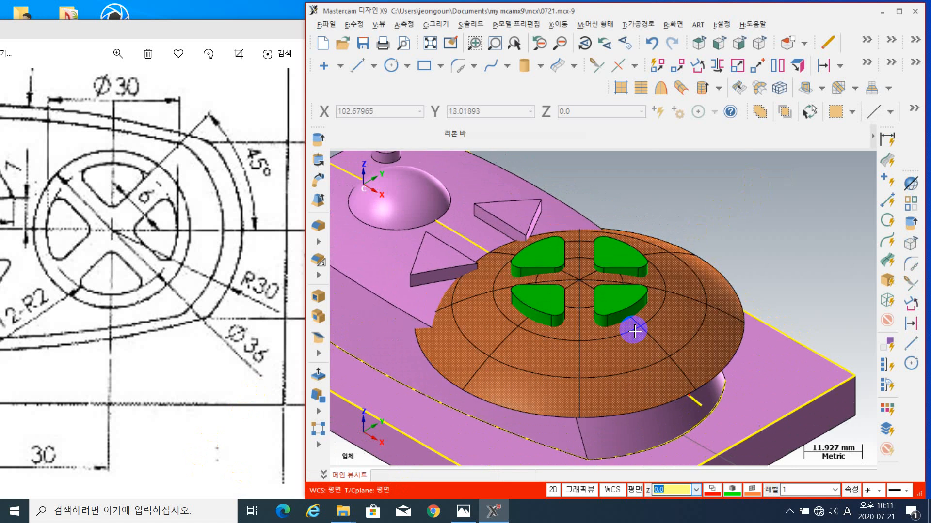
scroll(498, 260, up, 2)
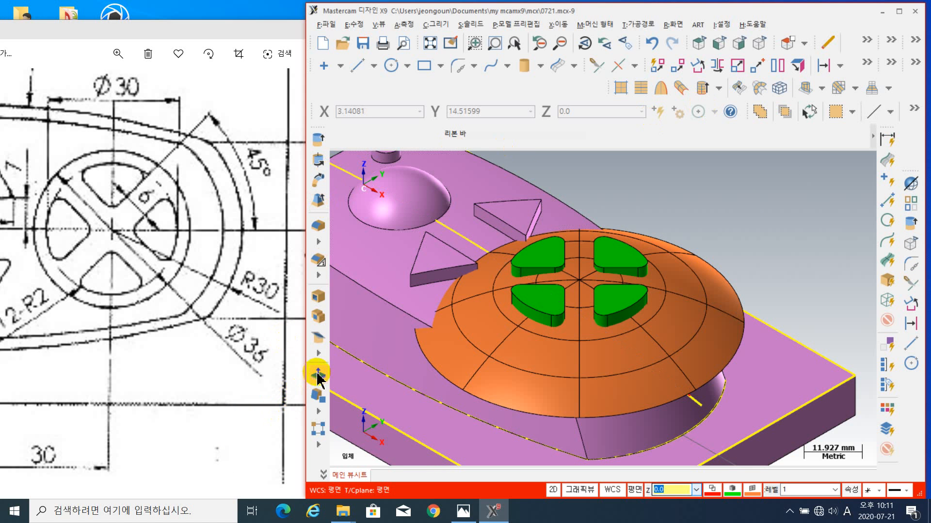
- Trim the four green segment bodies to the orange dome surface, flipping the direction to keep the portions below it
click(319, 355)
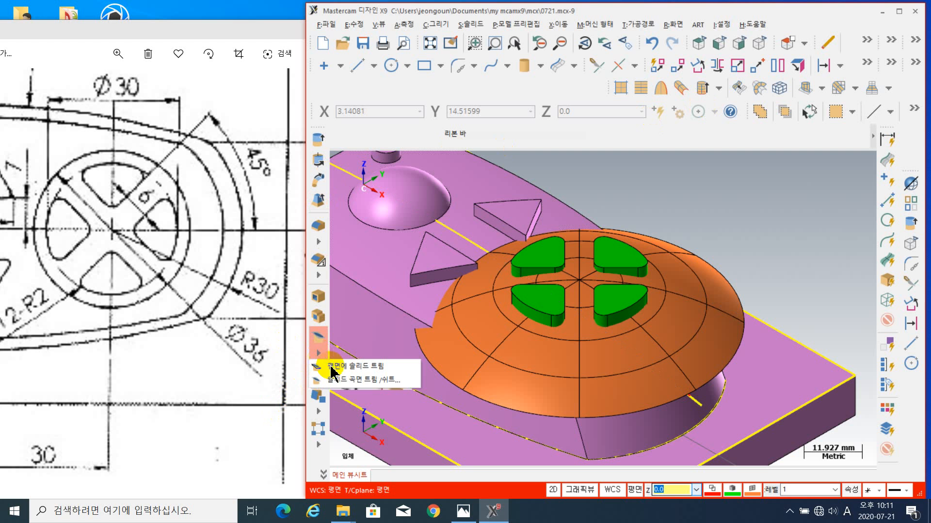
click(365, 380)
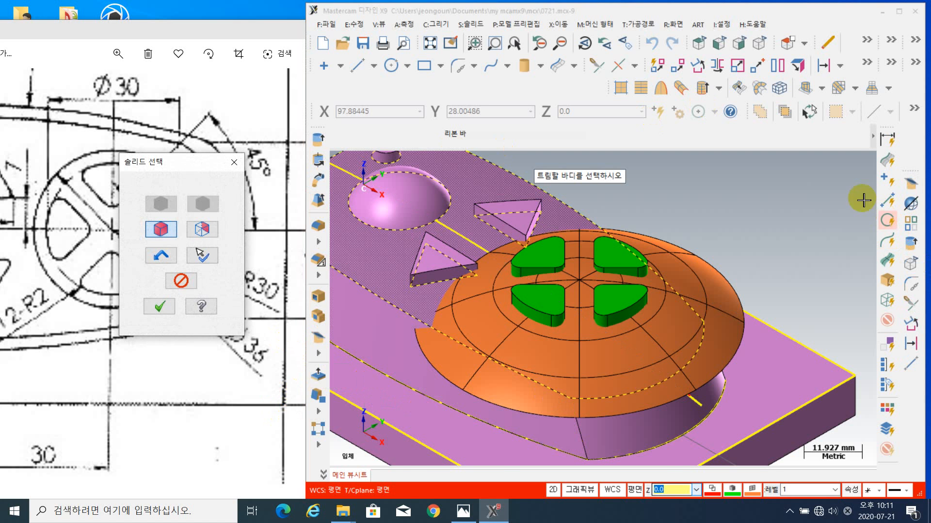
scroll(783, 186, down, 1)
click(613, 245)
click(557, 250)
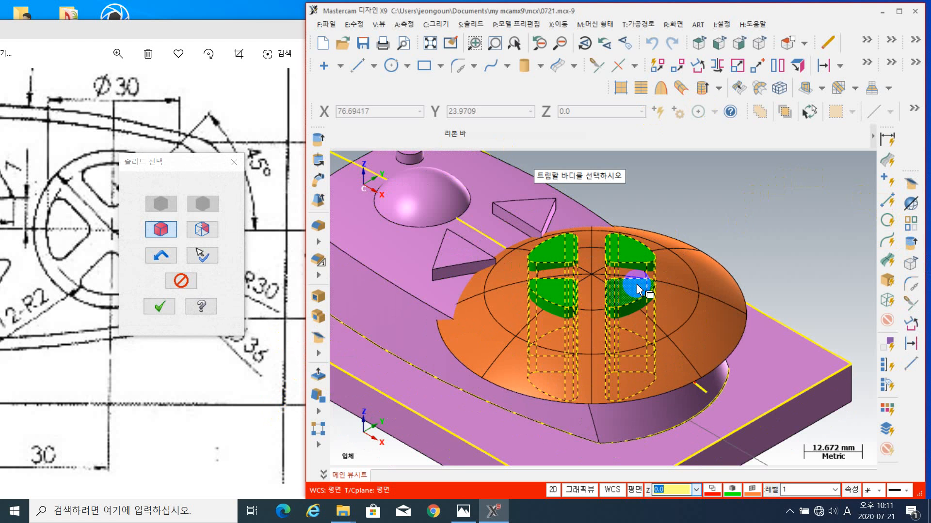
click(556, 240)
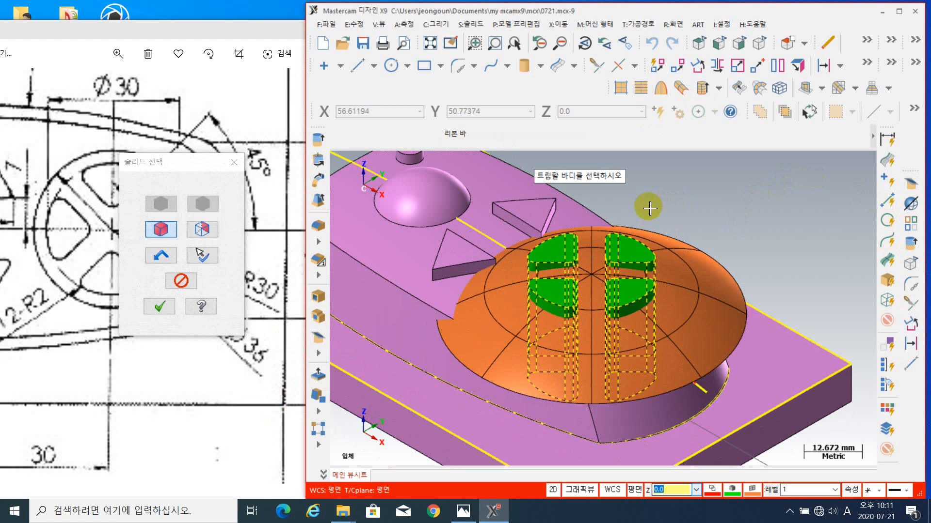
click(159, 306)
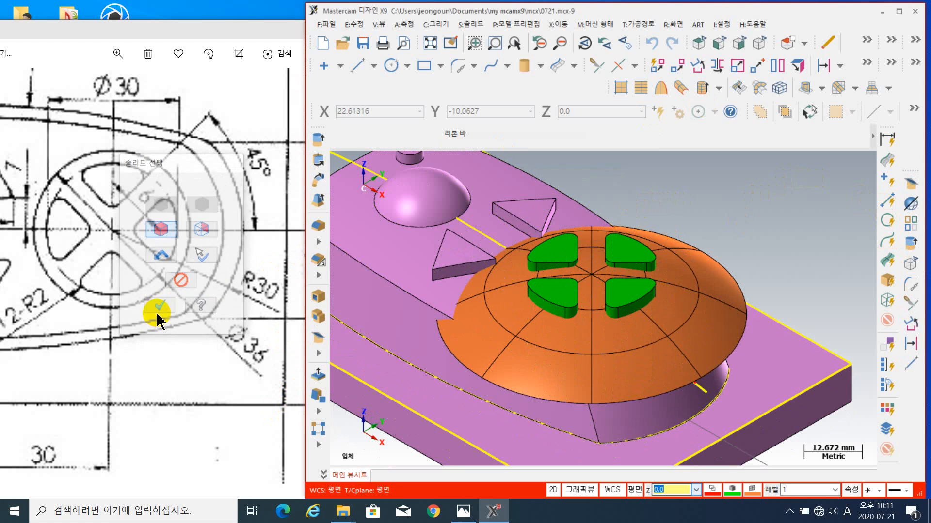
click(704, 312)
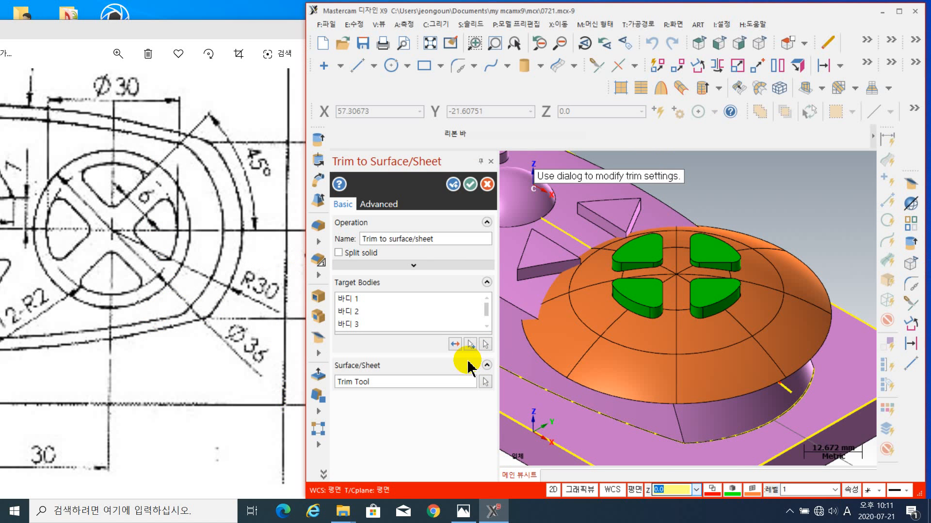
click(453, 344)
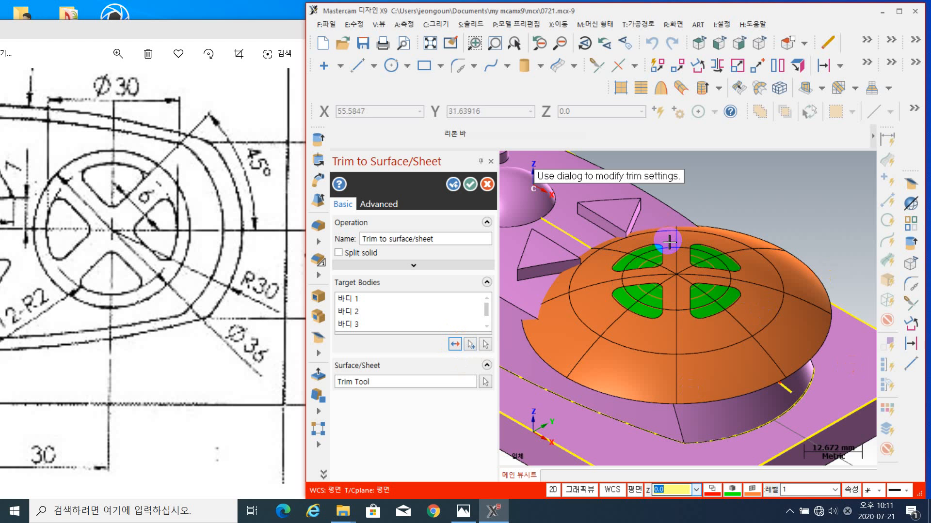
click(471, 185)
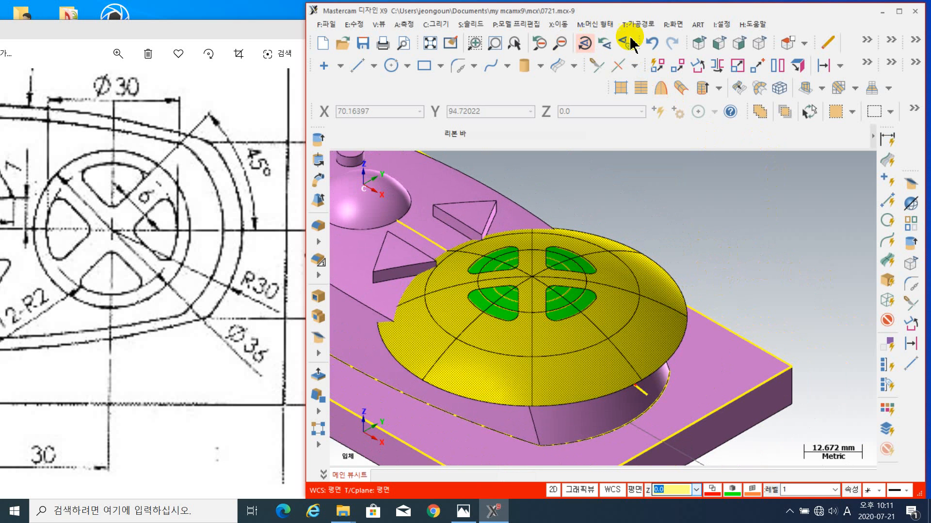
- Blank the dome surface used for trimming so that only the solid bodies and wireframe are displayed
click(673, 25)
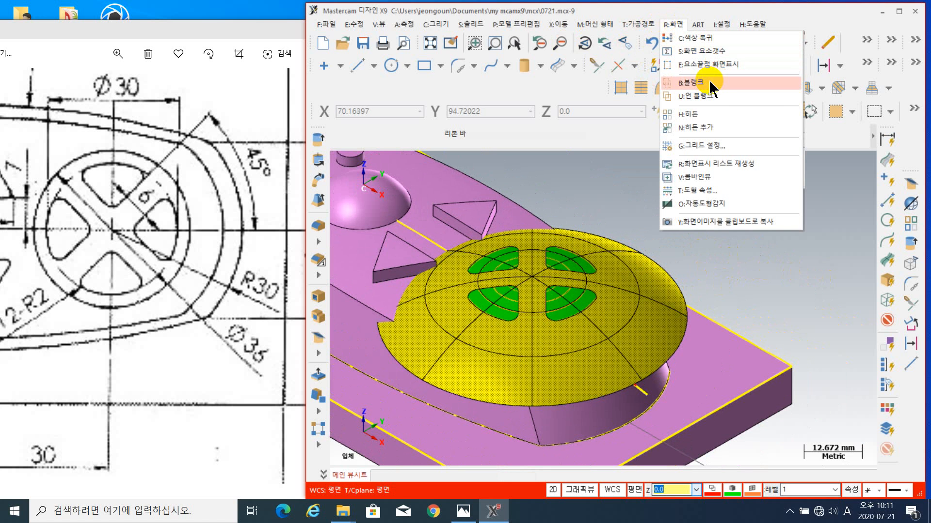
click(691, 83)
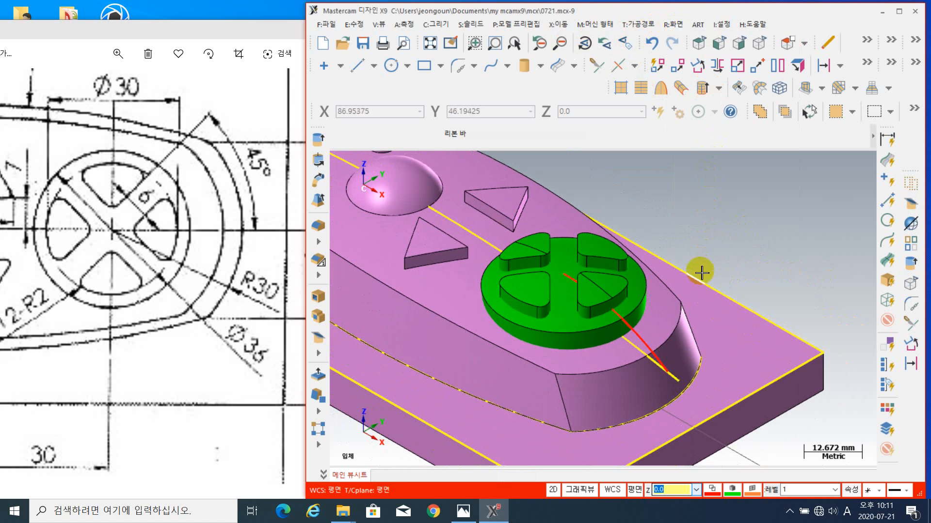
click(684, 350)
scroll(591, 356, down, 2)
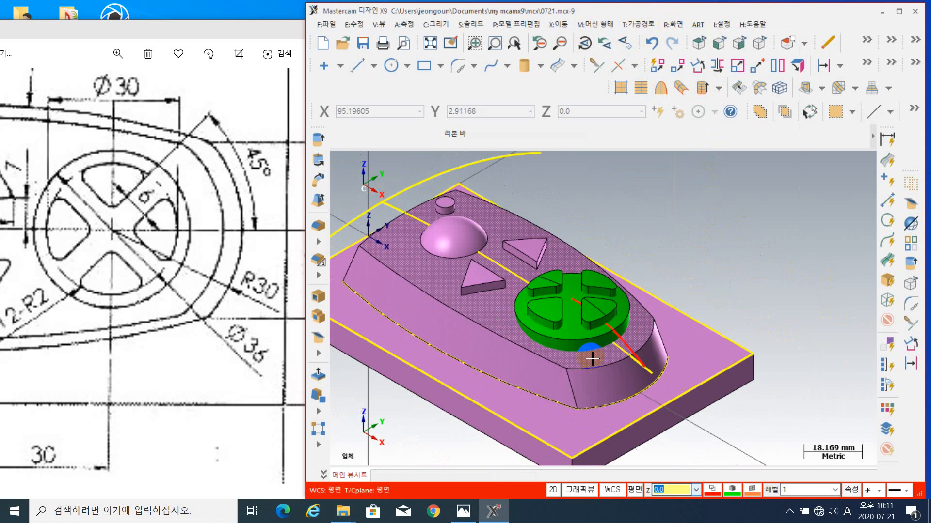
middle_drag(700, 293, 719, 280)
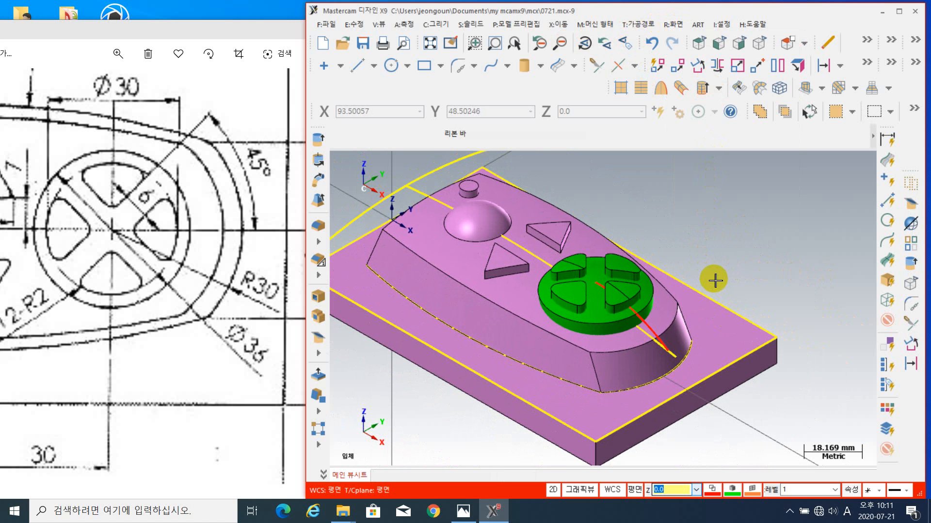
- Join the green round pad and its four segment bodies to the purple main body with a Boolean add
click(322, 322)
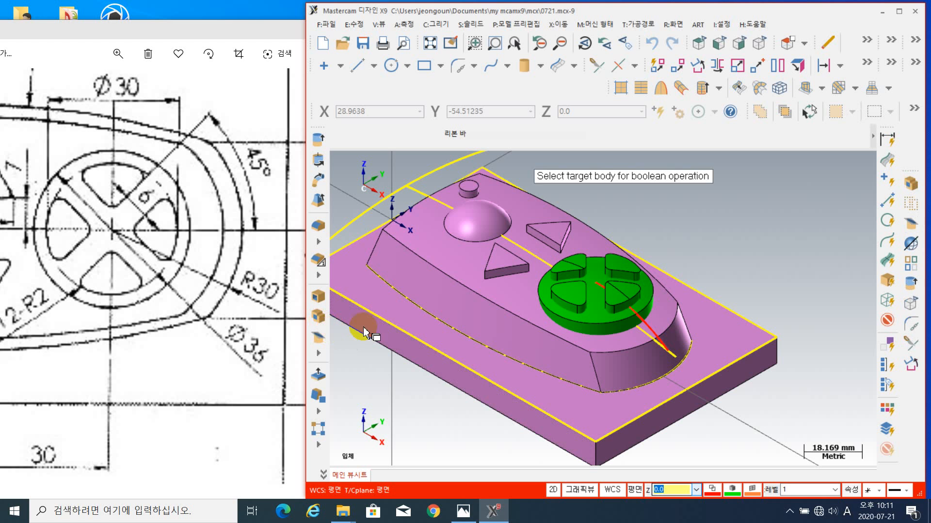
middle_drag(648, 198, 790, 233)
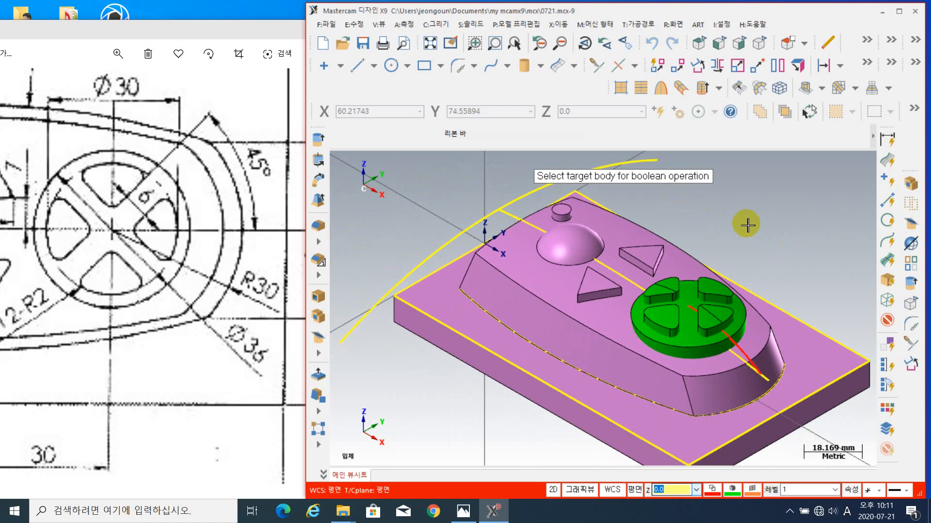
middle_drag(683, 222, 599, 188)
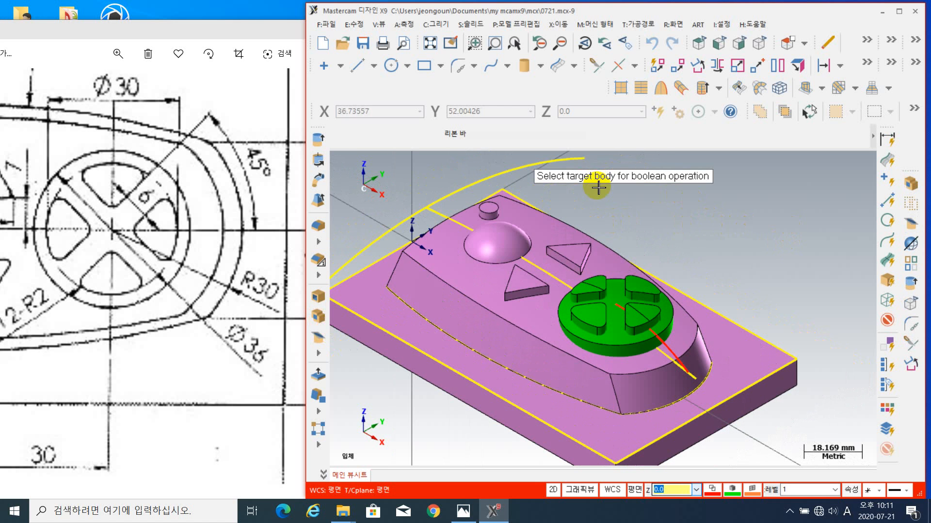
click(537, 341)
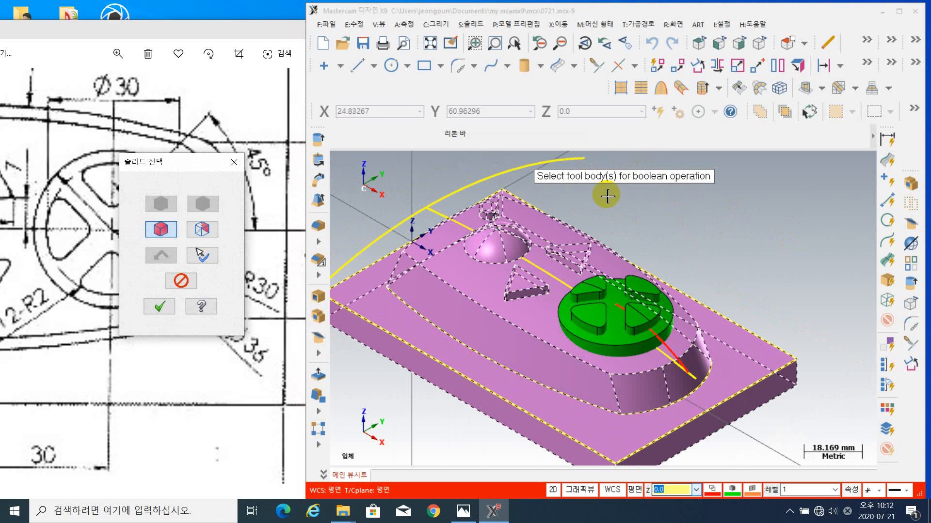
click(616, 326)
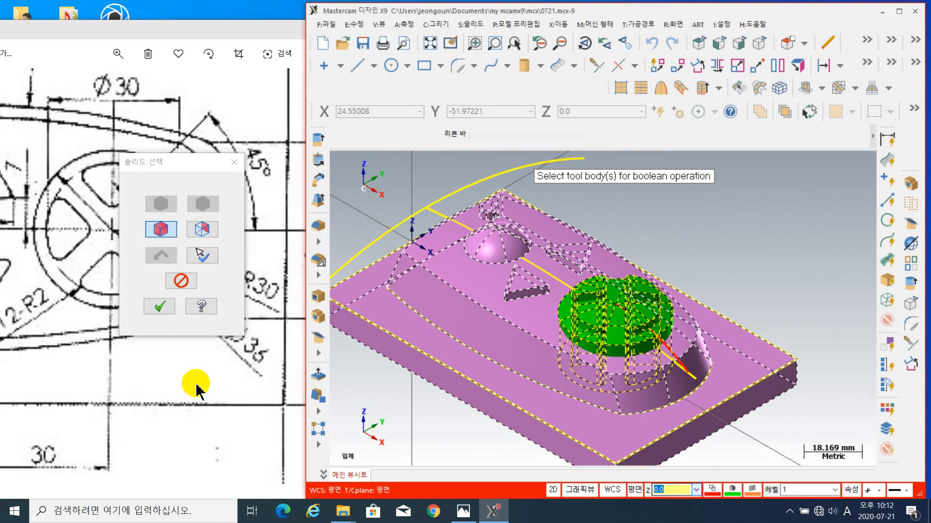
click(160, 307)
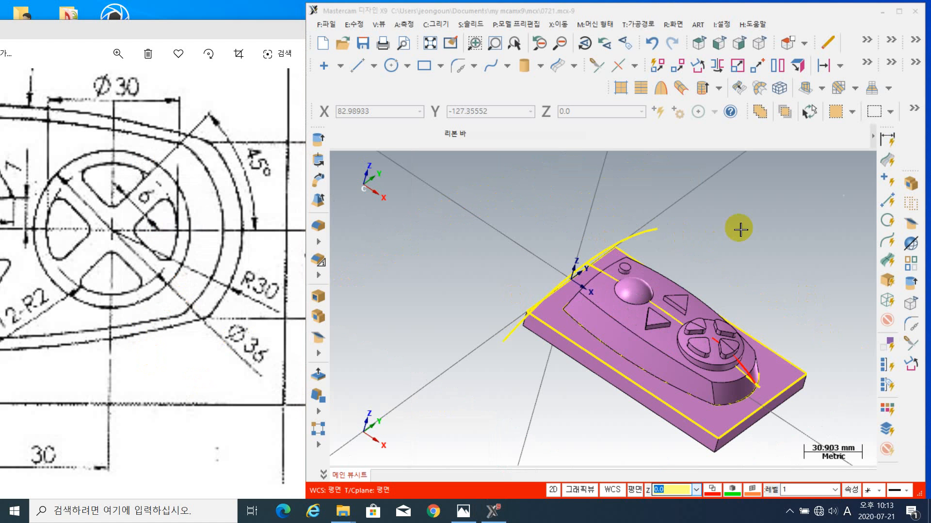
- Isolate the joined solid by hiding all the remaining wireframe geometry
click(731, 276)
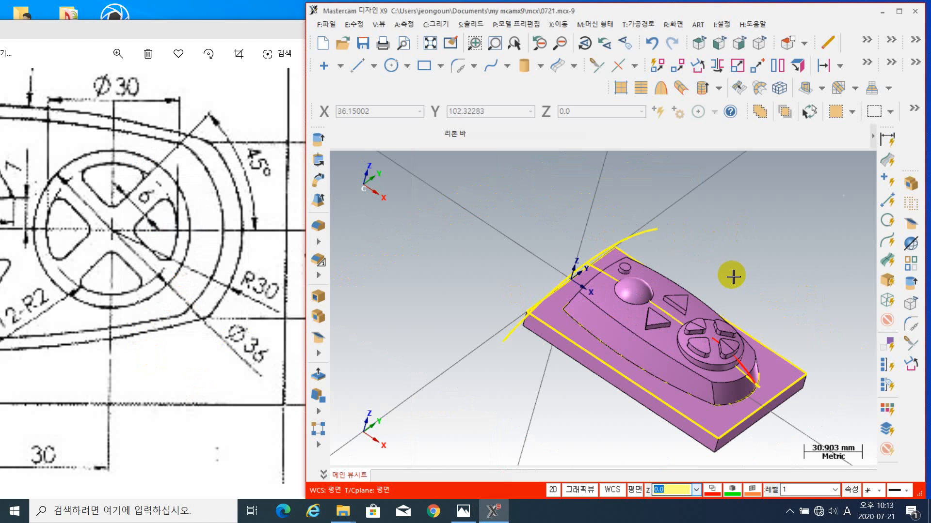
middle_drag(751, 275, 735, 276)
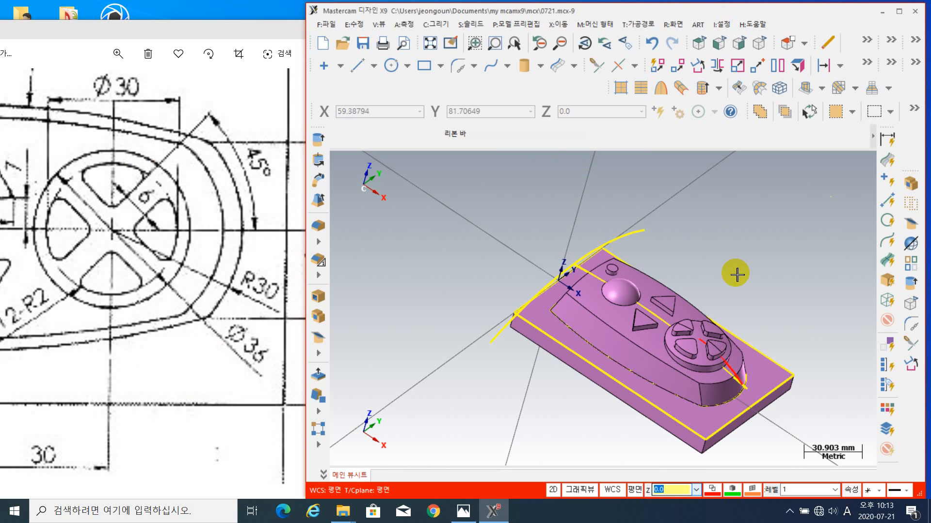
key(alt+e)
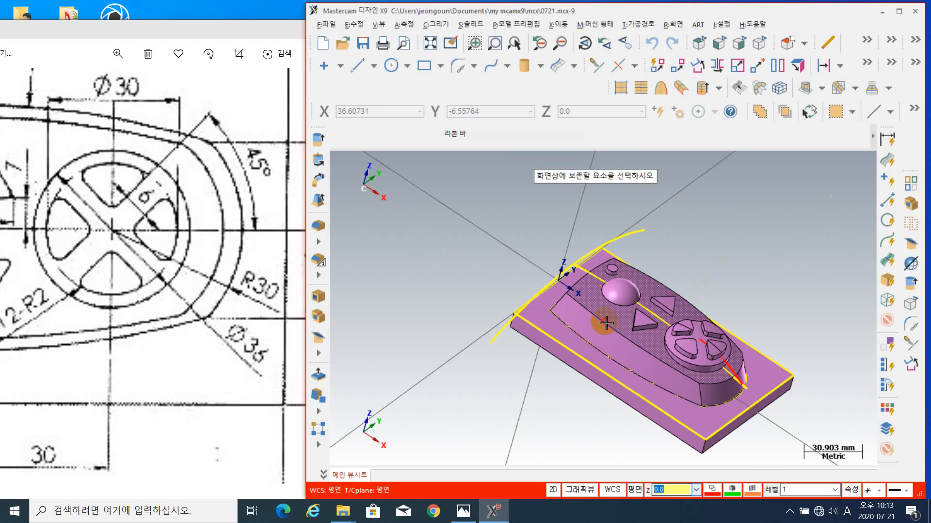
click(604, 324)
key(Return)
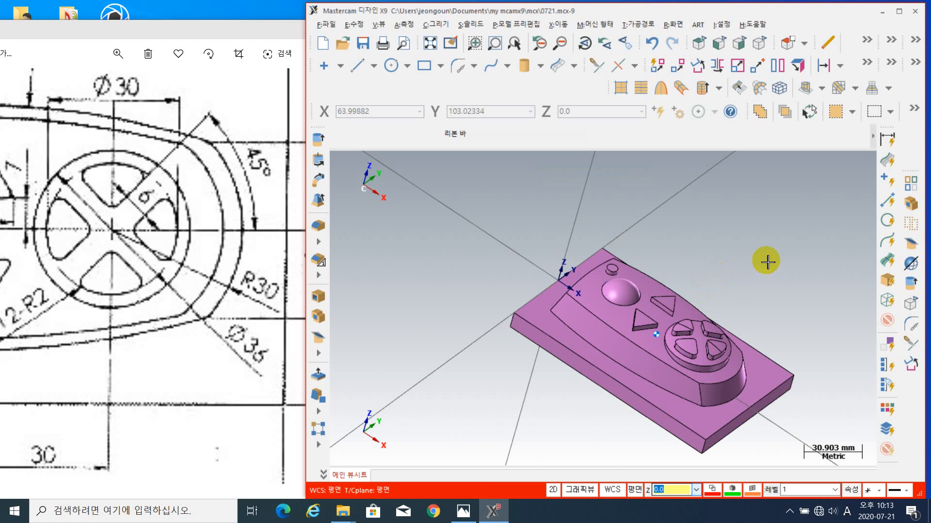
- Examine the fillet radii in the full 조이스틱.jpg drawing, and return to Mastercam in a maximized window
drag(198, 31, 324, 18)
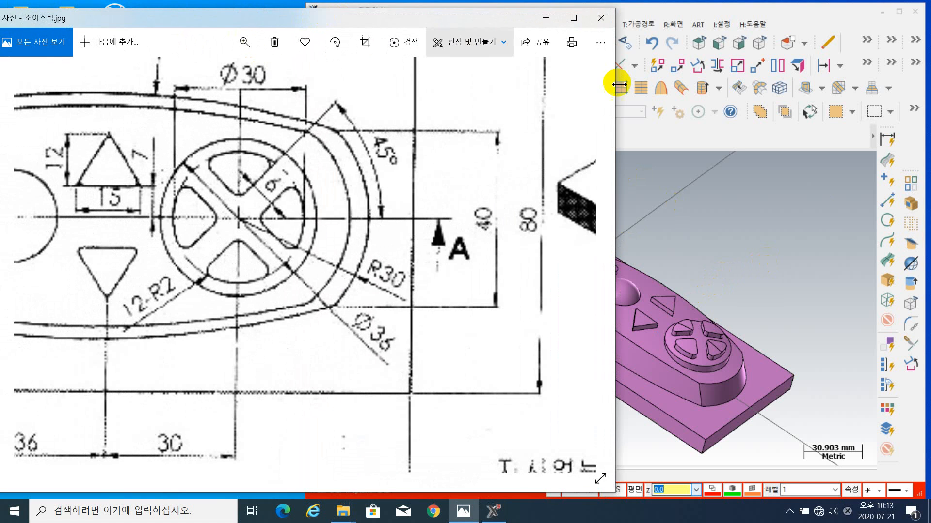
click(573, 20)
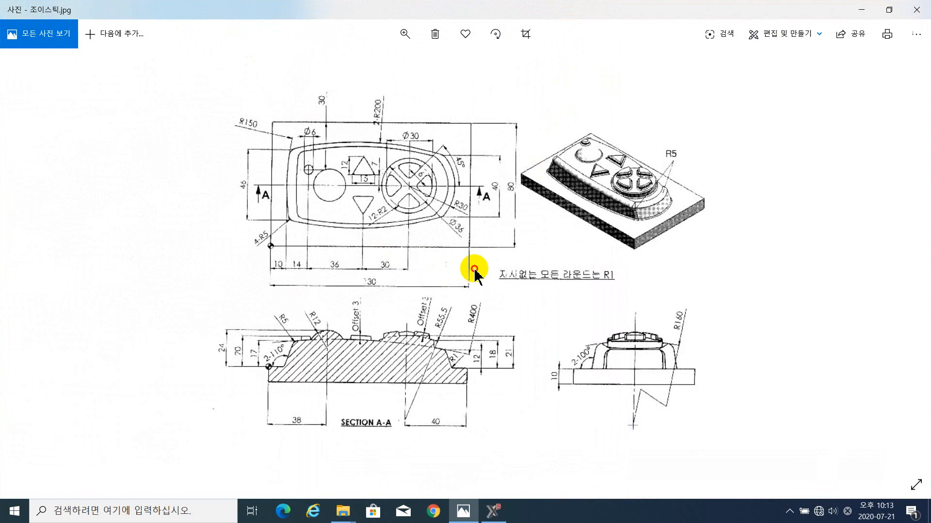
key(Left)
key(Right)
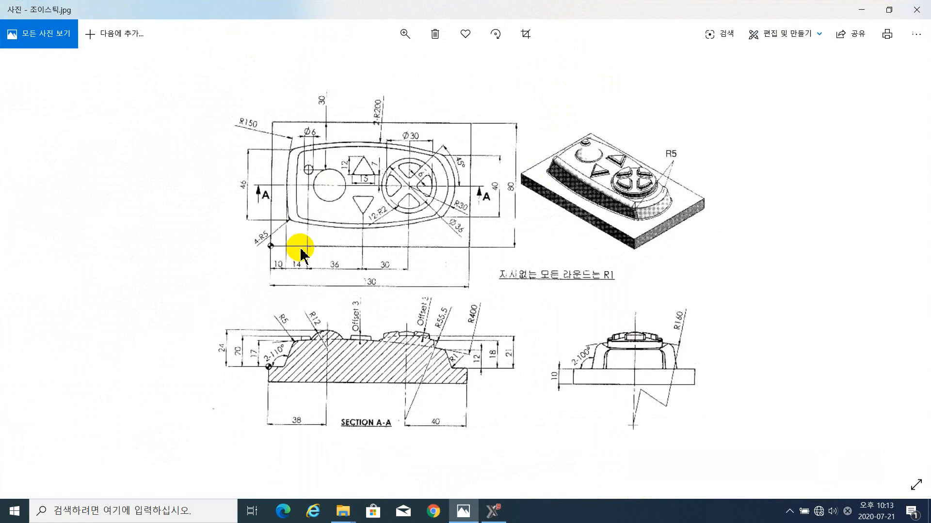
scroll(298, 213, up, 3)
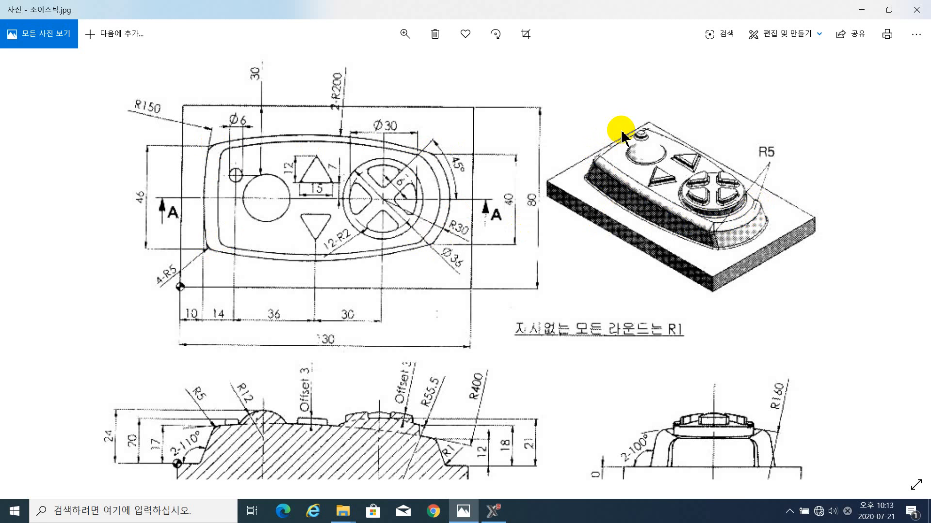
click(711, 235)
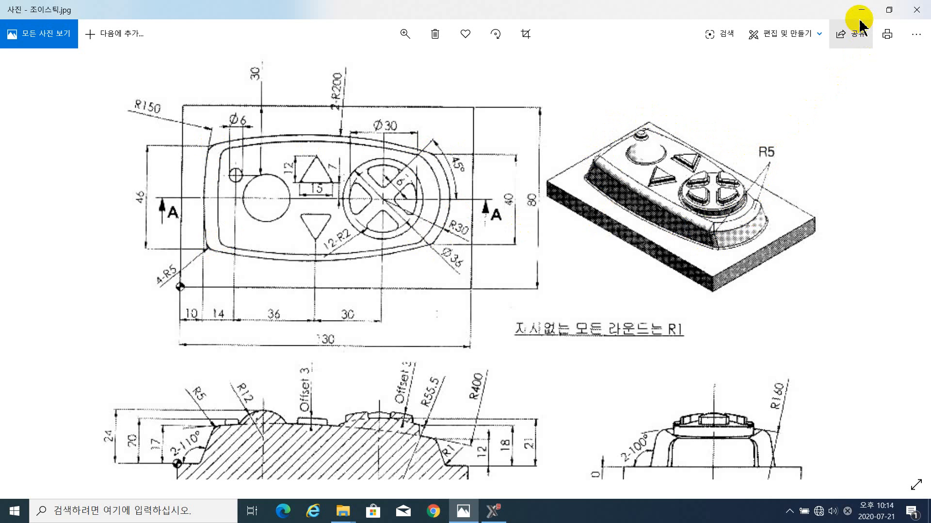
click(493, 512)
click(898, 11)
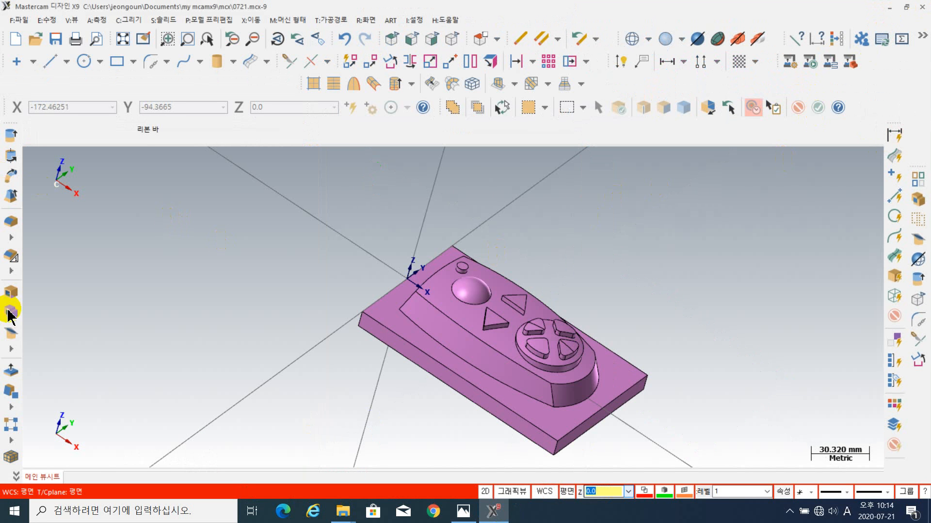
- Round the four slanted corner edges of the raised body with a constant radius fillet of 5, selecting edges only
click(11, 224)
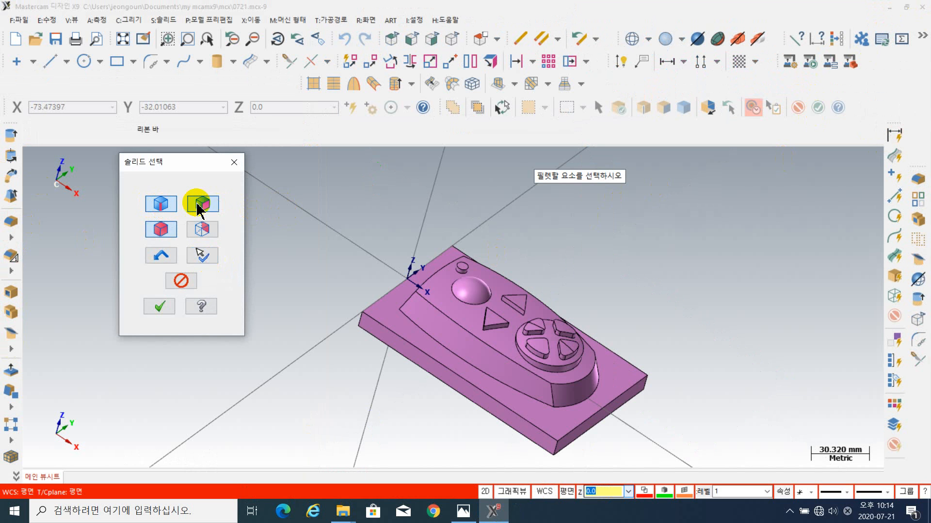
click(168, 228)
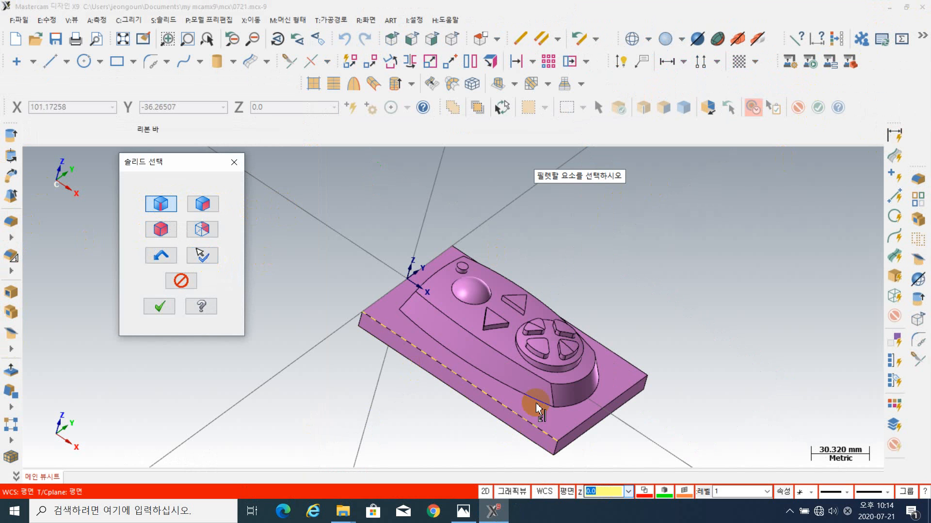
click(490, 383)
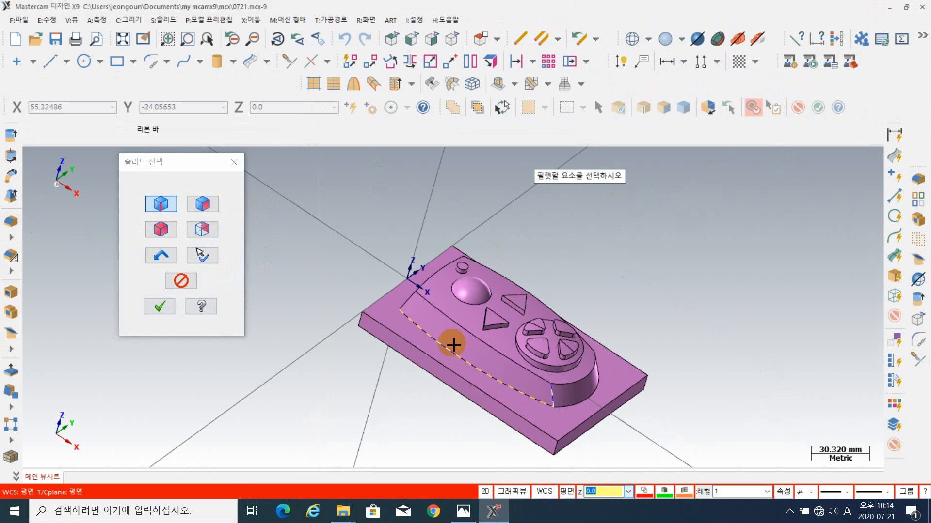
click(411, 305)
middle_drag(555, 257, 554, 279)
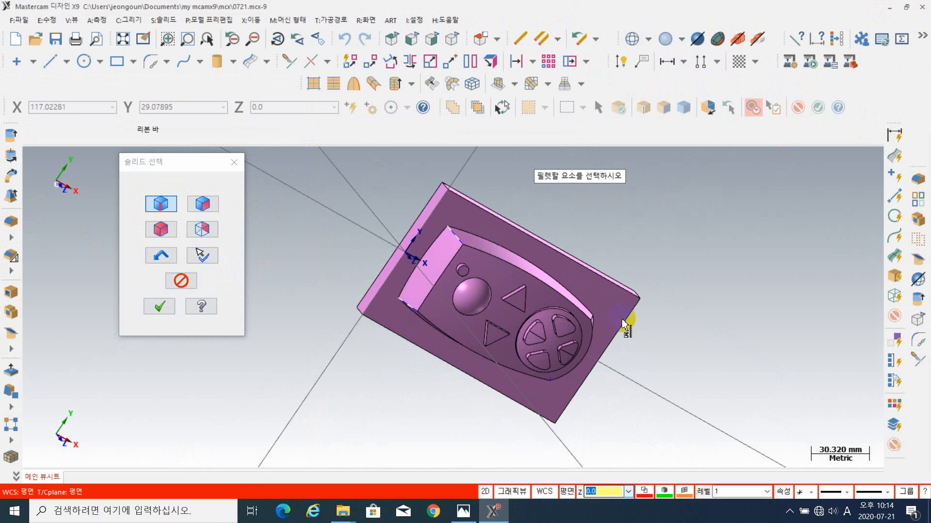
middle_drag(660, 339, 532, 341)
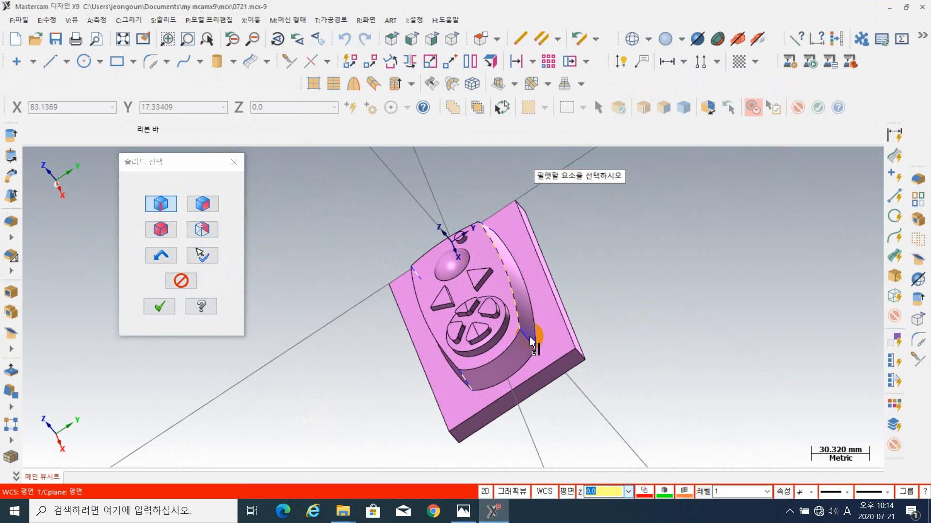
click(534, 345)
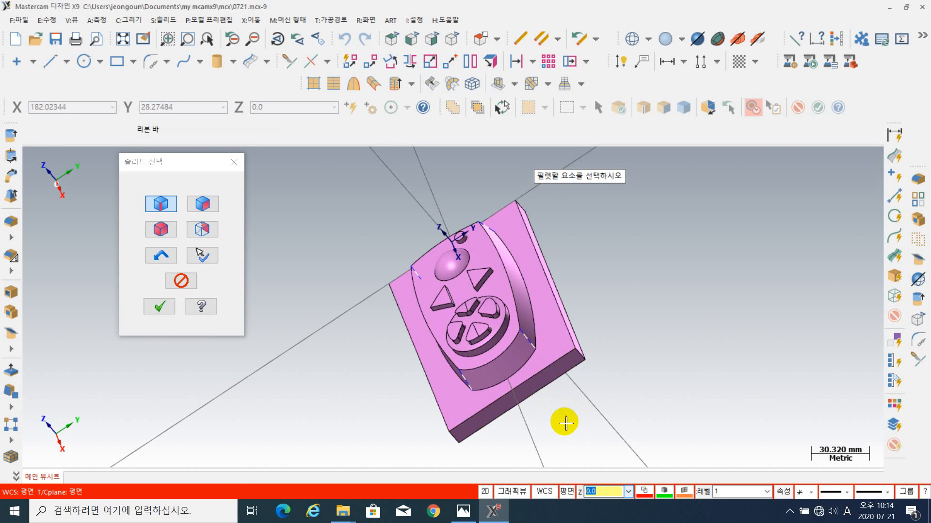
click(160, 306)
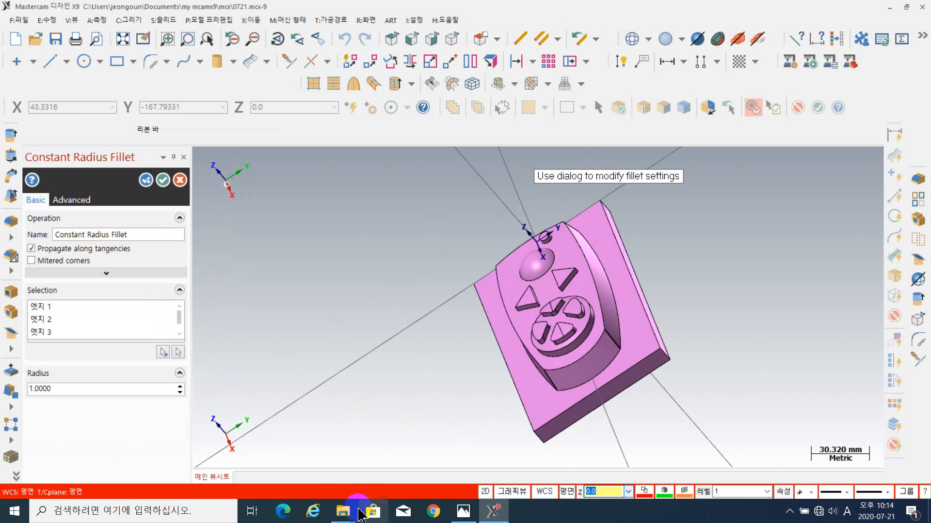
drag(77, 388, 11, 374)
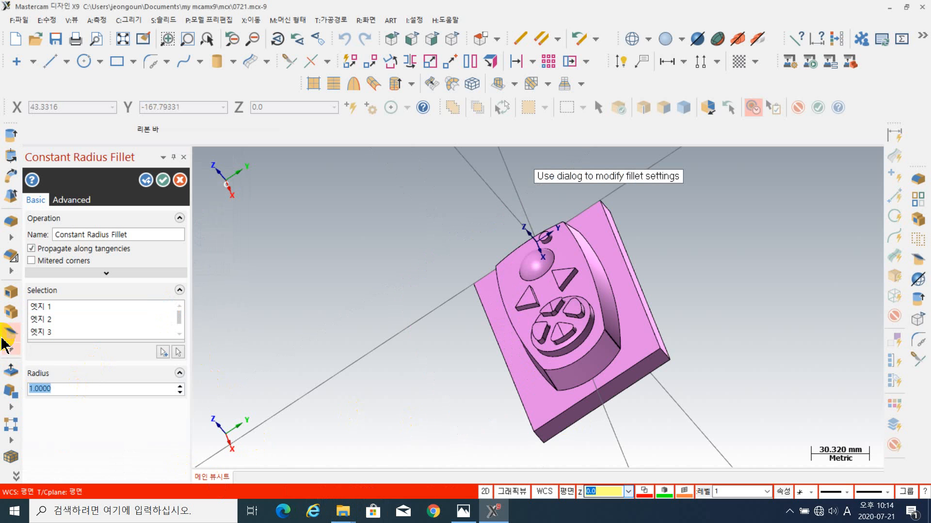
text(5)
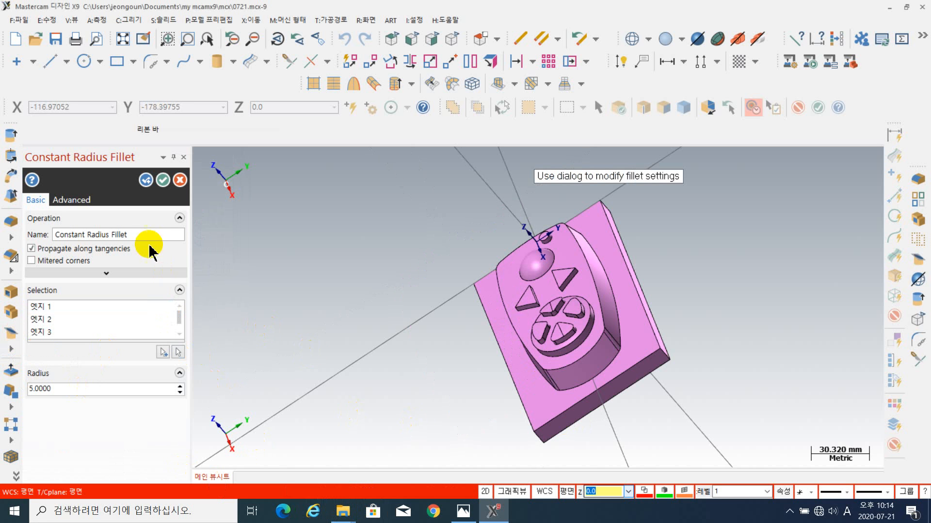
click(146, 180)
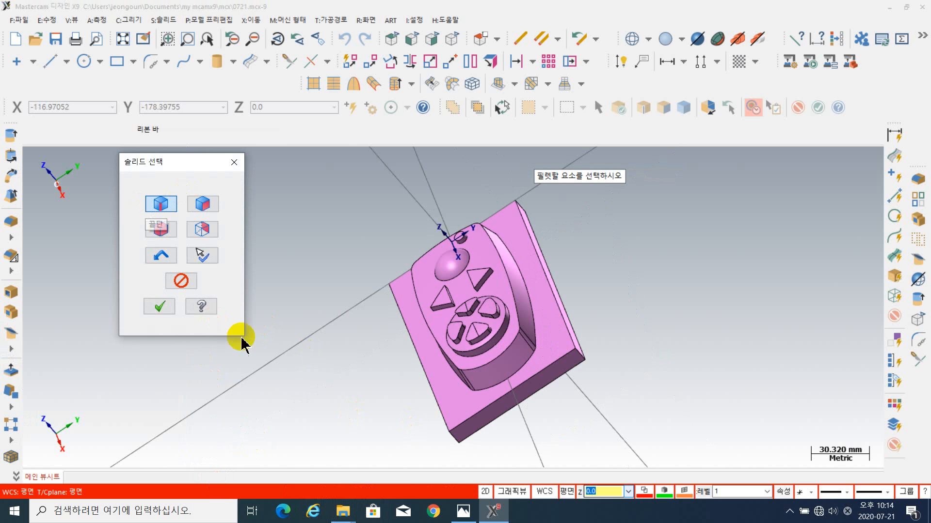
- Round the upper perimeter edge of the raised body with a radius 5 fillet propagated along tangencies
middle_drag(468, 372, 634, 354)
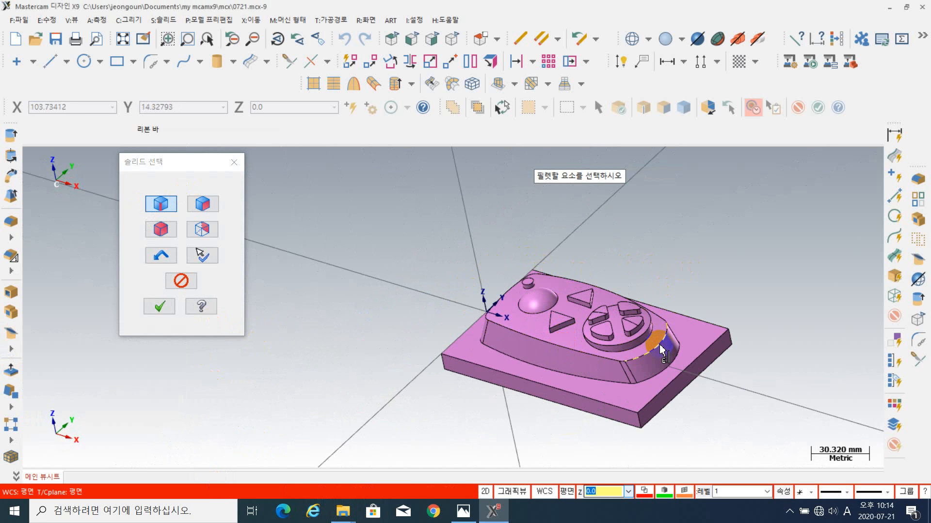
click(158, 306)
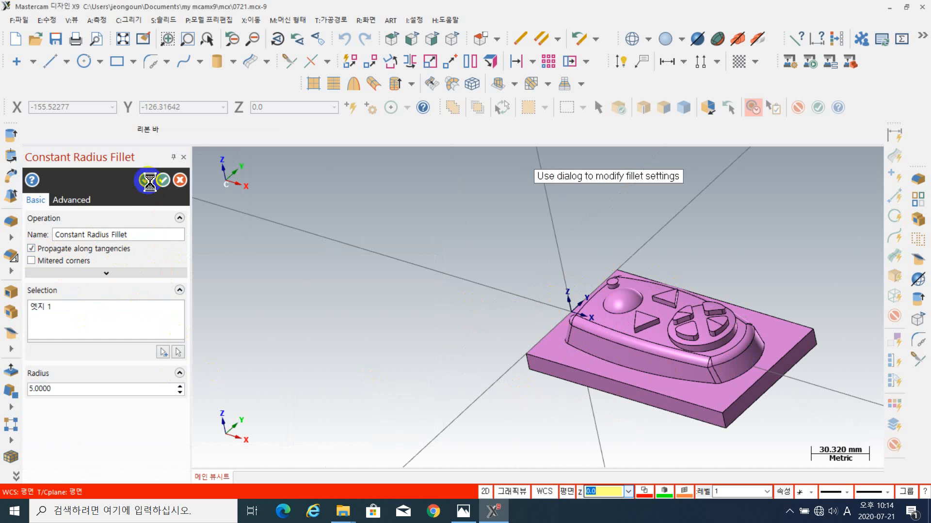
click(146, 180)
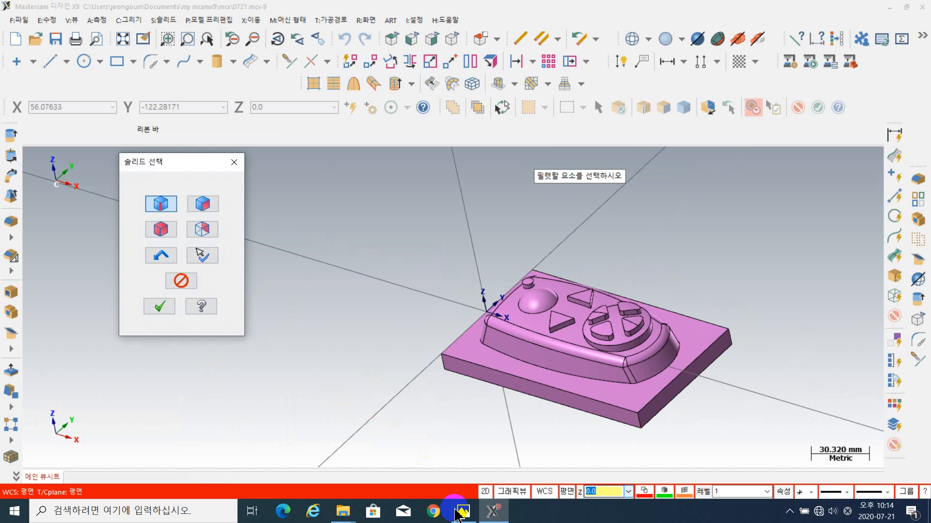
- Examine the remaining fillet radii and the general round note in the 조이스틱.jpg drawing, and return to Mastercam
click(462, 512)
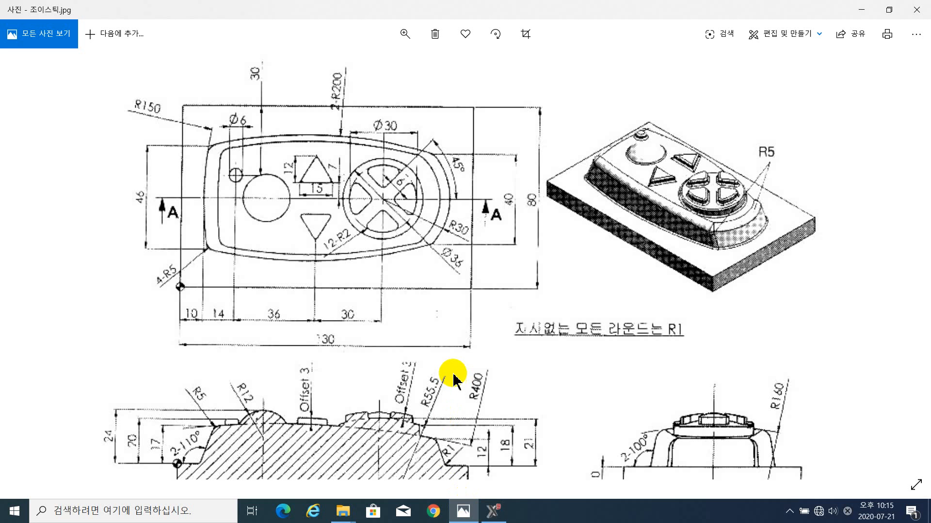
mouse_move(515, 361)
mouse_down()
mouse_move(532, 268)
mouse_move(543, 344)
mouse_up()
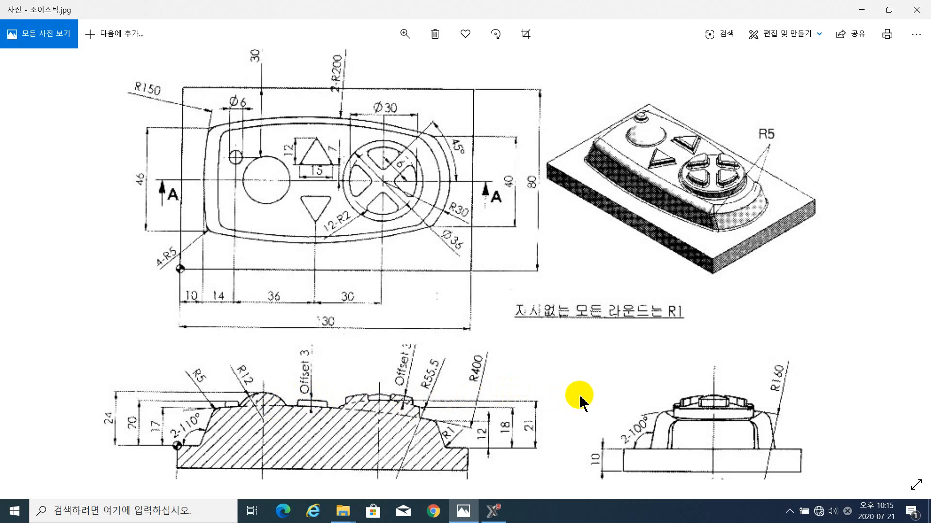
scroll(582, 383, down, 2)
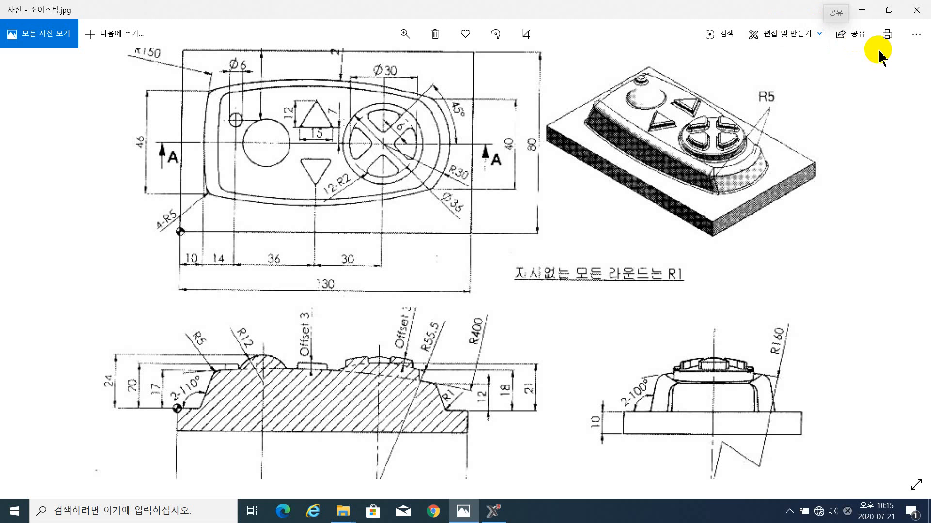
click(863, 11)
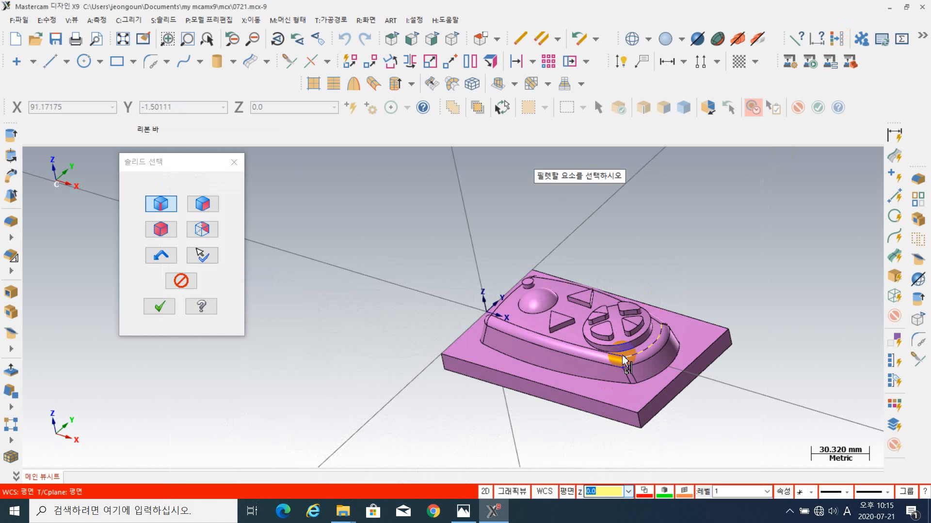
- Round the vertical corner edges of both triangular buttons with a constant radius fillet of 1, propagated along tangencies
scroll(588, 369, up, 5)
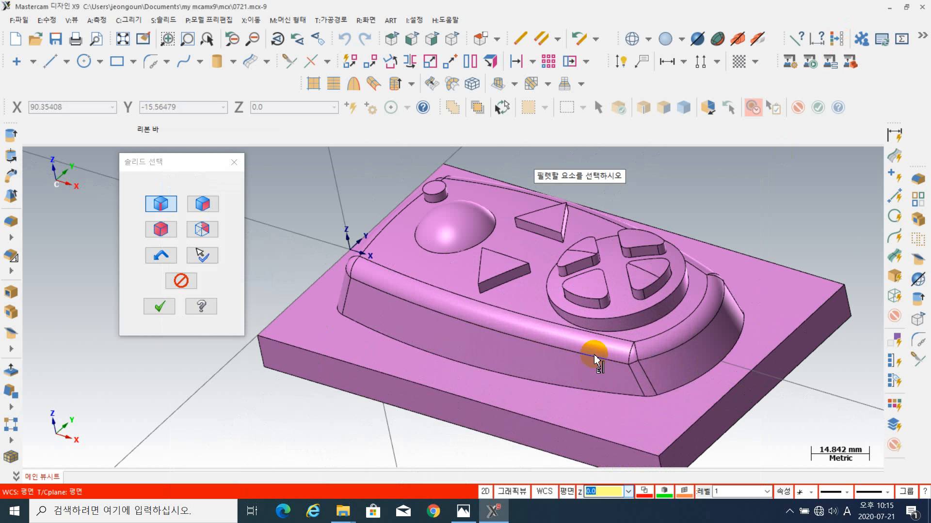
scroll(605, 308, up, 2)
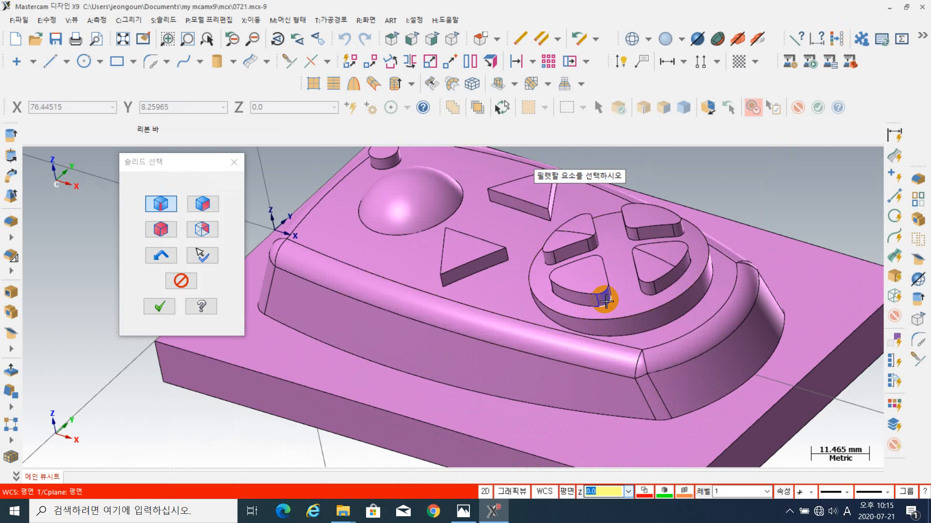
click(628, 418)
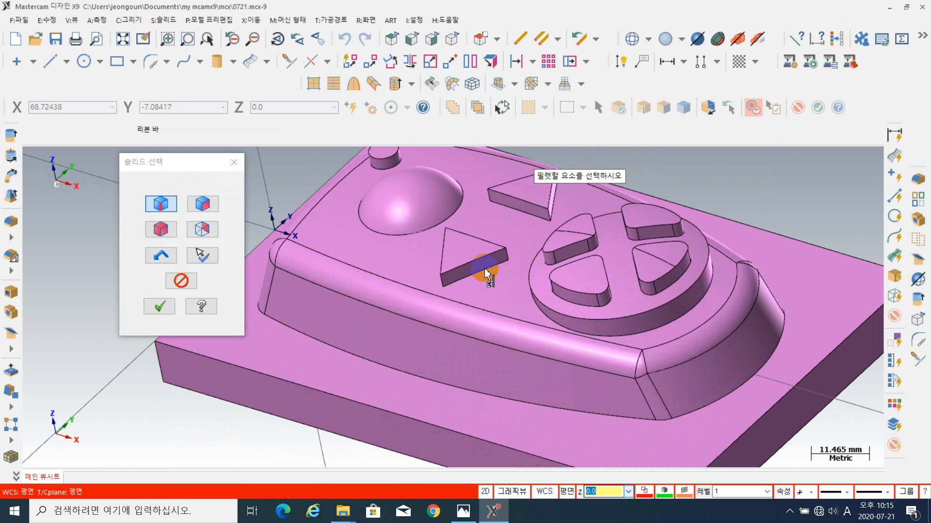
middle_drag(561, 270, 646, 318)
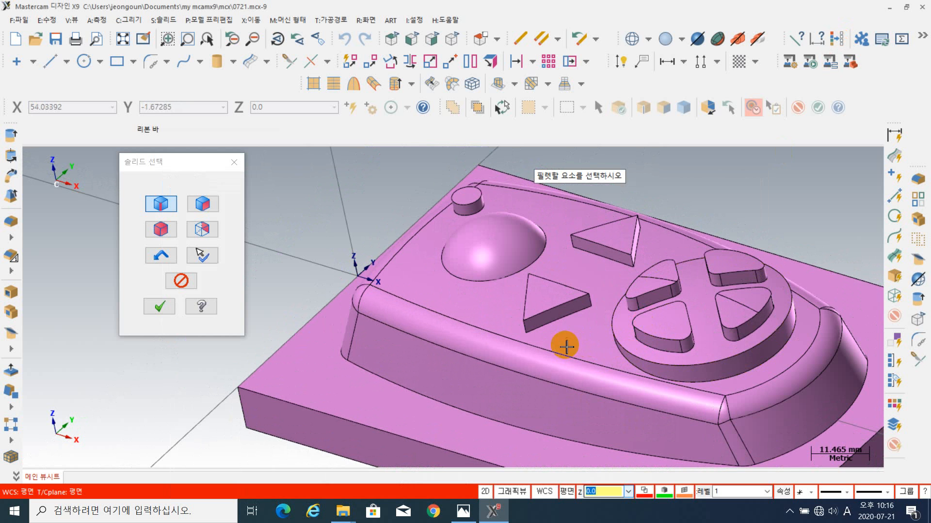
middle_drag(561, 334, 583, 341)
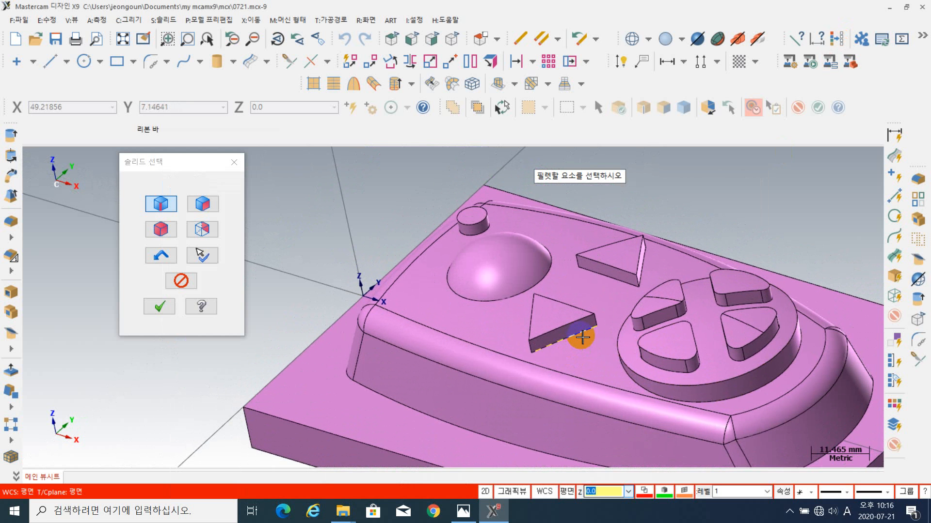
scroll(582, 338, up, 3)
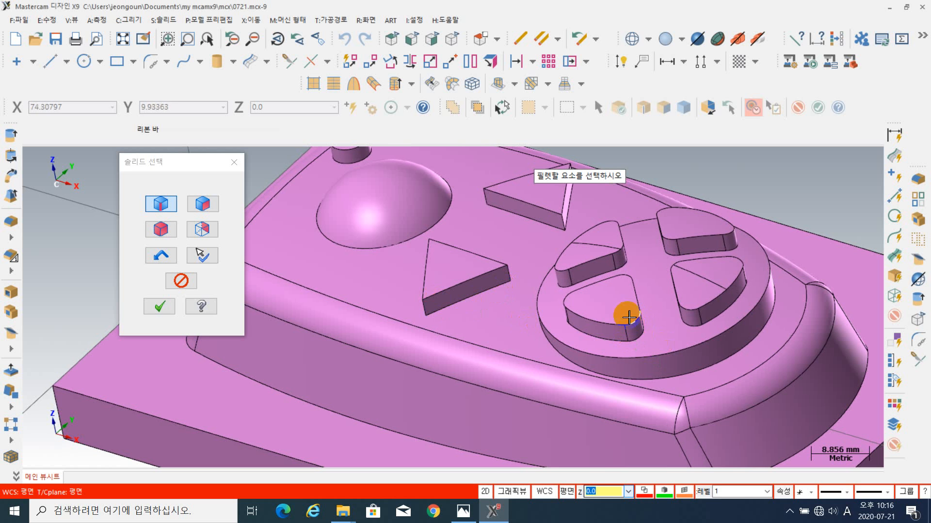
click(424, 313)
click(509, 274)
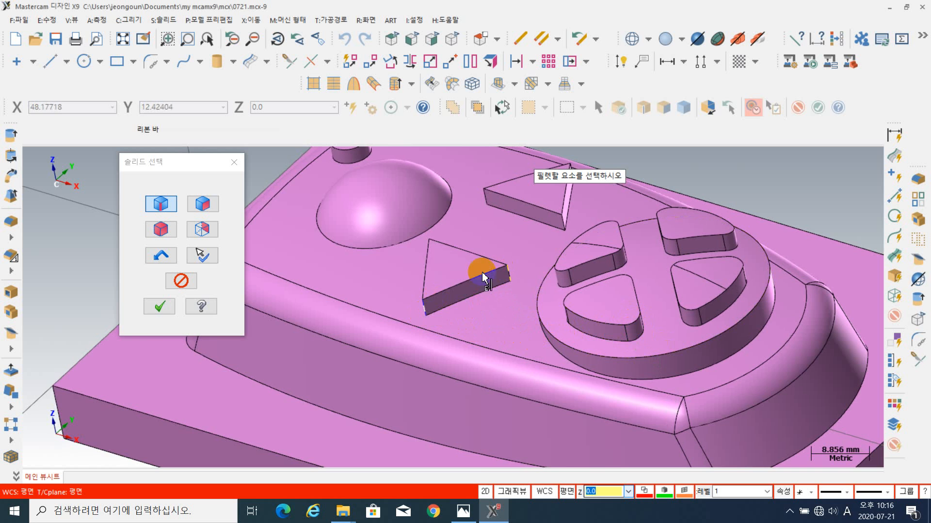
mouse_move(437, 325)
middle_down()
mouse_move(430, 387)
mouse_move(451, 337)
middle_up()
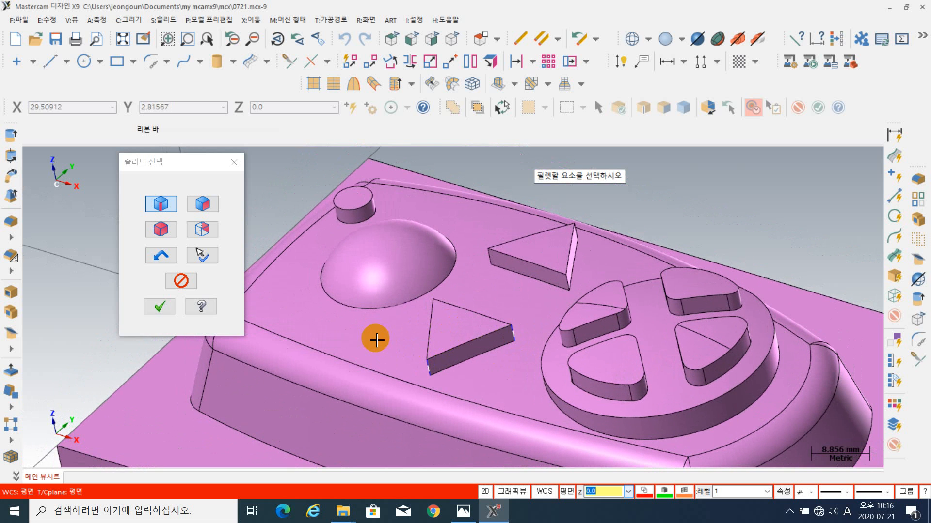
mouse_move(376, 338)
middle_down()
mouse_move(447, 343)
mouse_move(443, 316)
middle_up()
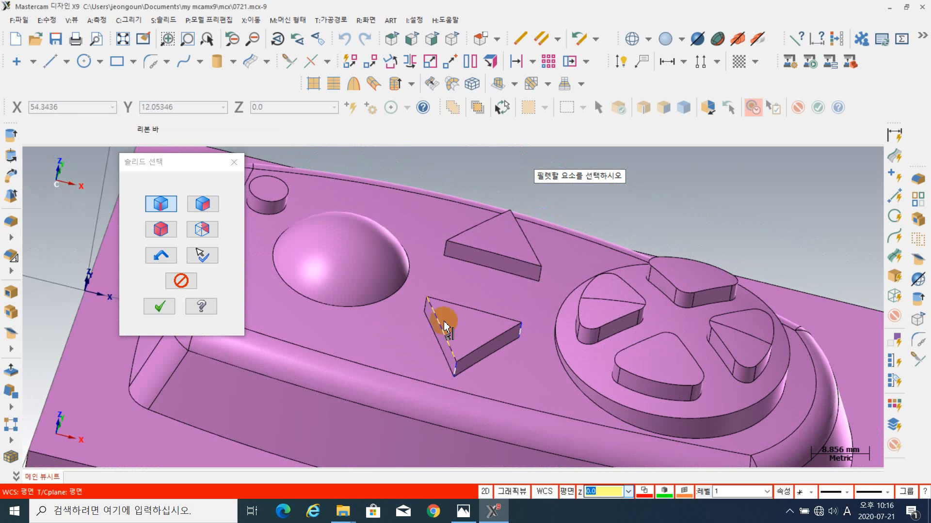
click(425, 306)
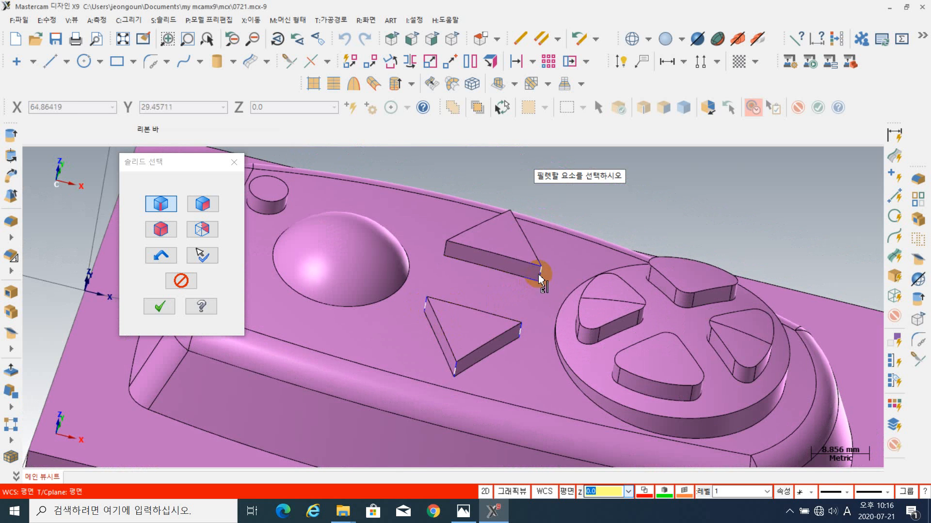
click(444, 249)
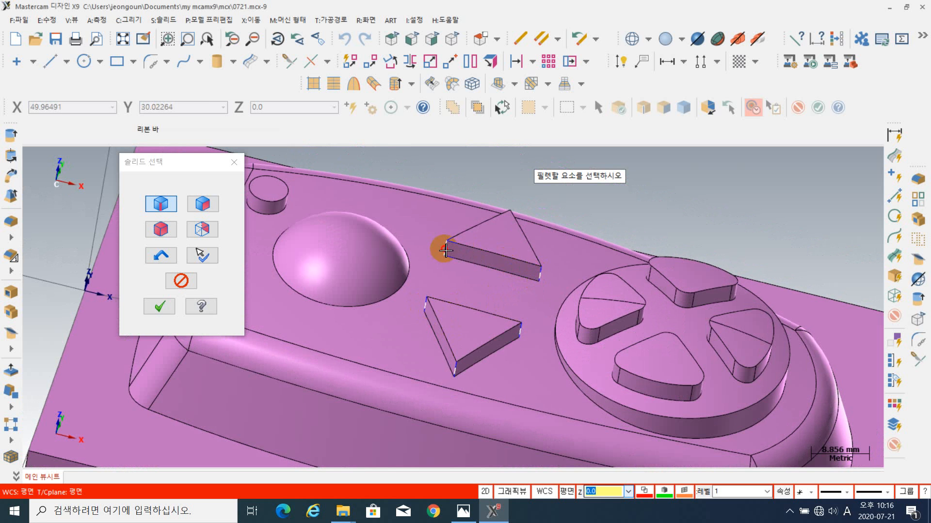
mouse_move(564, 239)
middle_down()
mouse_move(503, 258)
mouse_move(440, 293)
mouse_move(515, 191)
middle_up()
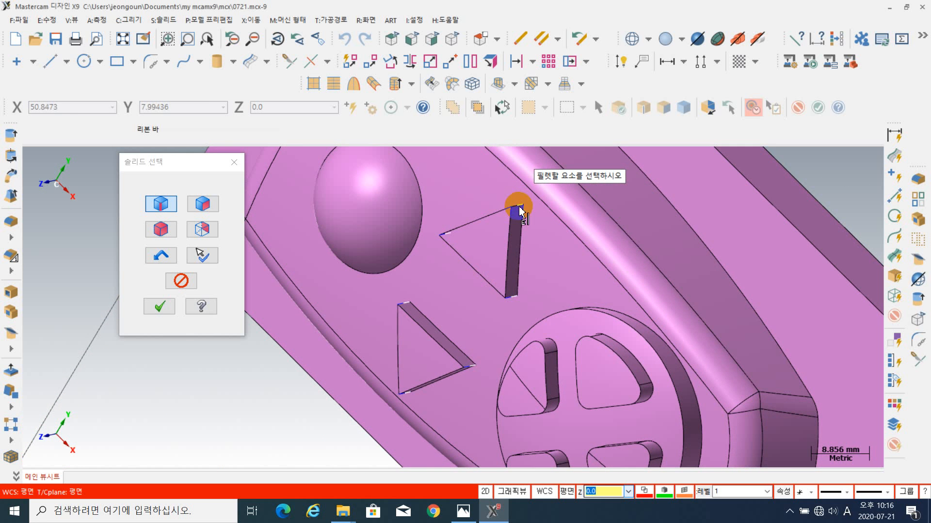
mouse_move(429, 351)
middle_down()
mouse_move(461, 326)
mouse_move(452, 295)
mouse_move(469, 256)
mouse_move(436, 248)
mouse_move(436, 305)
mouse_move(500, 315)
mouse_move(484, 358)
mouse_move(471, 321)
middle_up()
middle_drag(484, 328, 295, 302)
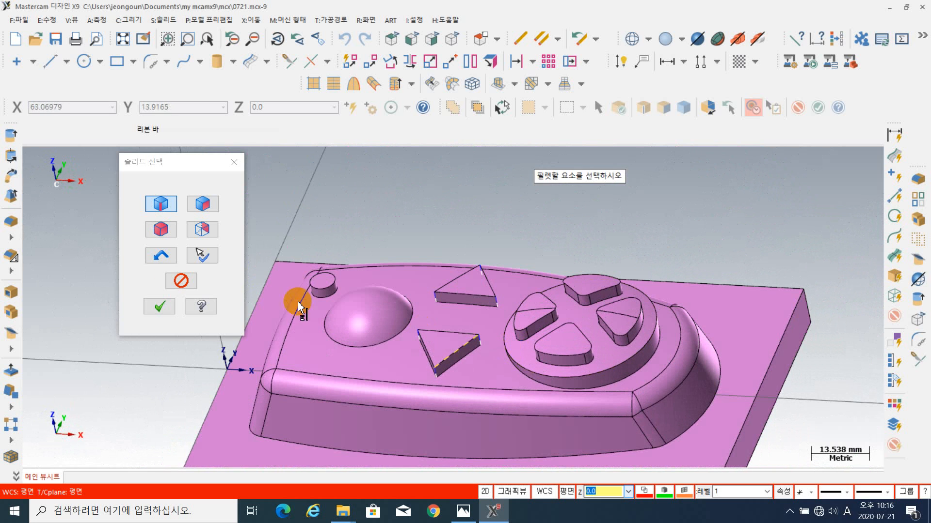
click(160, 307)
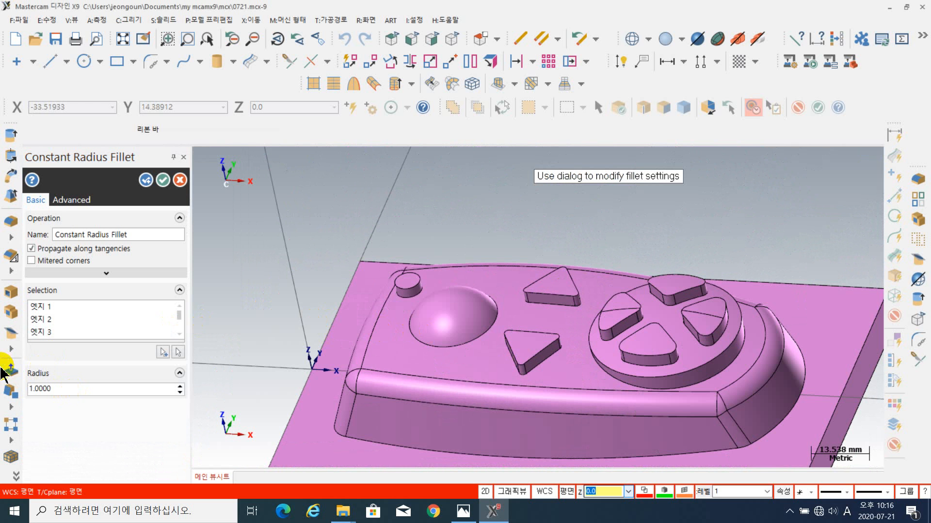
click(146, 180)
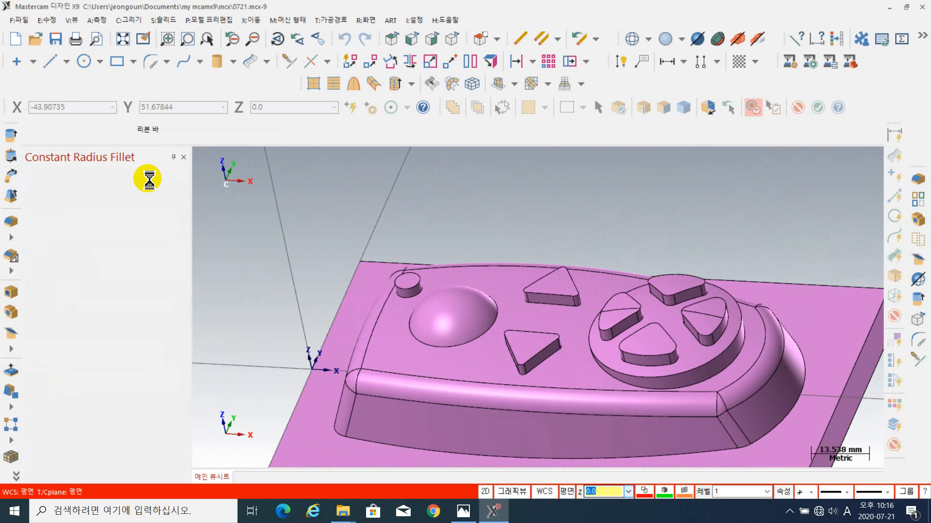
- Round the circular base edge where the round pad meets the raised body with a radius 1 fillet propagated along tangencies
shift+middle_drag(556, 263, 739, 238)
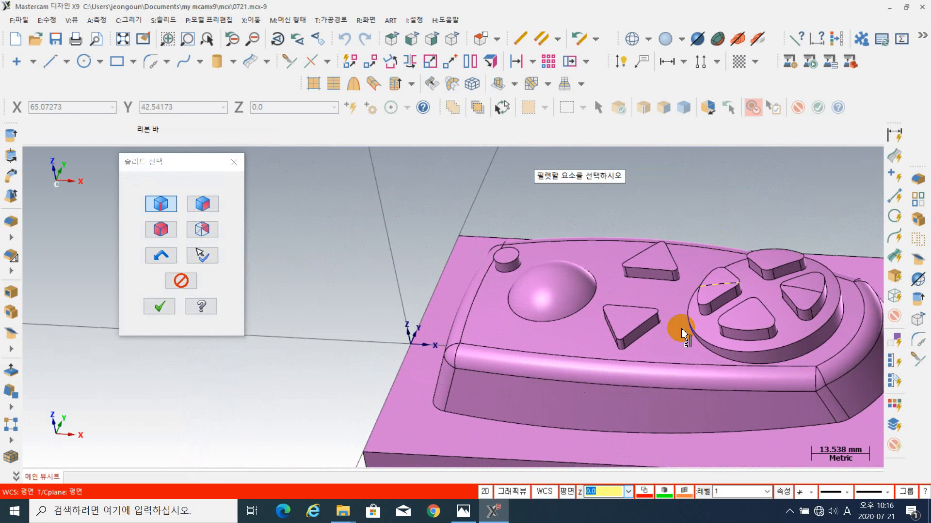
shift+middle_drag(706, 342, 625, 359)
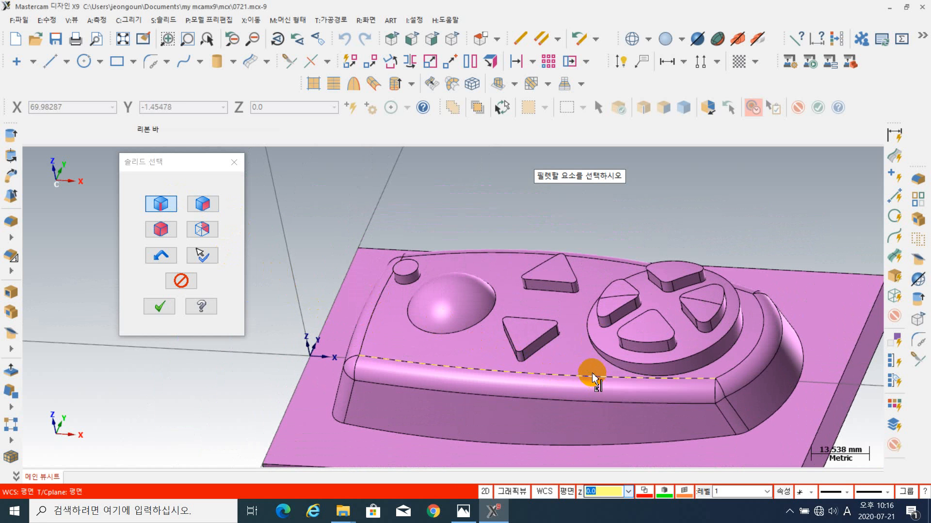
middle_drag(679, 338, 726, 329)
scroll(570, 363, up, 7)
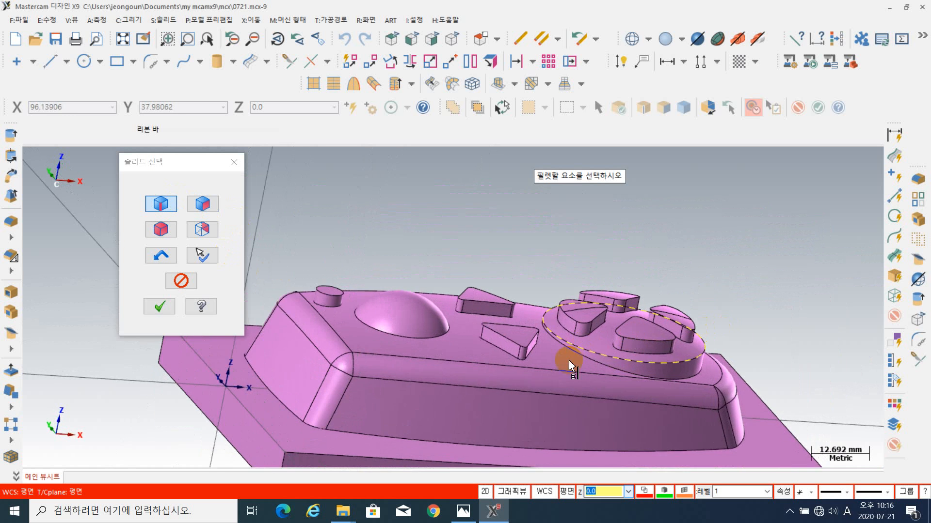
scroll(534, 305, up, 4)
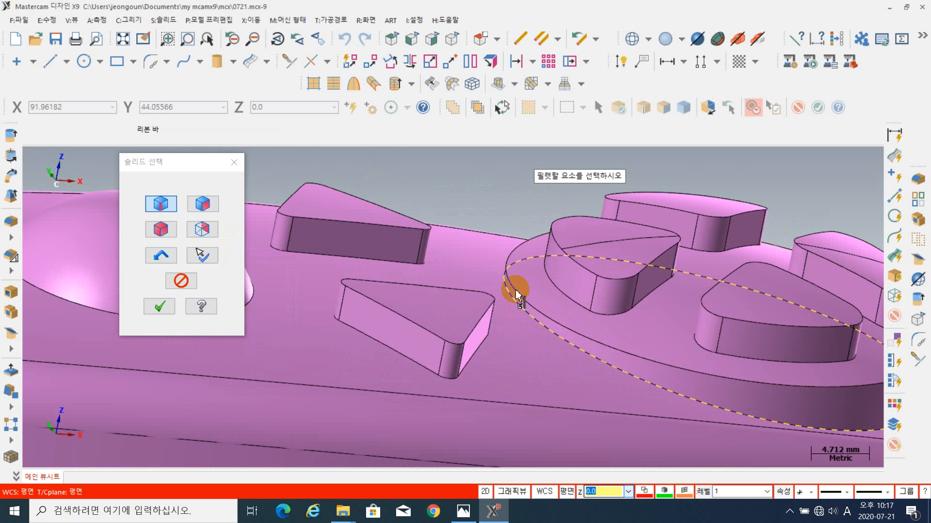
middle_drag(501, 292, 515, 320)
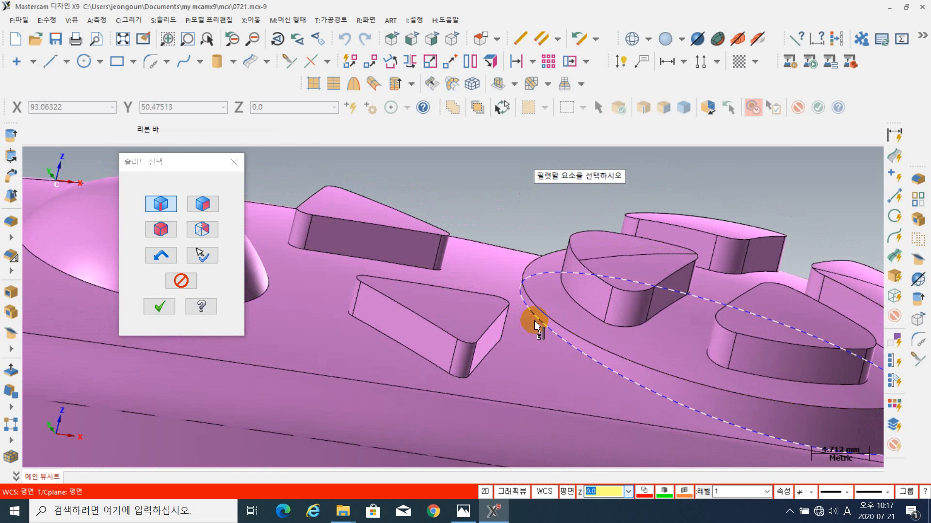
click(160, 306)
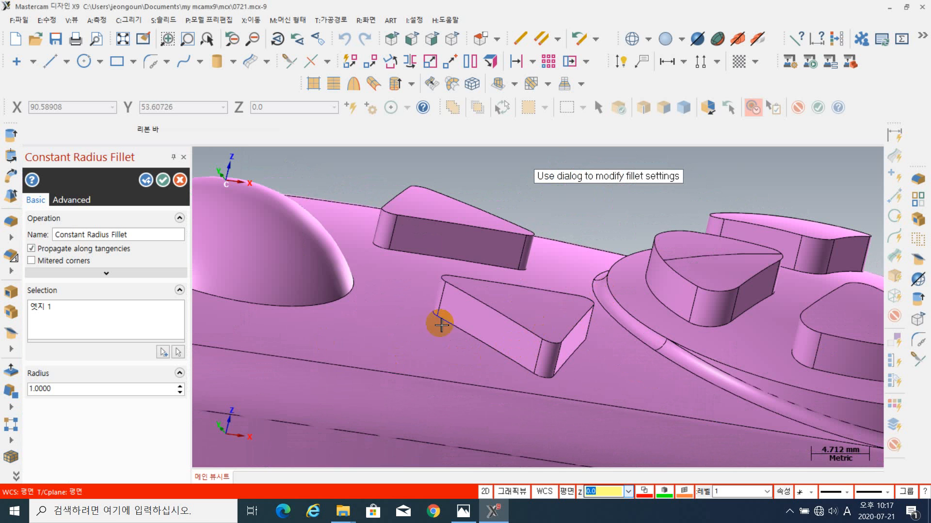
click(152, 182)
- Fillet the top faces of the small round button, both triangular buttons and the four pad buttons with a constant radius of 1
scroll(634, 370, down, 4)
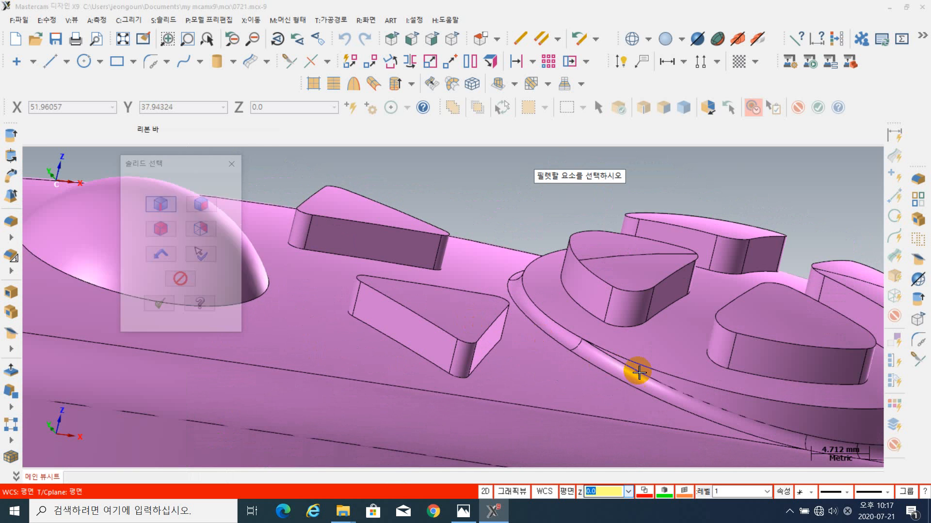
middle_drag(775, 427, 686, 434)
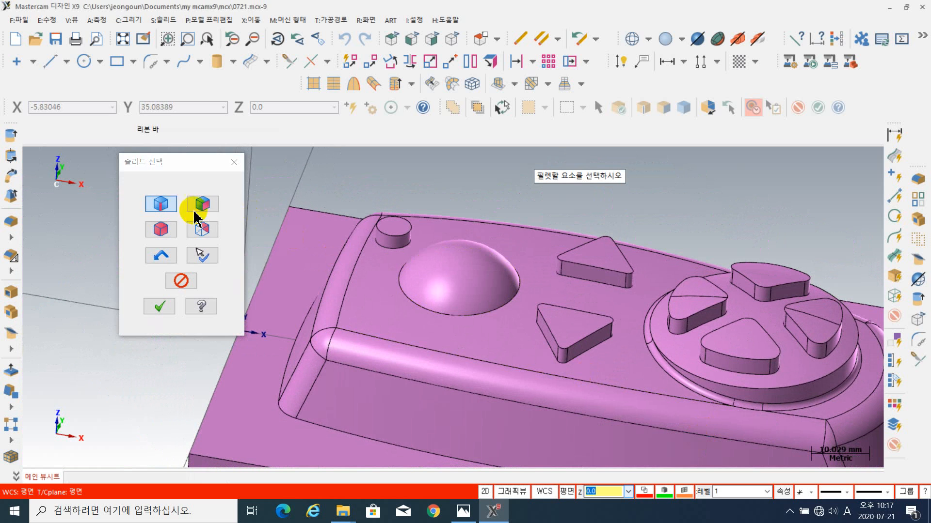
click(172, 204)
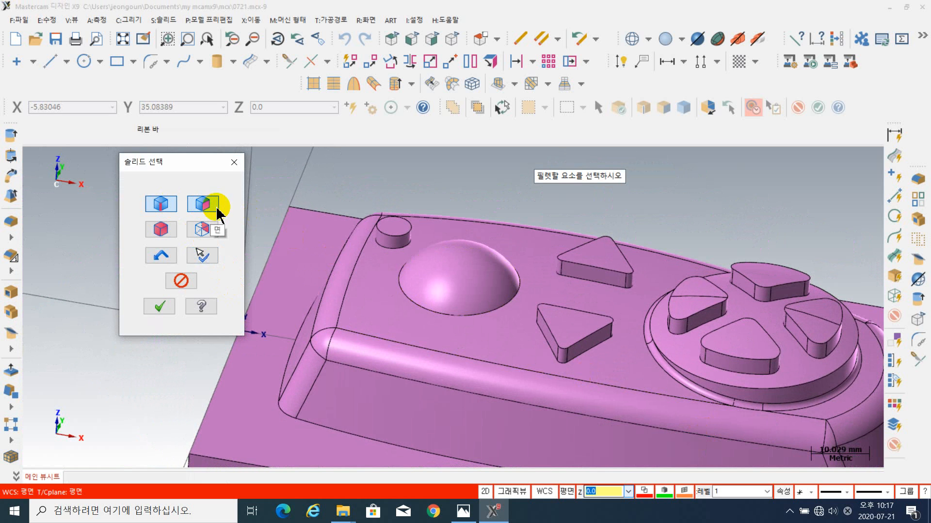
click(160, 202)
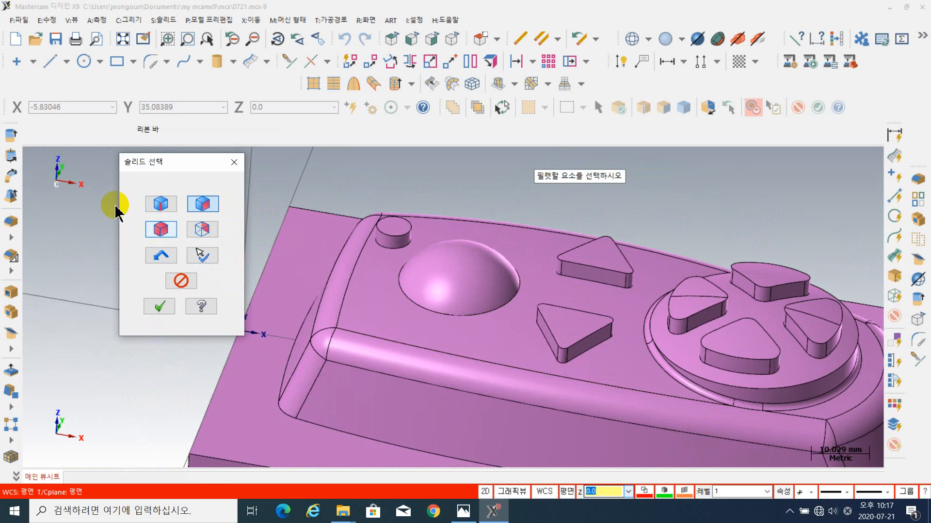
click(202, 206)
scroll(609, 322, down, 2)
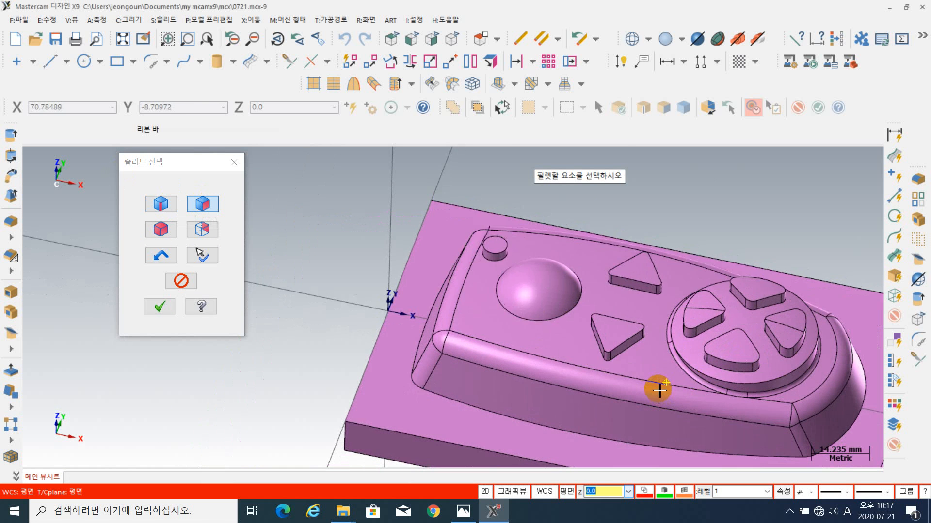
middle_drag(660, 391, 658, 376)
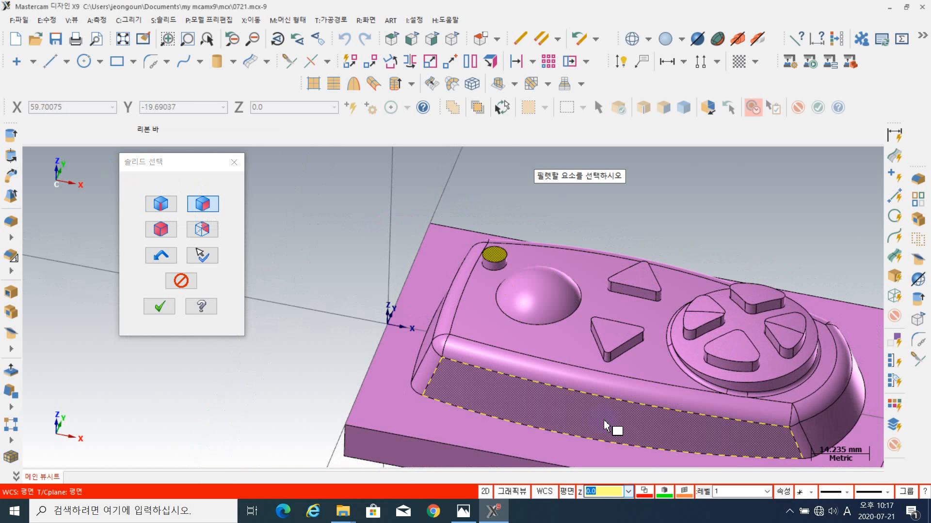
click(637, 281)
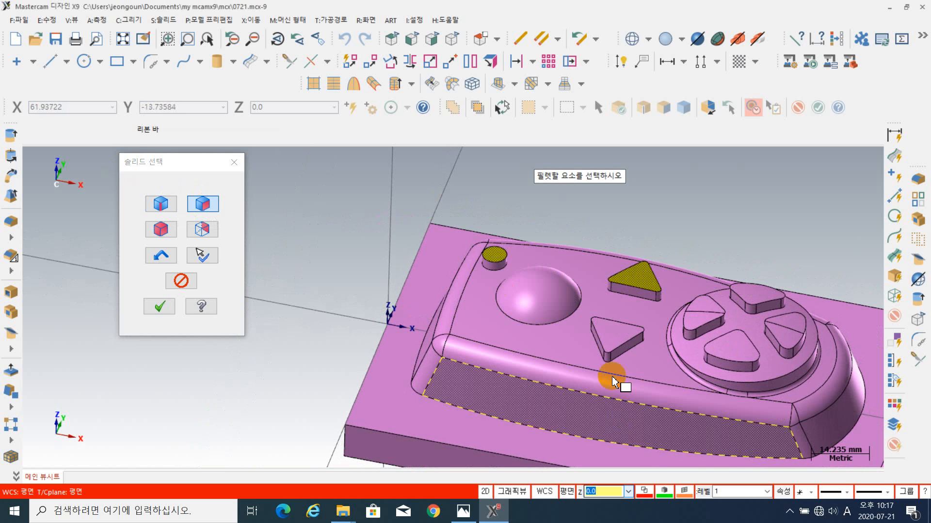
click(612, 334)
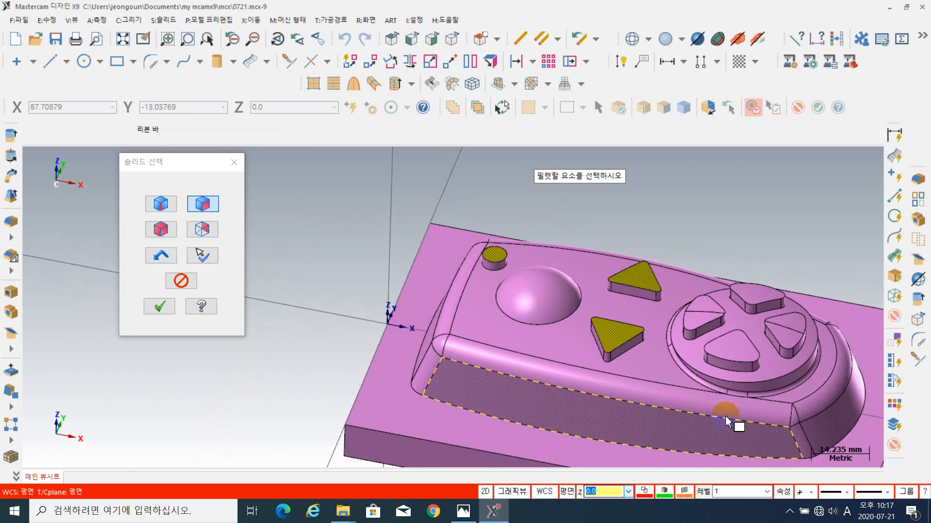
click(739, 355)
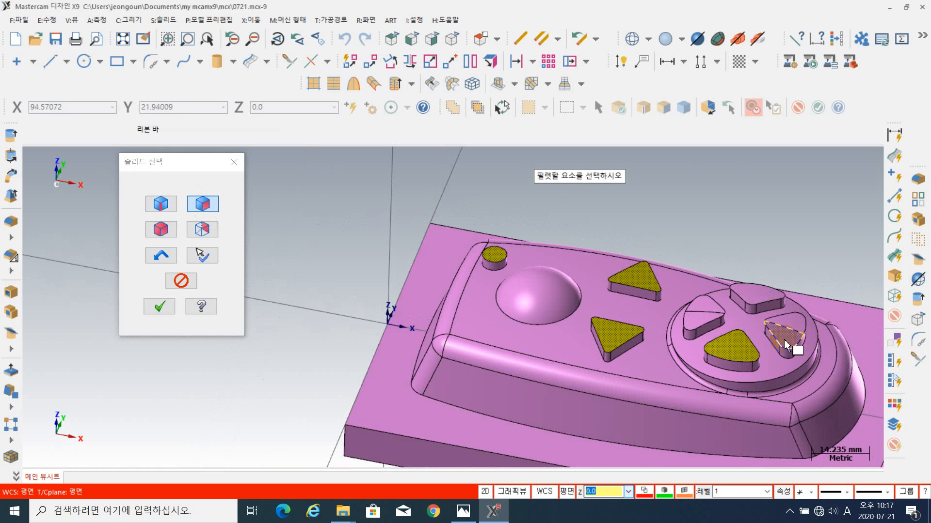
click(767, 297)
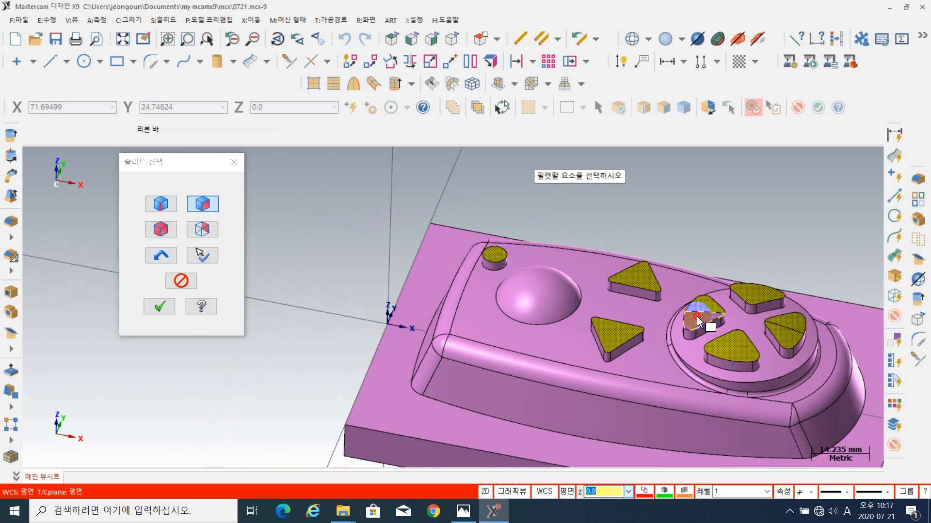
click(697, 320)
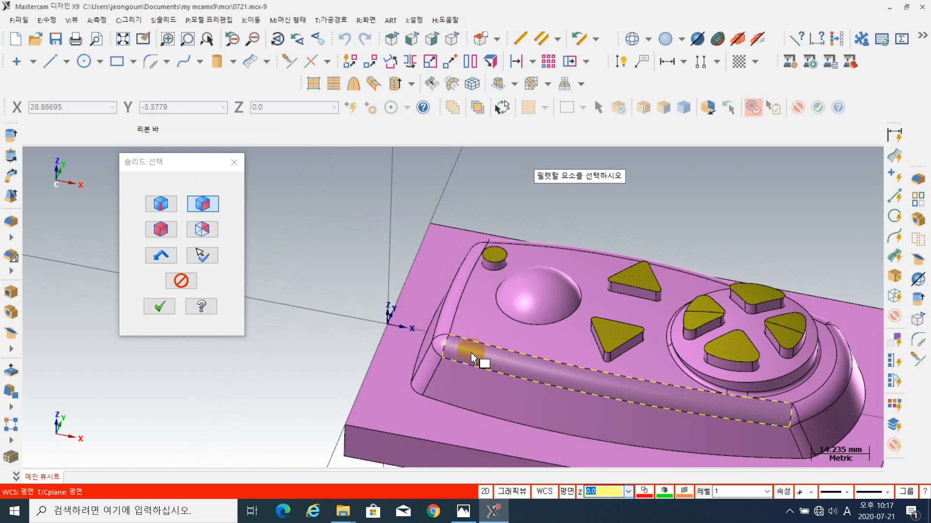
click(160, 306)
middle_drag(581, 384, 415, 343)
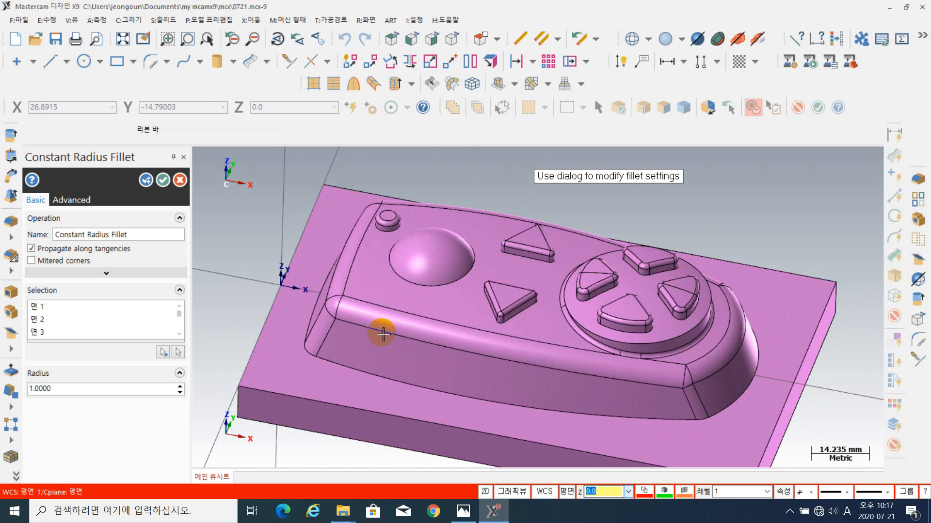
click(145, 180)
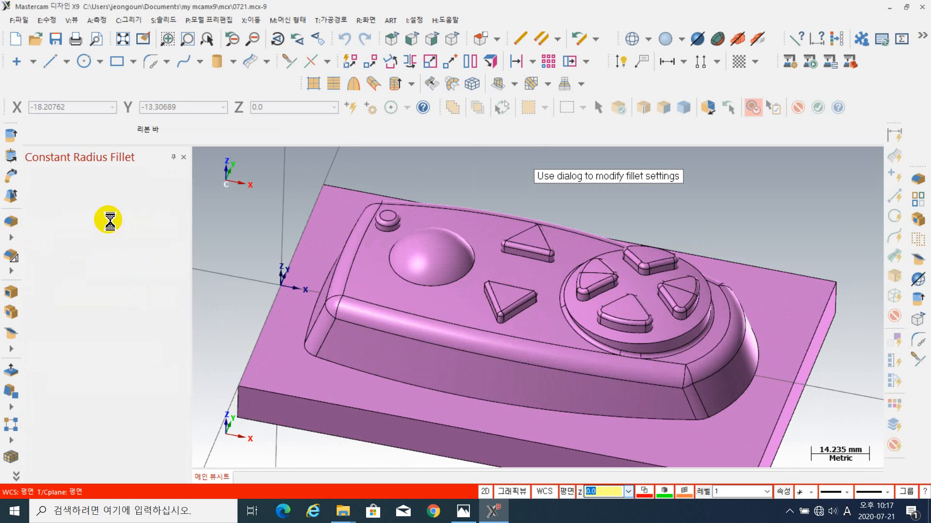
- Fillet the top faces of the raised body and the round pad with radius 1, rounding the base edges of the dome and buttons
click(343, 332)
middle_drag(342, 332, 426, 349)
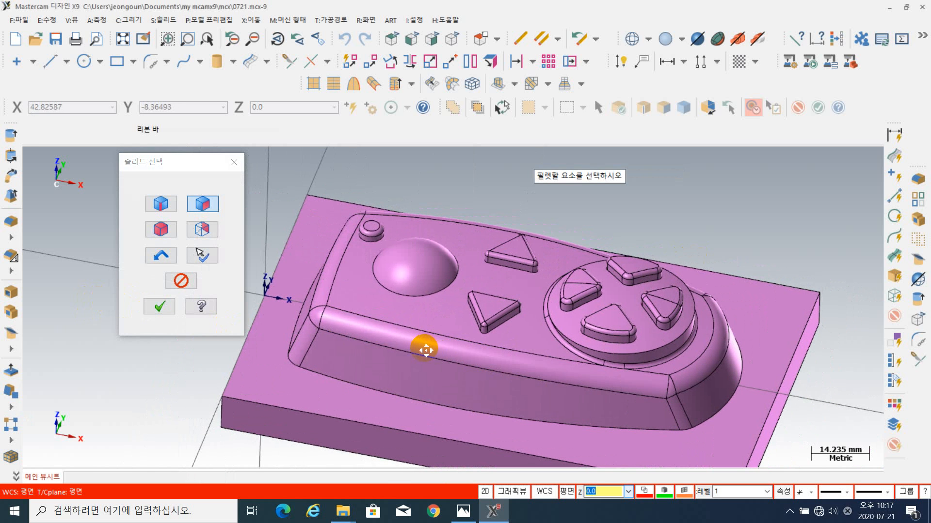
click(436, 313)
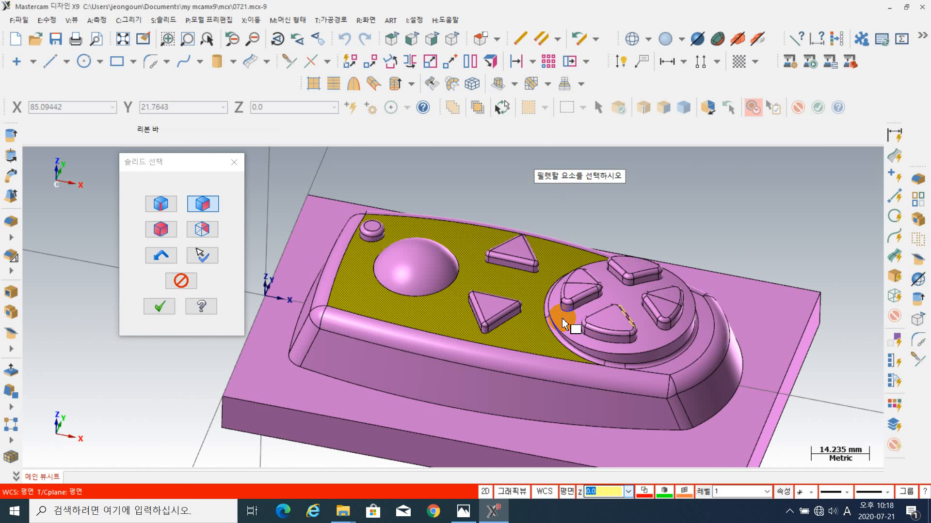
scroll(634, 305, up, 3)
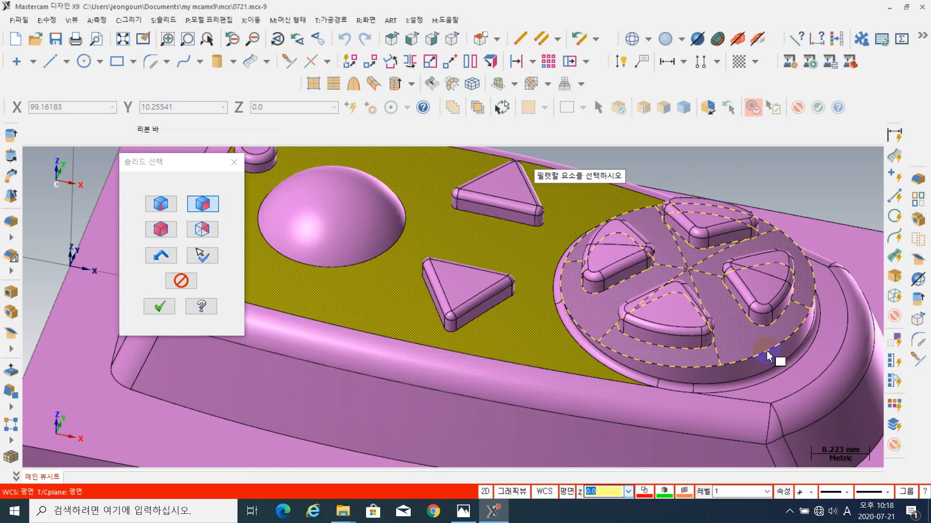
scroll(634, 398, down, 5)
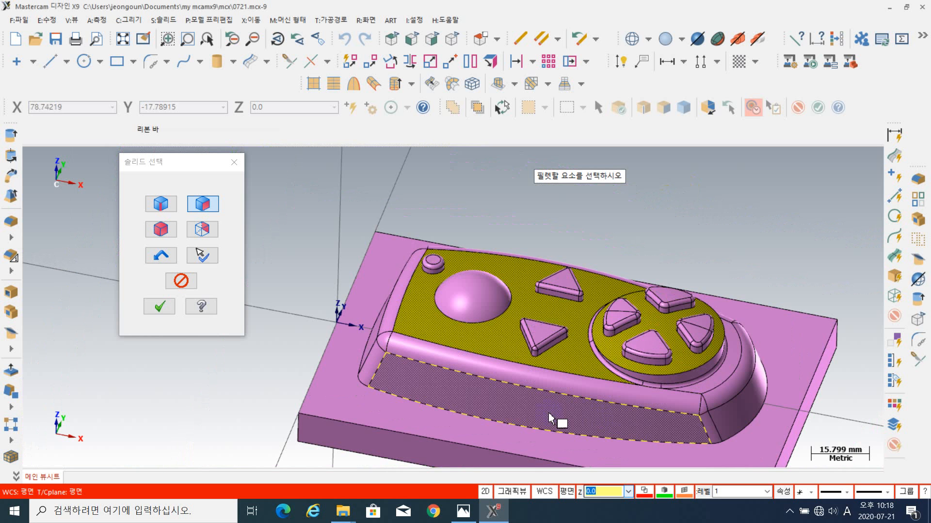
click(254, 346)
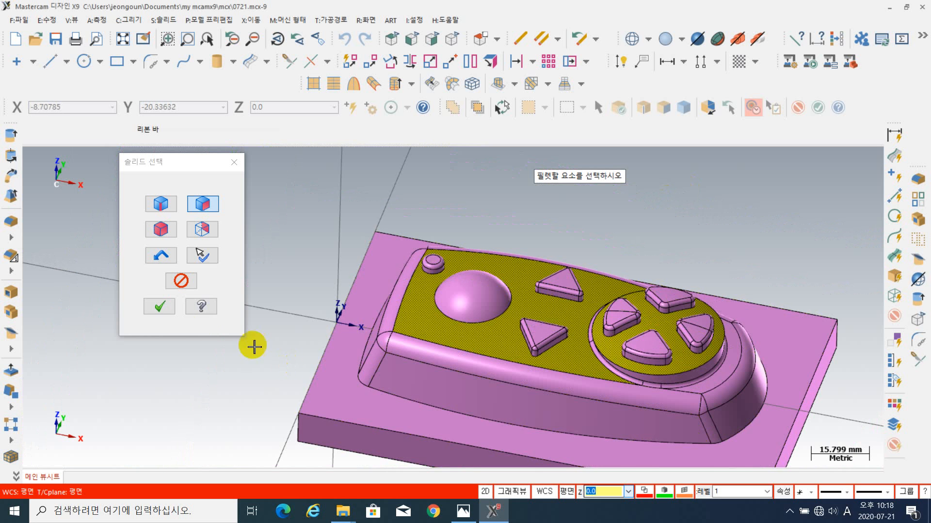
click(160, 307)
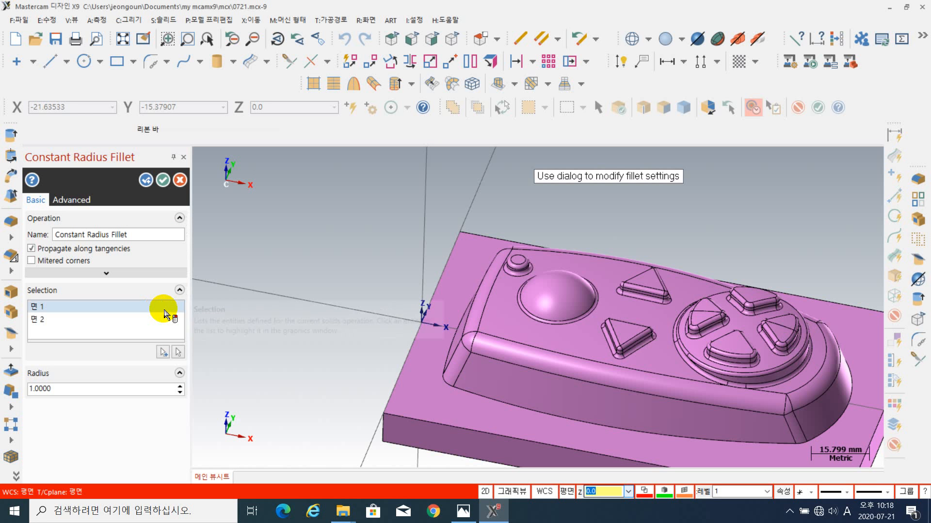
scroll(637, 326, up, 3)
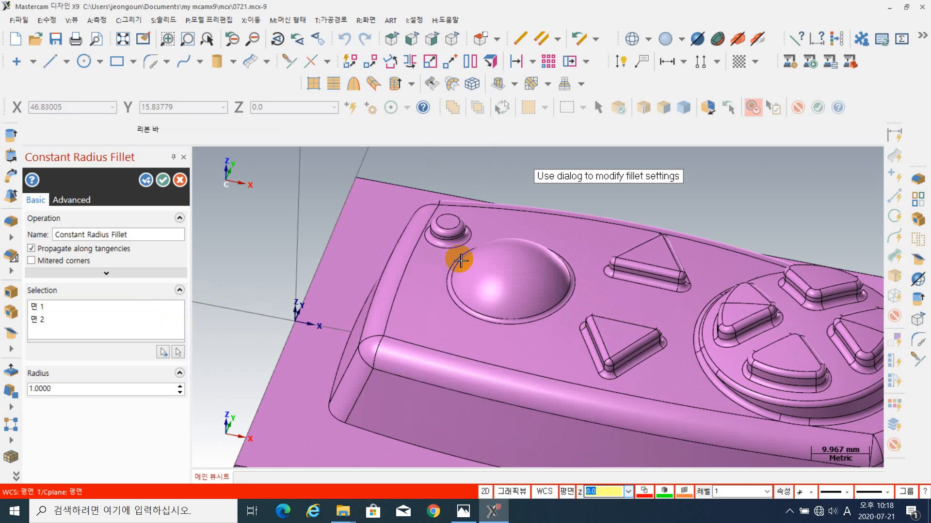
scroll(653, 291, down, 1)
middle_drag(725, 337, 598, 244)
scroll(597, 266, down, 2)
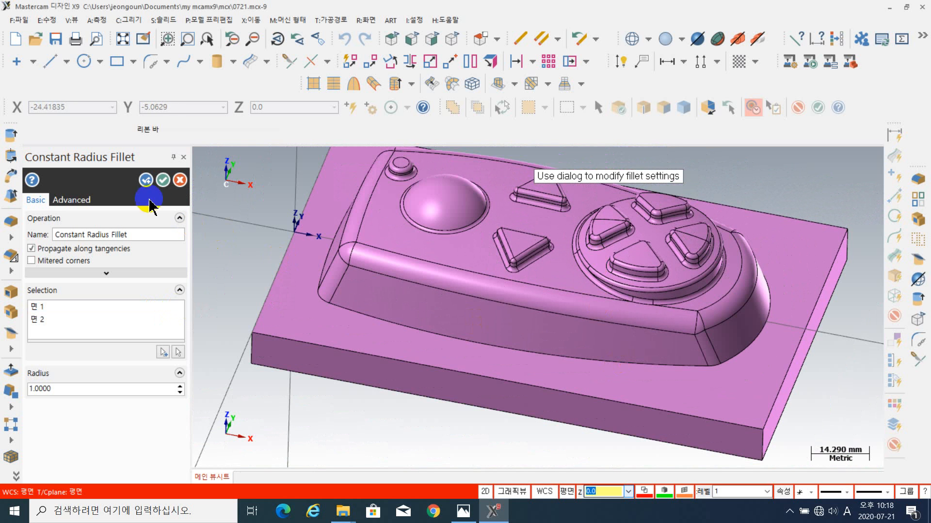
click(146, 180)
- Round the lower perimeter edge where the raised body meets the base plate with a radius 1 fillet propagated along tangencies
click(600, 372)
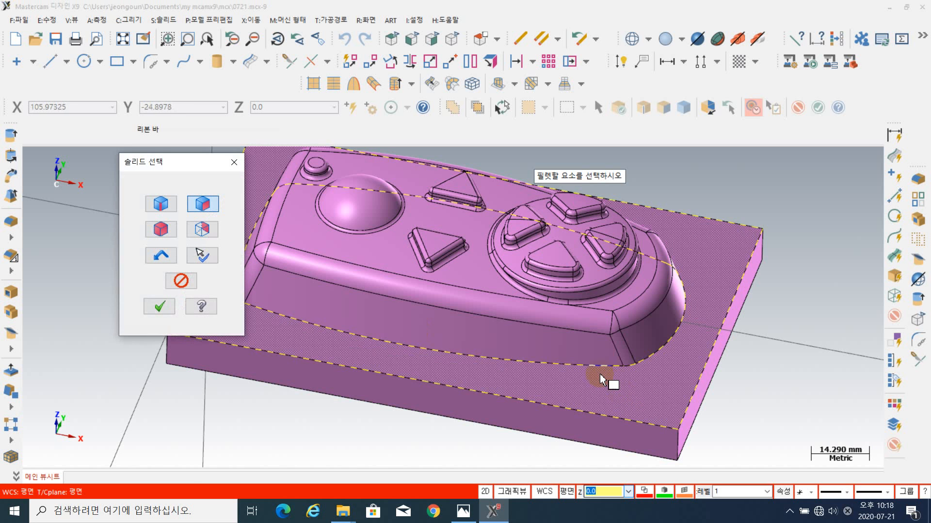
click(629, 378)
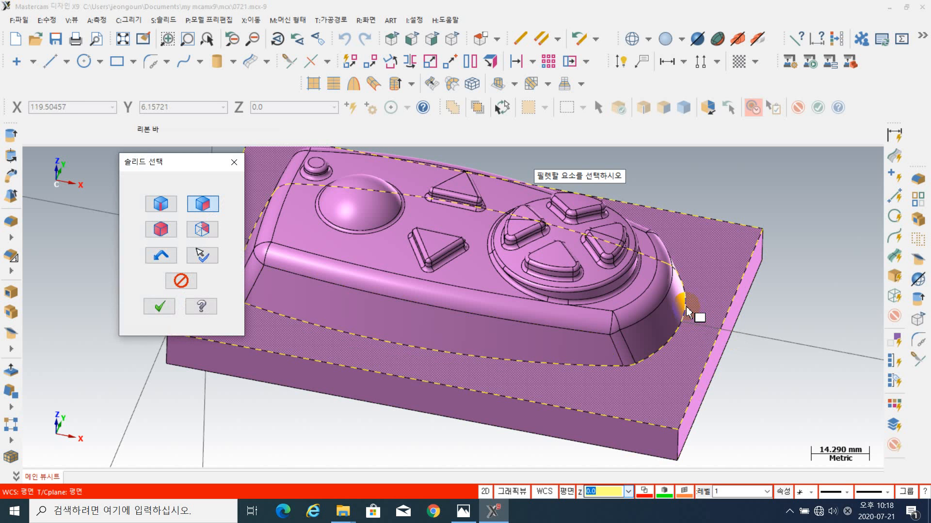
drag(179, 162, 100, 150)
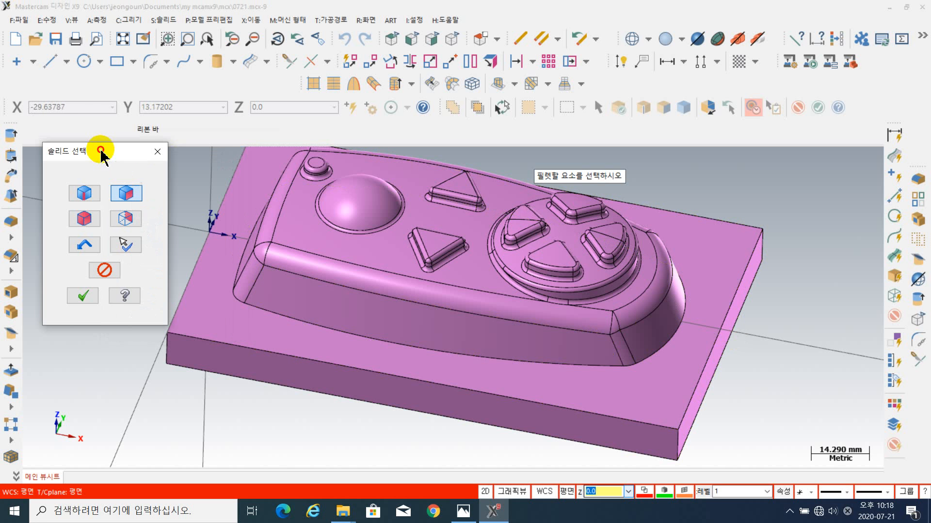
click(85, 195)
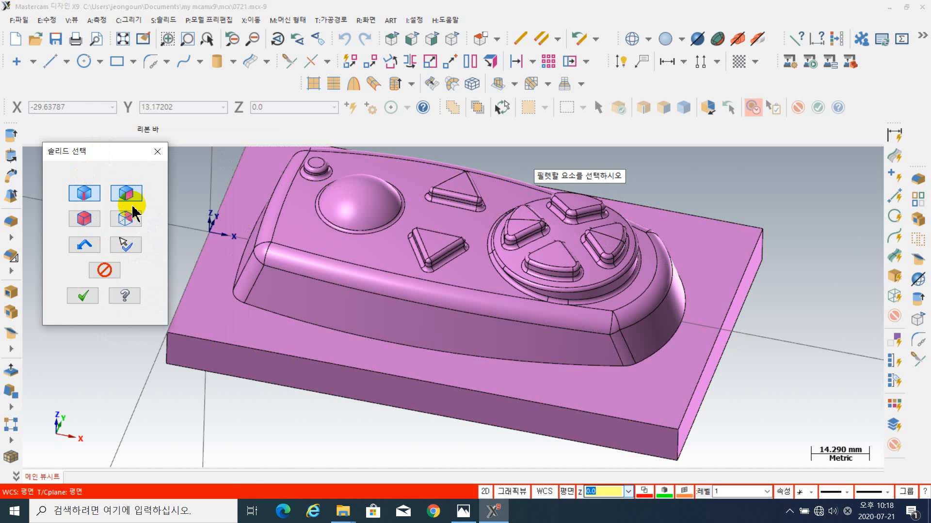
click(524, 367)
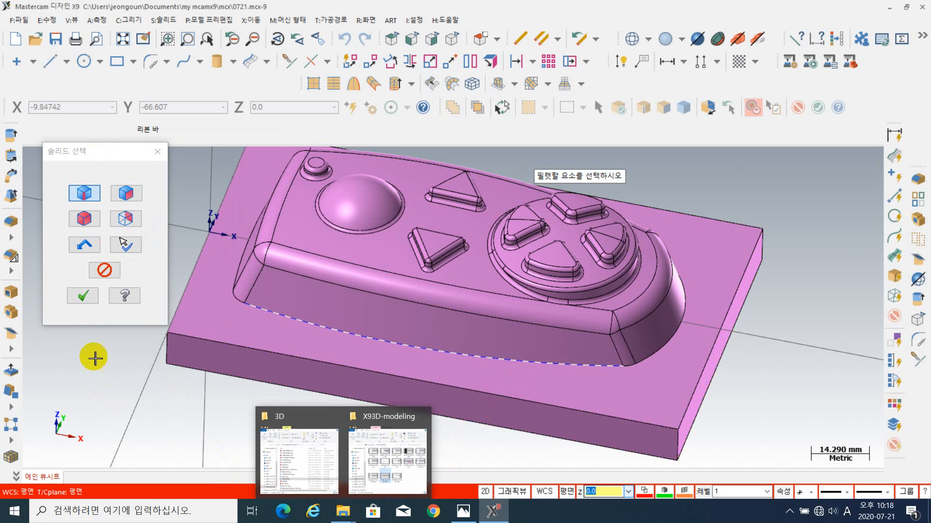
click(82, 296)
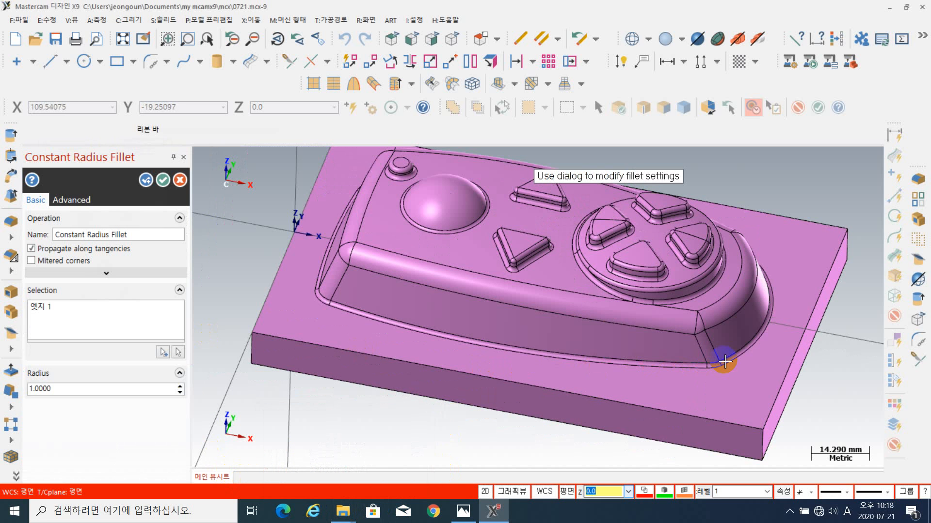
middle_drag(387, 280, 519, 379)
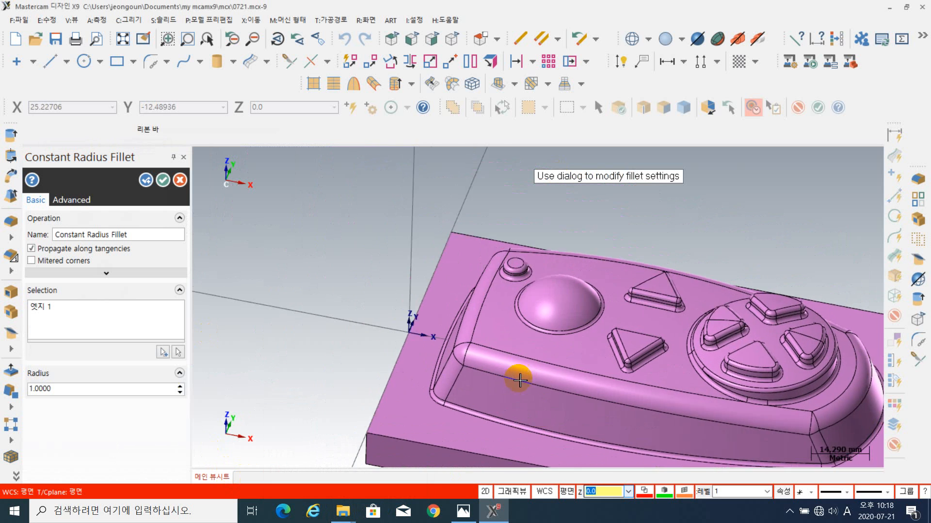
middle_drag(461, 309, 489, 252)
click(166, 188)
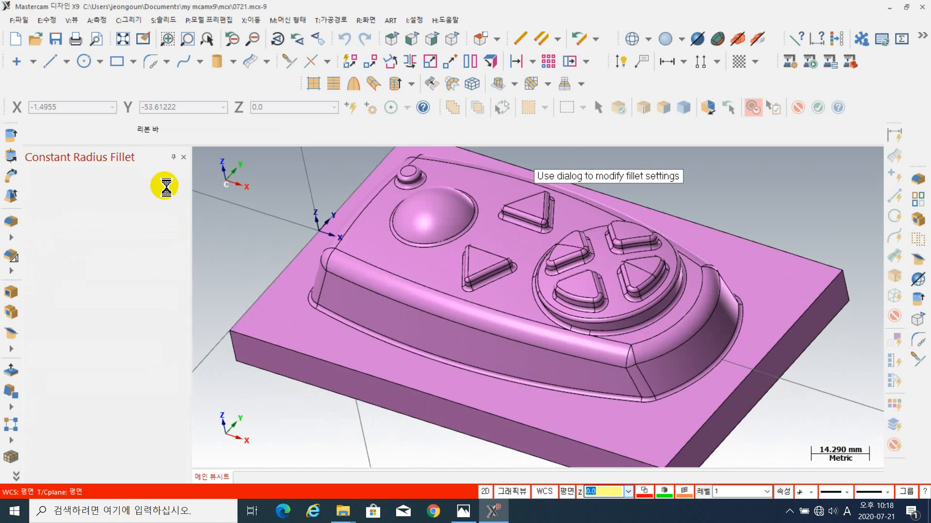
scroll(433, 291, down, 2)
middle_drag(480, 366, 394, 222)
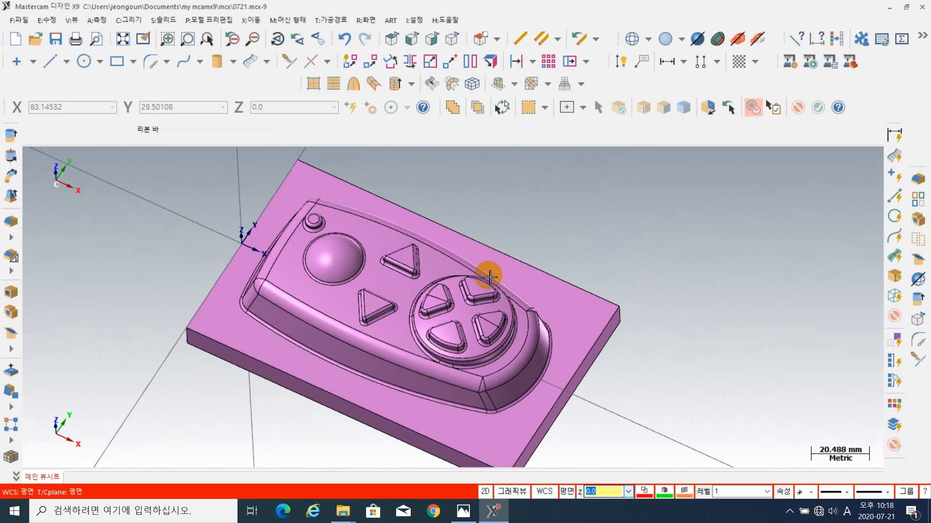
middle_drag(490, 277, 464, 262)
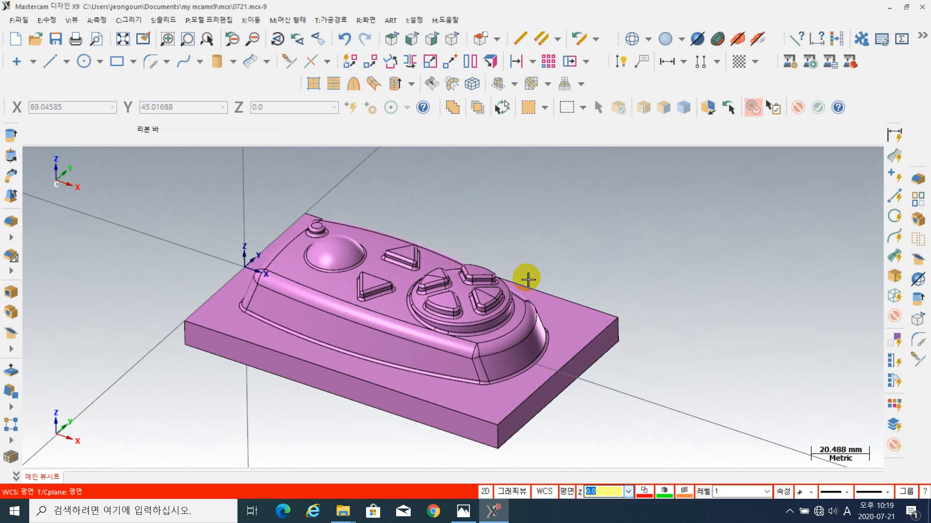